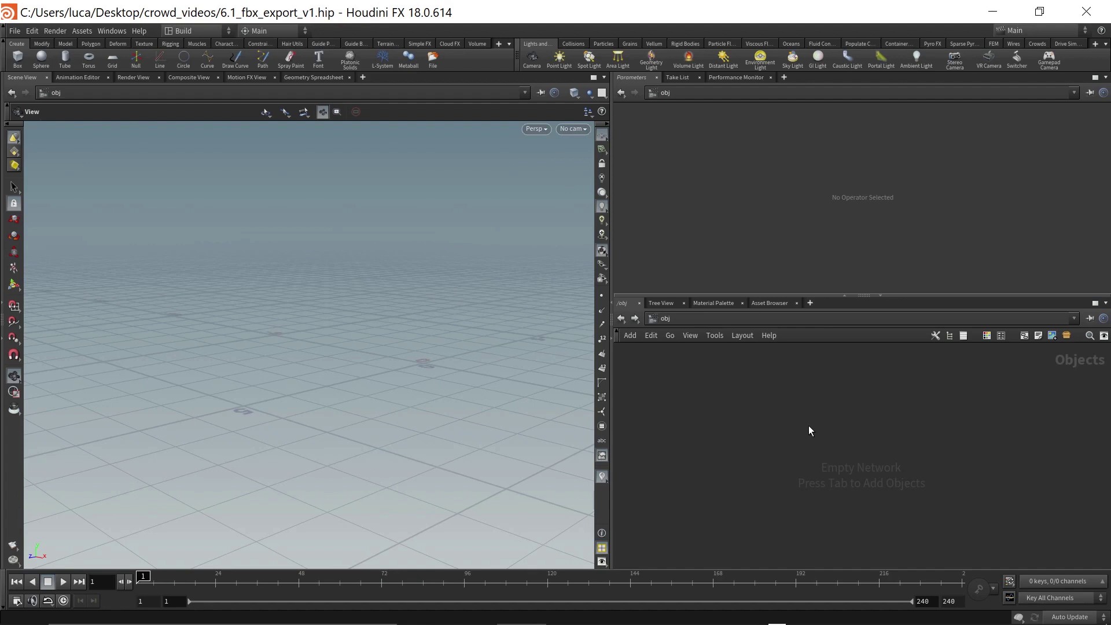
Step: Add a Mocap Biped 3 character to the empty object network
{"action": "key", "text": "Tab"}
{"action": "type", "text": "moca"}
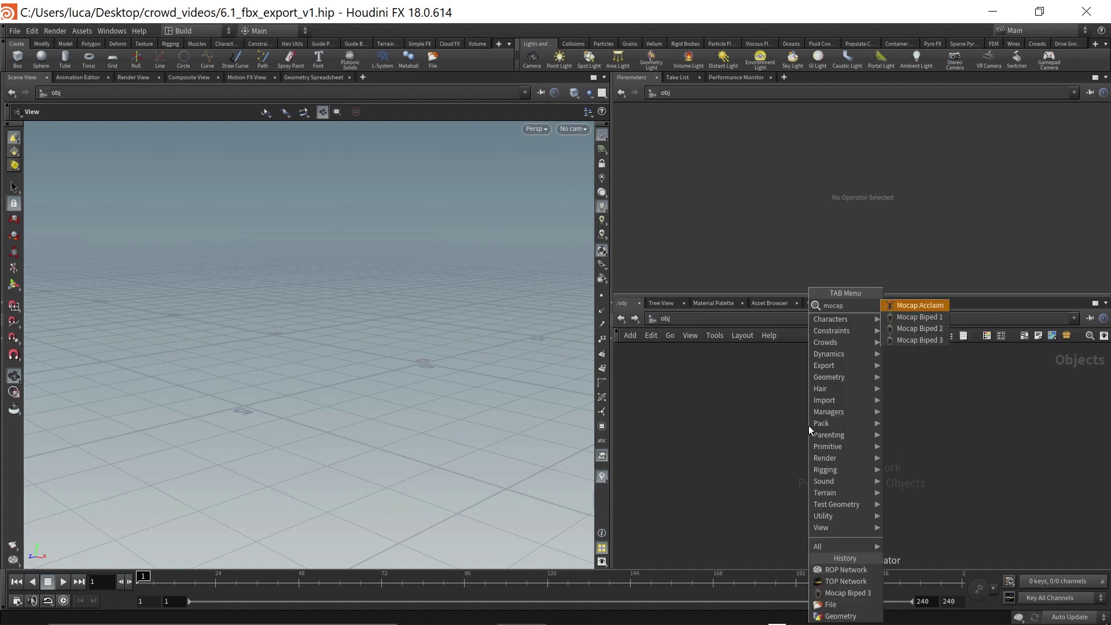
{"action": "key", "text": "Down"}
{"action": "key", "text": "Down"}
{"action": "key", "text": "Down"}
{"action": "key", "text": "Return"}
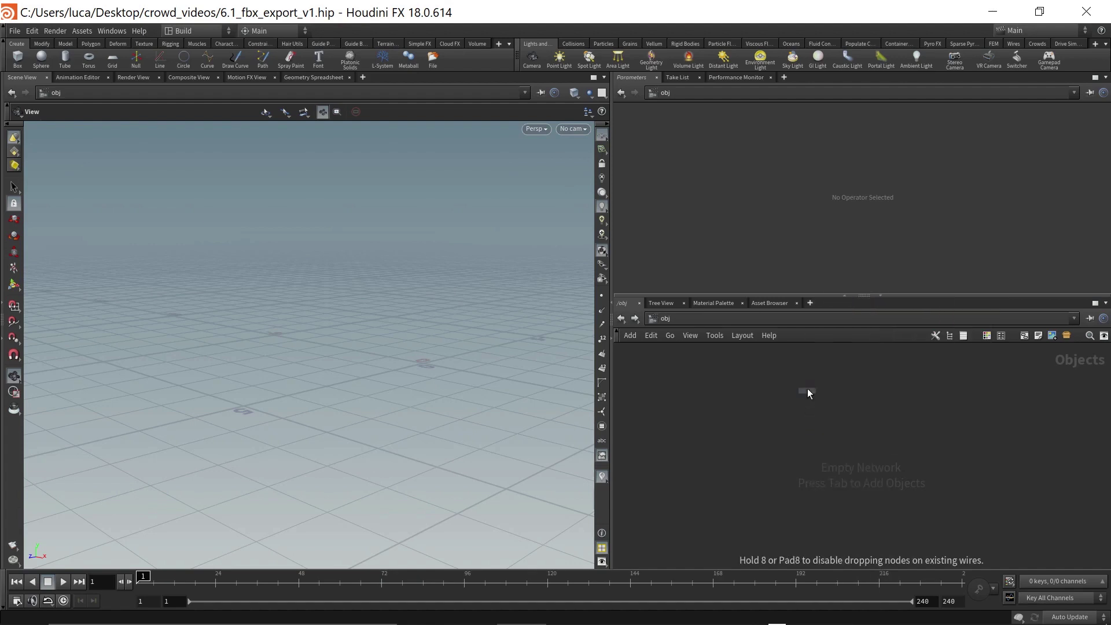
{"action": "left_click", "coordinate": [759, 382]}
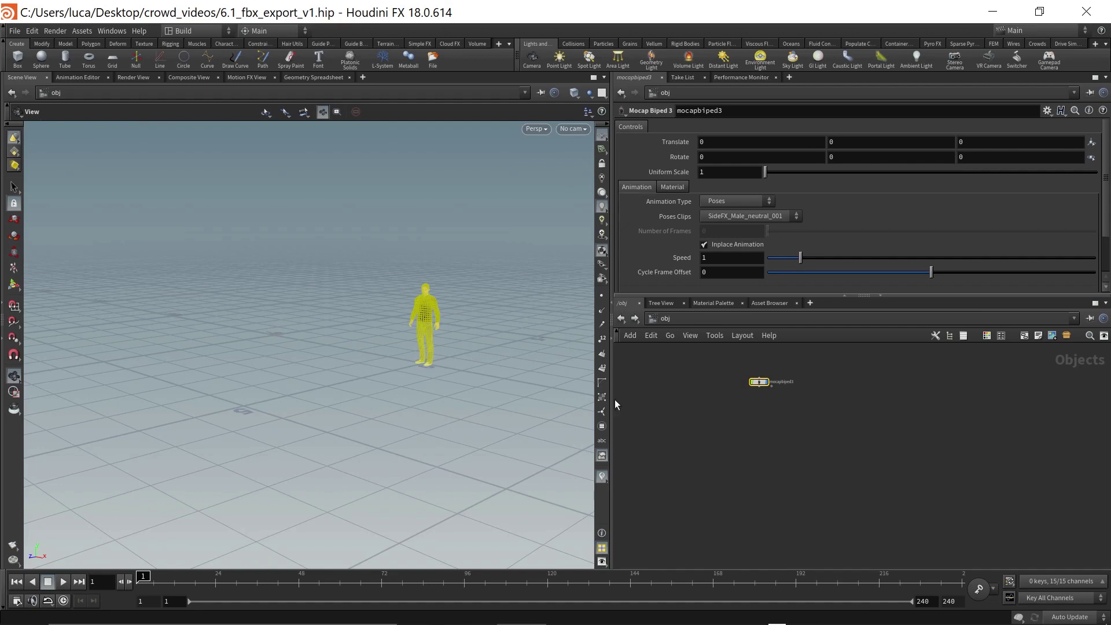
{"action": "left_click_drag", "start_coordinate": [347, 376], "coordinate": [329, 416]}
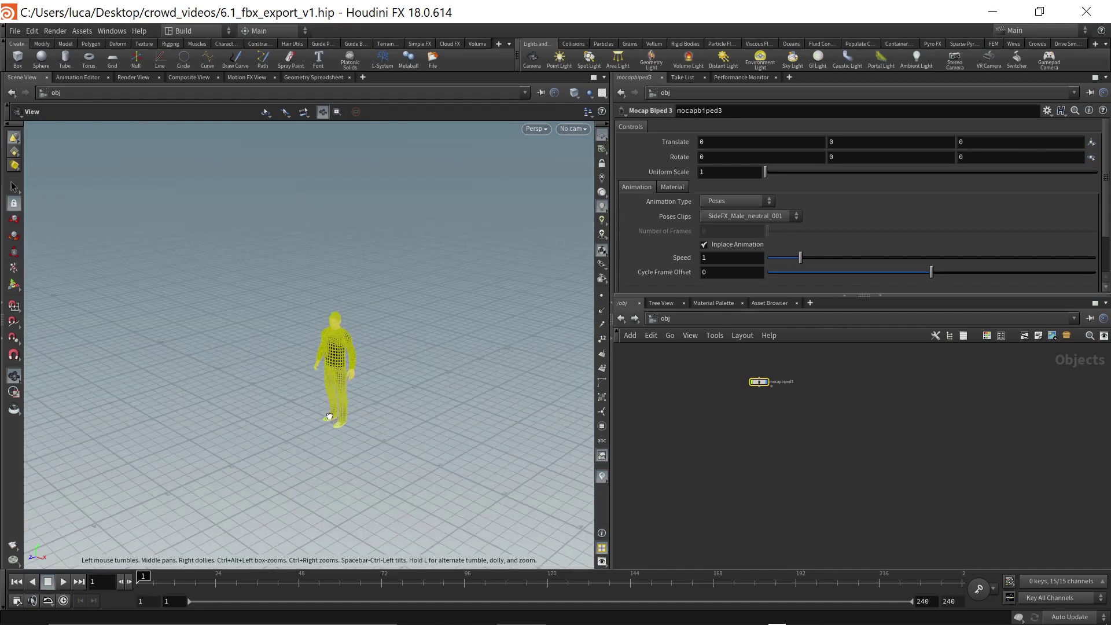
Step: Set the biped's animation type to Walks and Turns and choose the SideFX_Male_walk_R_002 clip
{"action": "left_click", "coordinate": [745, 205]}
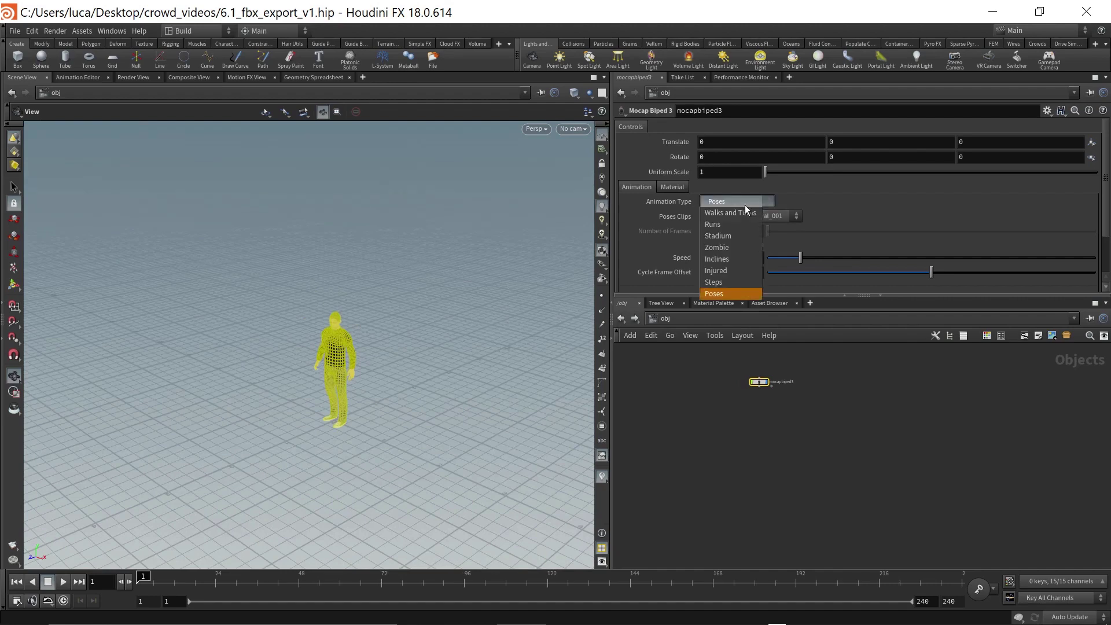
{"action": "left_click", "coordinate": [735, 222]}
{"action": "right_click_drag", "start_coordinate": [384, 368], "coordinate": [366, 380]}
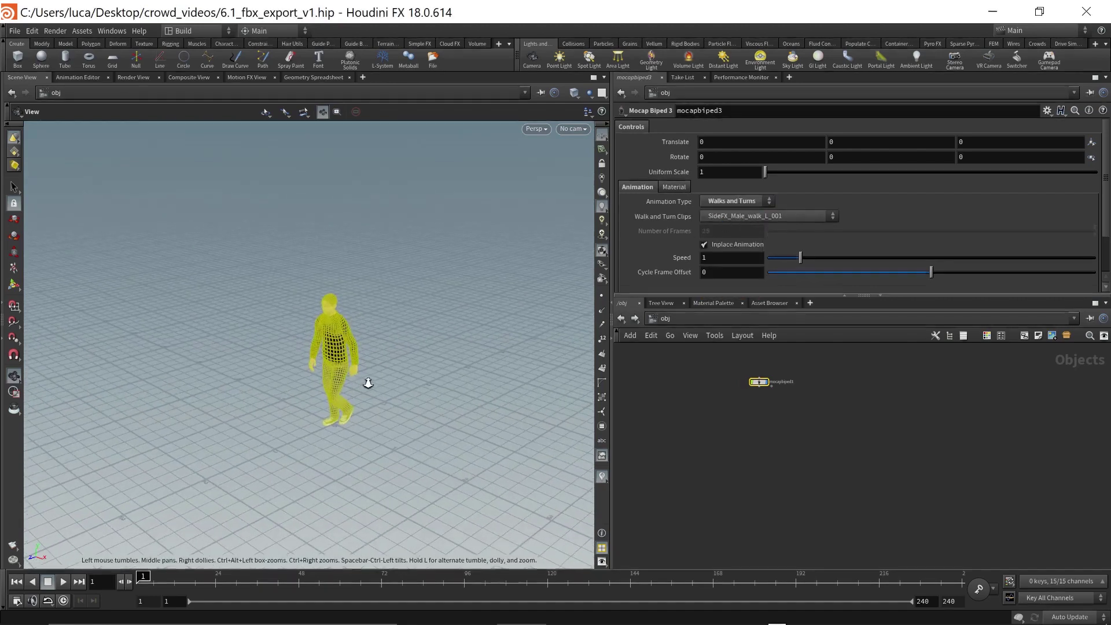
{"action": "left_click", "coordinate": [752, 216]}
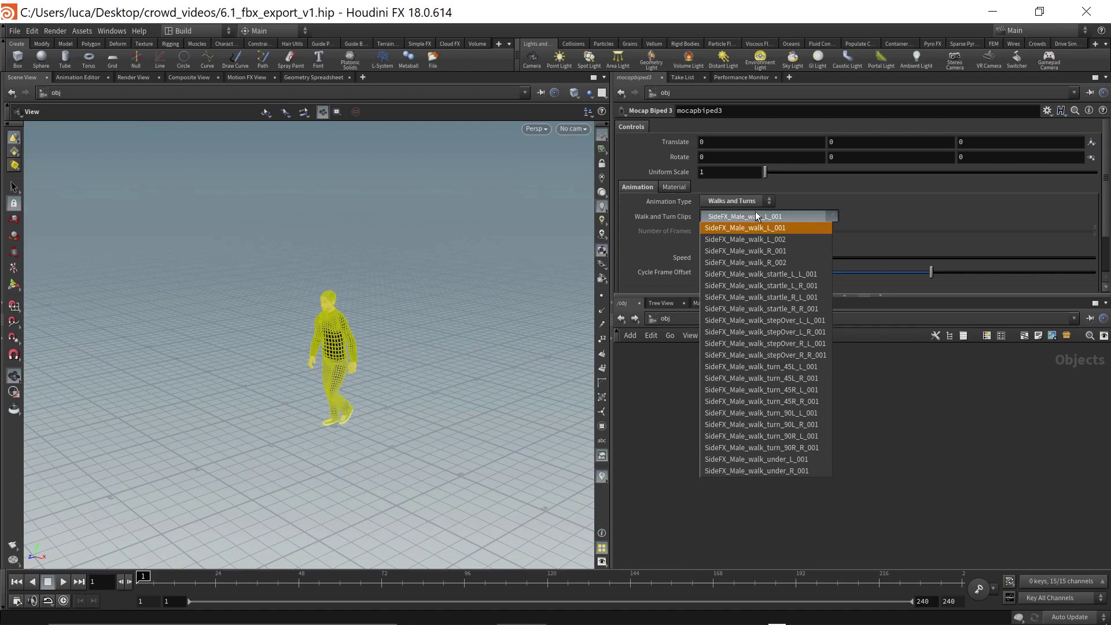
{"action": "left_click", "coordinate": [774, 263]}
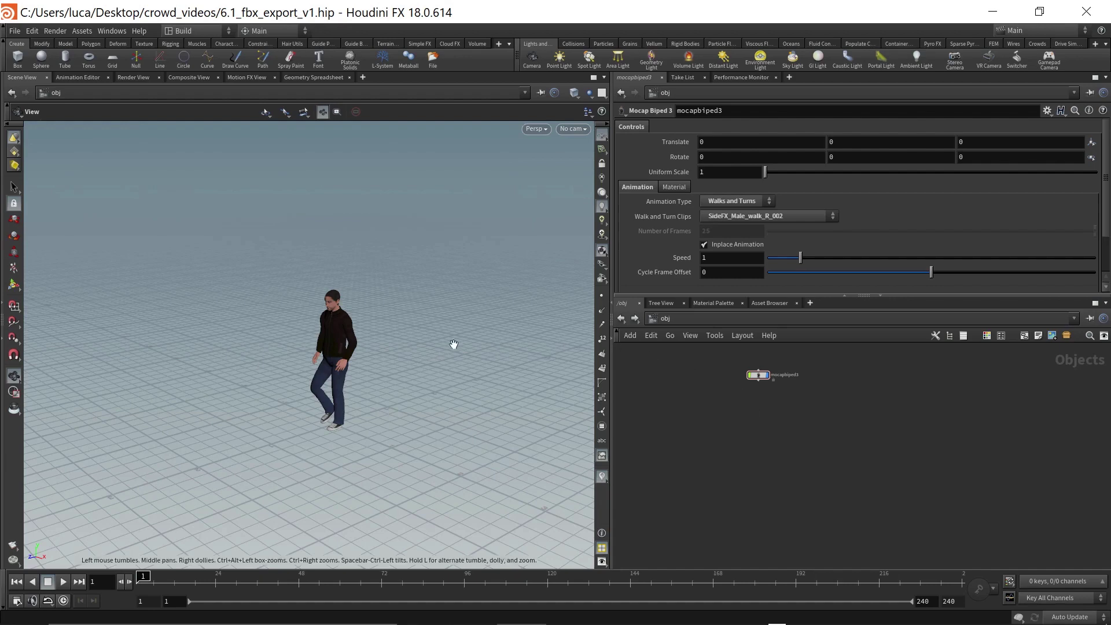
{"action": "mouse_move", "coordinate": [300, 367]}
{"action": "left_mouse_down"}
{"action": "mouse_move", "coordinate": [347, 370]}
{"action": "mouse_move", "coordinate": [308, 371]}
{"action": "left_mouse_up"}
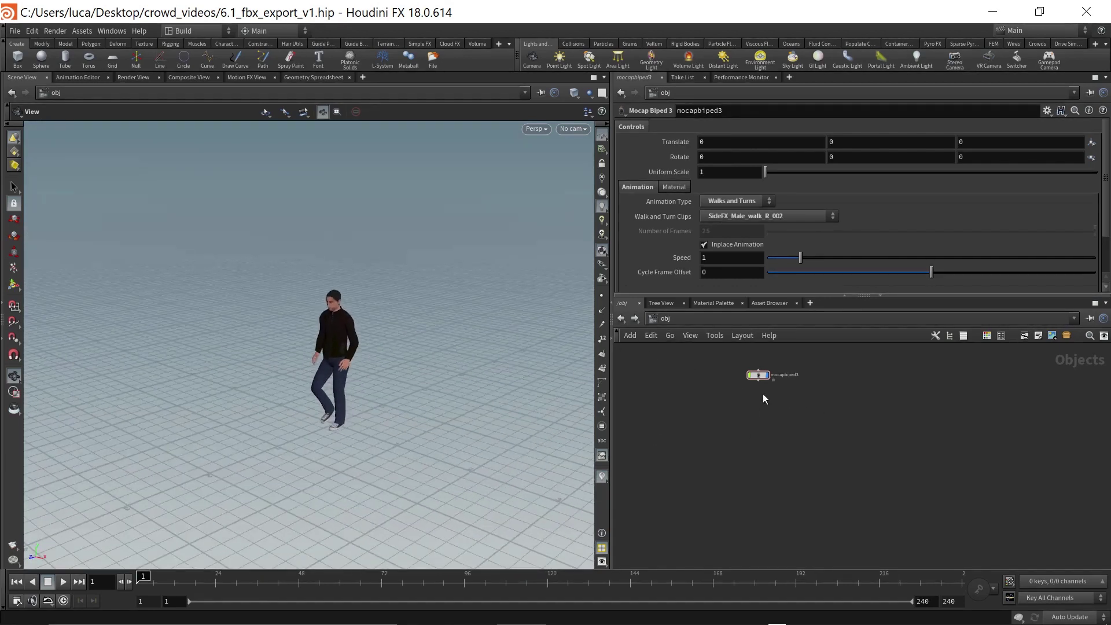
Step: Rename the biped node as walk and turn off its Inplace Animation option
{"action": "double_click", "coordinate": [803, 370]}
{"action": "type", "text": "walk"}
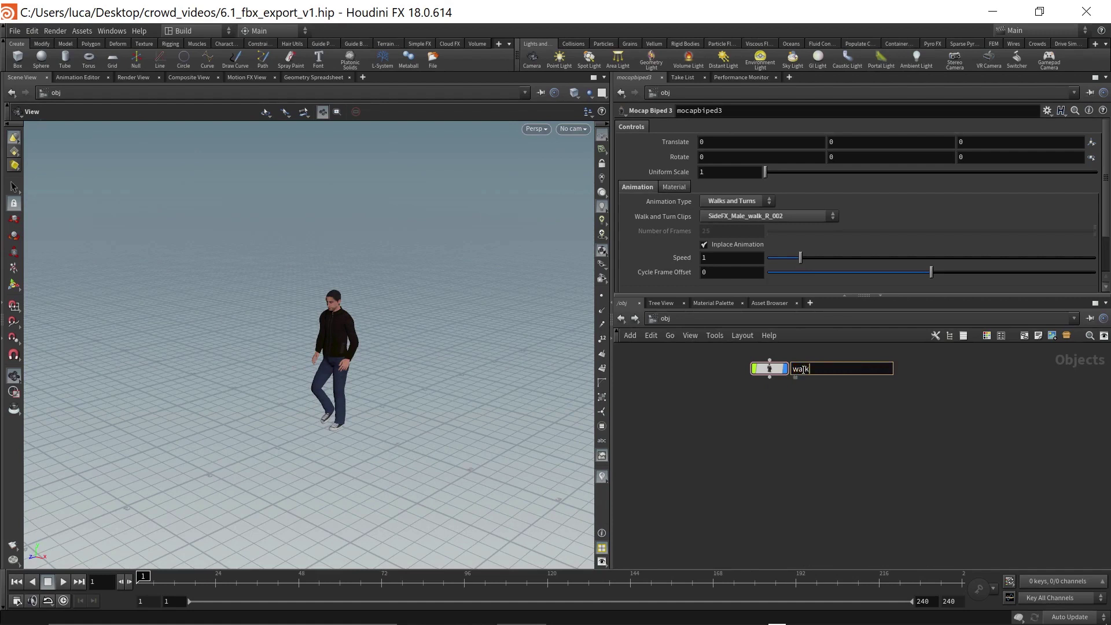
{"action": "key", "text": "Return"}
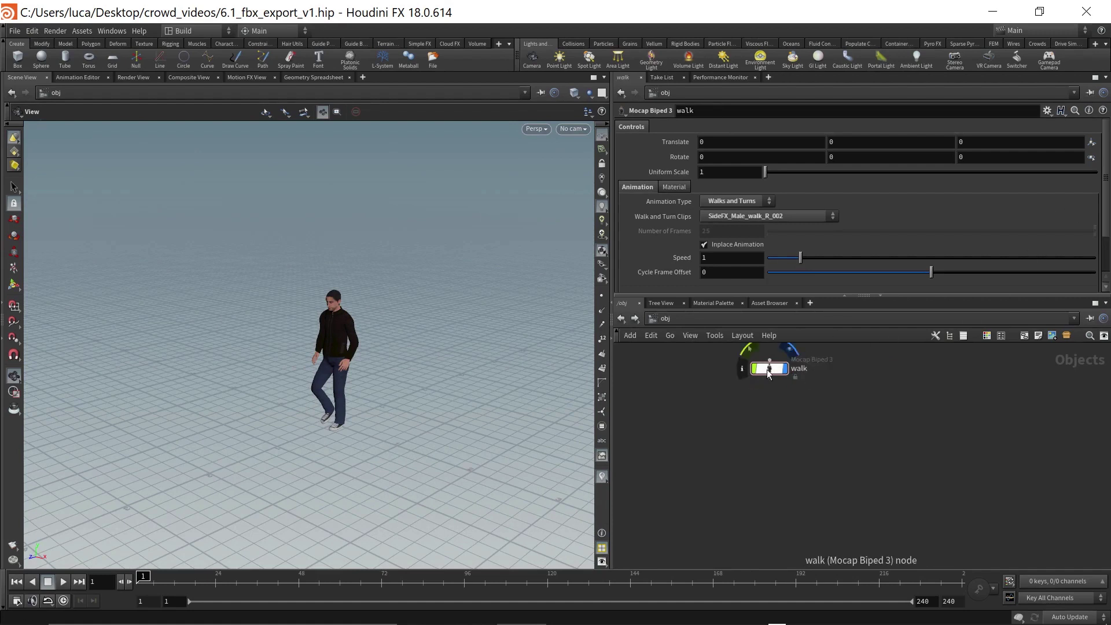
{"action": "left_click_drag", "start_coordinate": [770, 371], "coordinate": [712, 404]}
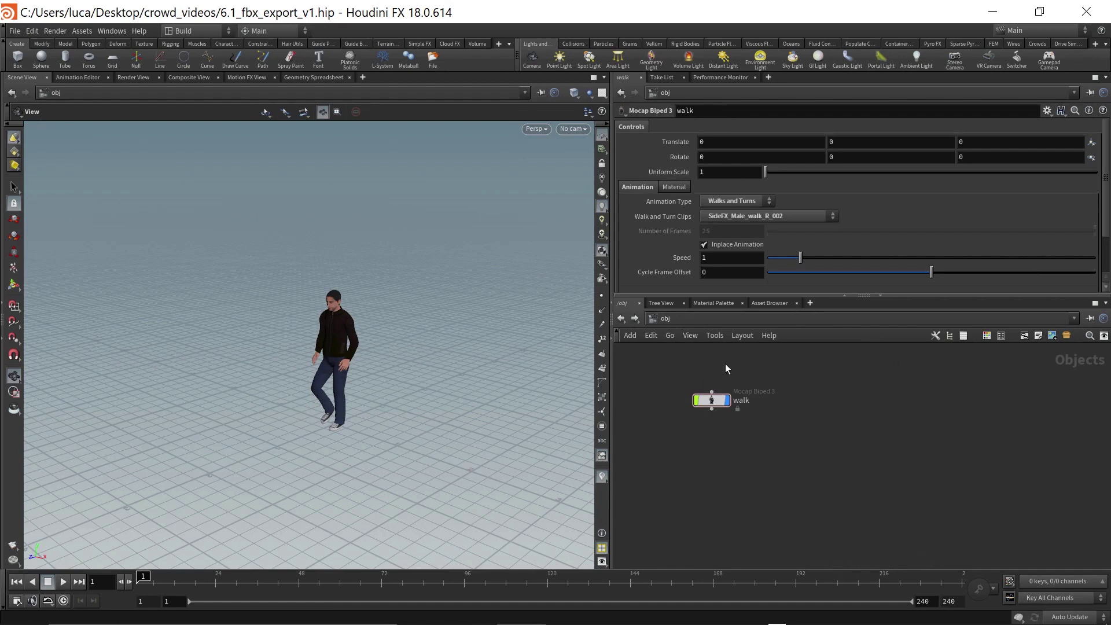
{"action": "left_click", "coordinate": [733, 245]}
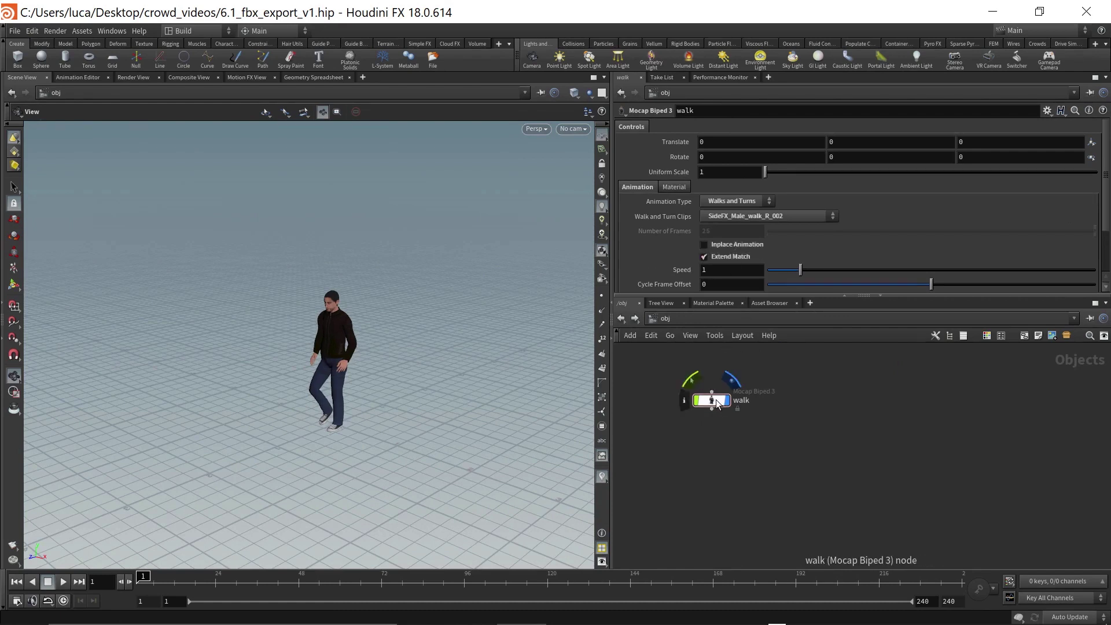
Step: Duplicate the walk biped as a node named run and set the copy's animation type to Runs
{"action": "left_click_drag", "start_coordinate": [717, 403], "coordinate": [859, 403], "text": "alt"}
{"action": "left_click", "coordinate": [882, 401]}
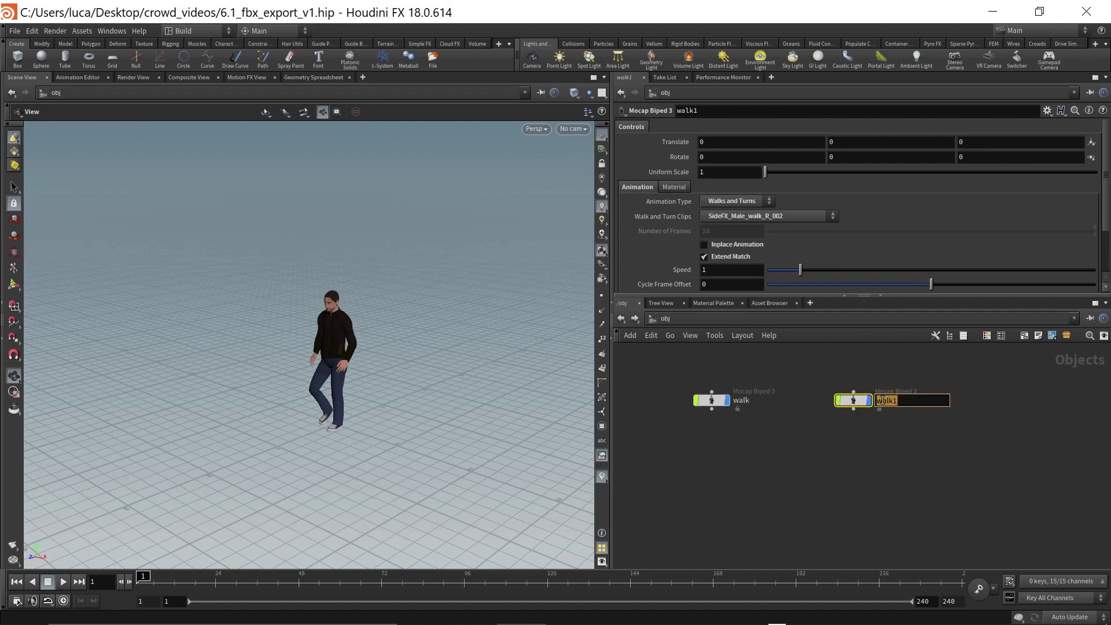
{"action": "type", "text": "run"}
{"action": "key", "text": "Return"}
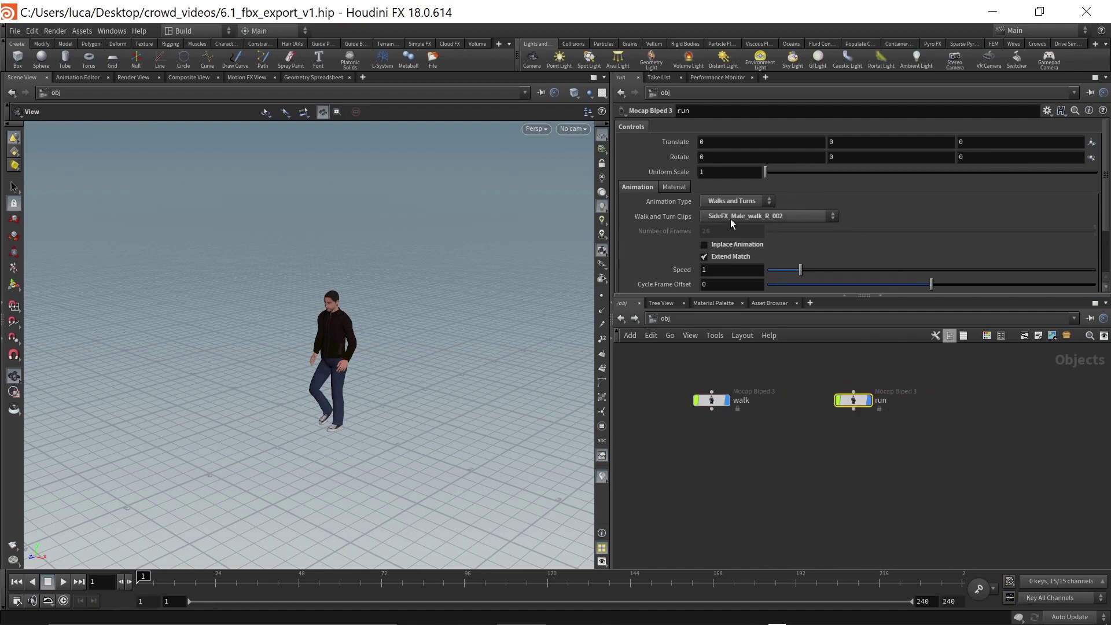
{"action": "left_click", "coordinate": [733, 202]}
{"action": "left_click", "coordinate": [730, 224]}
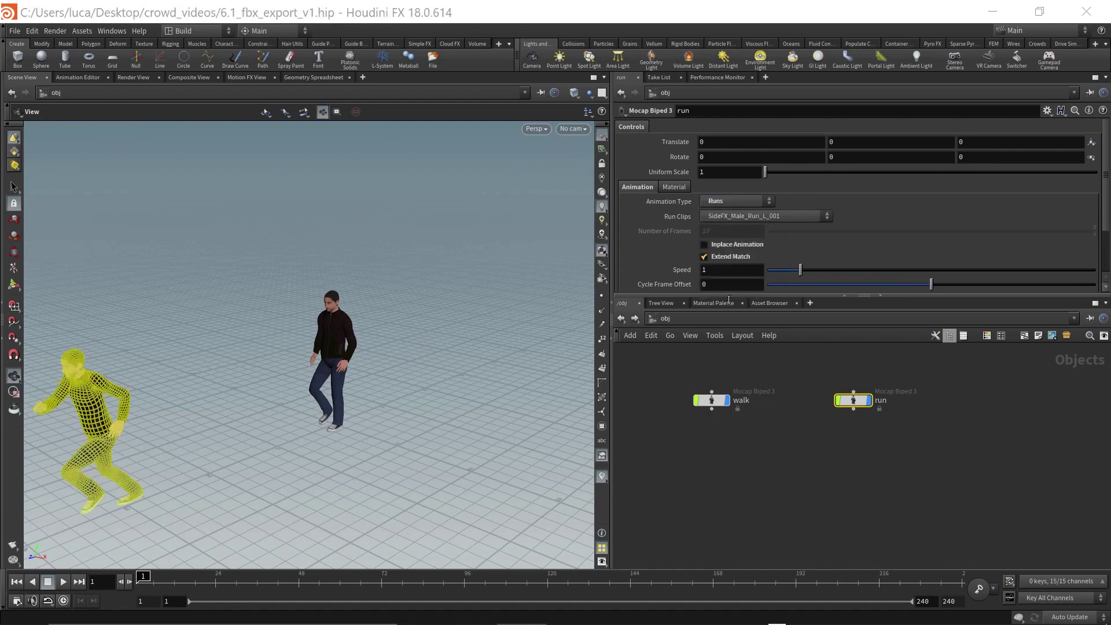
Step: Examine the walking and running characters in the scene view and scrub through the first frames of the timeline
{"action": "left_click", "coordinate": [712, 400]}
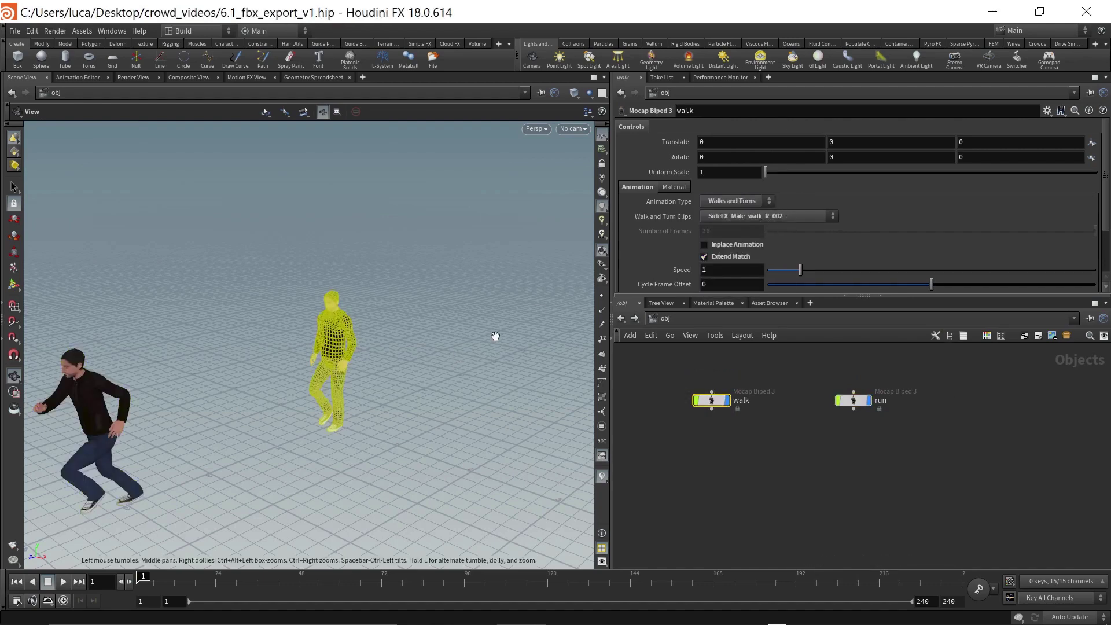
{"action": "scroll", "coordinate": [496, 335], "scroll_direction": "down", "scroll_amount": 3}
{"action": "left_click", "coordinate": [703, 449]}
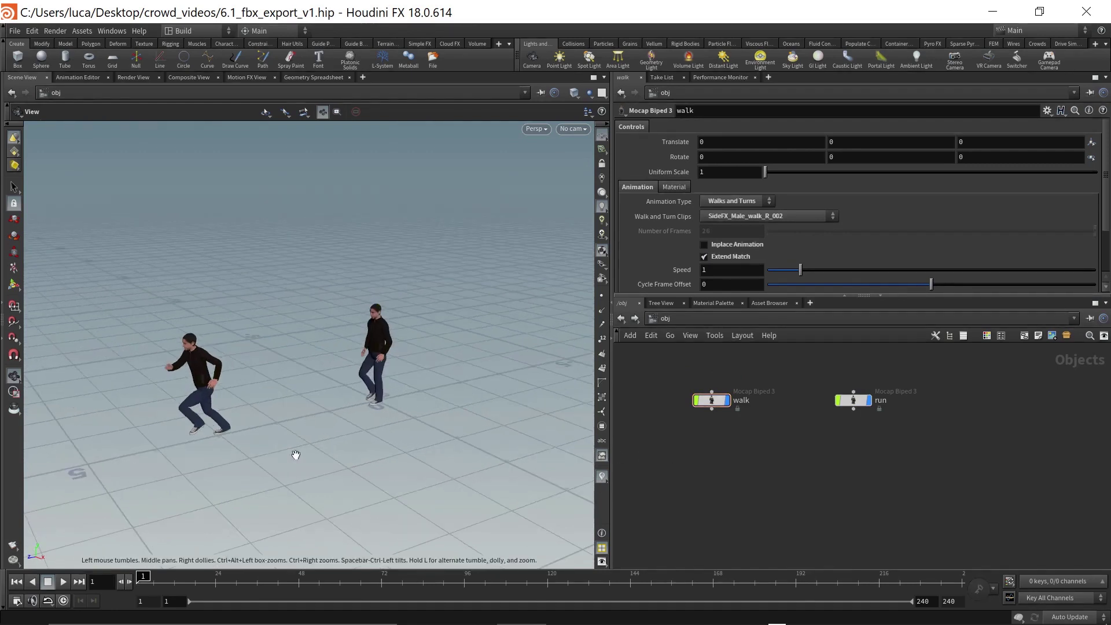
{"action": "left_click", "coordinate": [183, 579]}
{"action": "left_click_drag", "start_coordinate": [184, 579], "coordinate": [141, 580]}
Step: Add a TOP Network to the object network and place it below the run node
{"action": "scroll", "coordinate": [793, 477], "scroll_direction": "down", "scroll_amount": 2}
{"action": "middle_click_drag", "start_coordinate": [852, 474], "coordinate": [817, 444]}
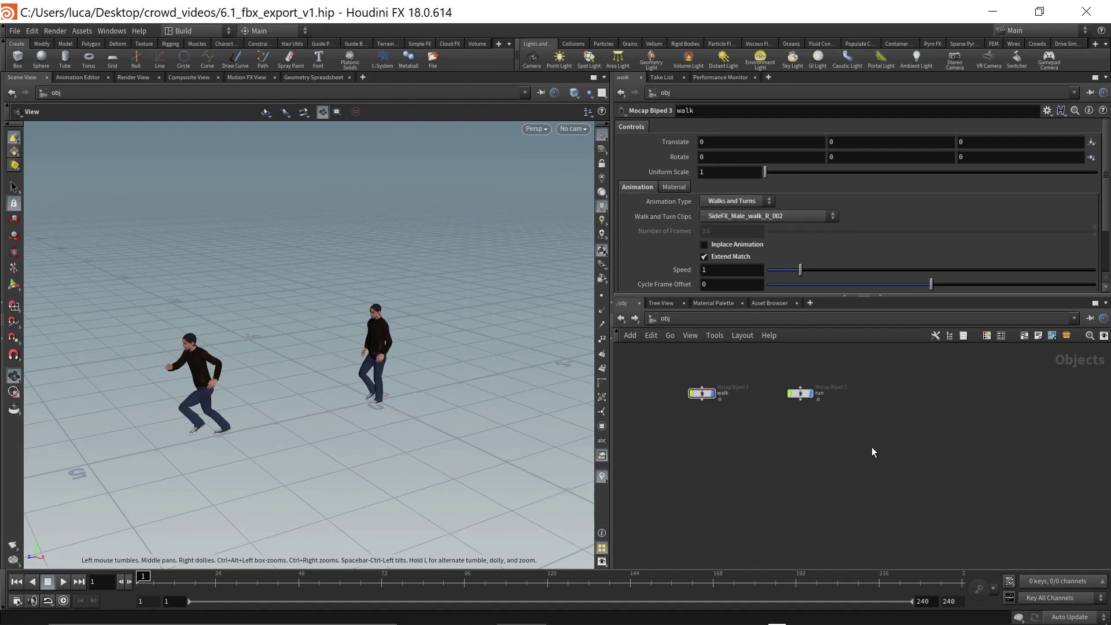
{"action": "scroll", "coordinate": [872, 447], "scroll_direction": "up", "scroll_amount": 2}
{"action": "middle_click_drag", "start_coordinate": [845, 413], "coordinate": [951, 464]}
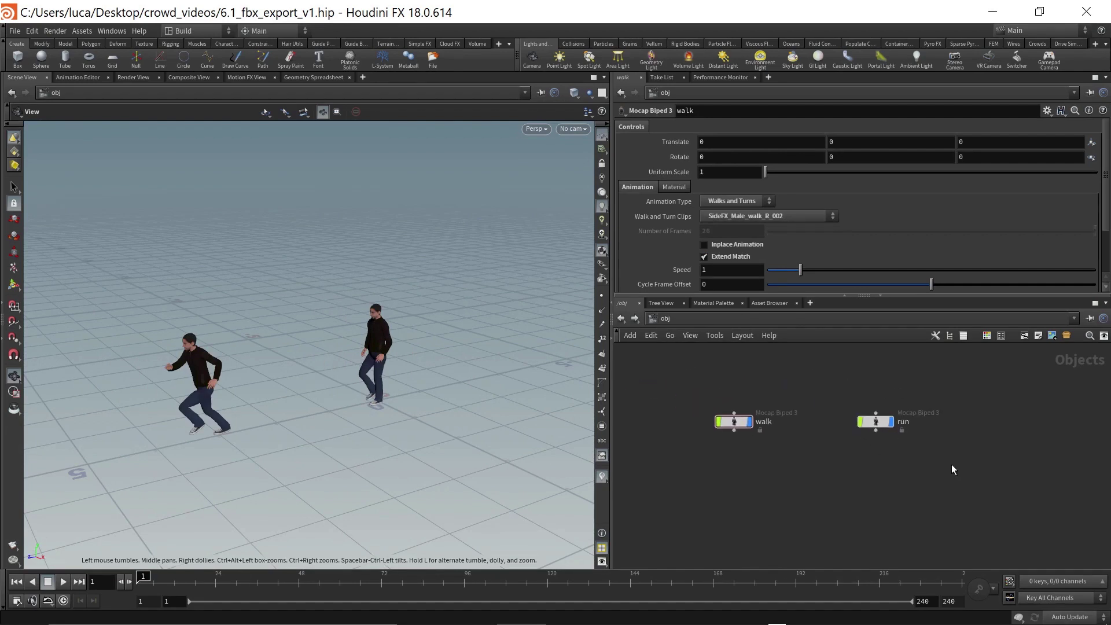
{"action": "key", "text": "Tab"}
{"action": "type", "text": "top"}
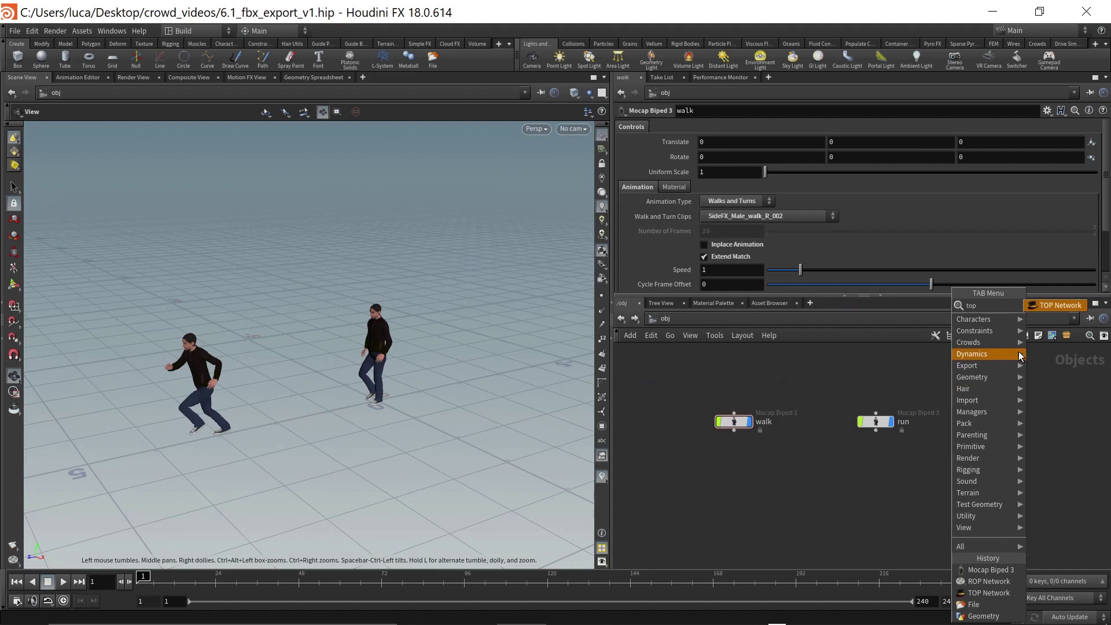
{"action": "key", "text": "Return"}
{"action": "left_click", "coordinate": [985, 463]}
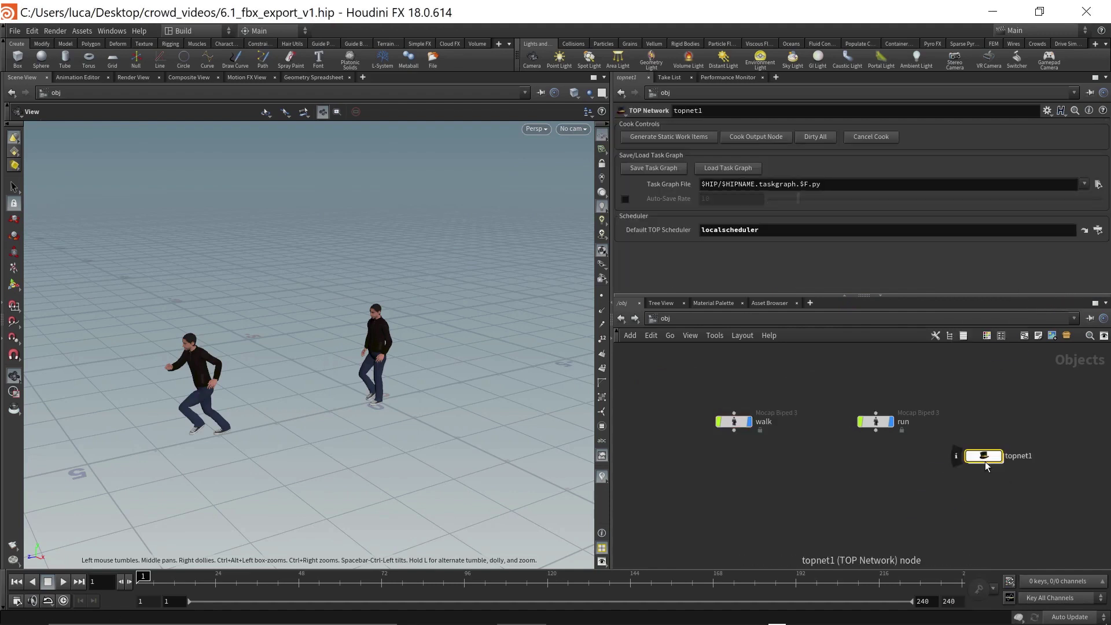
{"action": "left_click_drag", "start_coordinate": [986, 466], "coordinate": [970, 481]}
{"action": "middle_click_drag", "start_coordinate": [951, 445], "coordinate": [930, 422]}
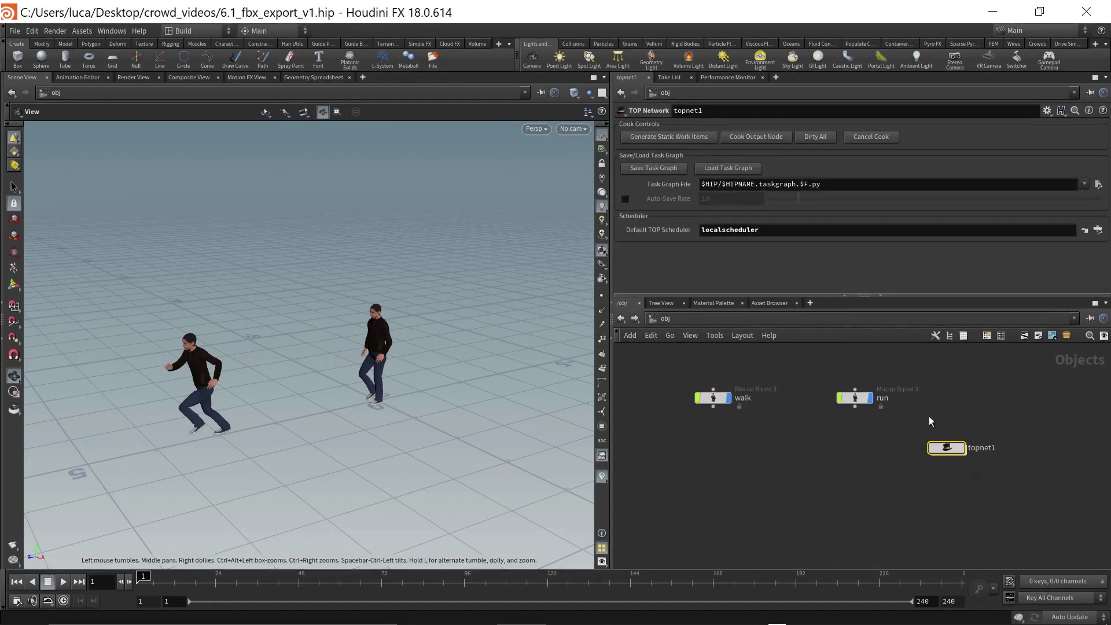
Step: Add a ROP Network and place it level with the TOP network node
{"action": "middle_click_drag", "start_coordinate": [971, 475], "coordinate": [910, 472]}
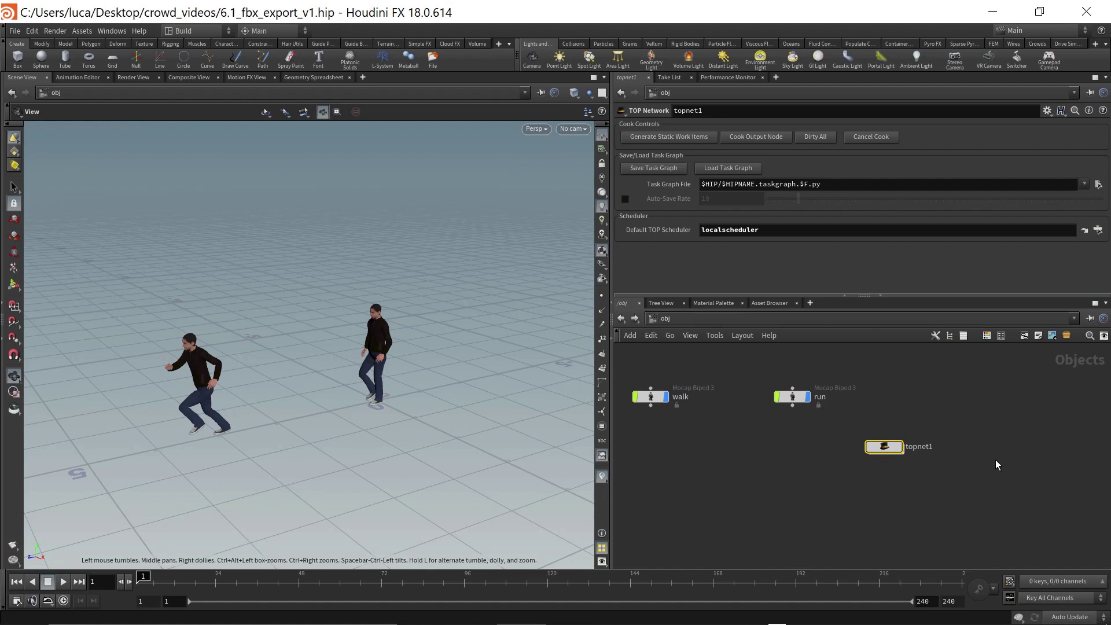
{"action": "key", "text": "Tab"}
{"action": "type", "text": "ro"}
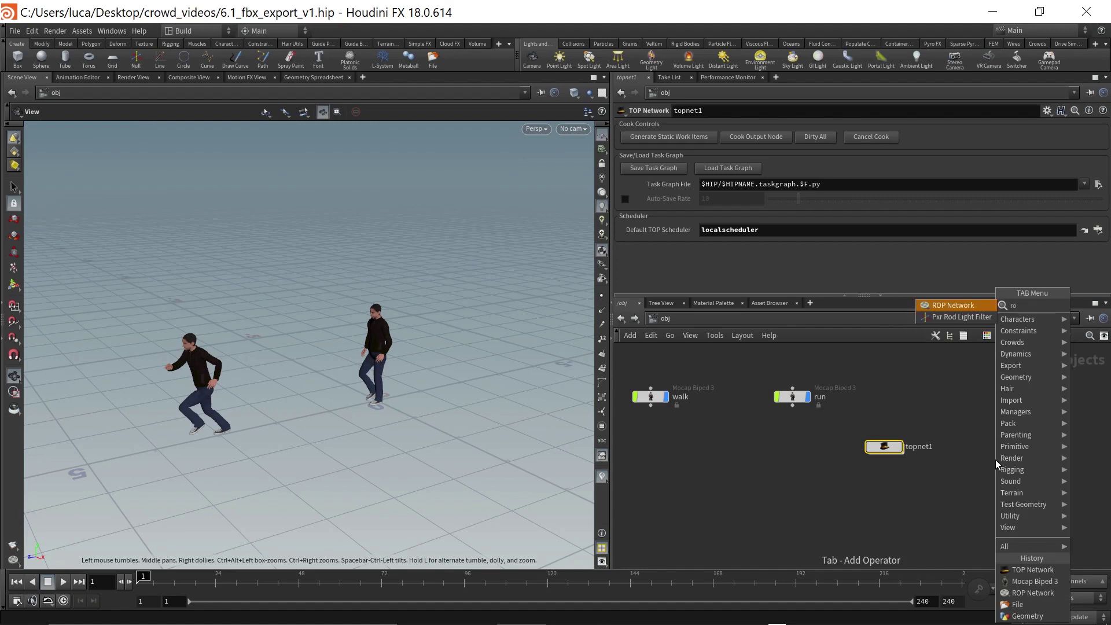
{"action": "key", "text": "Return"}
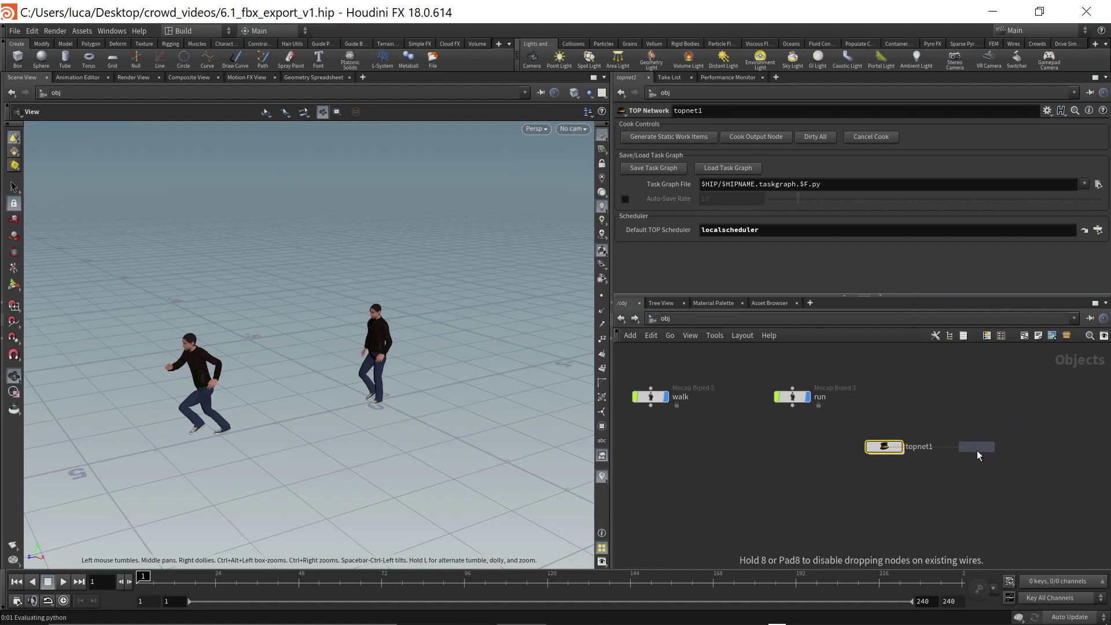
{"action": "left_click", "coordinate": [981, 457]}
{"action": "left_click_drag", "start_coordinate": [982, 457], "coordinate": [988, 453]}
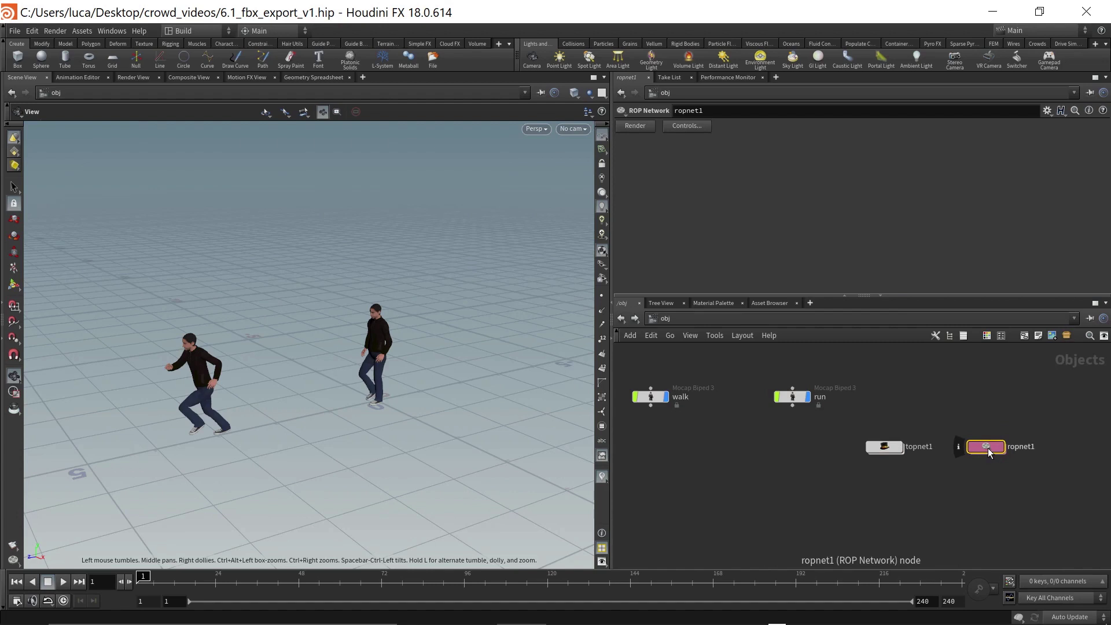
Step: Inside the ROP network, add a Filmbox FBX output node and name it walk
{"action": "double_click", "coordinate": [986, 447]}
{"action": "key", "text": "Tab"}
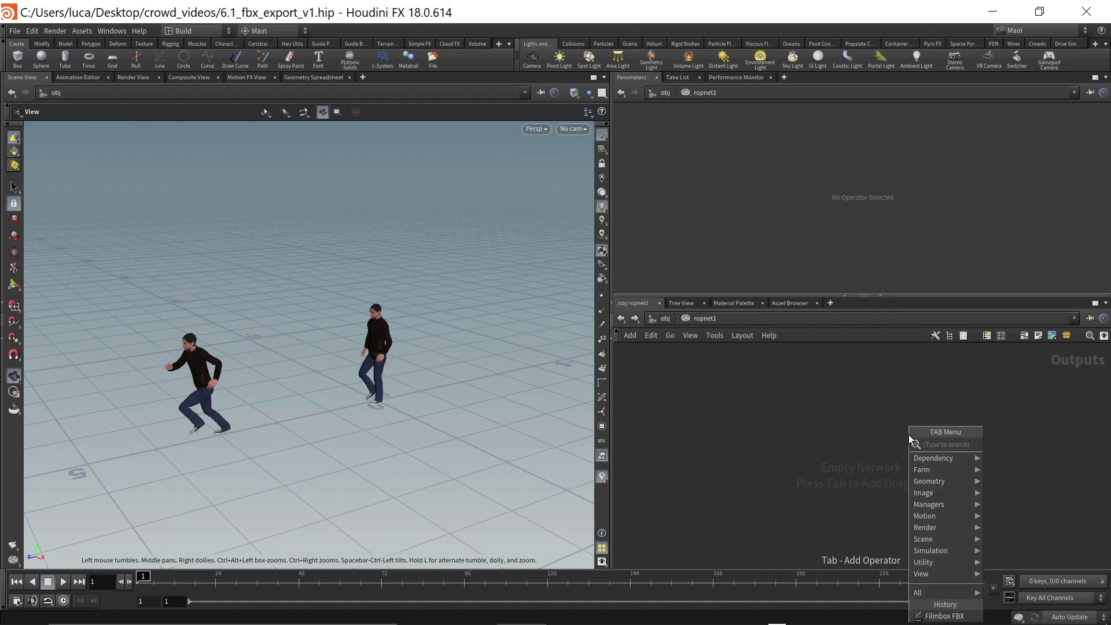
{"action": "type", "text": "fb"}
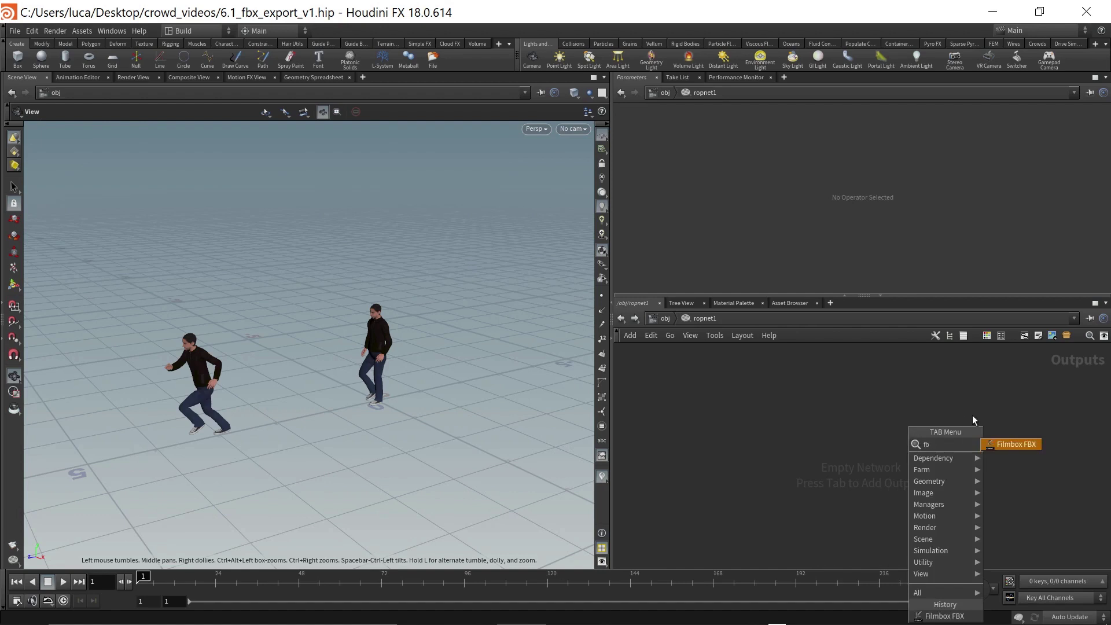
{"action": "left_click", "coordinate": [998, 444]}
{"action": "left_click", "coordinate": [783, 411]}
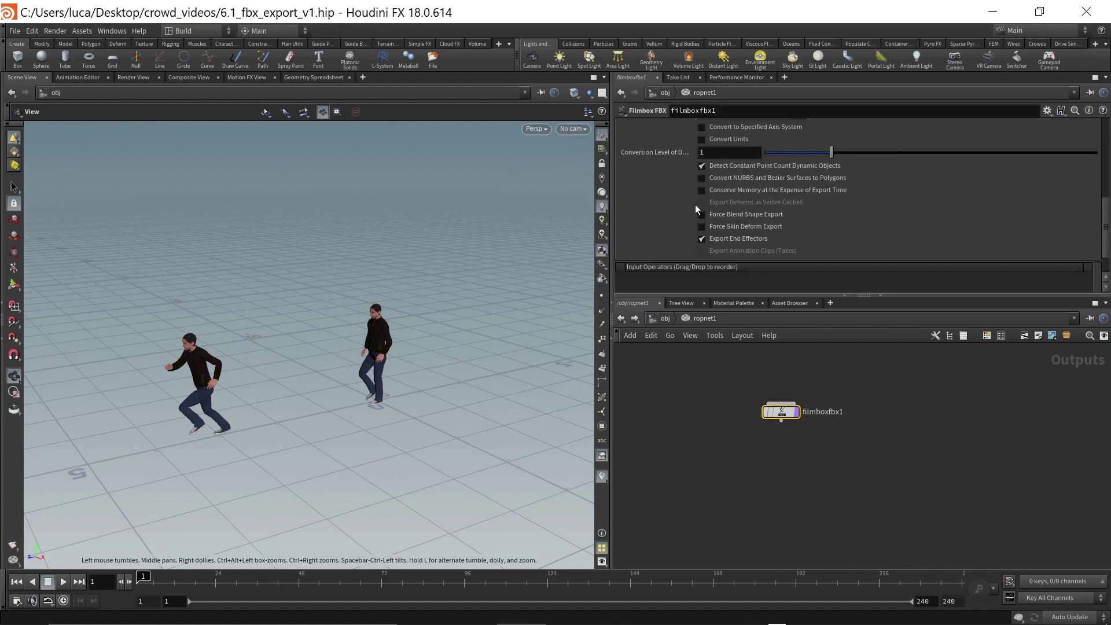
{"action": "double_click", "coordinate": [812, 412]}
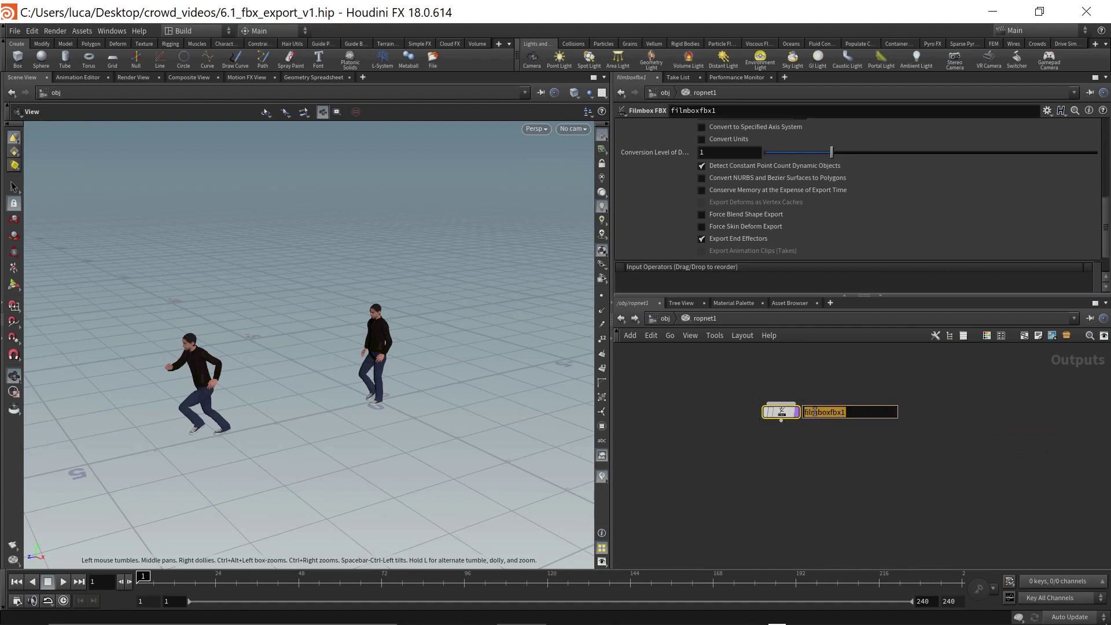
{"action": "type", "text": "walk"}
{"action": "key", "text": "Return"}
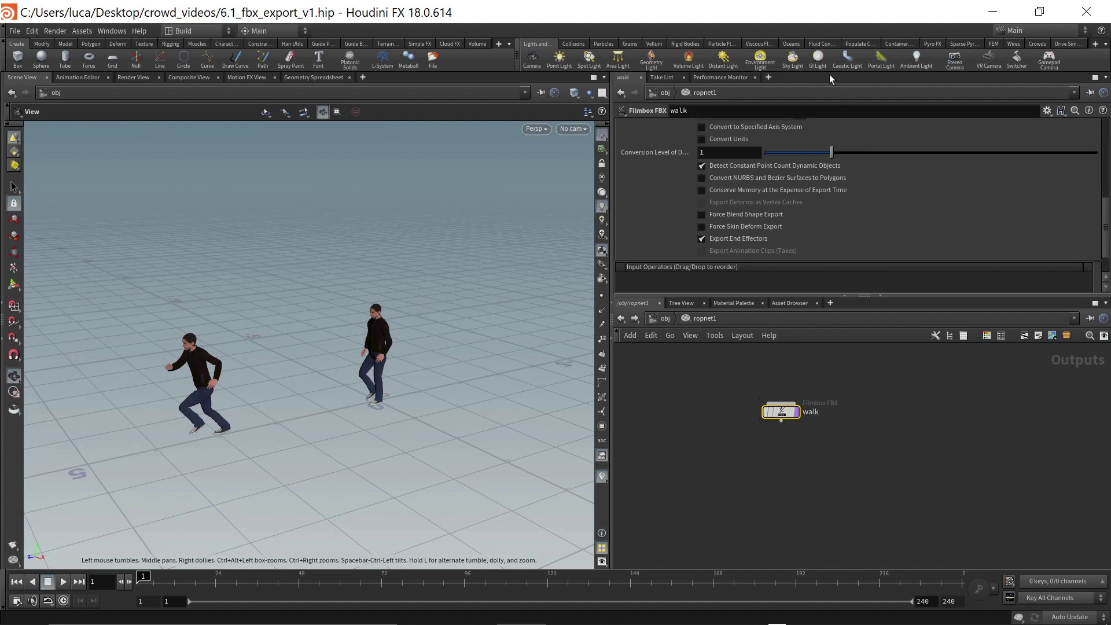
Step: Set the walk FBX node to Render Frame Range, delete the end frame's channels and set the end frame to 26
{"action": "scroll", "coordinate": [762, 176], "scroll_direction": "up", "scroll_amount": 8}
{"action": "scroll", "coordinate": [744, 177], "scroll_direction": "up", "scroll_amount": 1}
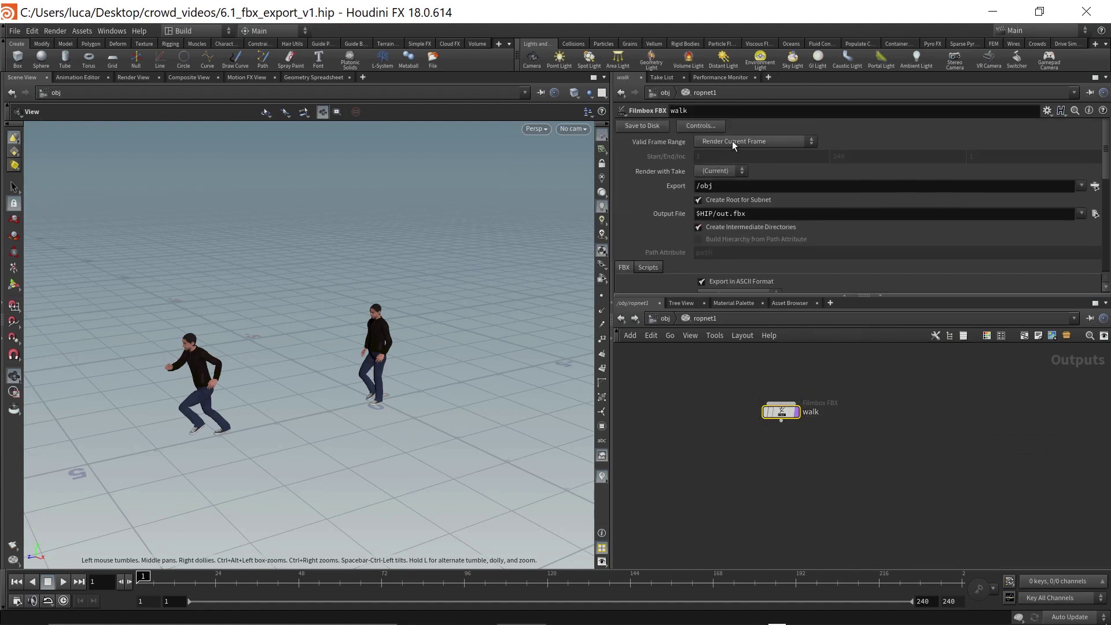
{"action": "left_click", "coordinate": [733, 142]}
{"action": "left_click", "coordinate": [735, 161]}
{"action": "right_click", "coordinate": [866, 158]}
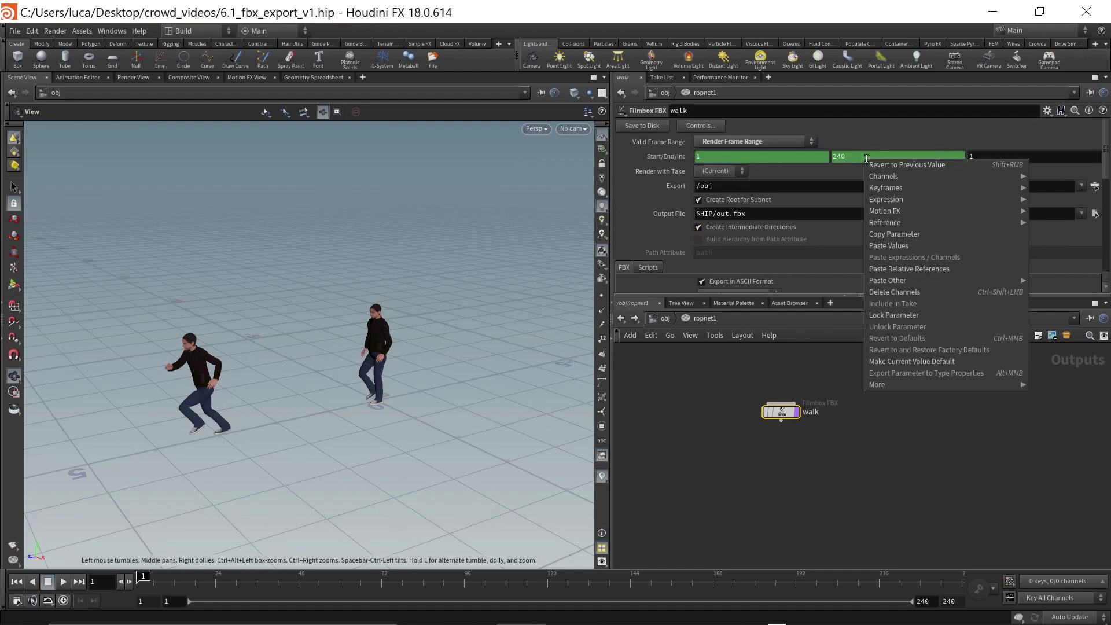
{"action": "left_click", "coordinate": [915, 290]}
{"action": "left_click", "coordinate": [855, 157]}
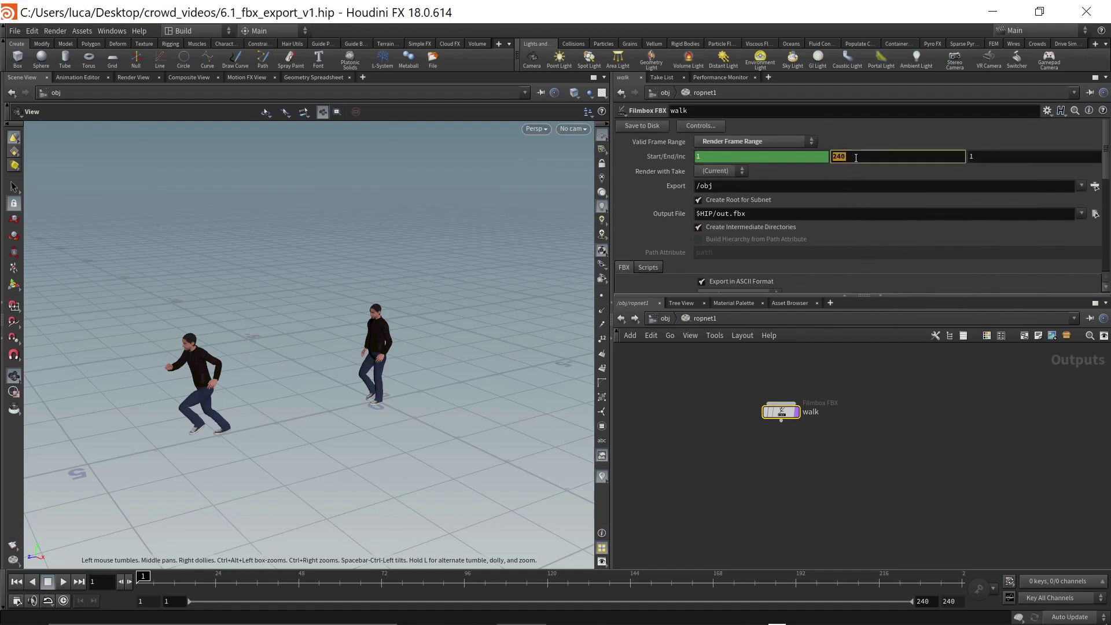
{"action": "type", "text": "26"}
{"action": "key", "text": "Return"}
Step: Choose the MASTER null inside the walk biped as the export node, giving /obj/walk/MASTER
{"action": "mouse_move", "coordinate": [688, 193]}
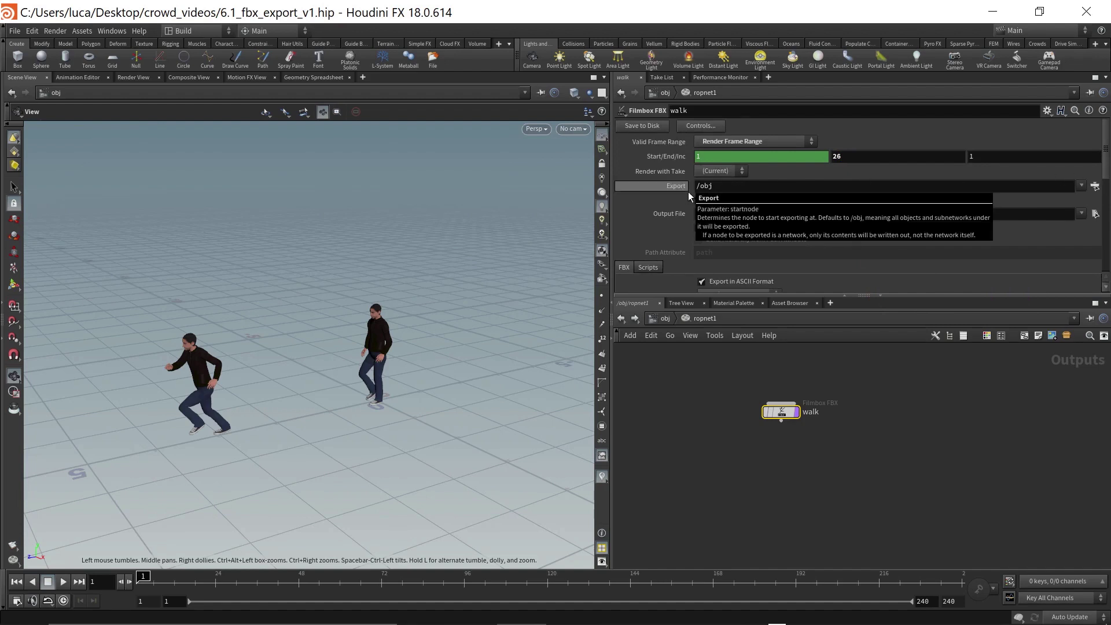
{"action": "left_click", "coordinate": [1095, 185]}
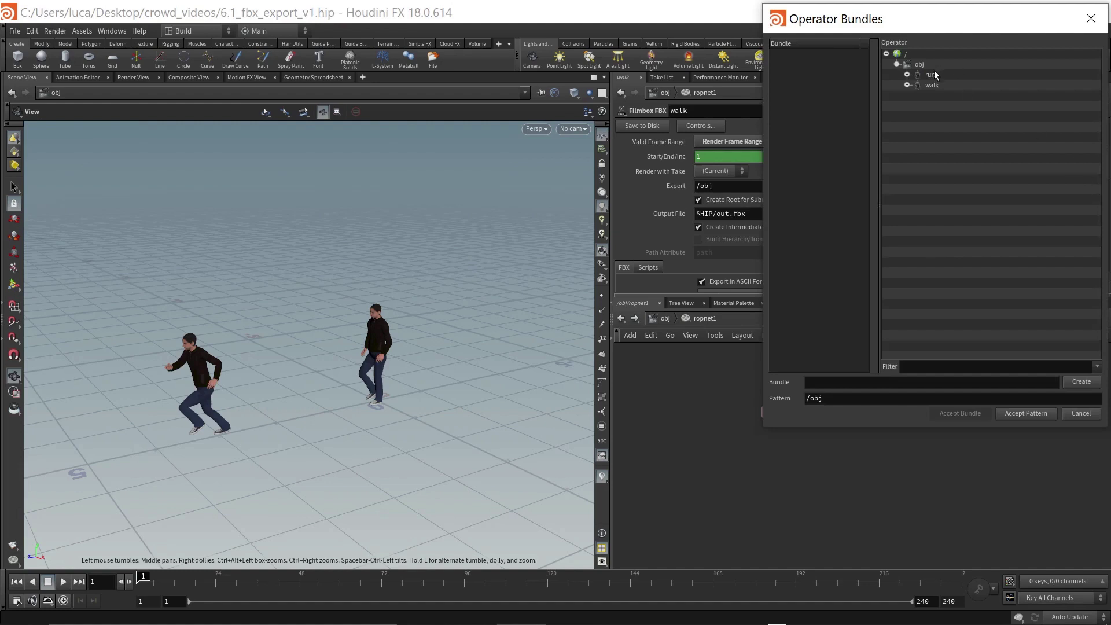
{"action": "left_click", "coordinate": [907, 86]}
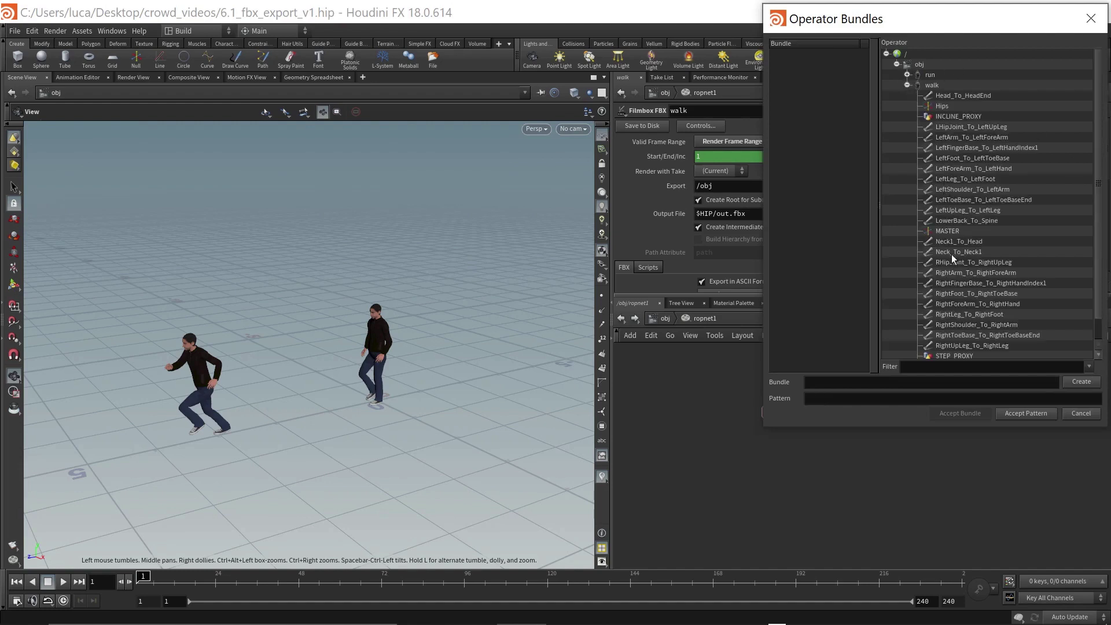
{"action": "left_click", "coordinate": [954, 233]}
{"action": "left_click", "coordinate": [1023, 413]}
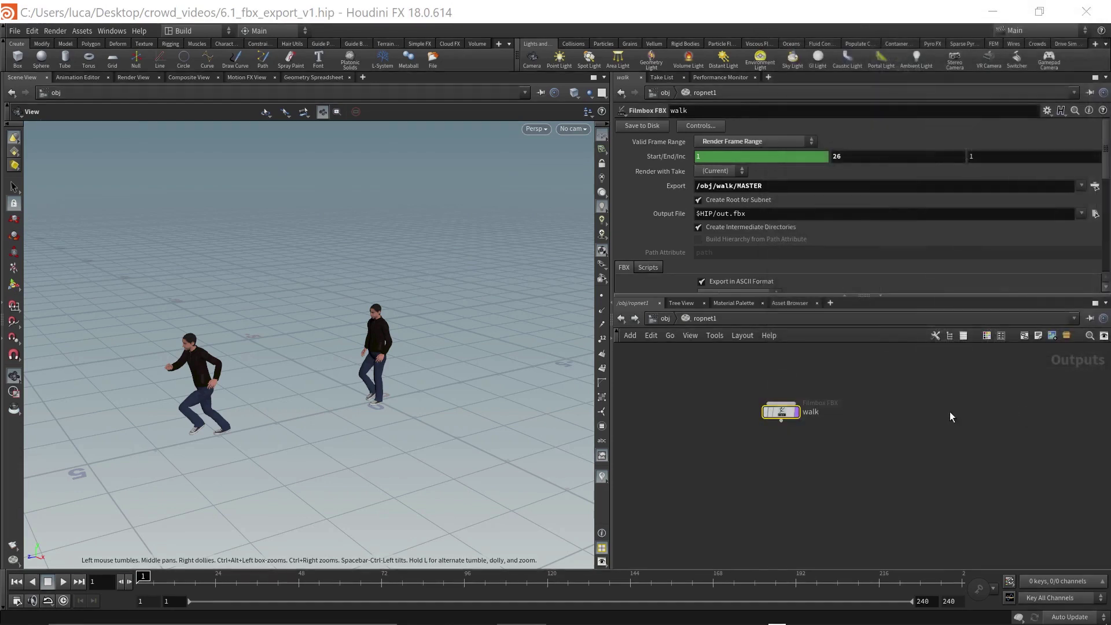
Step: Inspect the MASTER null and the hierarchy below it inside the walk biped, and return to the ROP network
{"action": "left_click", "coordinate": [665, 319]}
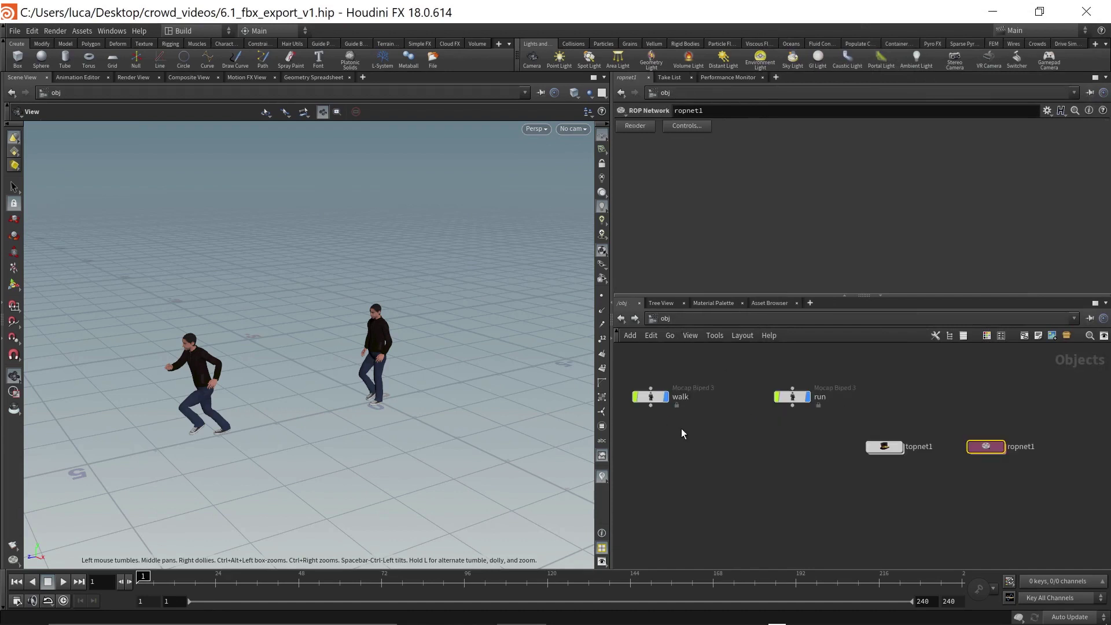
{"action": "middle_click_drag", "start_coordinate": [682, 429], "coordinate": [792, 435]}
{"action": "left_click", "coordinate": [761, 399]}
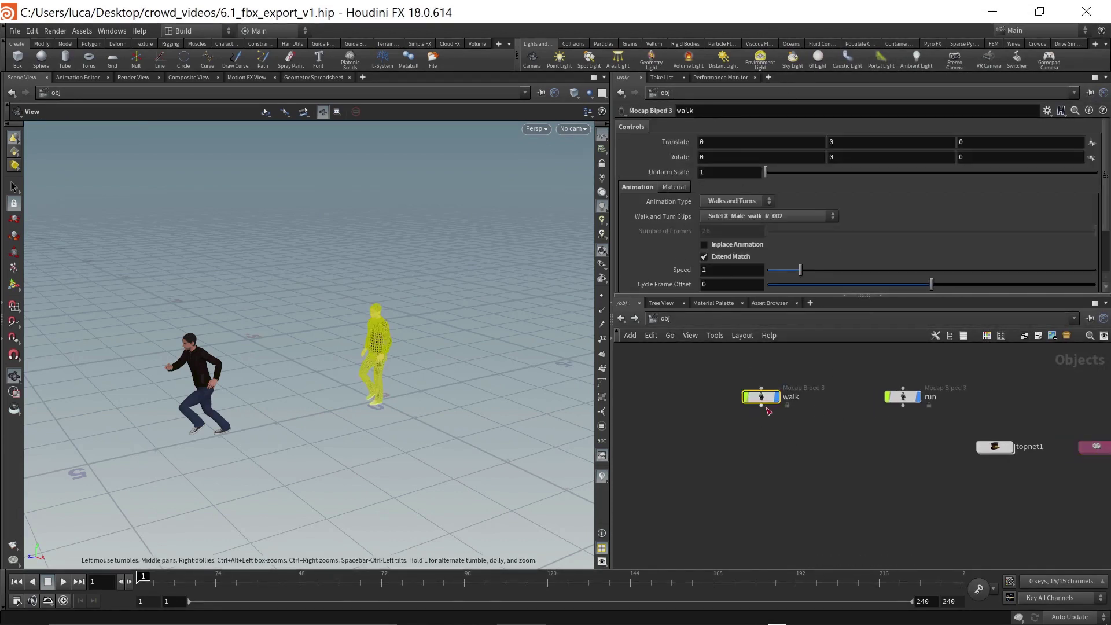
{"action": "double_click", "coordinate": [774, 402]}
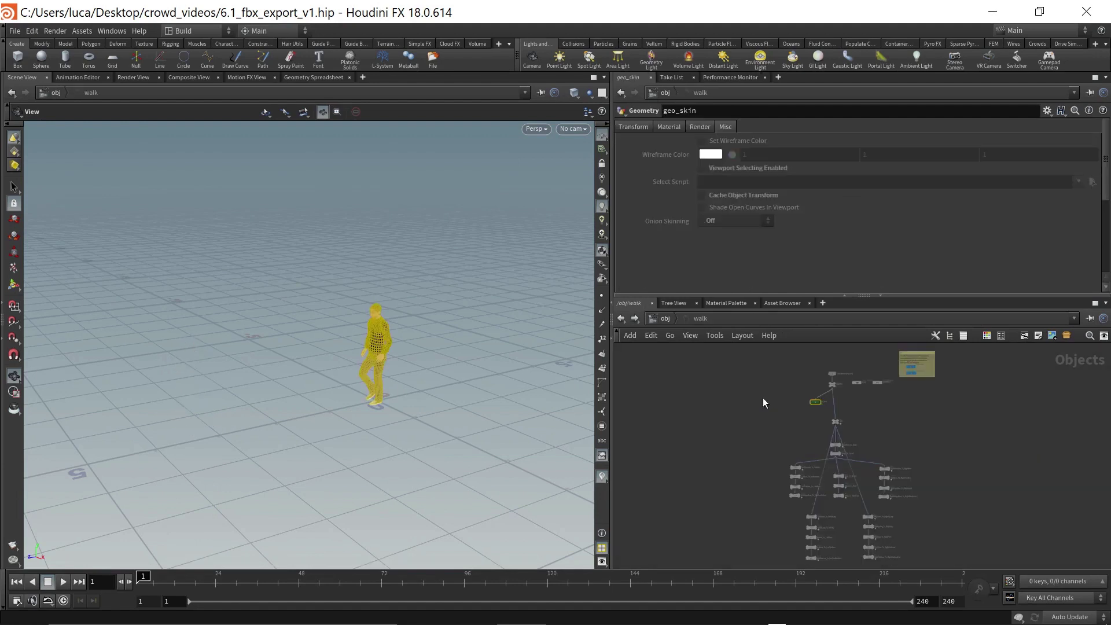
{"action": "left_click", "coordinate": [766, 403]}
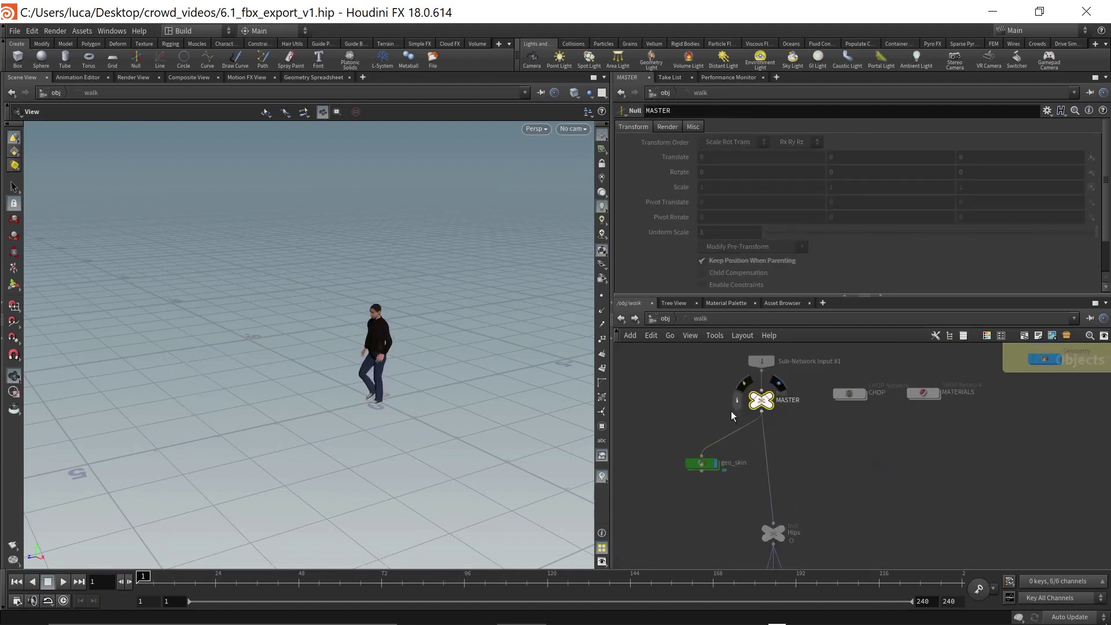
{"action": "scroll", "coordinate": [824, 430], "scroll_direction": "down", "scroll_amount": 5}
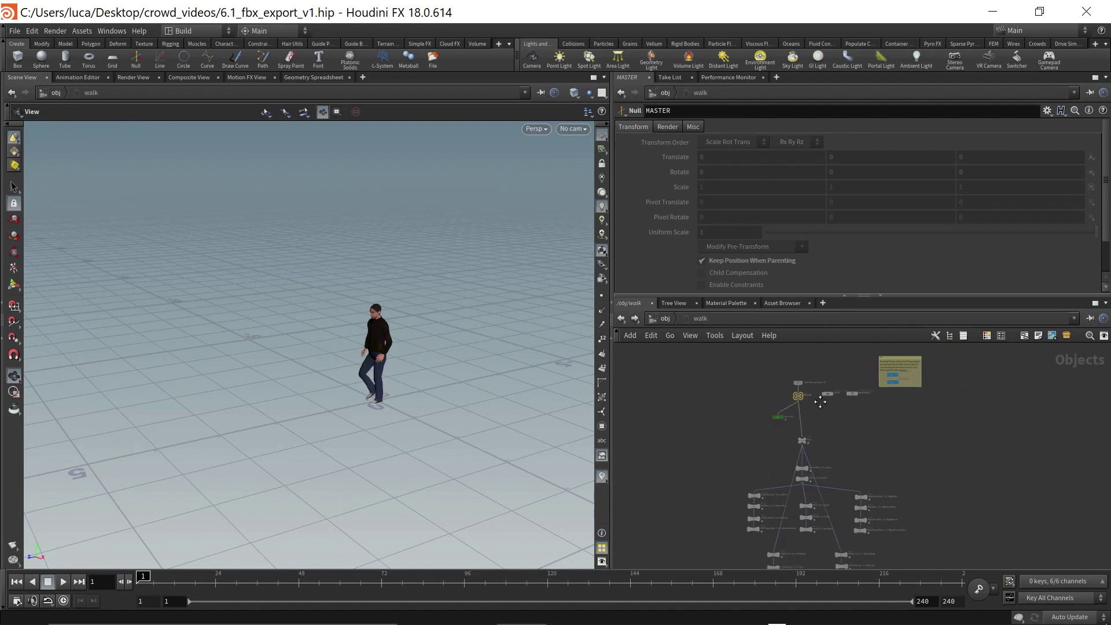
{"action": "key", "text": "u"}
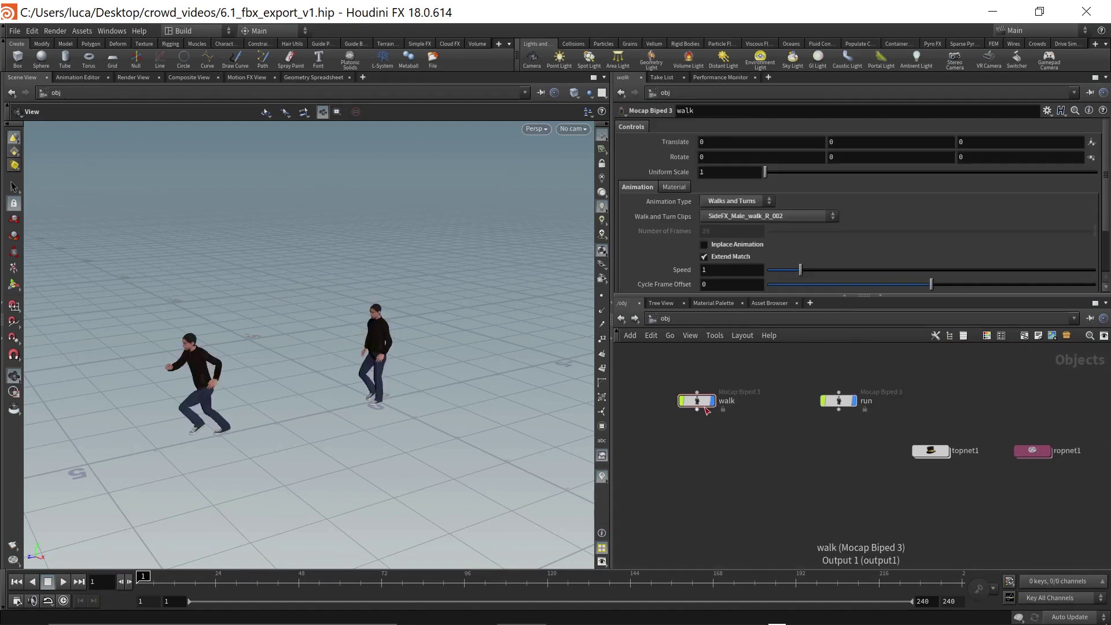
{"action": "left_click_drag", "start_coordinate": [704, 407], "coordinate": [704, 399]}
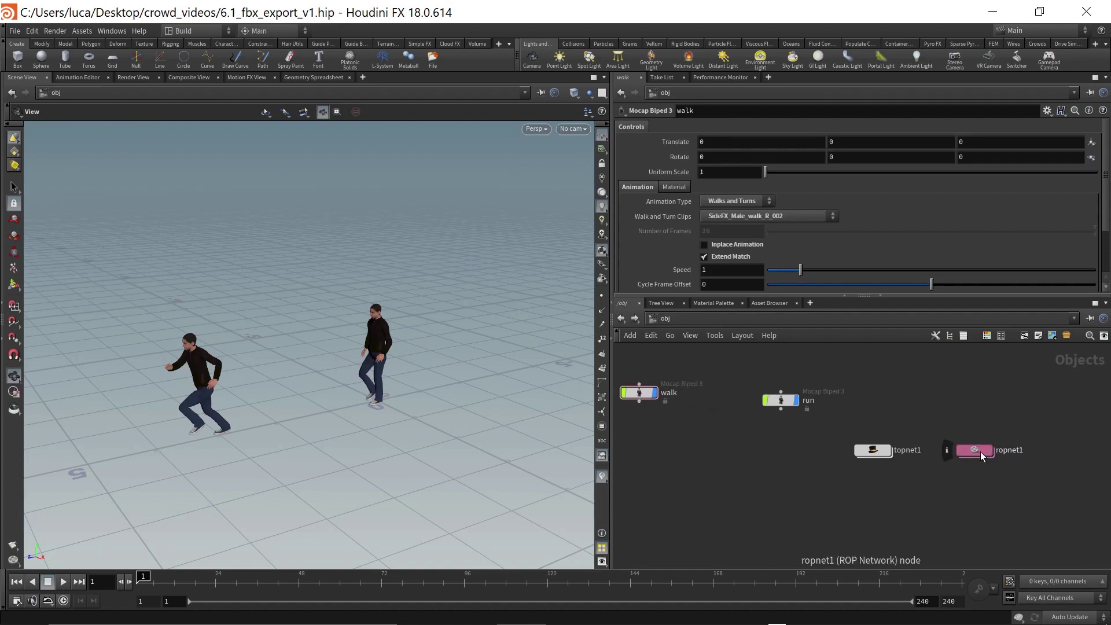
{"action": "double_click", "coordinate": [981, 451]}
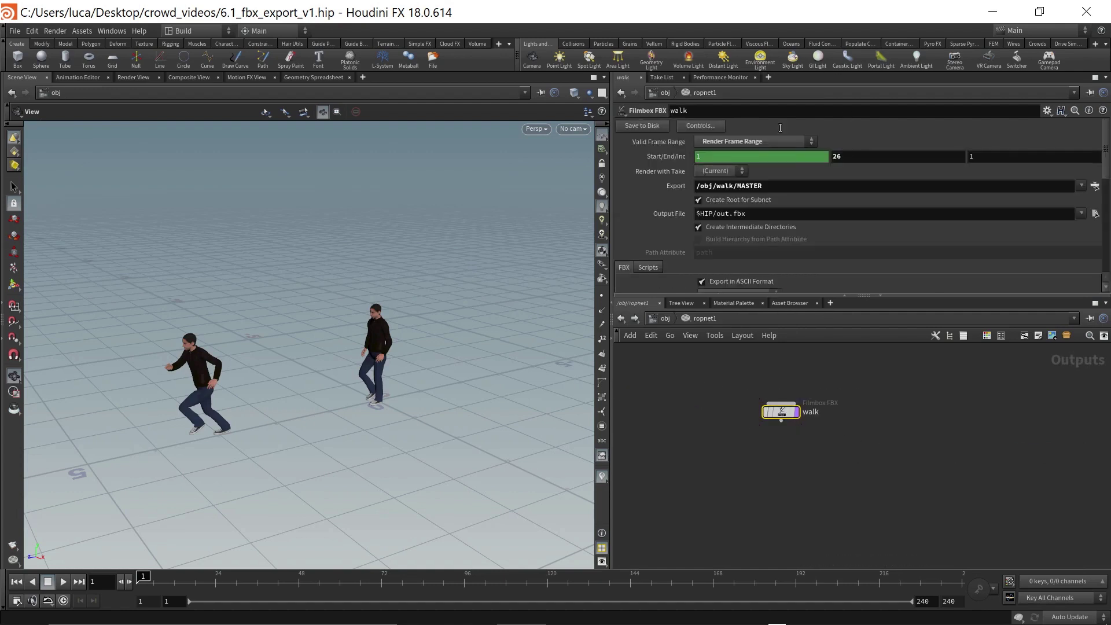
Step: Set the walk node's output file to $HIP/fbx/$HIPNAME.$OS.fbx
{"action": "double_click", "coordinate": [729, 213]}
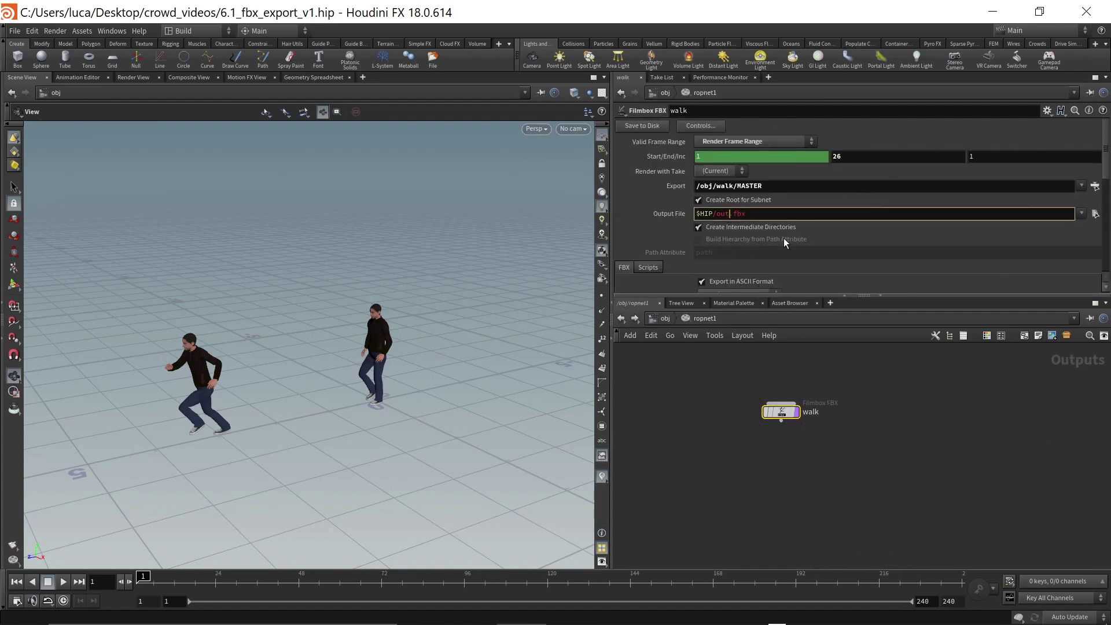
{"action": "key", "text": "BackSpace"}
{"action": "type", "text": "/"}
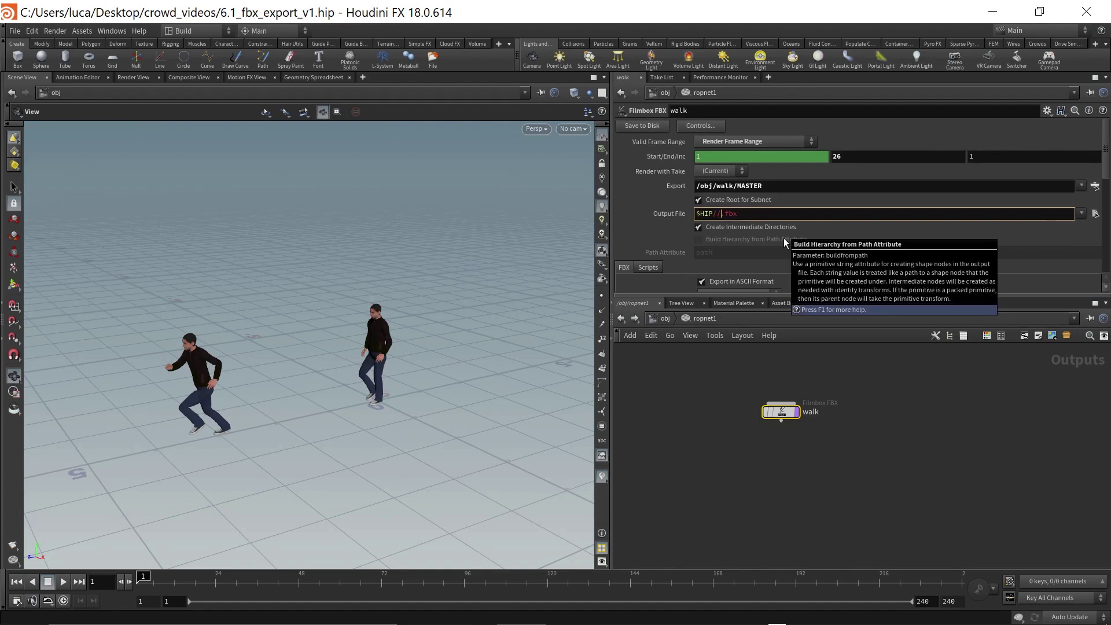
{"action": "key", "text": "Left"}
{"action": "key", "text": "Left"}
{"action": "key", "text": "Left"}
{"action": "type", "text": "fbx"}
{"action": "key", "text": "Right"}
{"action": "type", "text": "$HIPNA"}
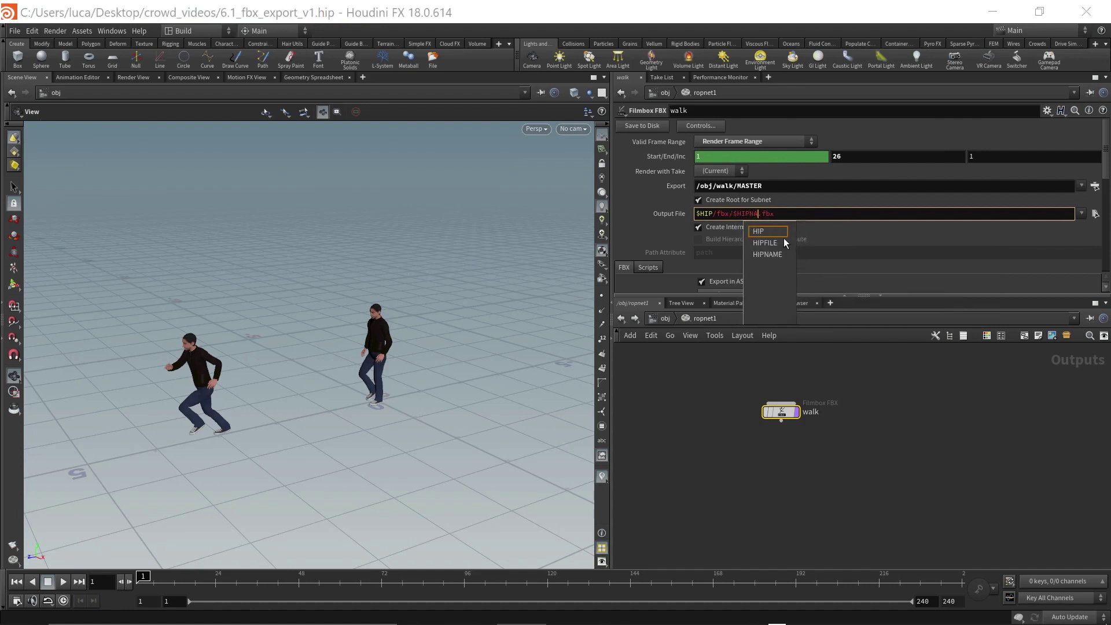
{"action": "type", "text": "ME.$"}
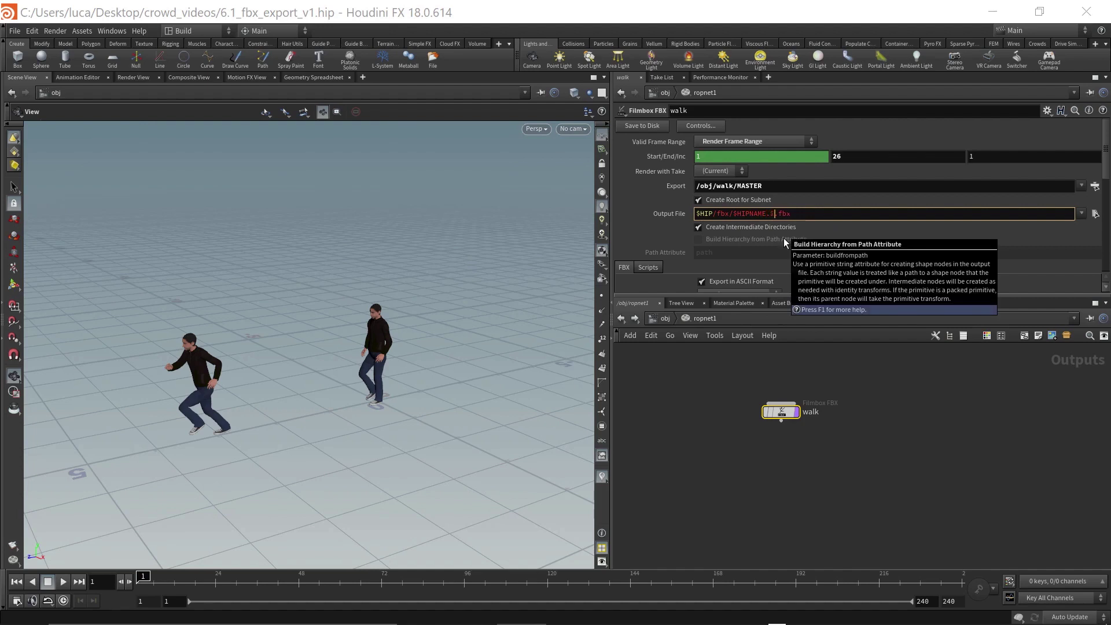
{"action": "type", "text": "OS"}
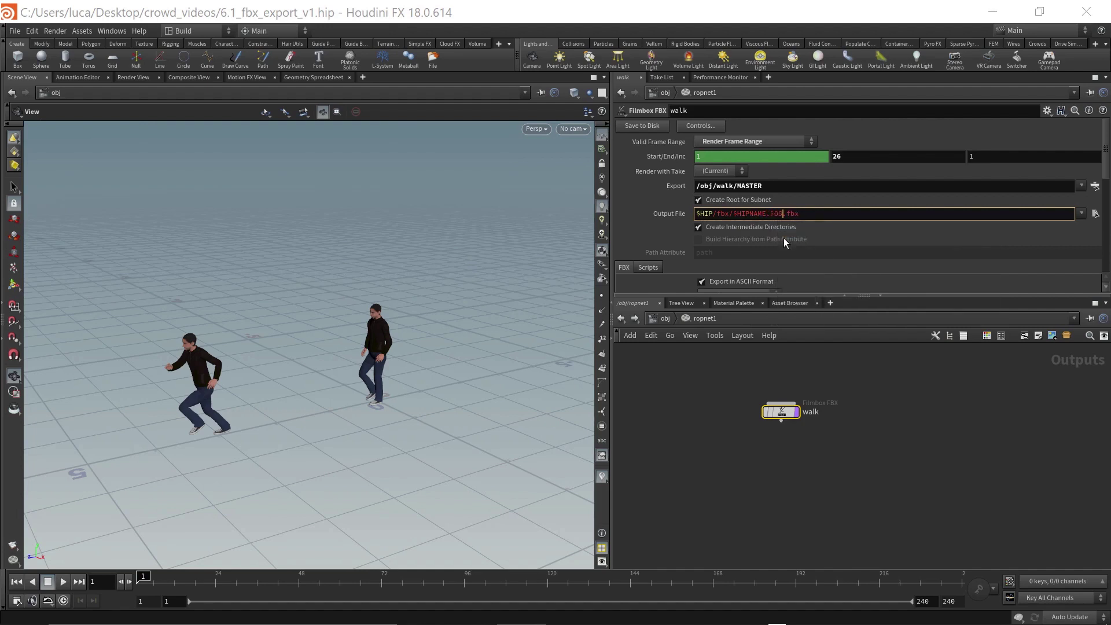
{"action": "key", "text": "Return"}
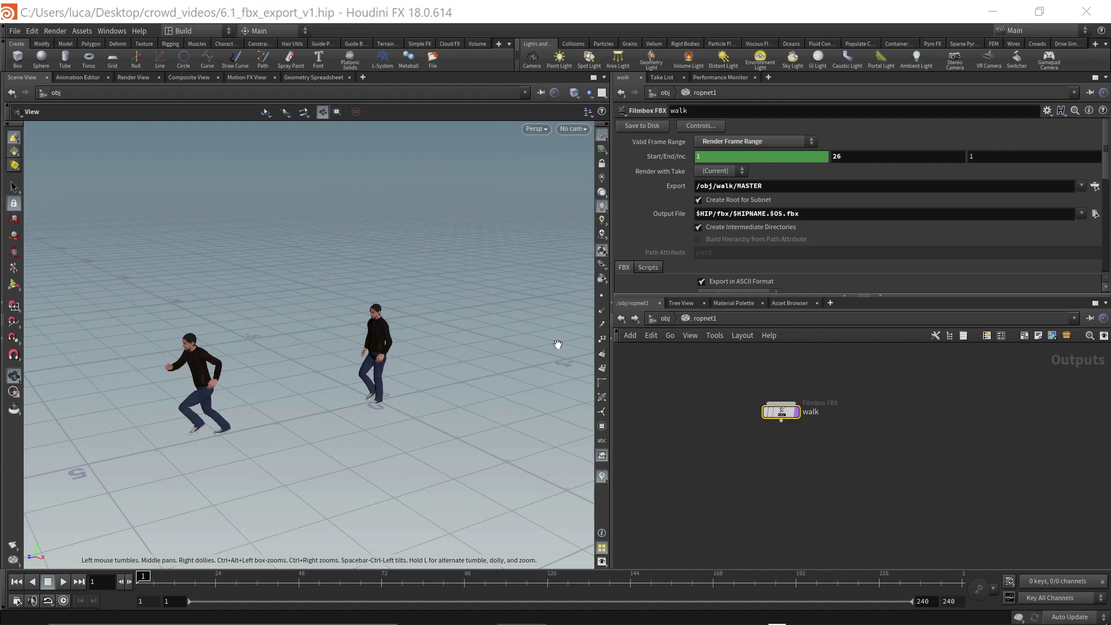
Step: Enable Force Skin Deform Export and Export Animation Clips (Takes) on the walk FBX node
{"action": "left_click_drag", "start_coordinate": [798, 412], "coordinate": [772, 418]}
{"action": "scroll", "coordinate": [780, 232], "scroll_direction": "down", "scroll_amount": 3}
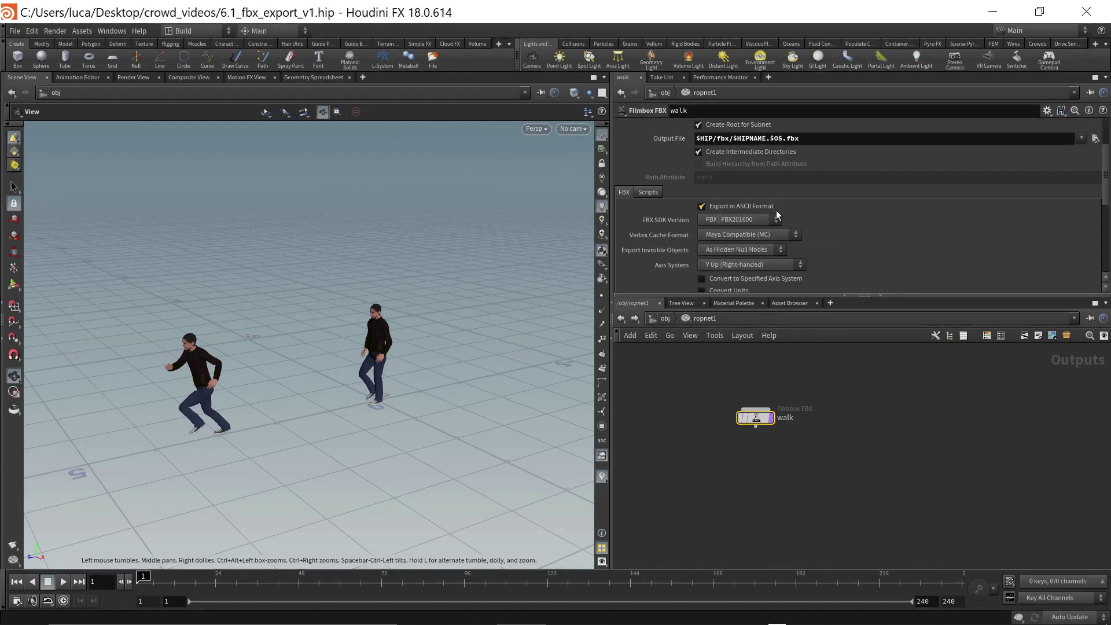
{"action": "scroll", "coordinate": [656, 203], "scroll_direction": "down", "scroll_amount": 5}
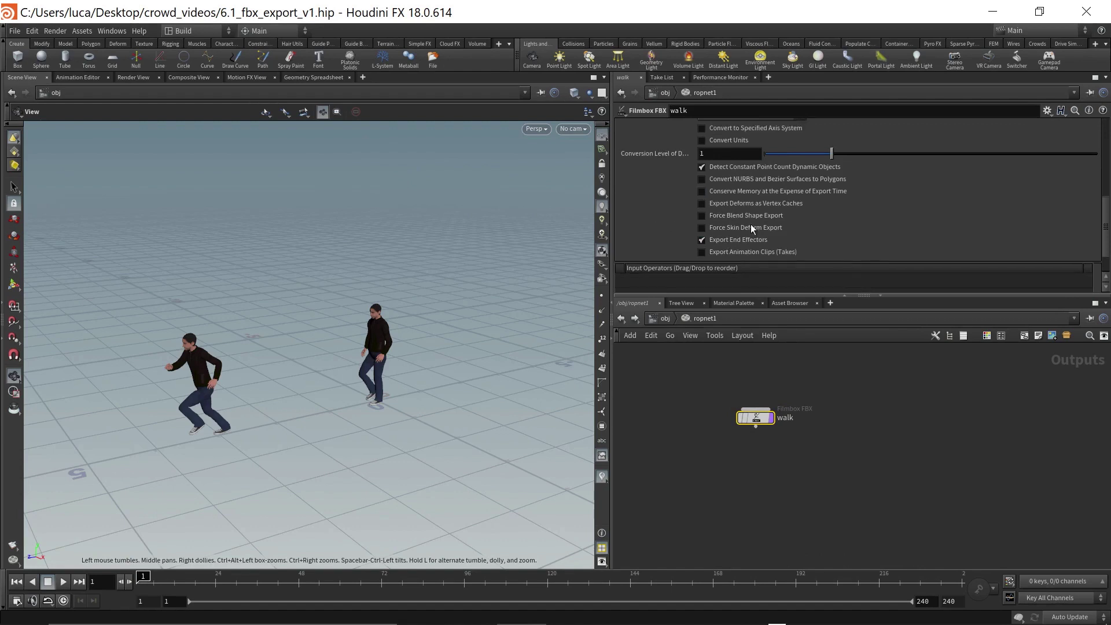
{"action": "left_click", "coordinate": [729, 230]}
{"action": "left_click", "coordinate": [738, 254]}
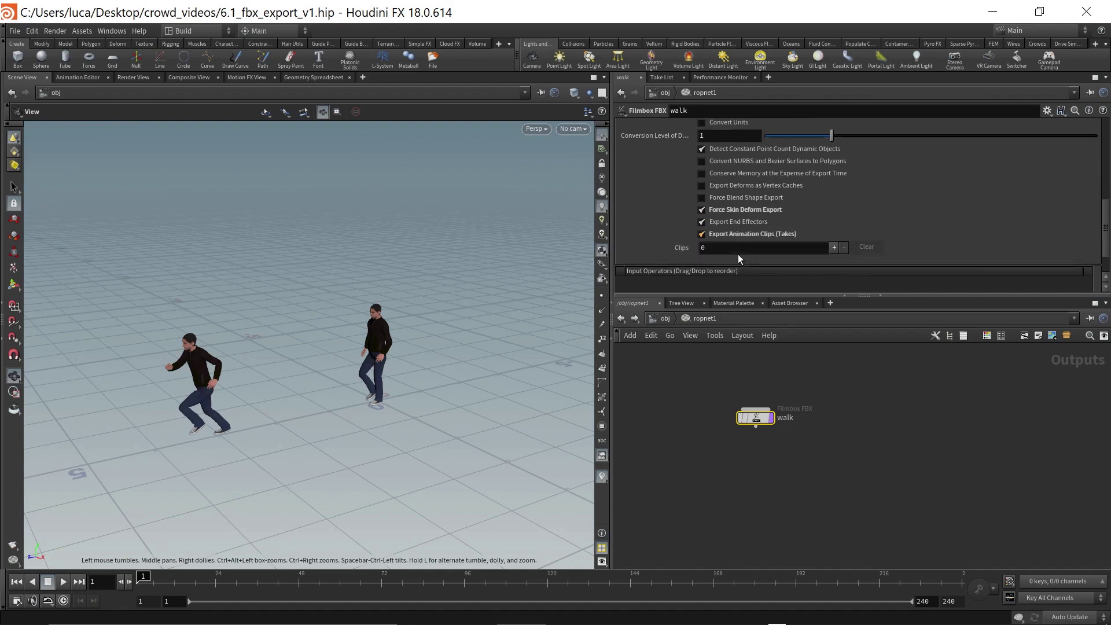
Step: Add one animation clip named walk with a frame range of 1 to 26
{"action": "left_click", "coordinate": [834, 248]}
{"action": "left_click", "coordinate": [773, 259]}
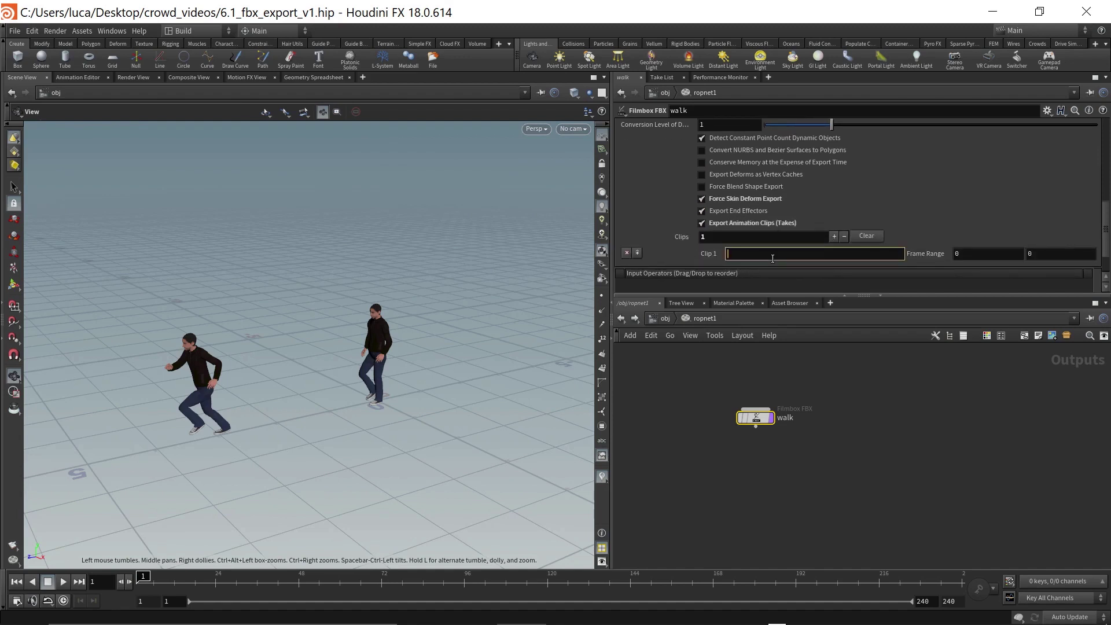
{"action": "type", "text": "walk"}
{"action": "key", "text": "Return"}
{"action": "key", "text": "BackSpace"}
{"action": "type", "text": "1"}
{"action": "key", "text": "Tab"}
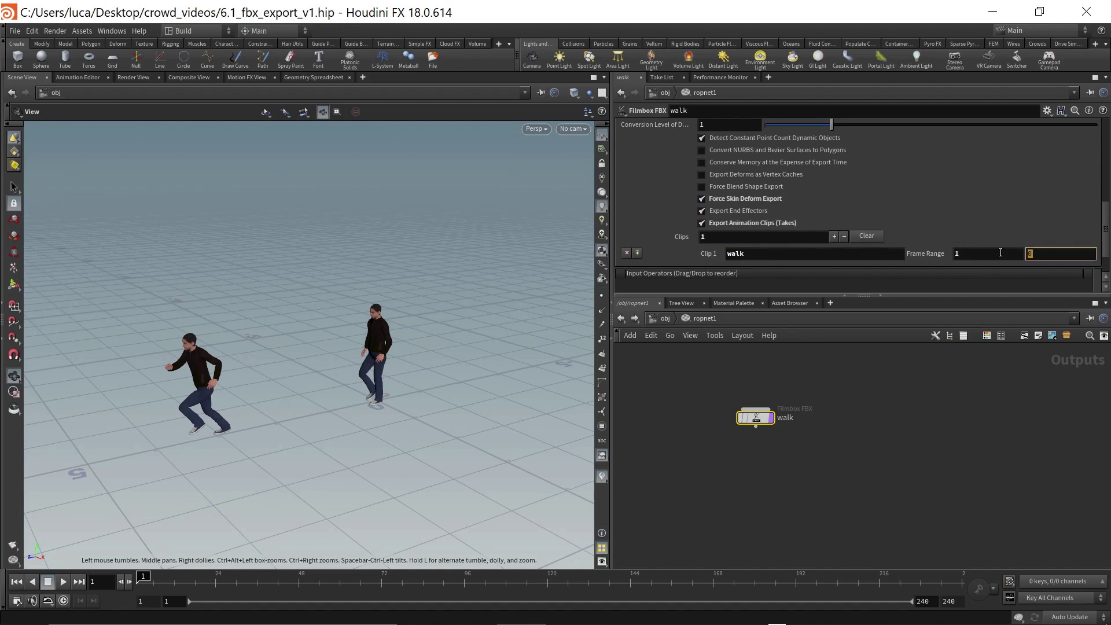
{"action": "type", "text": "26"}
{"action": "key", "text": "Return"}
Step: Review the walk FBX node's frame range, export path, output file and animation clip settings
{"action": "scroll", "coordinate": [964, 266], "scroll_direction": "down", "scroll_amount": 2}
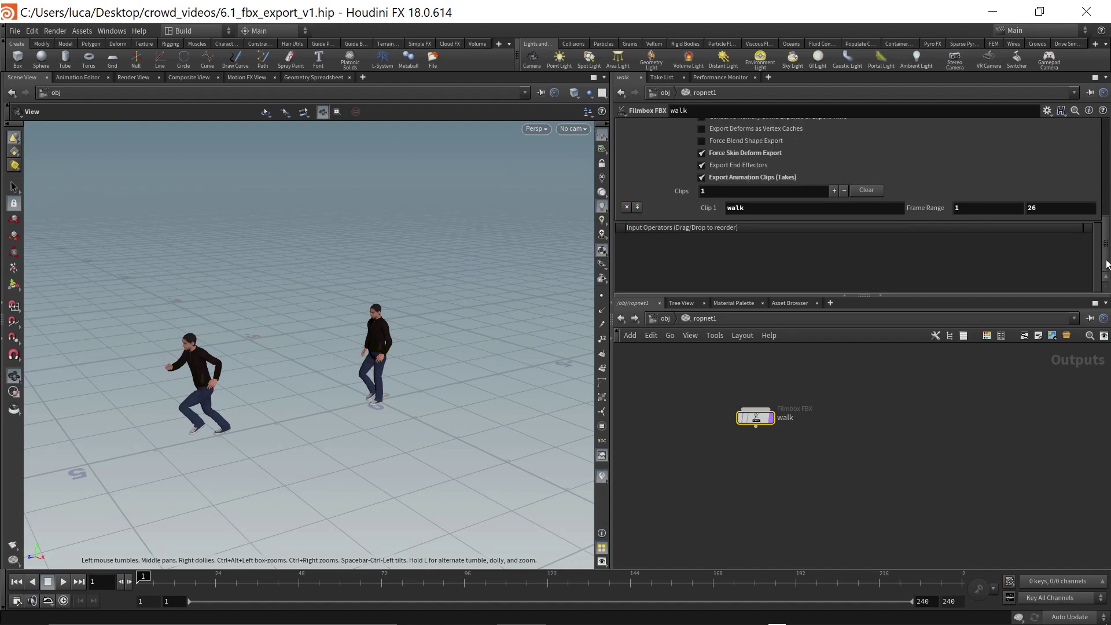
{"action": "scroll", "coordinate": [1107, 270], "scroll_direction": "up", "scroll_amount": 5}
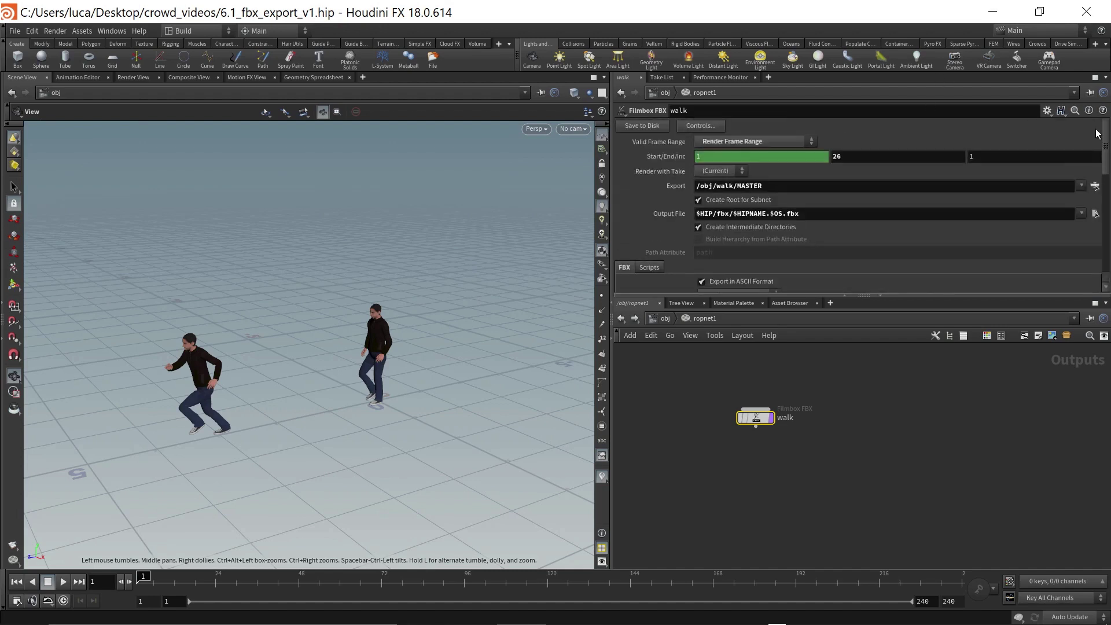
{"action": "scroll", "coordinate": [1108, 269], "scroll_direction": "down", "scroll_amount": 5}
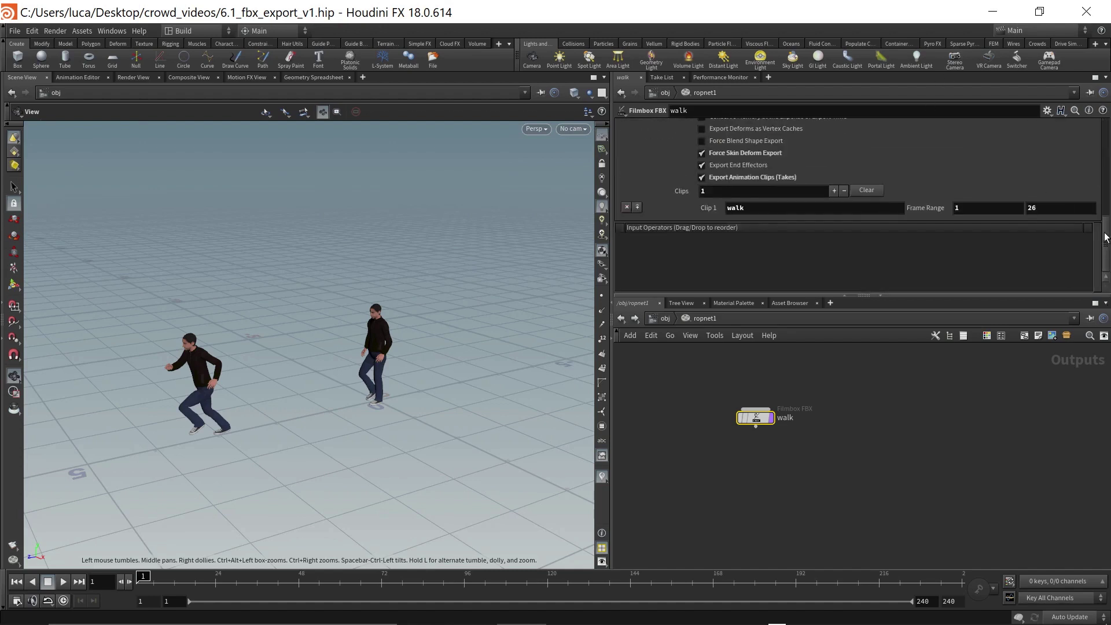
{"action": "scroll", "coordinate": [1107, 239], "scroll_direction": "up", "scroll_amount": 10}
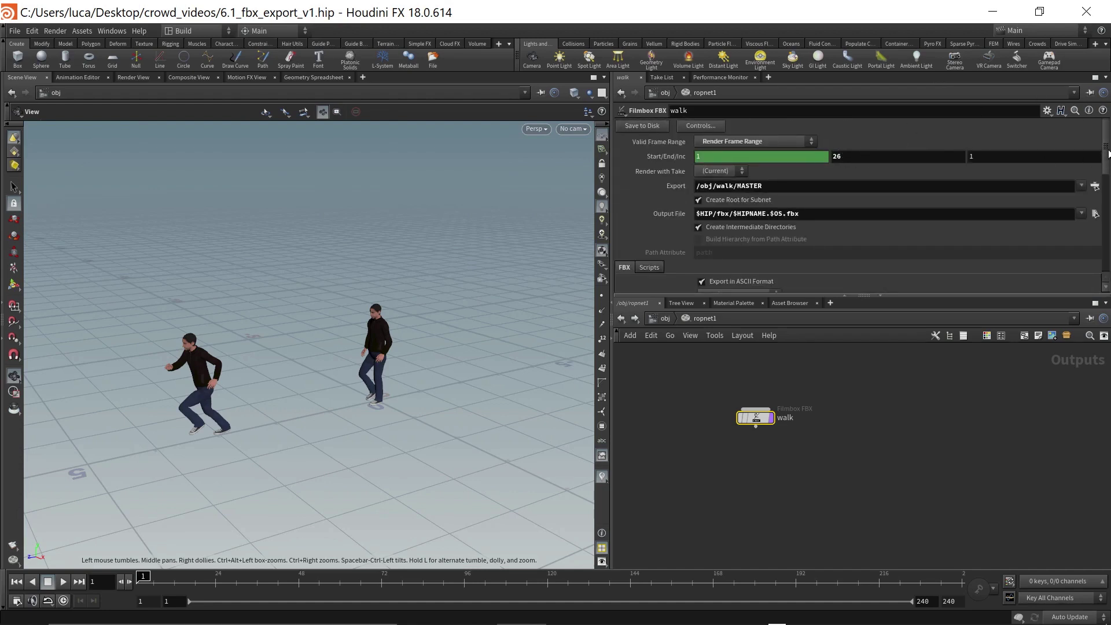
{"action": "scroll", "coordinate": [1107, 159], "scroll_direction": "down", "scroll_amount": 10}
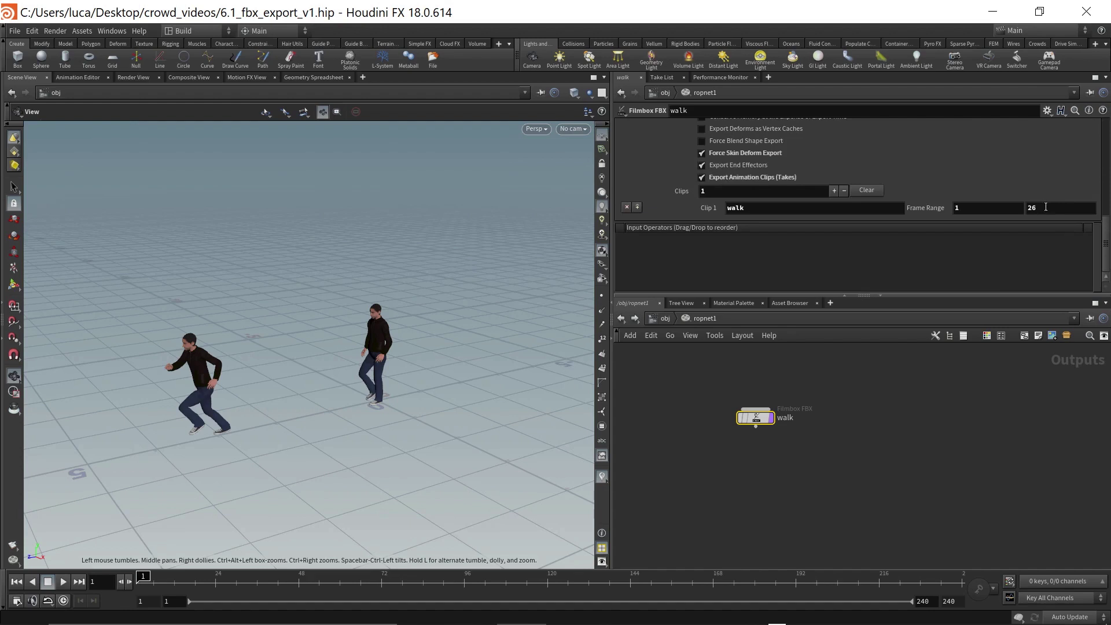
{"action": "scroll", "coordinate": [1108, 245], "scroll_direction": "up", "scroll_amount": 1}
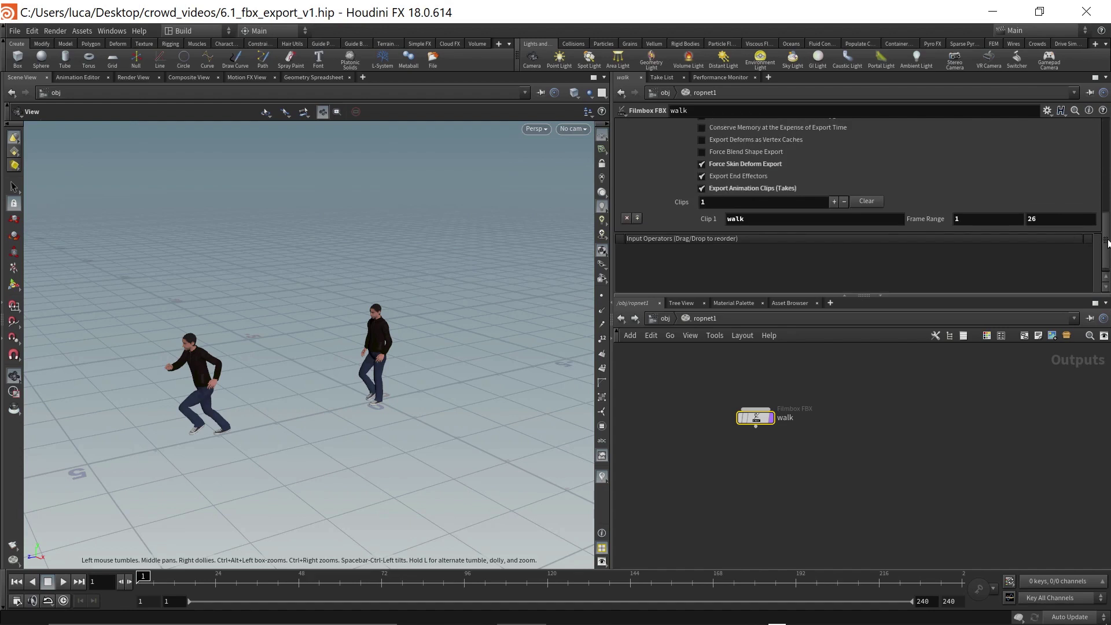
{"action": "scroll", "coordinate": [1107, 243], "scroll_direction": "up", "scroll_amount": 9}
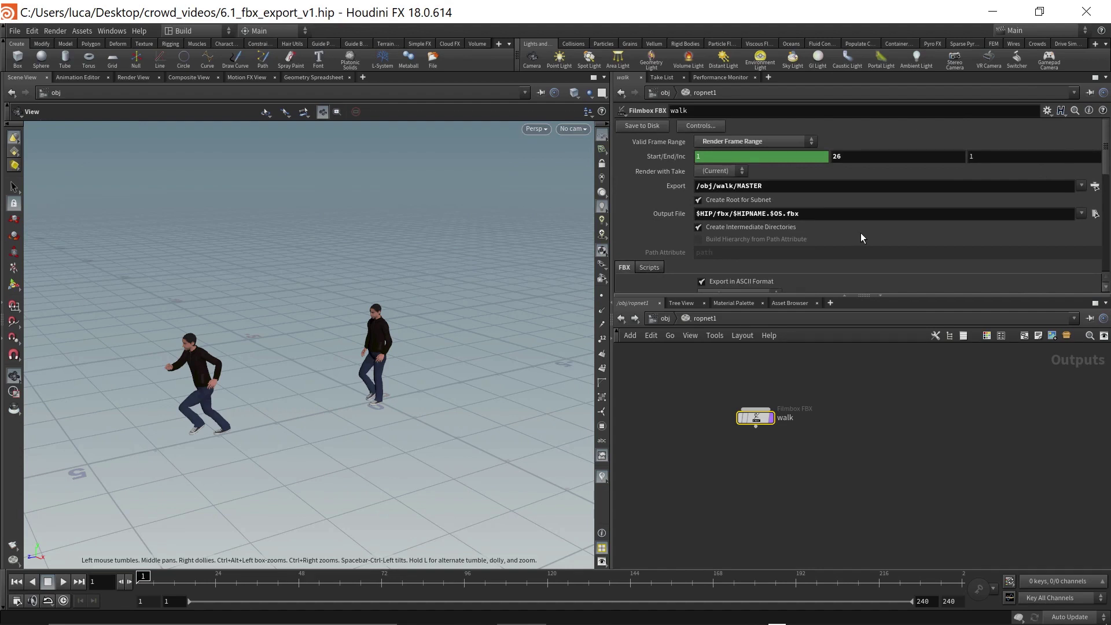
{"action": "scroll", "coordinate": [1106, 156], "scroll_direction": "down", "scroll_amount": 10}
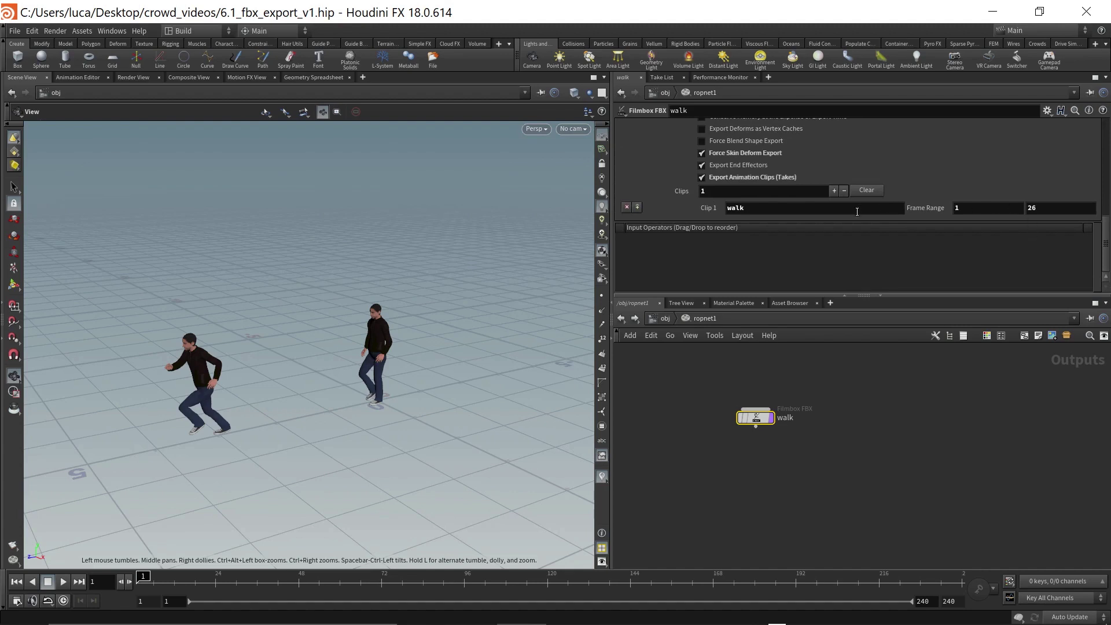
{"action": "left_click_drag", "start_coordinate": [1106, 244], "coordinate": [1107, 144]}
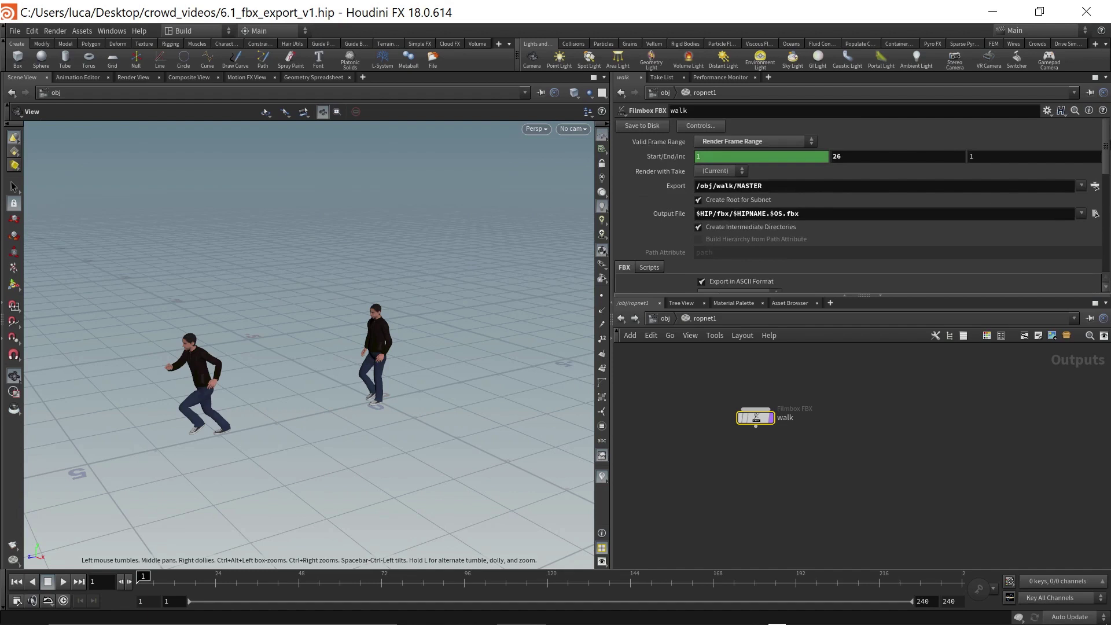
Step: Duplicate the walk FBX node beside the original and rename the copy run
{"action": "mouse_move", "coordinate": [1107, 142]}
{"action": "left_mouse_down"}
{"action": "mouse_move", "coordinate": [1106, 243]}
{"action": "mouse_move", "coordinate": [1093, 143]}
{"action": "left_mouse_up"}
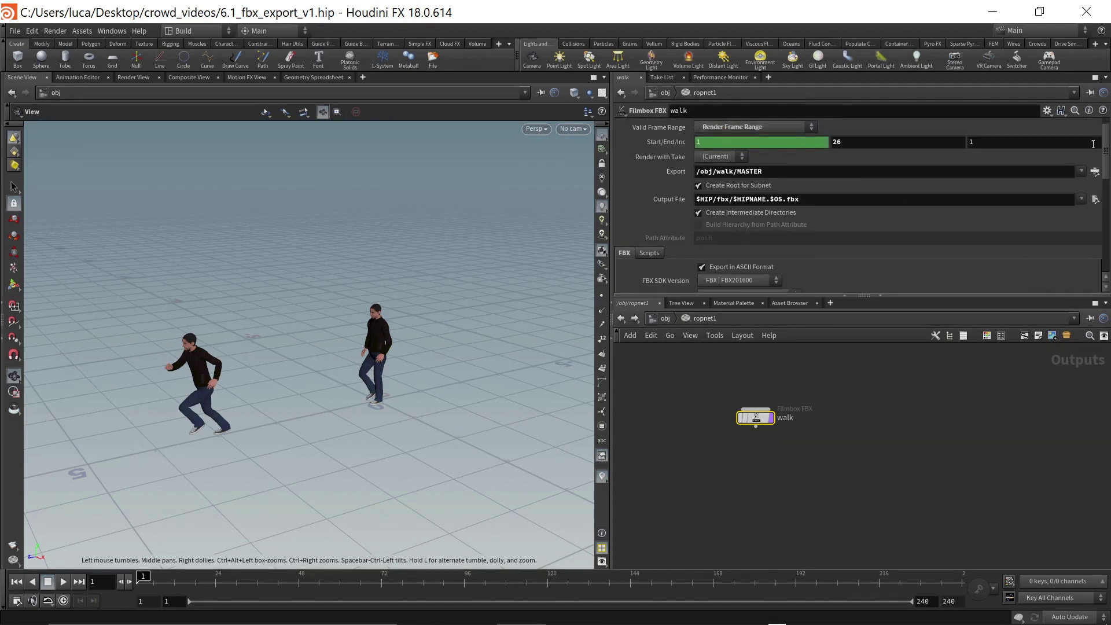
{"action": "mouse_move", "coordinate": [756, 418]}
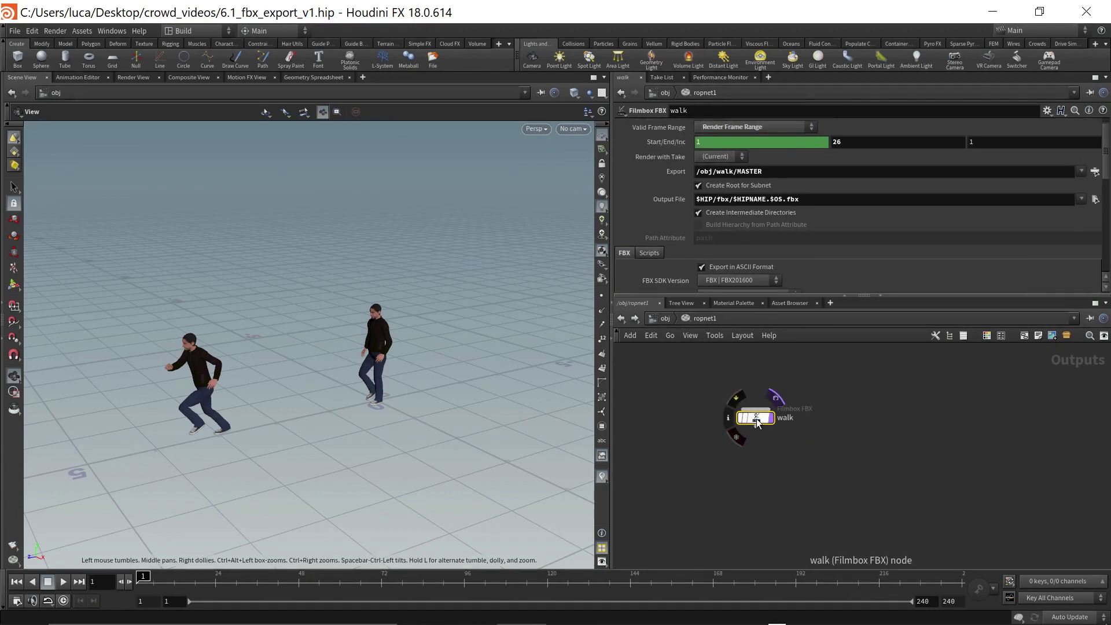
{"action": "left_click_drag", "start_coordinate": [756, 422], "coordinate": [931, 418], "text": "alt"}
{"action": "double_click", "coordinate": [923, 418]}
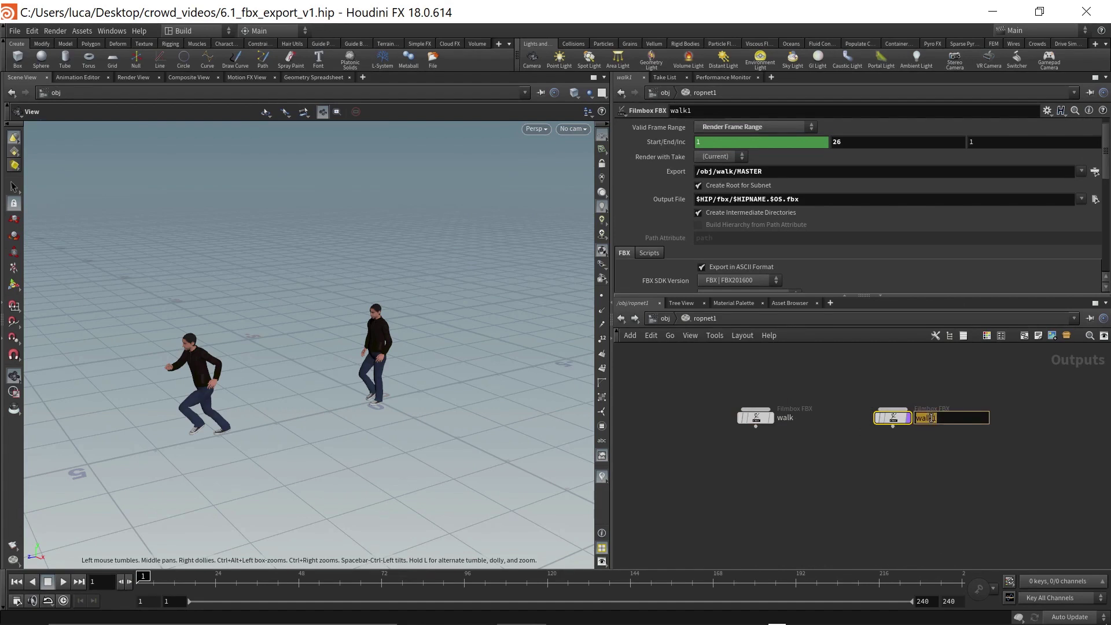
{"action": "type", "text": "run"}
{"action": "key", "text": "Return"}
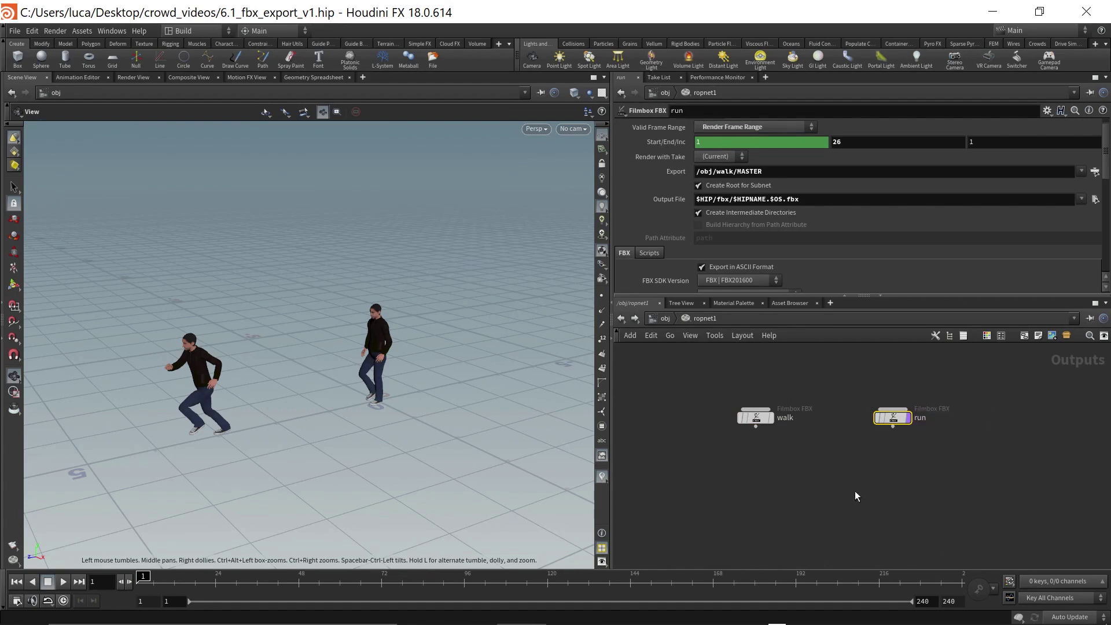
Step: Save the walk FBX node's export to disk
{"action": "left_click", "coordinate": [751, 419]}
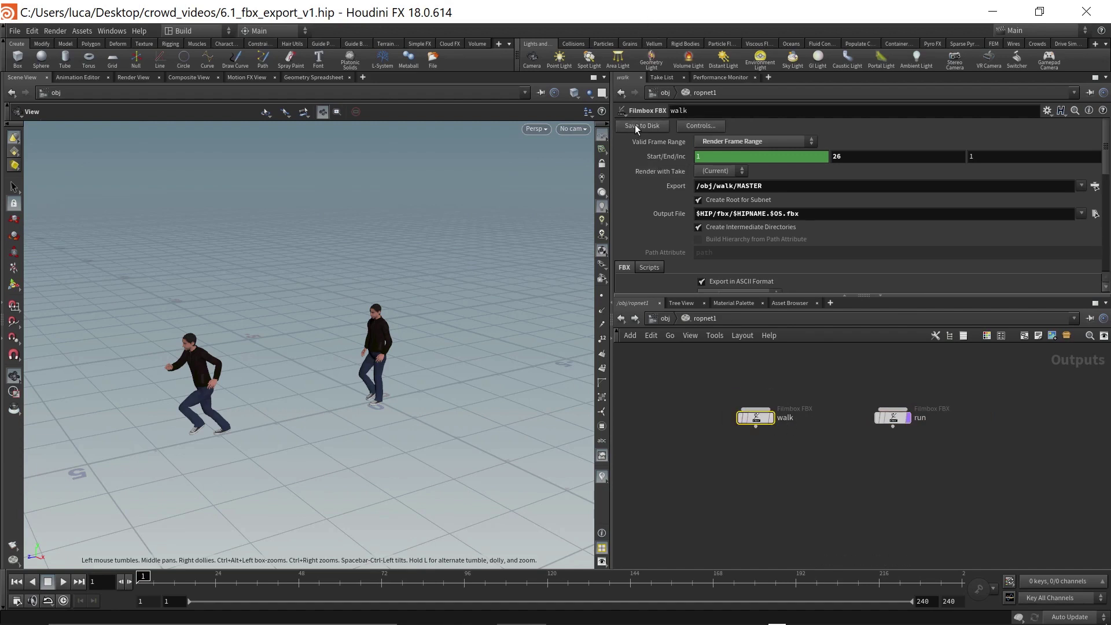
{"action": "left_click", "coordinate": [635, 125]}
Step: Set both the render end frame and the clip's end frame to 17 on the run FBX node
{"action": "left_click", "coordinate": [895, 415]}
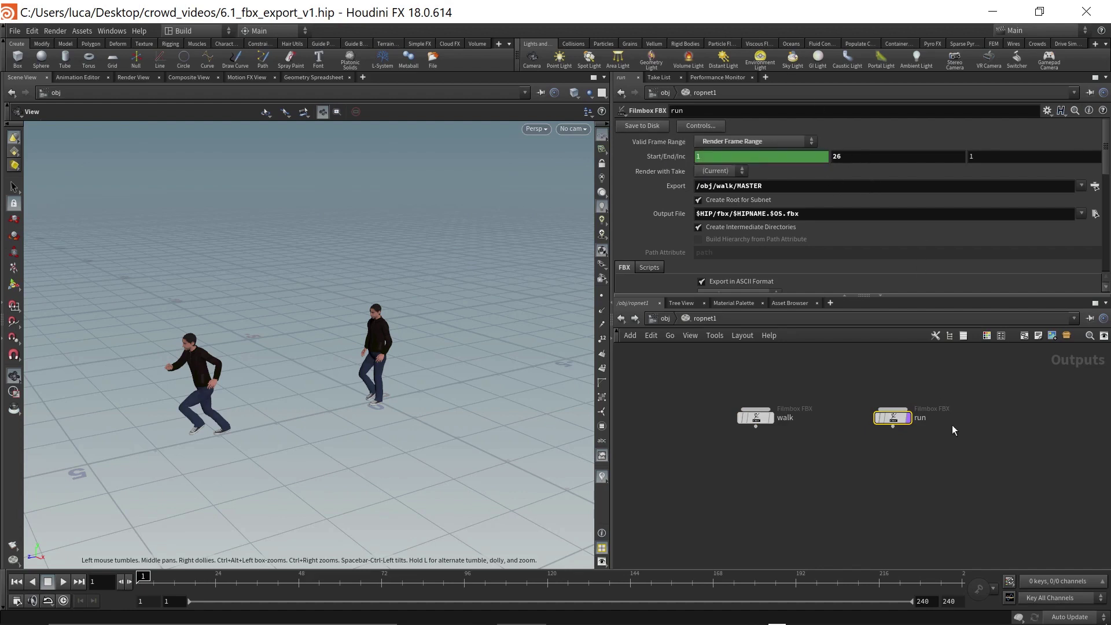
{"action": "left_click", "coordinate": [850, 155]}
{"action": "type", "text": "17"}
{"action": "key", "text": "Return"}
{"action": "scroll", "coordinate": [926, 157], "scroll_direction": "down", "scroll_amount": 10}
{"action": "left_click", "coordinate": [1049, 283]}
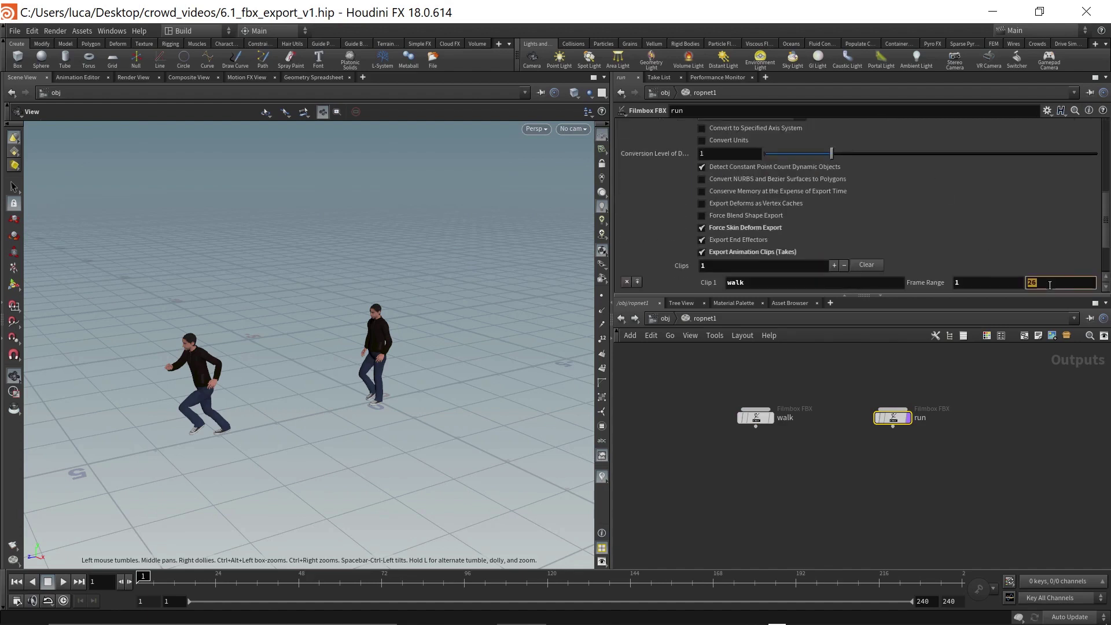
{"action": "type", "text": "17"}
{"action": "key", "text": "Return"}
{"action": "scroll", "coordinate": [1001, 263], "scroll_direction": "up", "scroll_amount": 10}
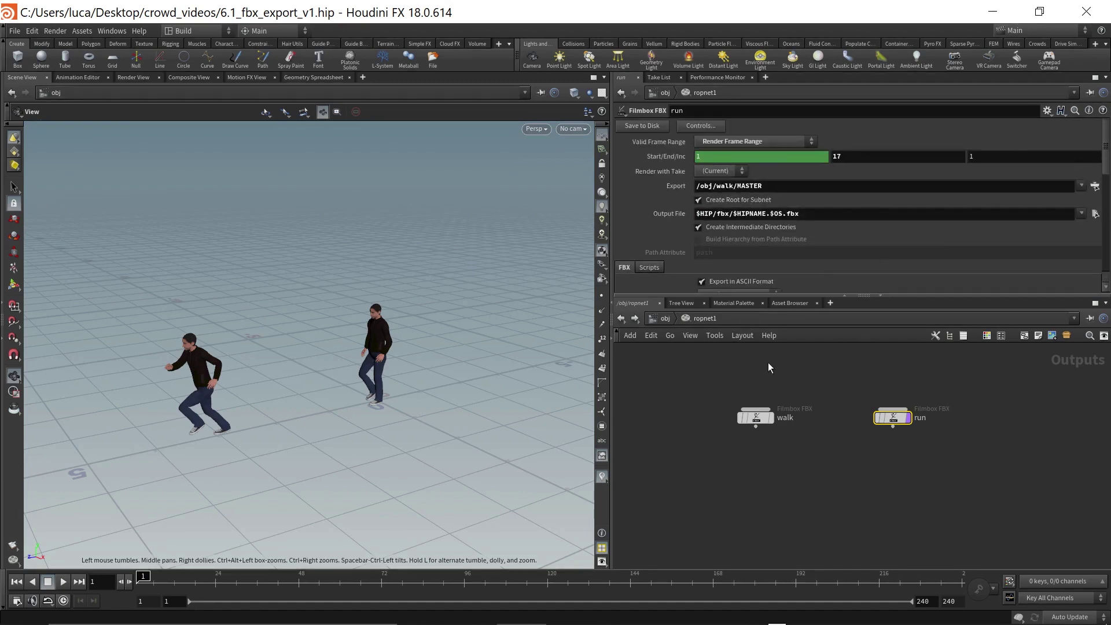
Step: Review the frame ranges and export settings of the walk and run FBX nodes in the ROP network
{"action": "left_click", "coordinate": [762, 419]}
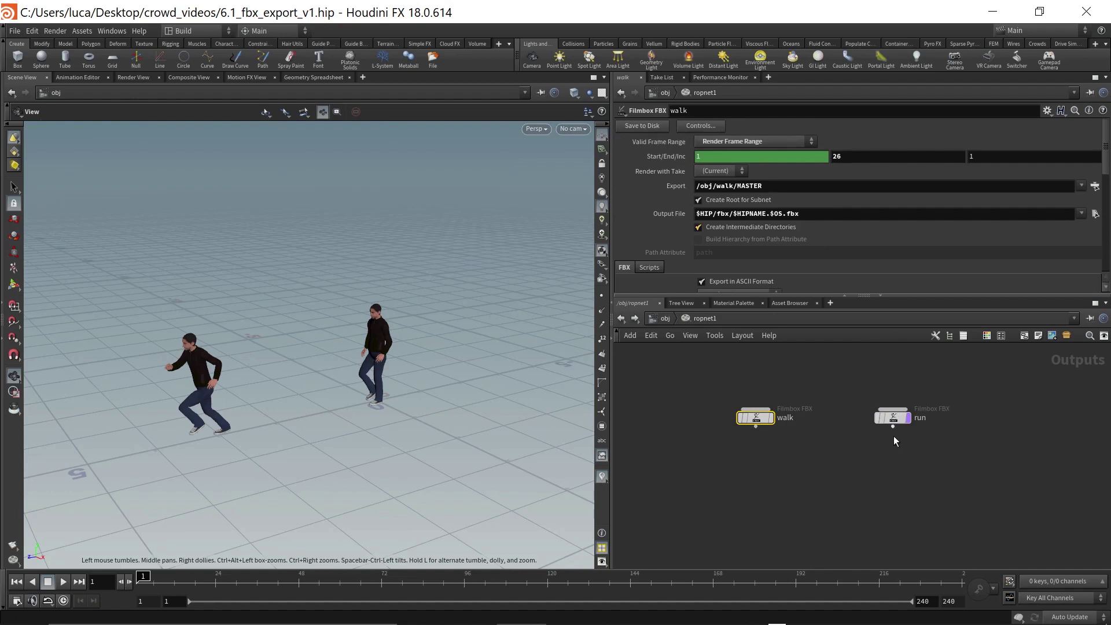
{"action": "left_click", "coordinate": [894, 418]}
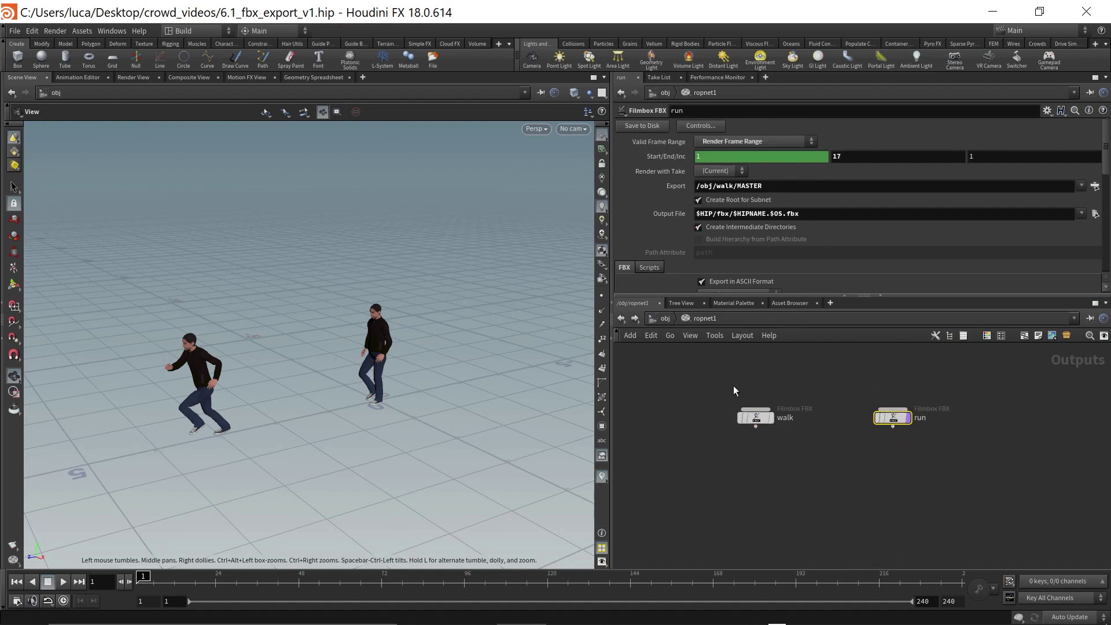
{"action": "scroll", "coordinate": [736, 388], "scroll_direction": "down", "scroll_amount": 3}
{"action": "left_click_drag", "start_coordinate": [678, 380], "coordinate": [986, 478]}
{"action": "left_click_drag", "start_coordinate": [668, 392], "coordinate": [954, 441]}
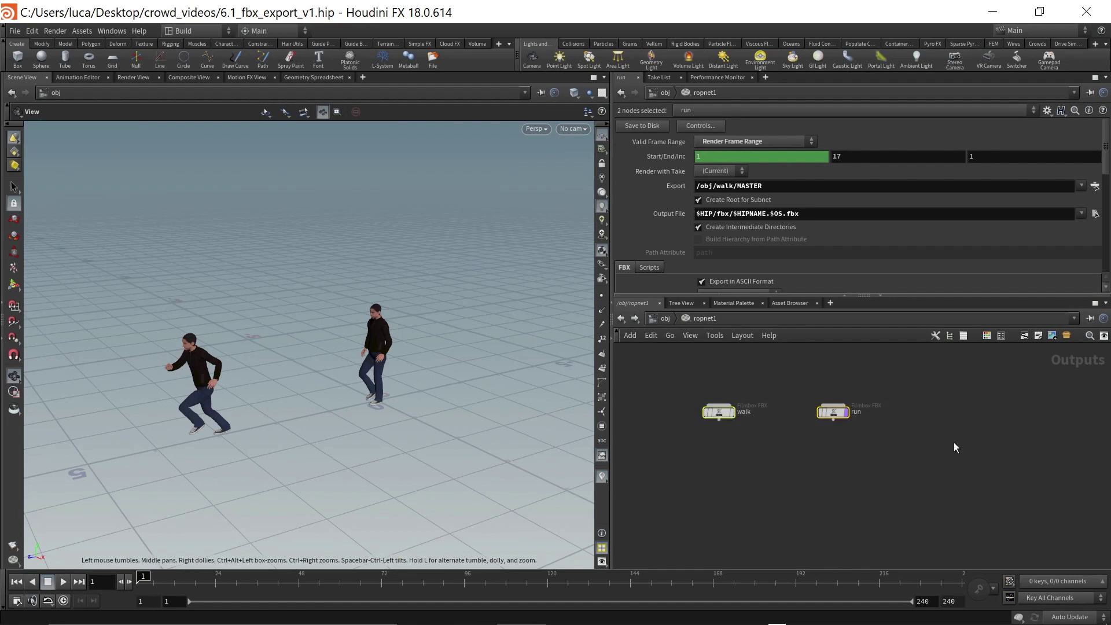
{"action": "scroll", "coordinate": [954, 442], "scroll_direction": "down", "scroll_amount": 3}
{"action": "middle_click_drag", "start_coordinate": [945, 449], "coordinate": [836, 453]}
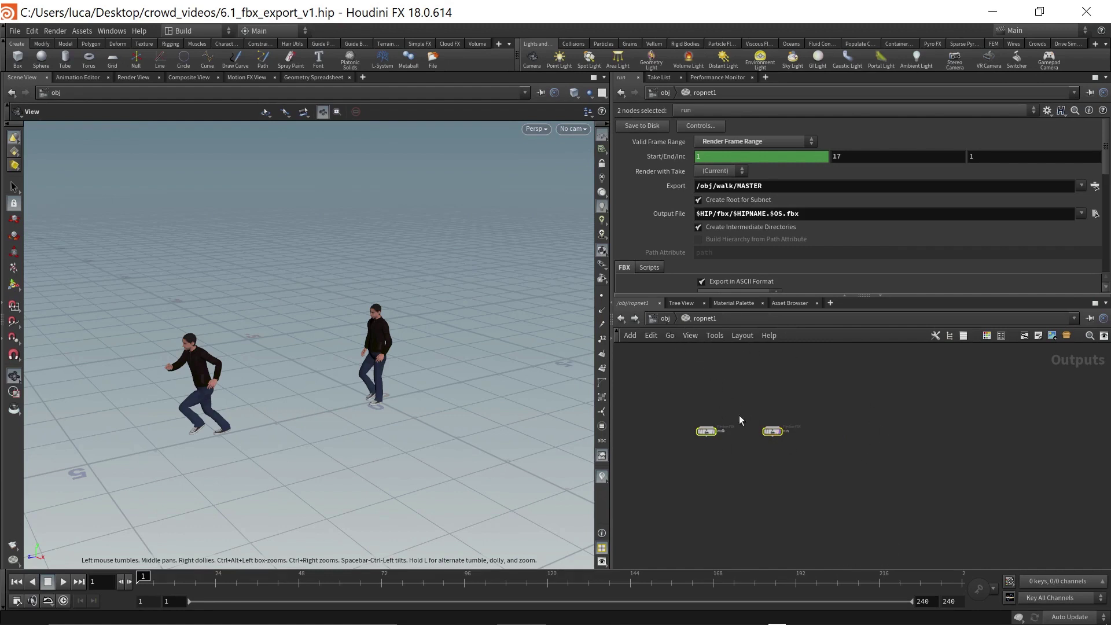
{"action": "middle_click_drag", "start_coordinate": [754, 459], "coordinate": [838, 456]}
{"action": "scroll", "coordinate": [817, 463], "scroll_direction": "up", "scroll_amount": 3}
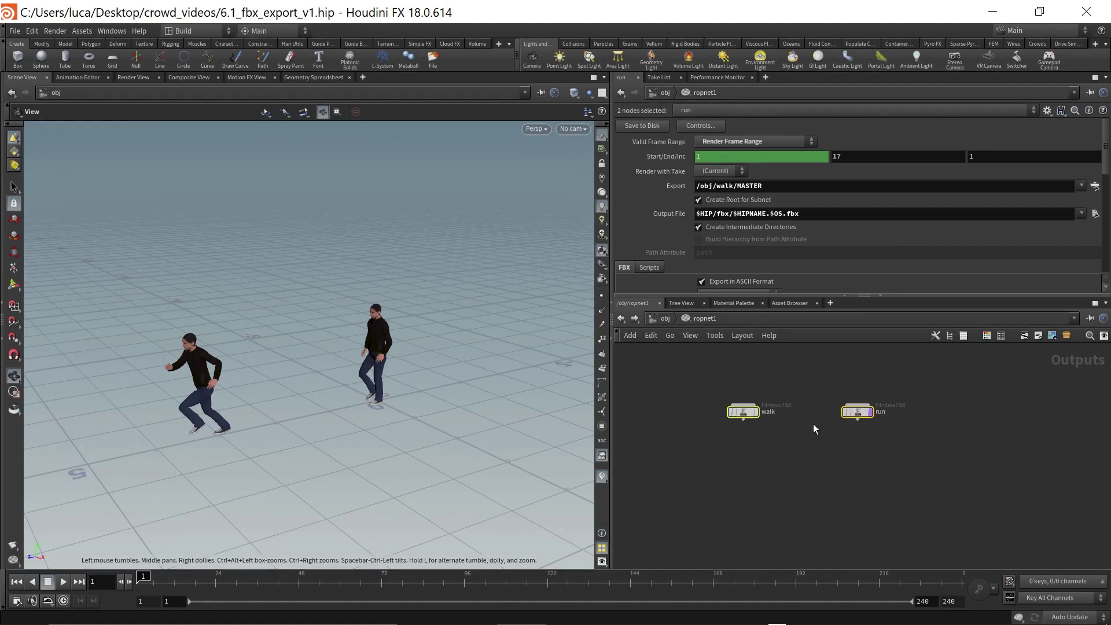
Step: Go into topnet1 at object level and add a ROP Fetch node
{"action": "left_click", "coordinate": [661, 319]}
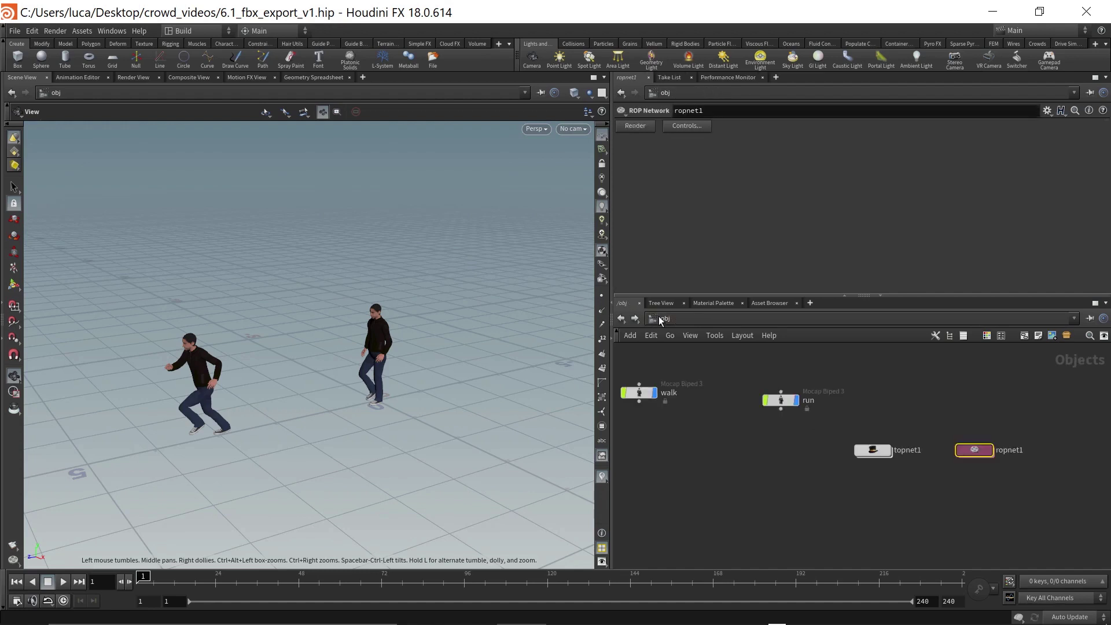
{"action": "double_click", "coordinate": [874, 452]}
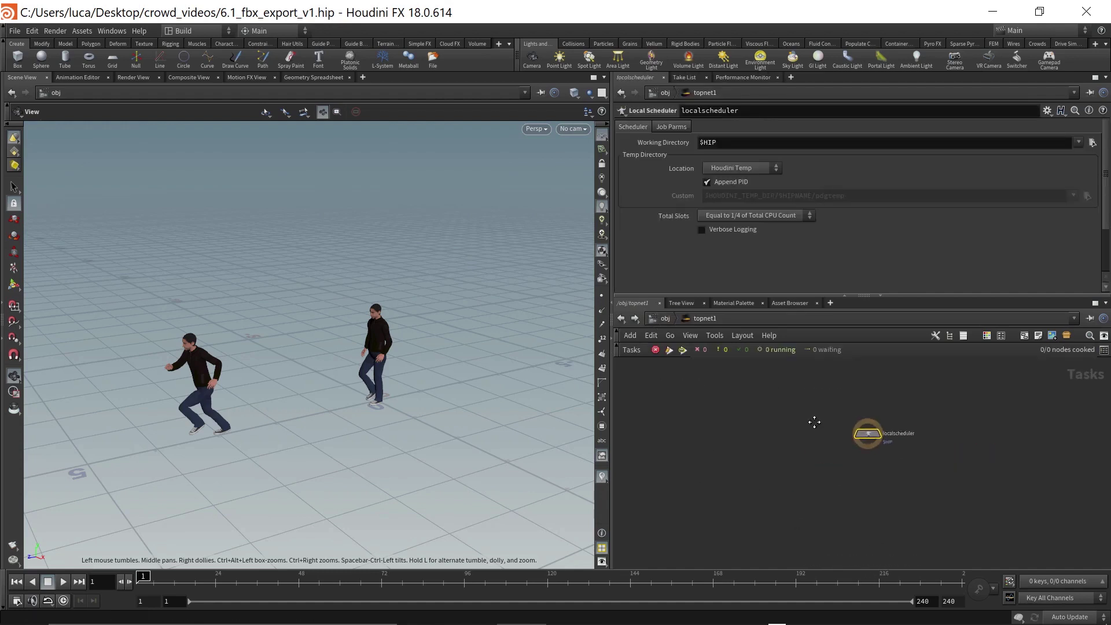
{"action": "key", "text": "Tab"}
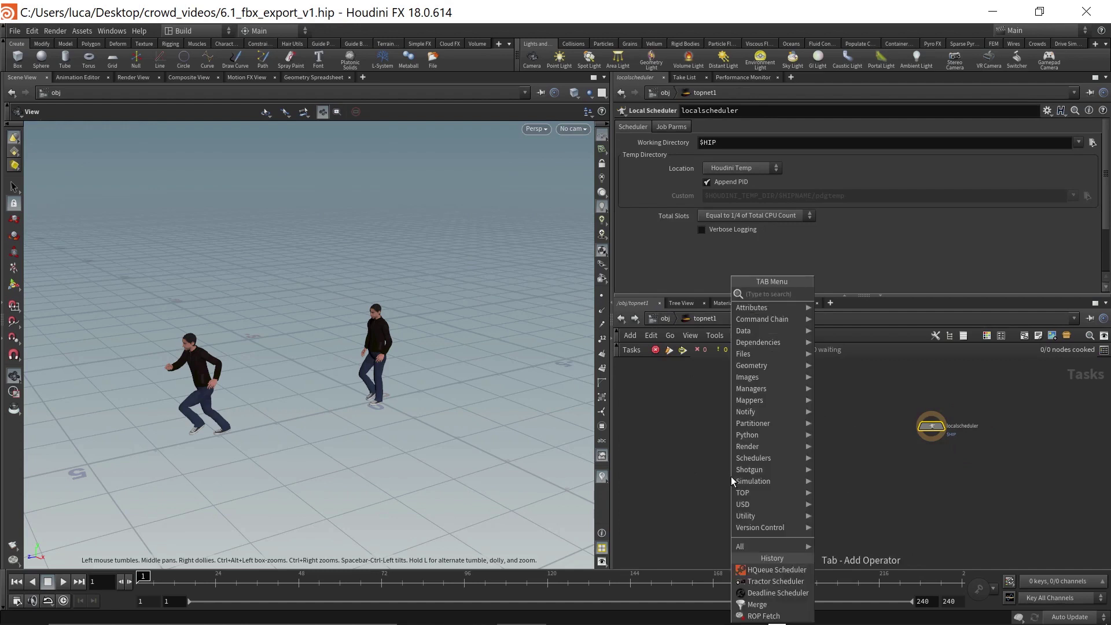
{"action": "type", "text": "fetch"}
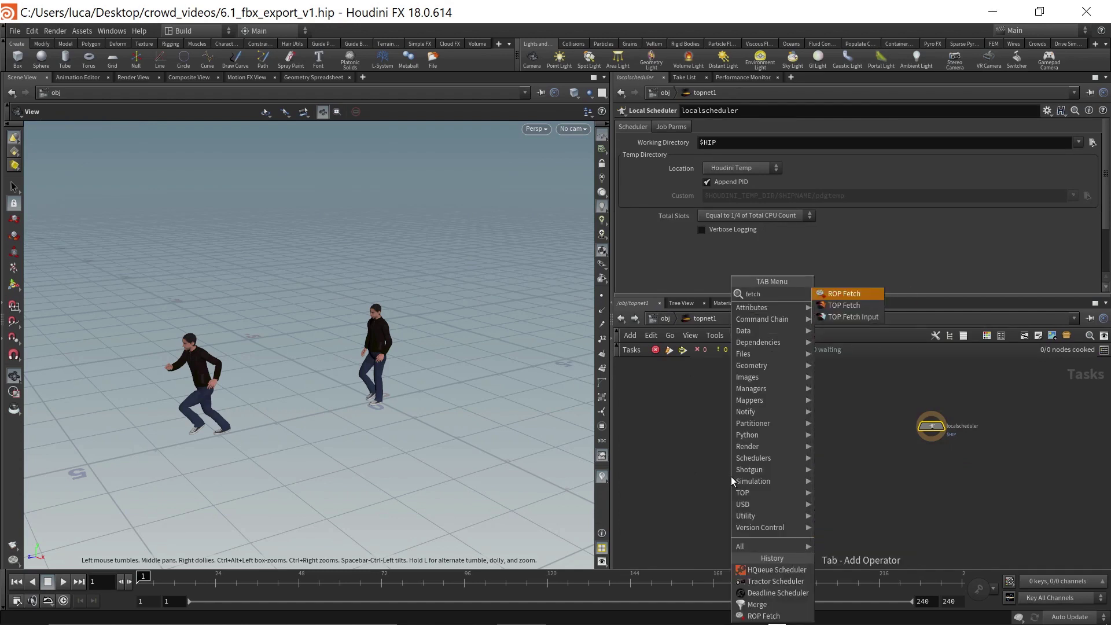
{"action": "key", "text": "Return"}
{"action": "left_click", "coordinate": [690, 422]}
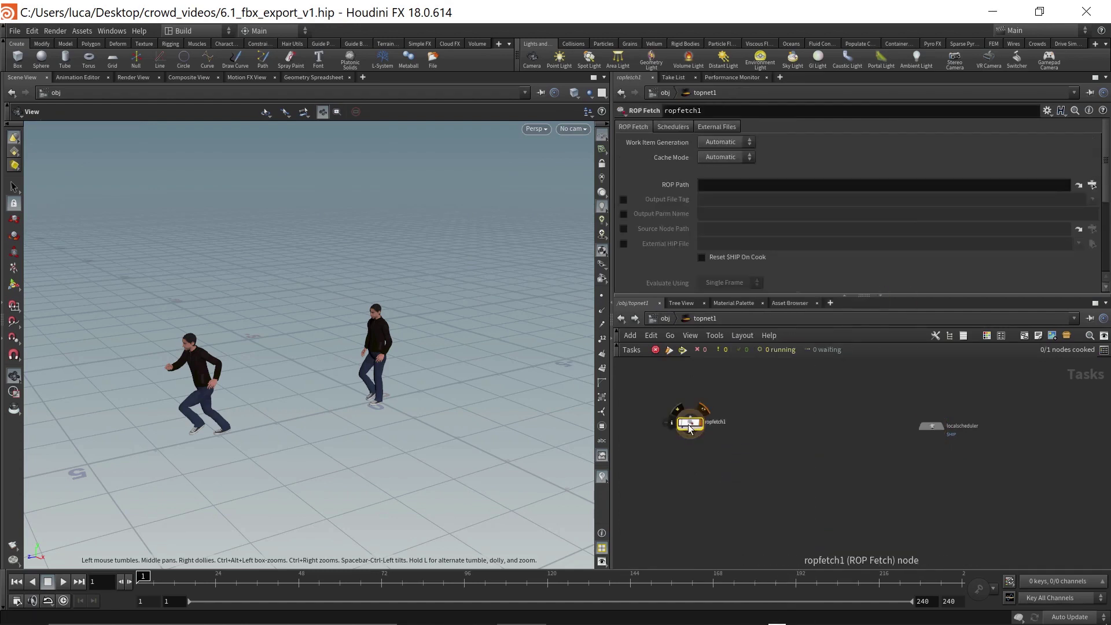
Step: Set the ROP Fetch node's ROP Path to /obj/ropnet1/walk and rename the node walk
{"action": "left_click", "coordinate": [1092, 185]}
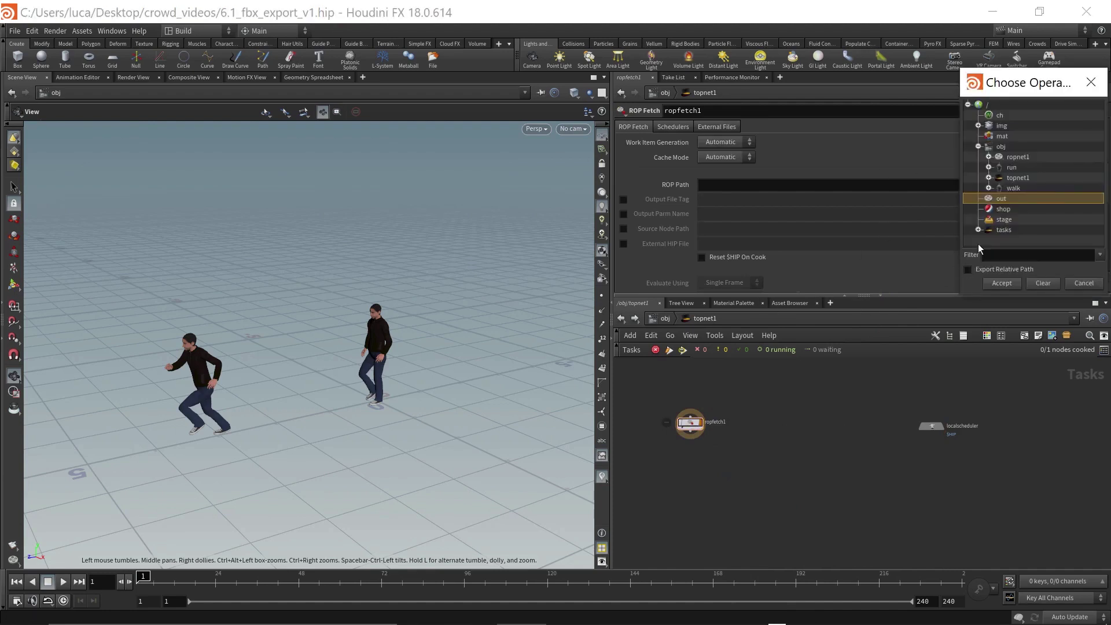
{"action": "left_click", "coordinate": [988, 157]}
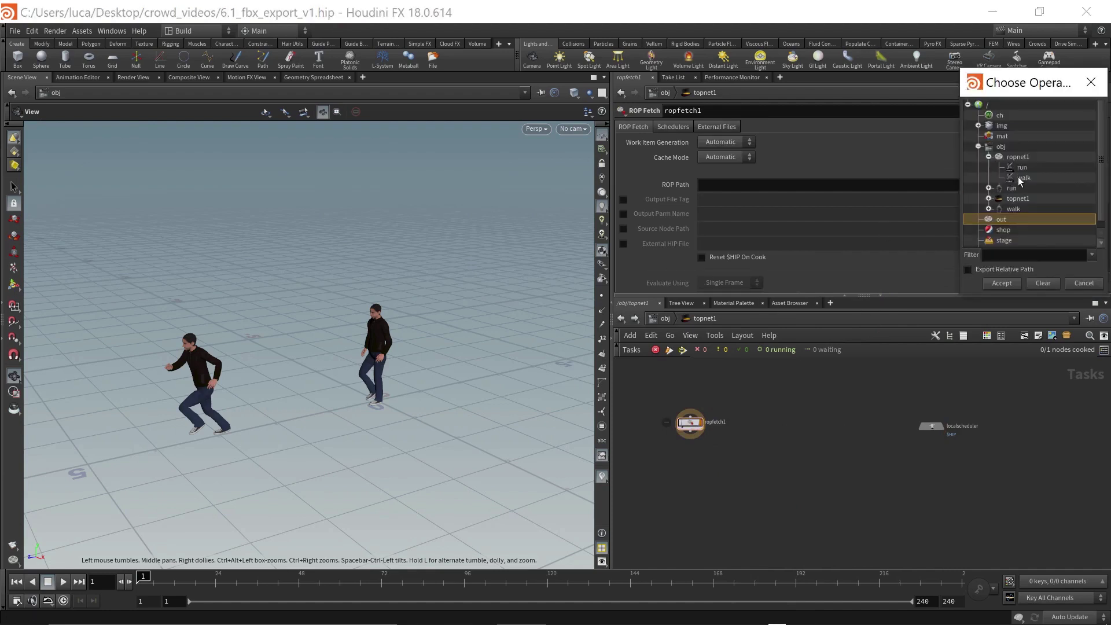
{"action": "left_click", "coordinate": [1019, 179]}
{"action": "left_click", "coordinate": [1001, 284]}
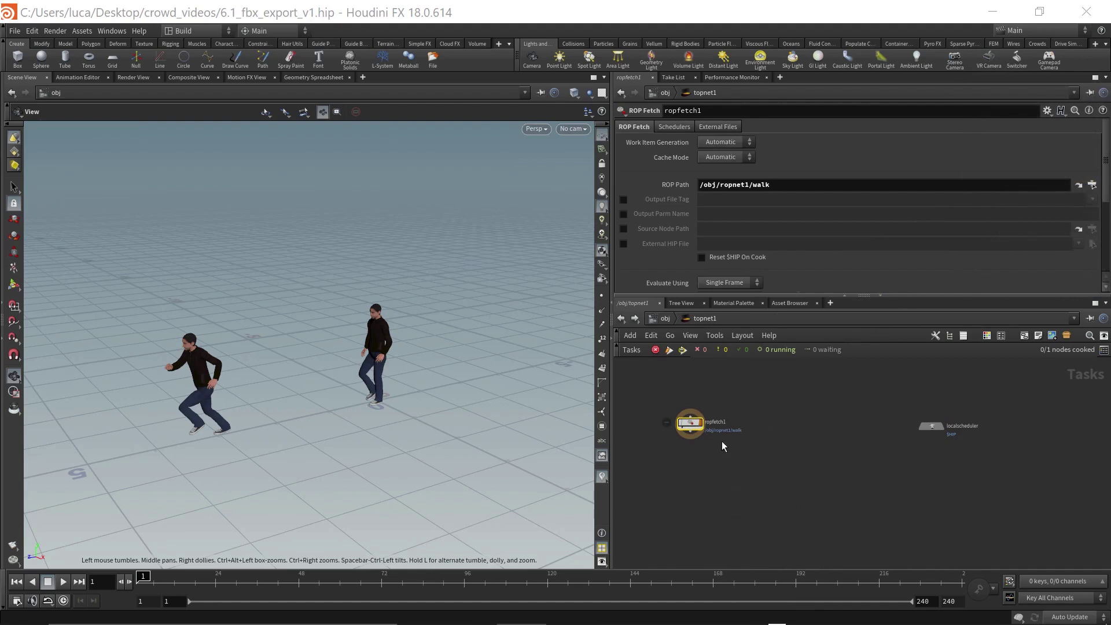
{"action": "scroll", "coordinate": [717, 438], "scroll_direction": "up", "scroll_amount": 2}
{"action": "left_click_drag", "start_coordinate": [703, 418], "coordinate": [718, 420]}
{"action": "double_click", "coordinate": [718, 418]}
{"action": "type", "text": "walk"}
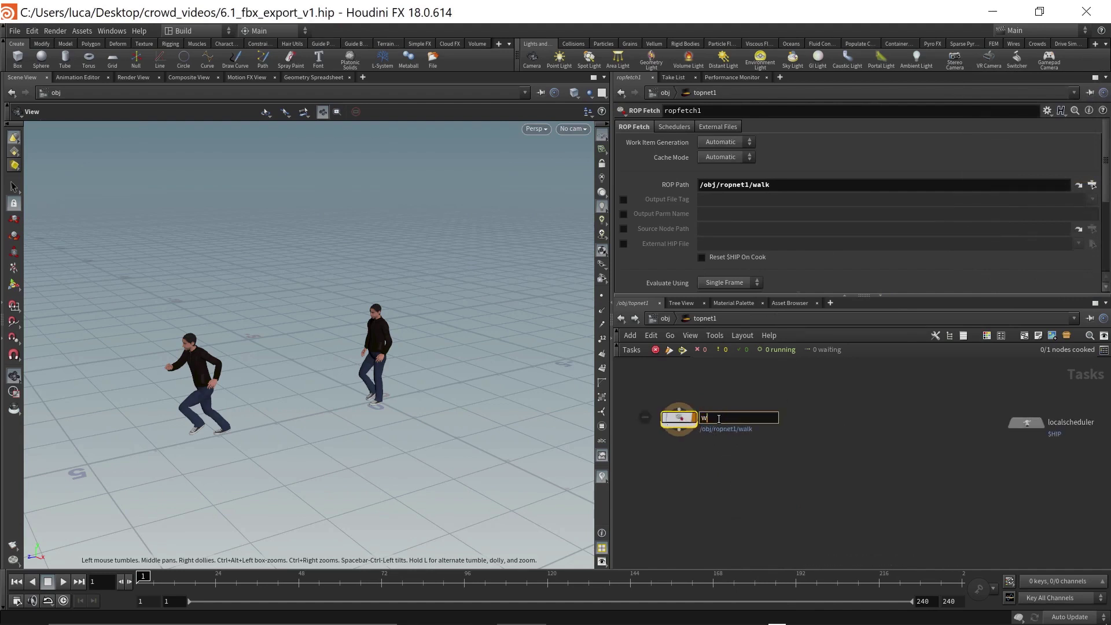
{"action": "key", "text": "Return"}
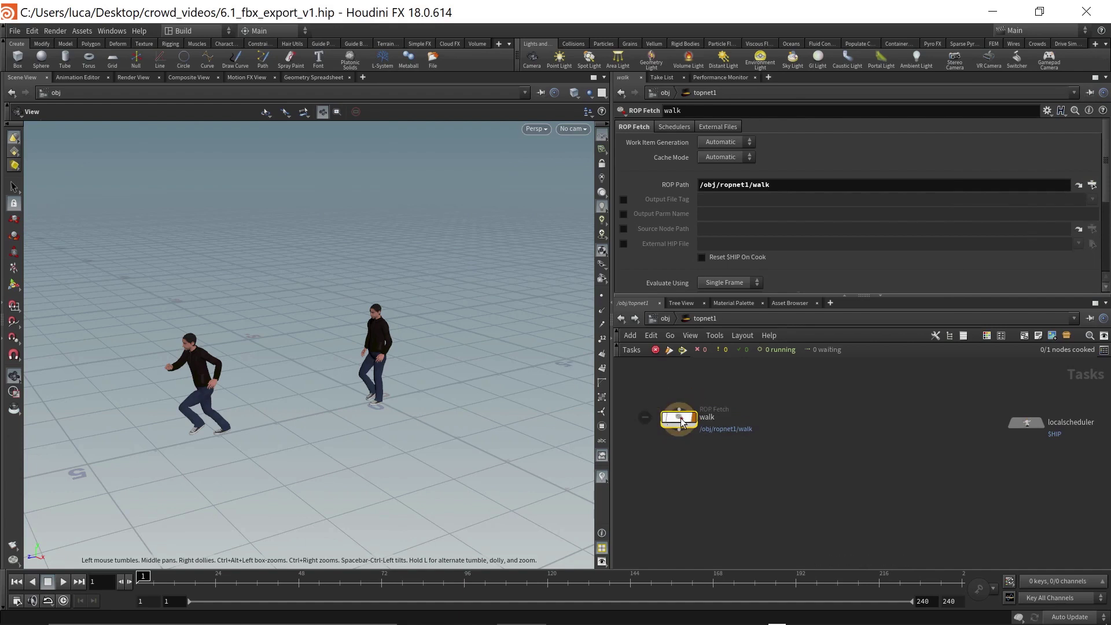
Step: Duplicate the walk ROP Fetch node as run and set its ROP Path to /obj/ropnet1/run
{"action": "left_click_drag", "start_coordinate": [682, 422], "coordinate": [821, 418]}
{"action": "double_click", "coordinate": [853, 415]}
{"action": "type", "text": "run"}
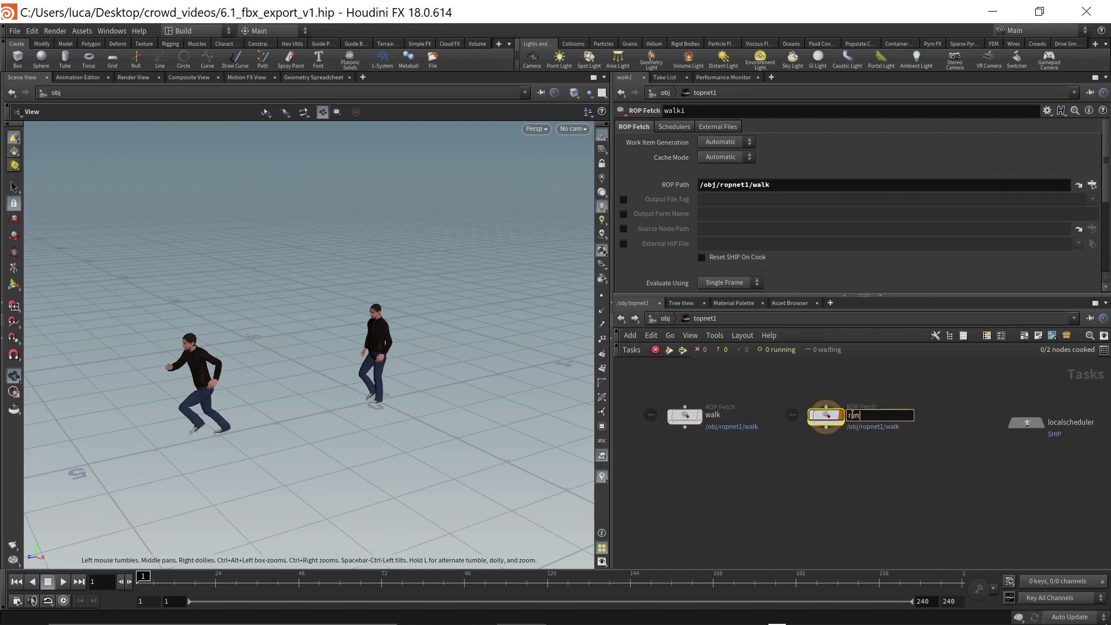
{"action": "key", "text": "Return"}
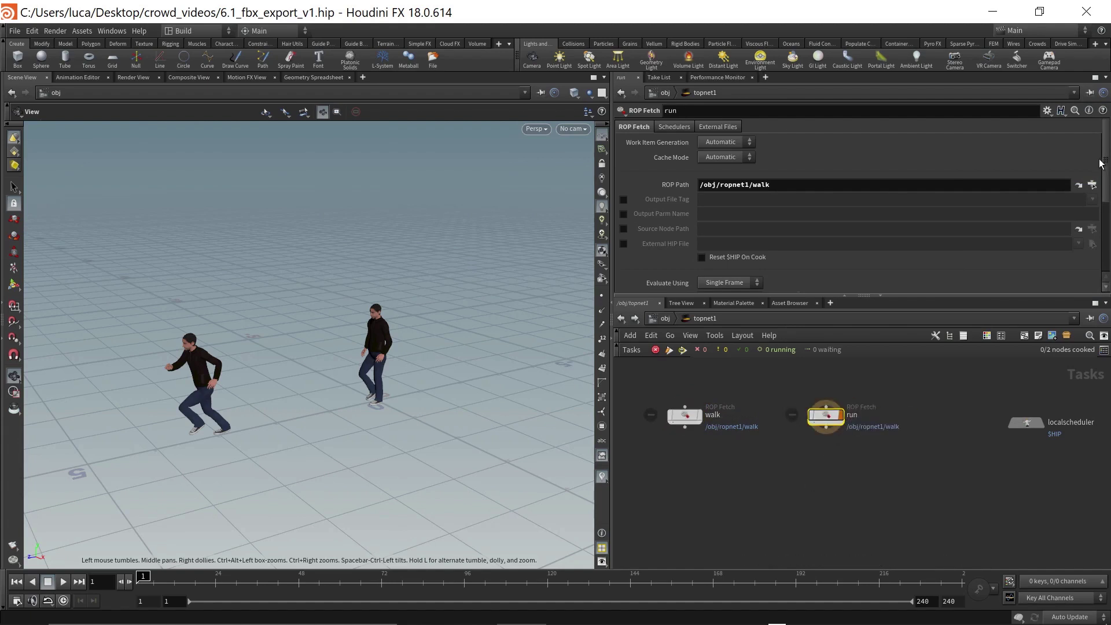
{"action": "left_click", "coordinate": [1092, 185]}
{"action": "left_click", "coordinate": [1022, 167]}
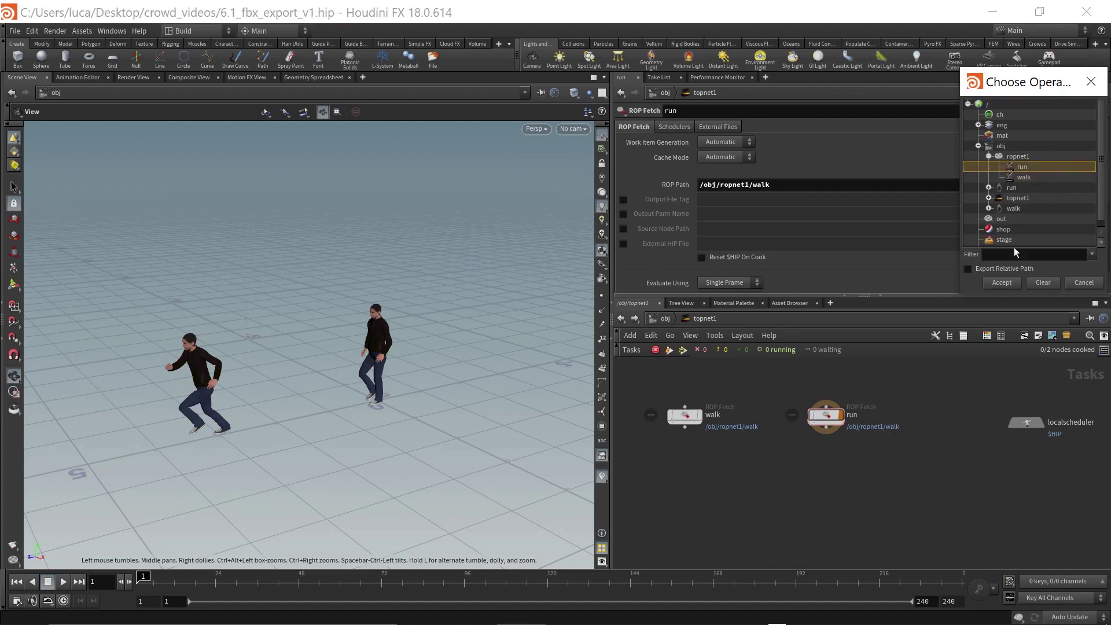
{"action": "left_click", "coordinate": [1007, 284]}
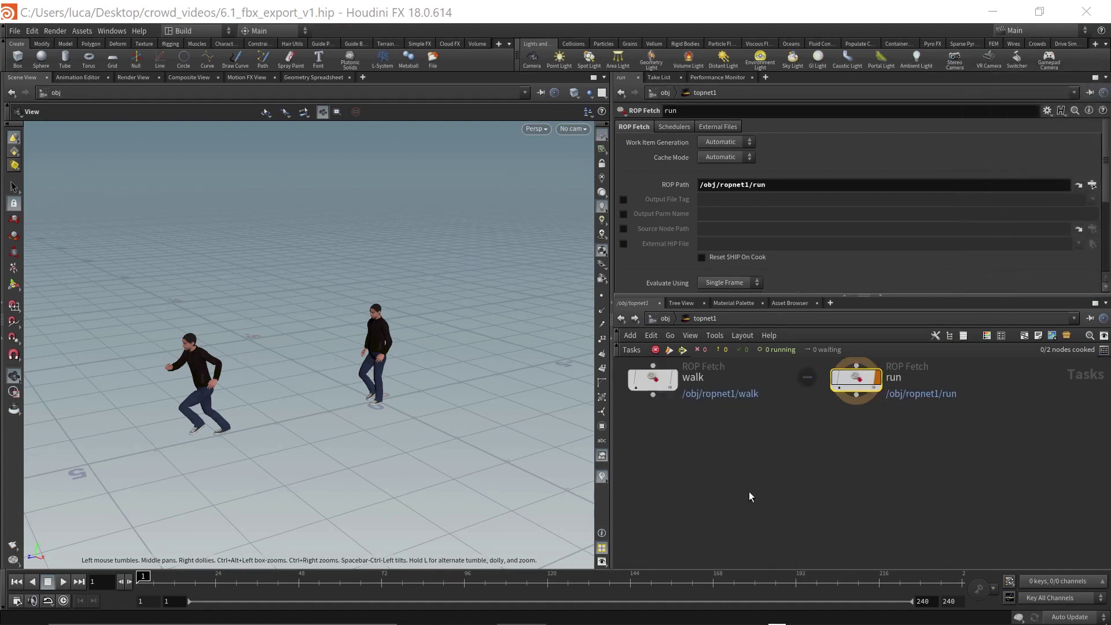
Step: Add a Merge node below the two ROP Fetch nodes and connect the walk and run outputs to it
{"action": "key", "text": "Tab"}
{"action": "type", "text": "me"}
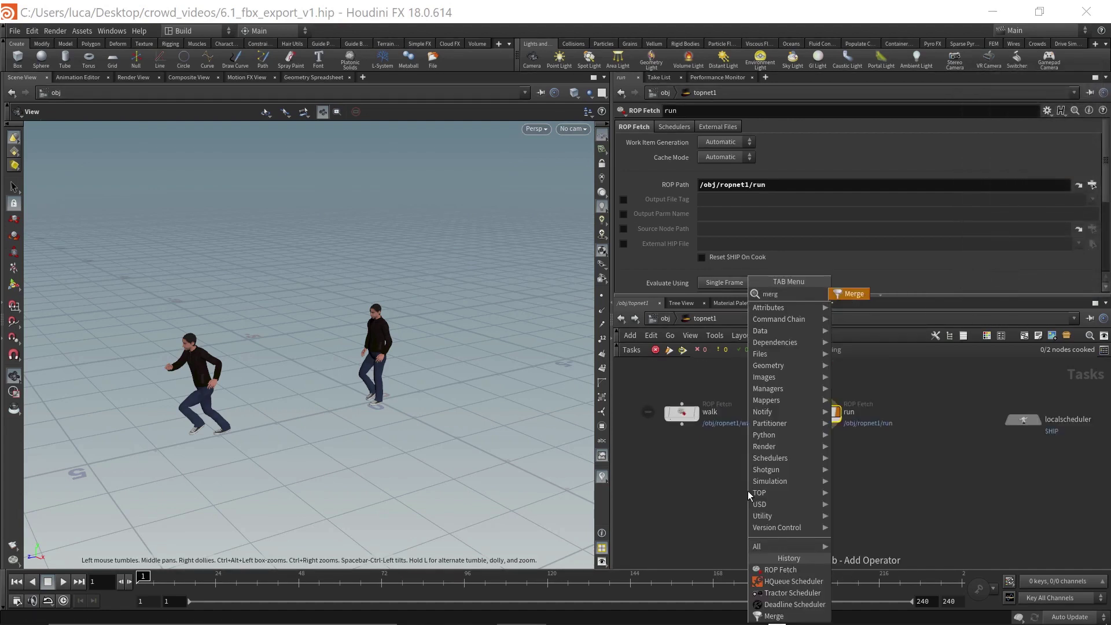
{"action": "key", "text": "Return"}
{"action": "left_click", "coordinate": [747, 491]}
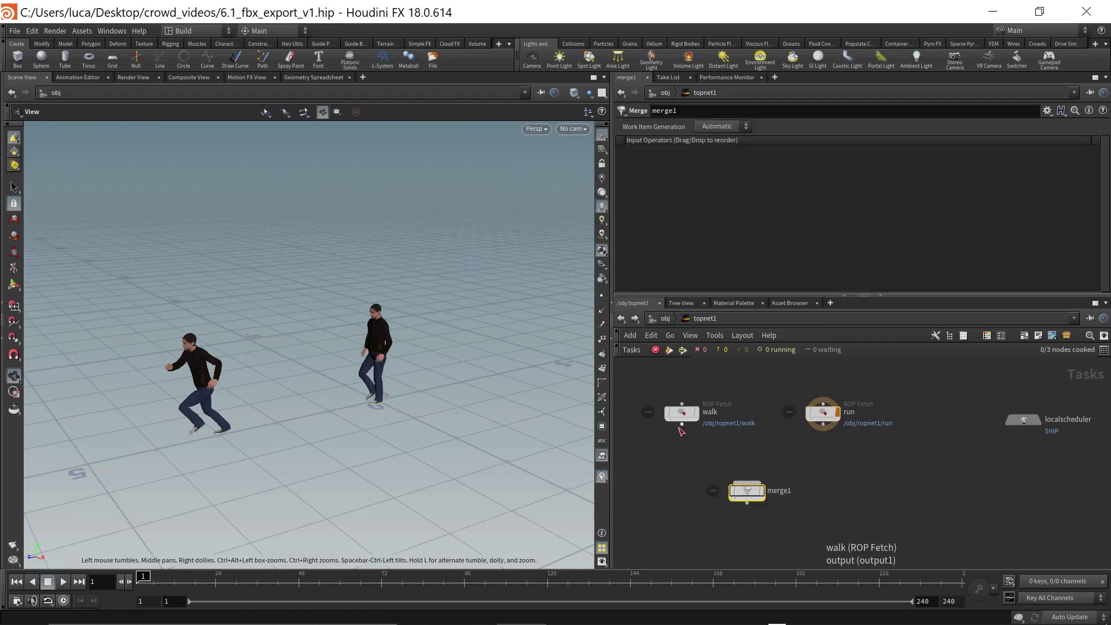
{"action": "left_click", "coordinate": [682, 425]}
{"action": "left_click", "coordinate": [746, 482]}
{"action": "left_click", "coordinate": [823, 429]}
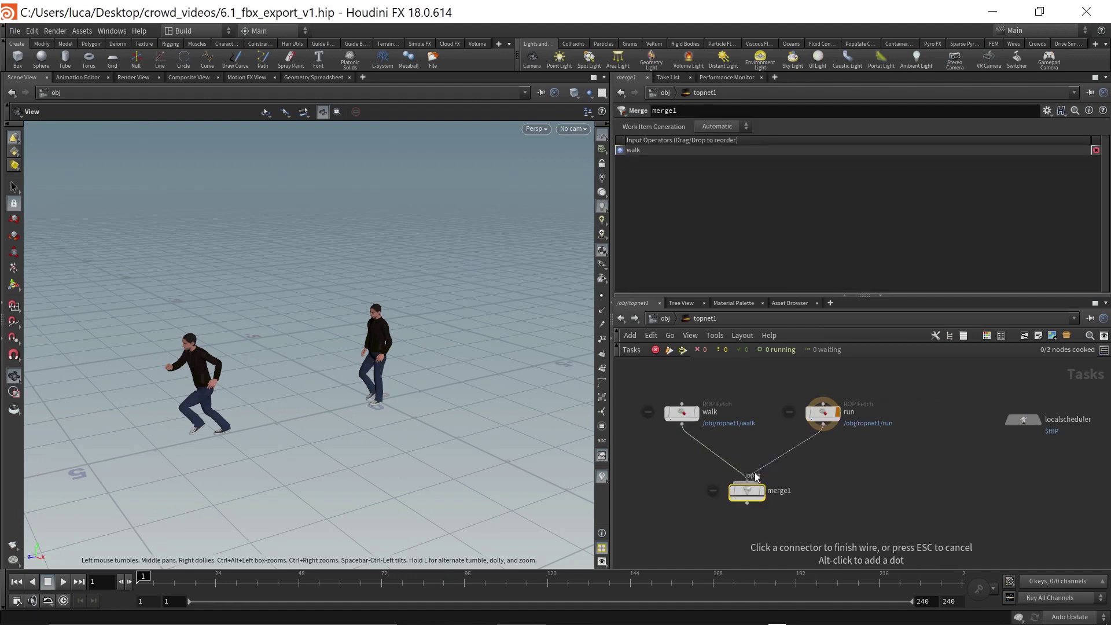
{"action": "left_click", "coordinate": [748, 482]}
{"action": "scroll", "coordinate": [752, 491], "scroll_direction": "down", "scroll_amount": 2}
{"action": "scroll", "coordinate": [752, 491], "scroll_direction": "up", "scroll_amount": 2}
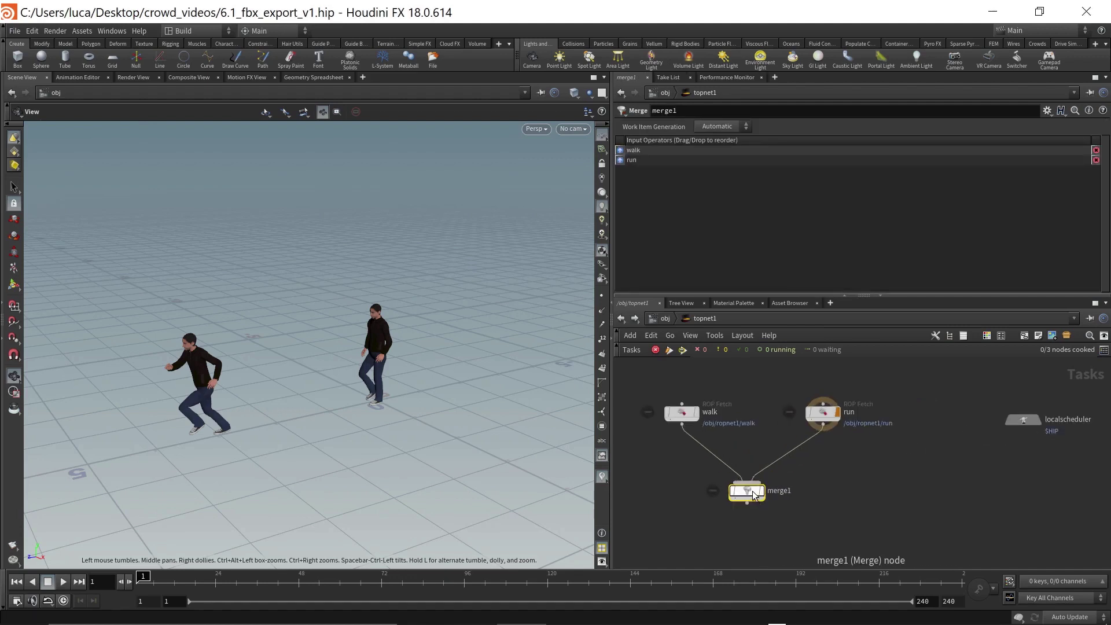
{"action": "left_click_drag", "start_coordinate": [743, 492], "coordinate": [751, 493]}
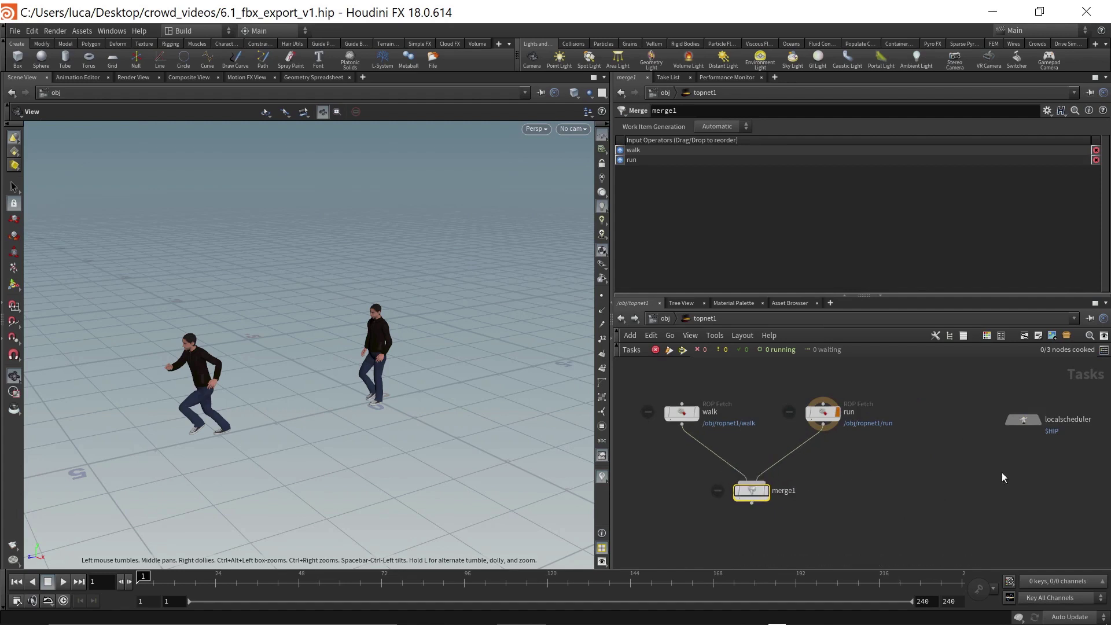
Step: Add a Deadline Scheduler node below the localscheduler node
{"action": "key", "text": "h"}
{"action": "key", "text": "Tab"}
{"action": "type", "text": "fbx"}
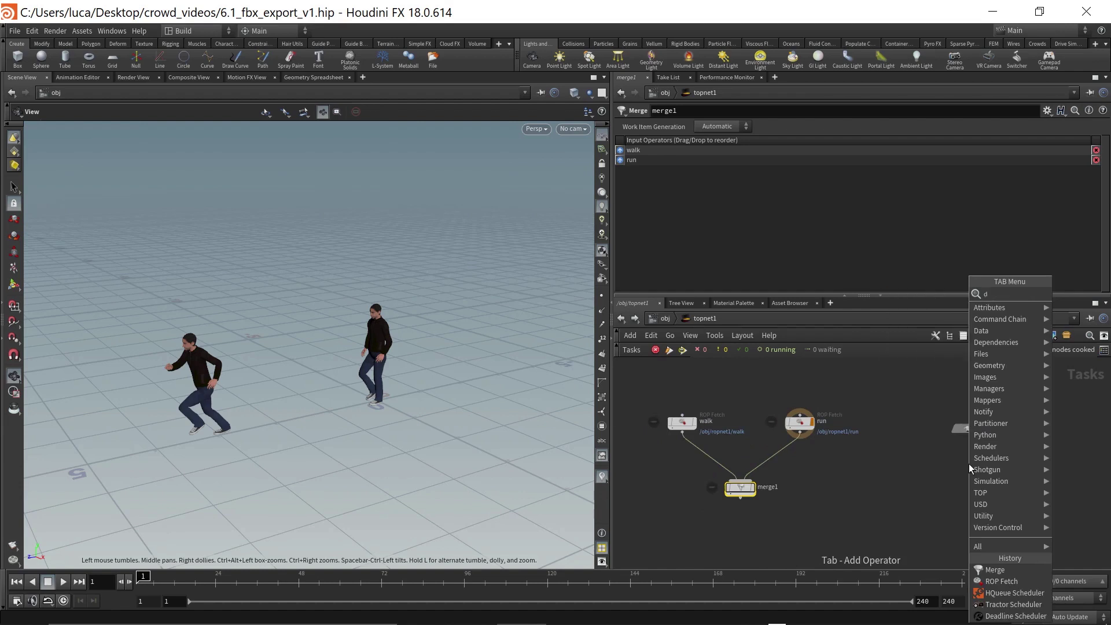
{"action": "left_click", "coordinate": [924, 300]}
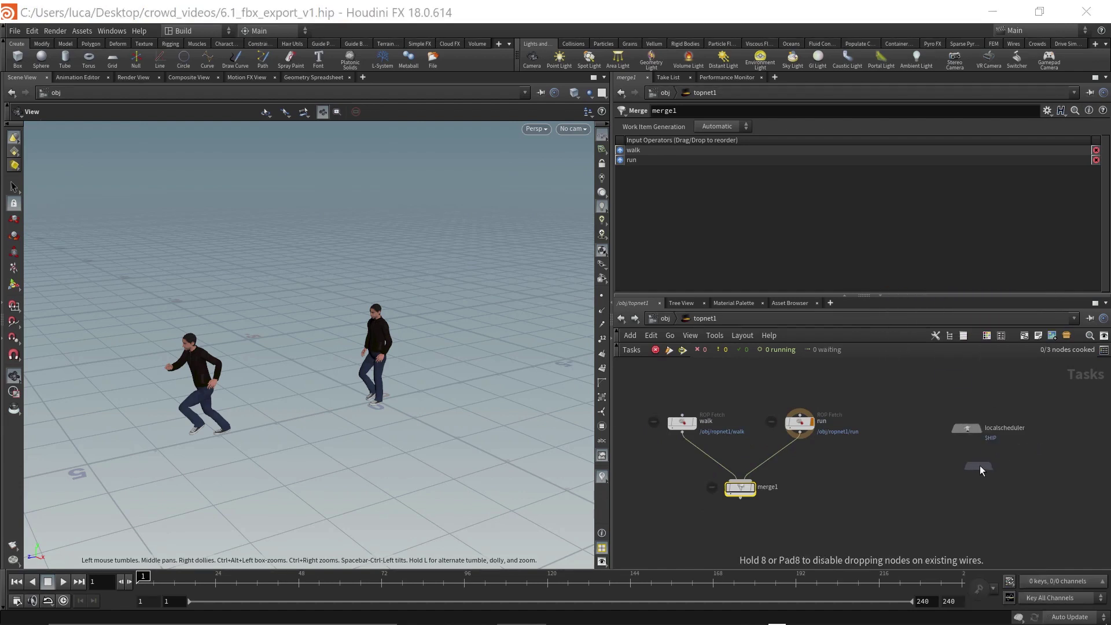
{"action": "left_click", "coordinate": [980, 466]}
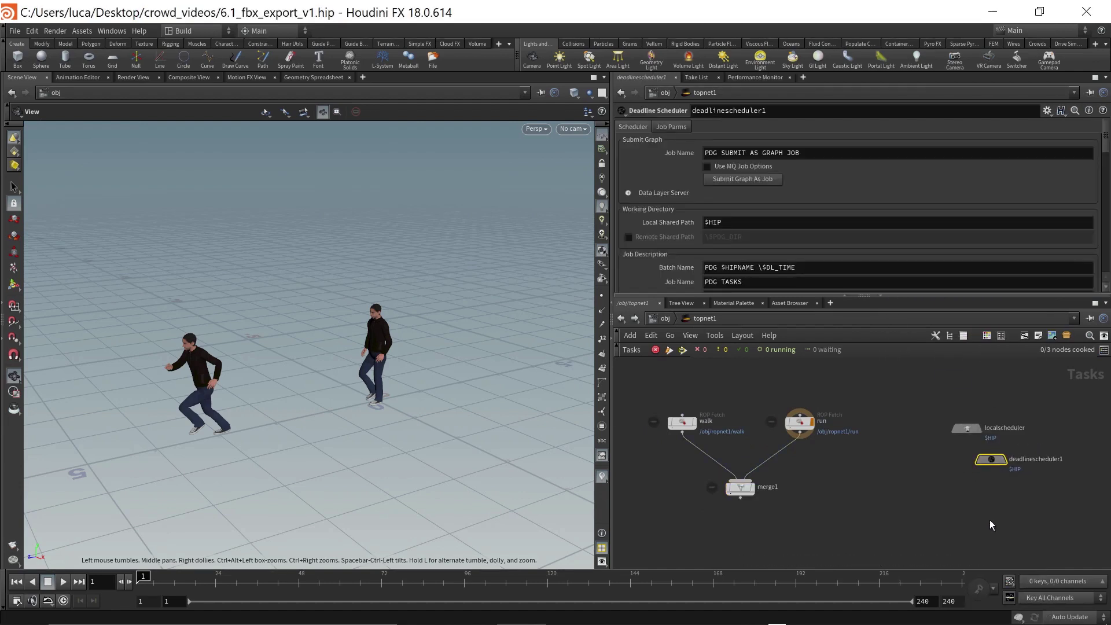
Step: Add a Tractor Scheduler node below the Deadline Scheduler node in the TOP network
{"action": "middle_click_drag", "start_coordinate": [991, 525], "coordinate": [966, 504]}
{"action": "key", "text": "Tab"}
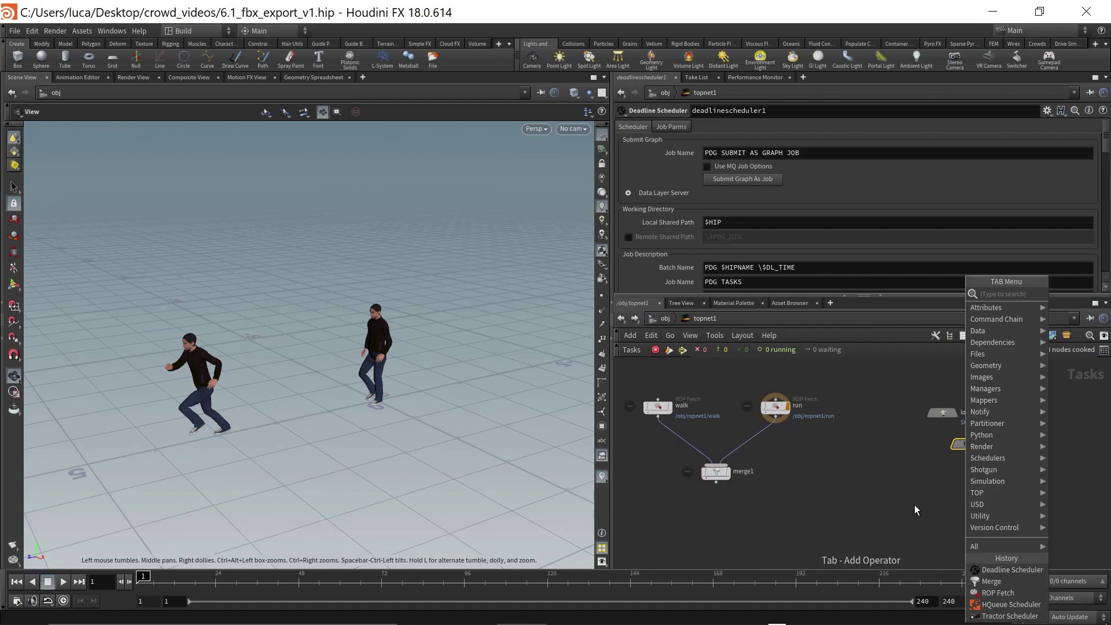
{"action": "type", "text": "tra"}
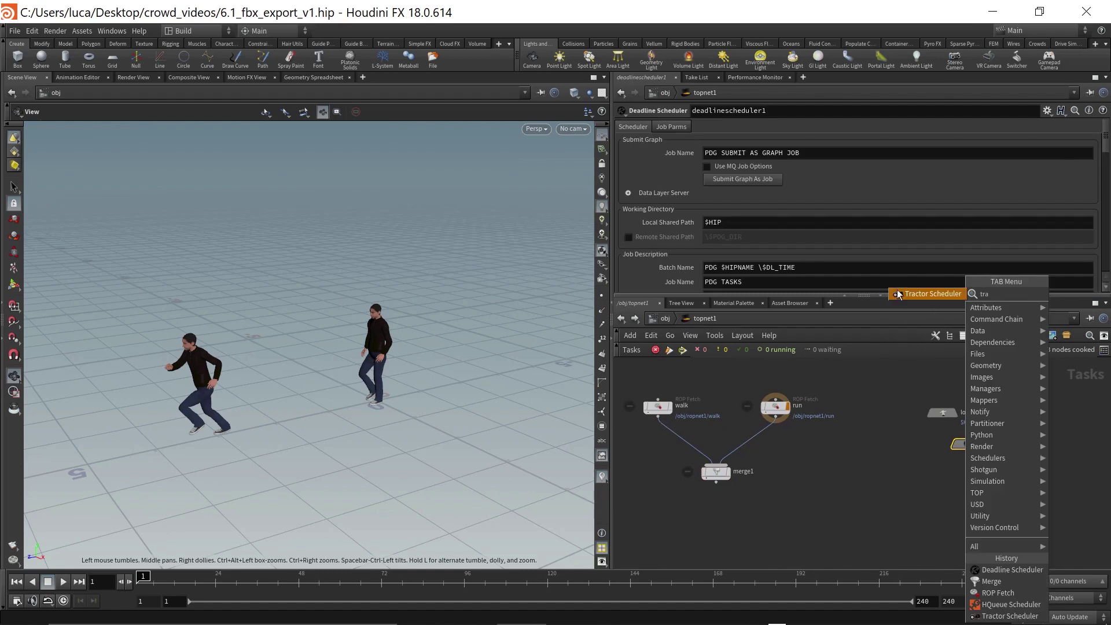
{"action": "key", "text": "Return"}
{"action": "left_click", "coordinate": [995, 483]}
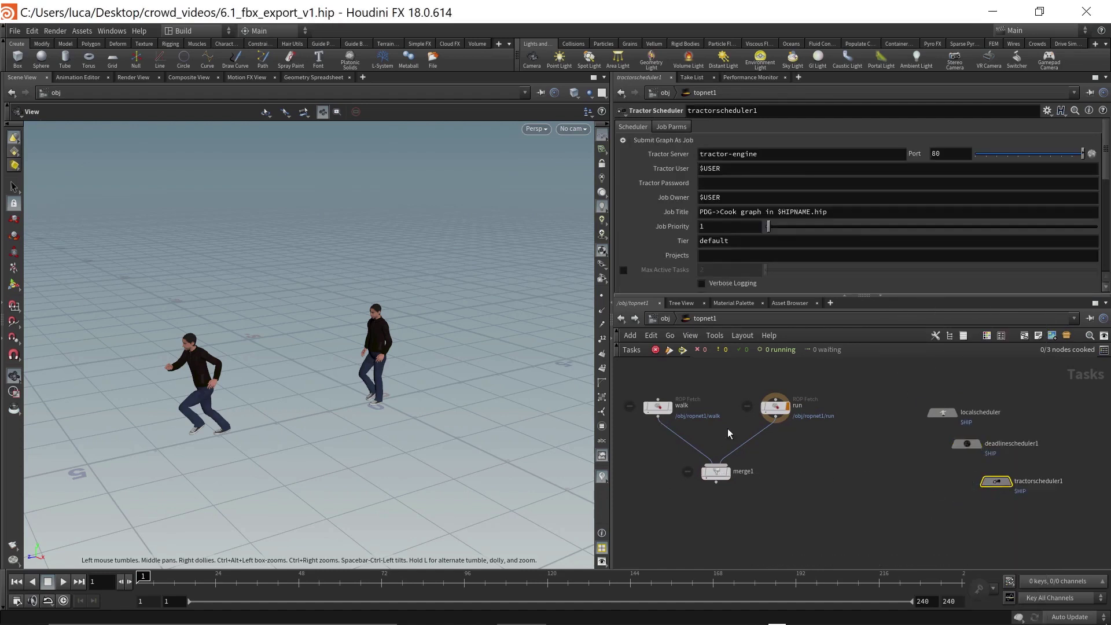
{"action": "left_click_drag", "start_coordinate": [996, 482], "coordinate": [997, 474]}
Step: Add an HQueue Scheduler node below the Tractor Scheduler node
{"action": "middle_click_drag", "start_coordinate": [978, 522], "coordinate": [971, 513]}
{"action": "key", "text": "Tab"}
{"action": "type", "text": "h"}
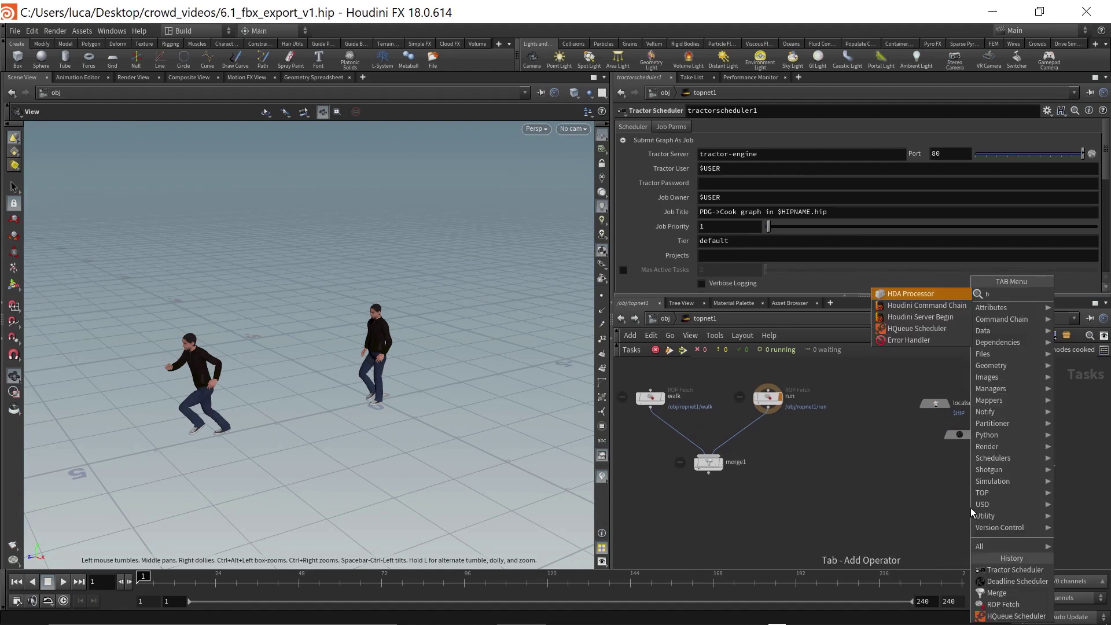
{"action": "type", "text": "q"}
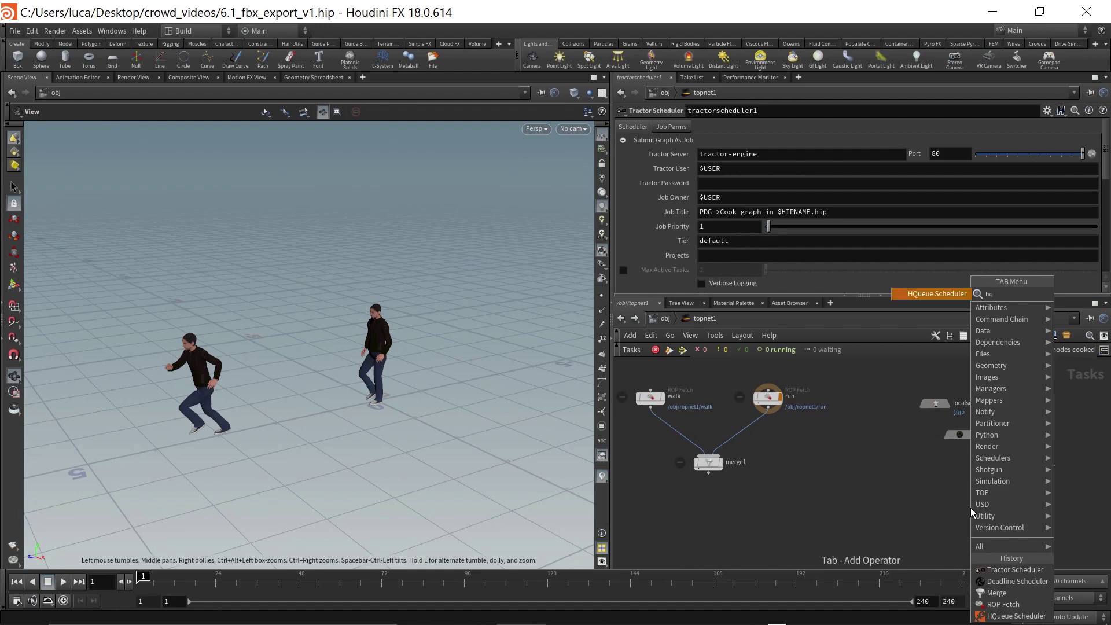
{"action": "key", "text": "Return"}
{"action": "left_click", "coordinate": [1021, 508]}
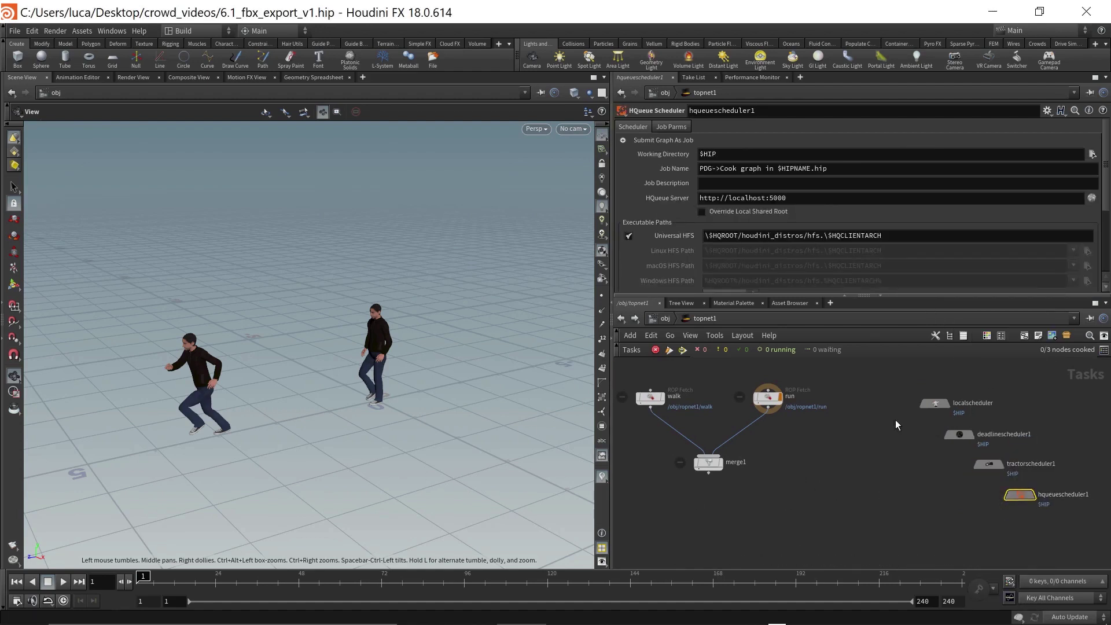
Step: Delete the Deadline, Tractor and HQueue scheduler nodes, keeping only the localscheduler
{"action": "left_click_drag", "start_coordinate": [908, 422], "coordinate": [1058, 521]}
{"action": "key", "text": "Delete"}
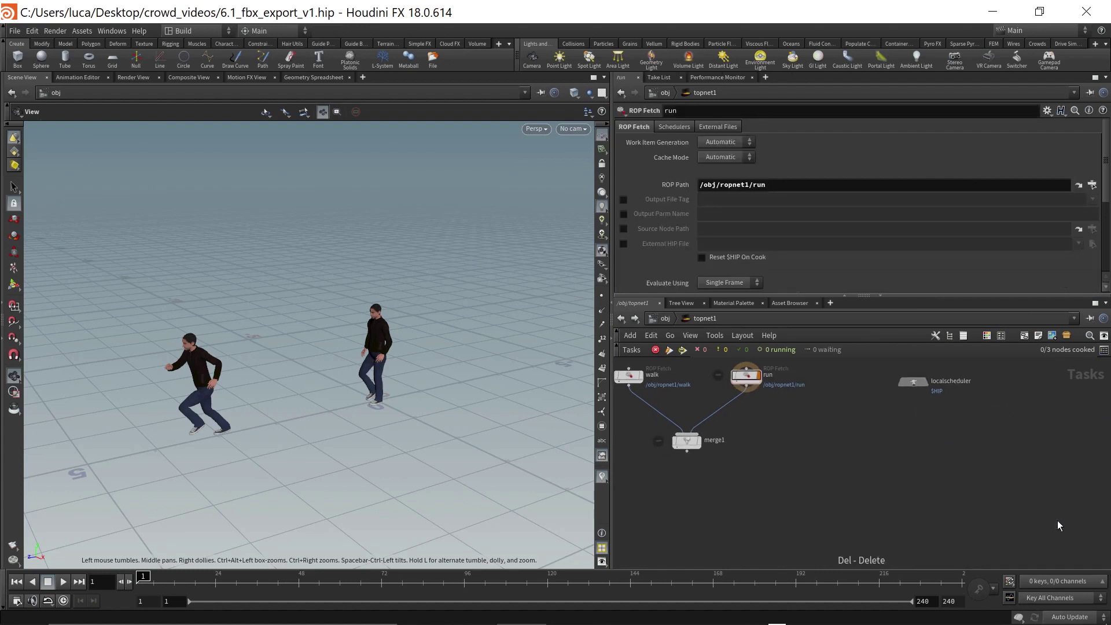
{"action": "key", "text": "h"}
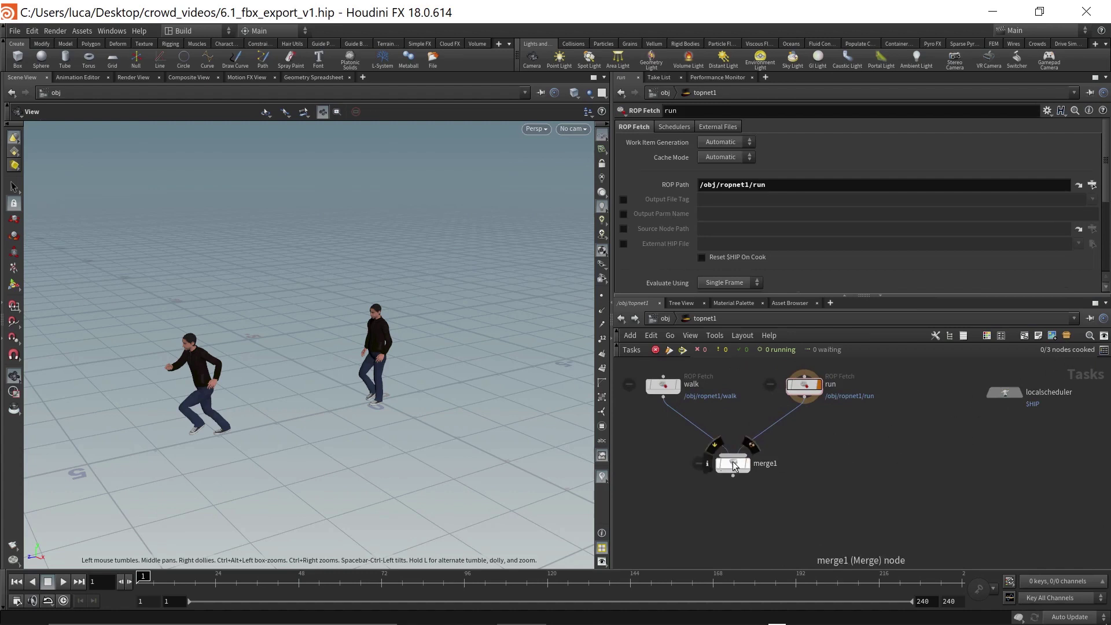
Step: Cook the Merge node that joins walk and run, saving the scene changes before cooking
{"action": "left_click", "coordinate": [733, 463]}
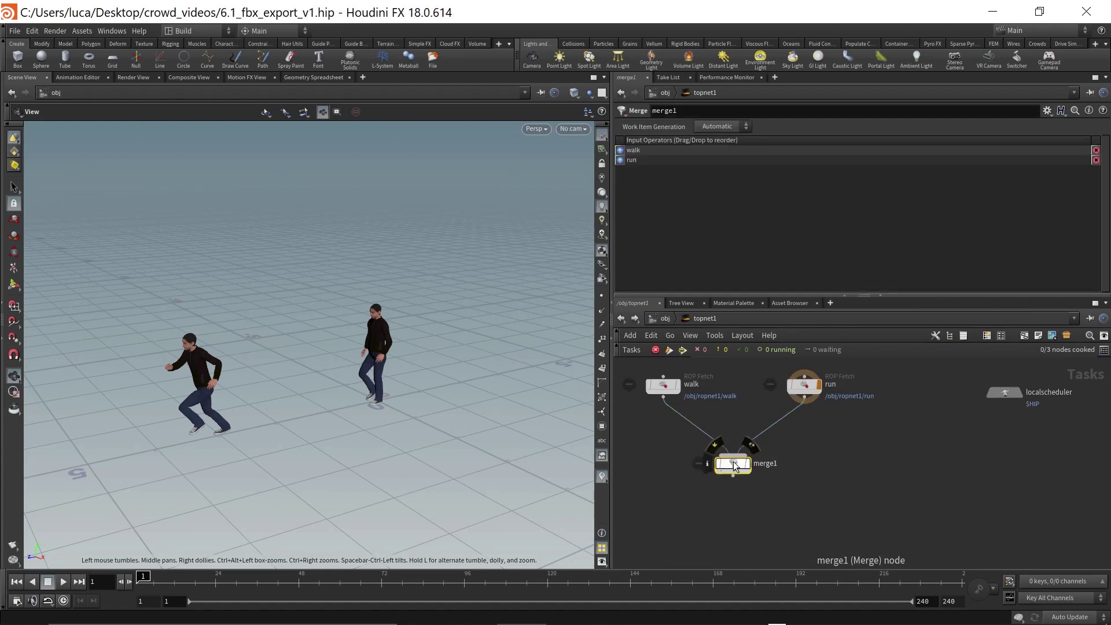
{"action": "right_click", "coordinate": [734, 464]}
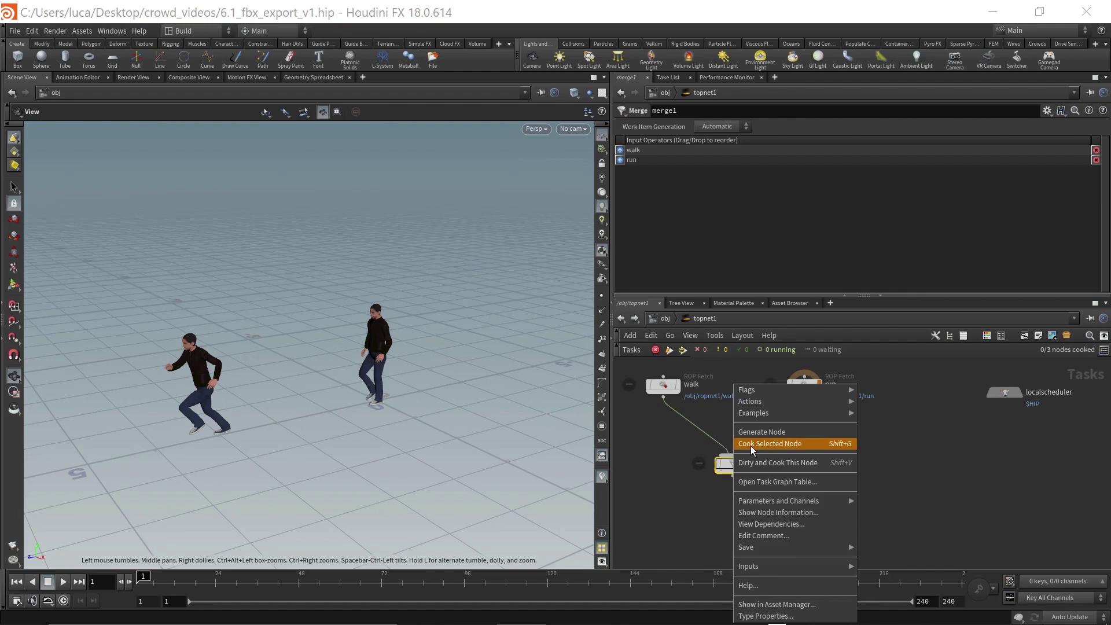
{"action": "left_click", "coordinate": [752, 446]}
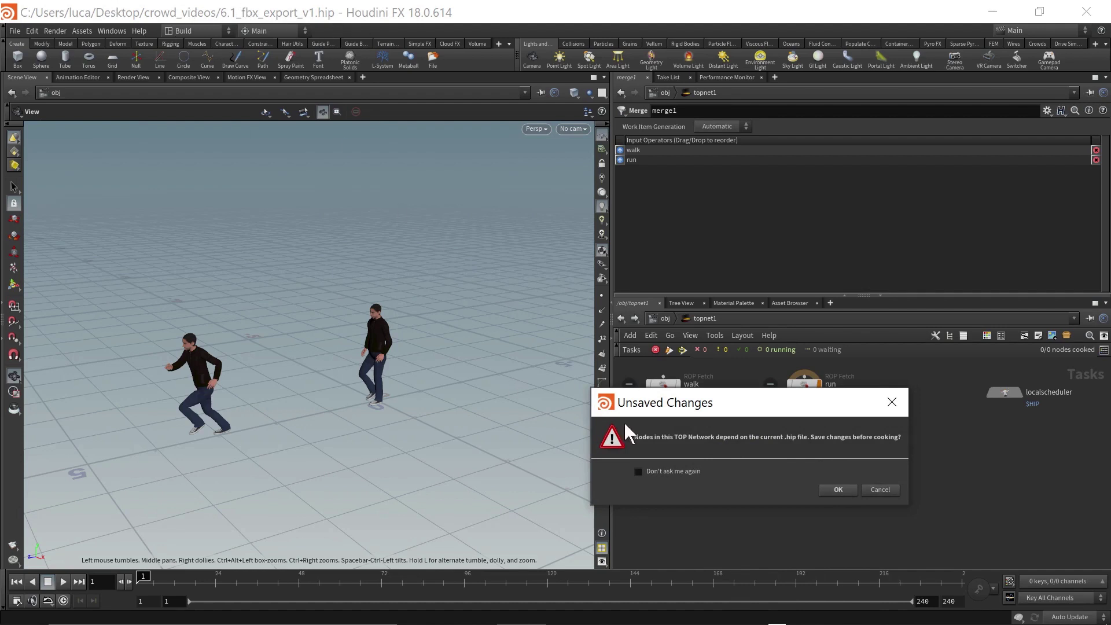
{"action": "left_click", "coordinate": [838, 490]}
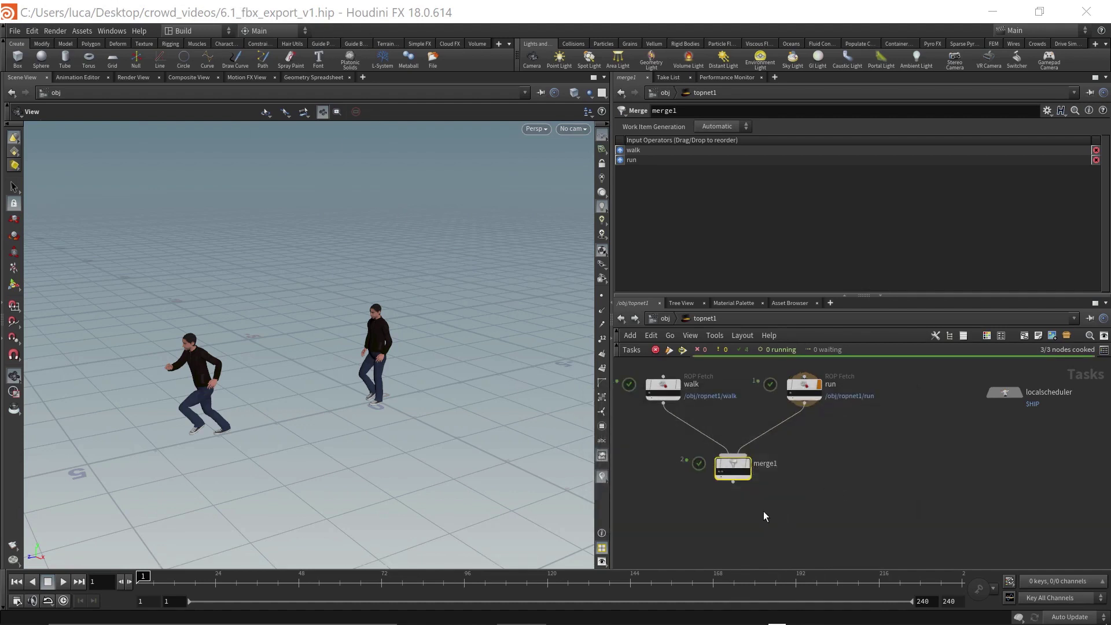
Step: Delete the walk ROP Fetch node's results from disk
{"action": "scroll", "coordinate": [763, 511], "scroll_direction": "down", "scroll_amount": 2}
{"action": "middle_click_drag", "start_coordinate": [763, 515], "coordinate": [815, 526]}
{"action": "scroll", "coordinate": [777, 519], "scroll_direction": "up", "scroll_amount": 3}
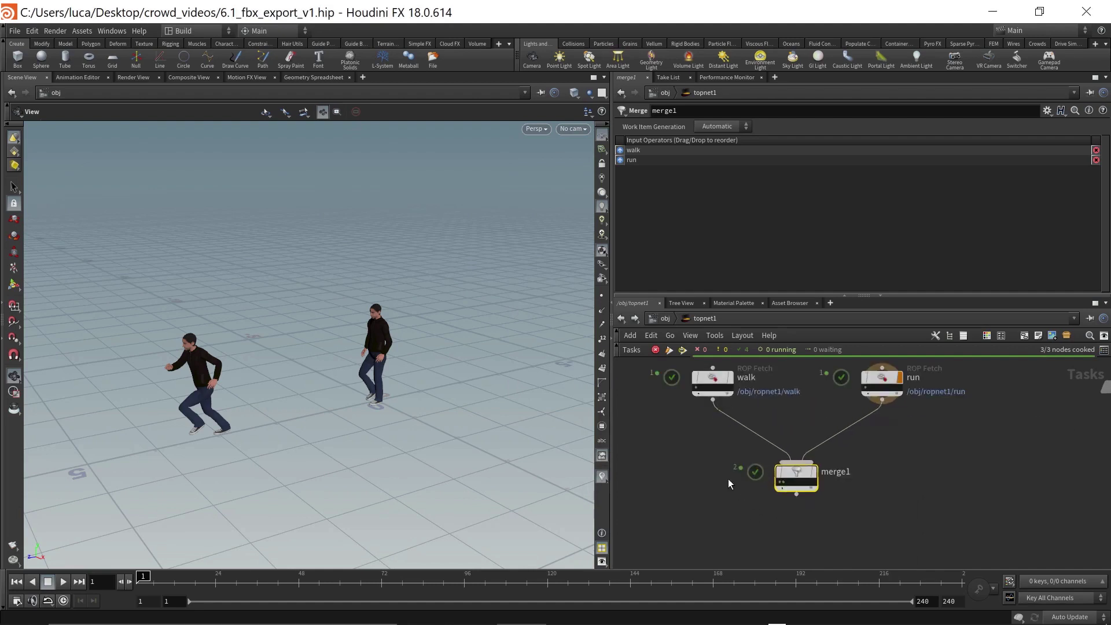
{"action": "middle_click_drag", "start_coordinate": [716, 464], "coordinate": [703, 499]}
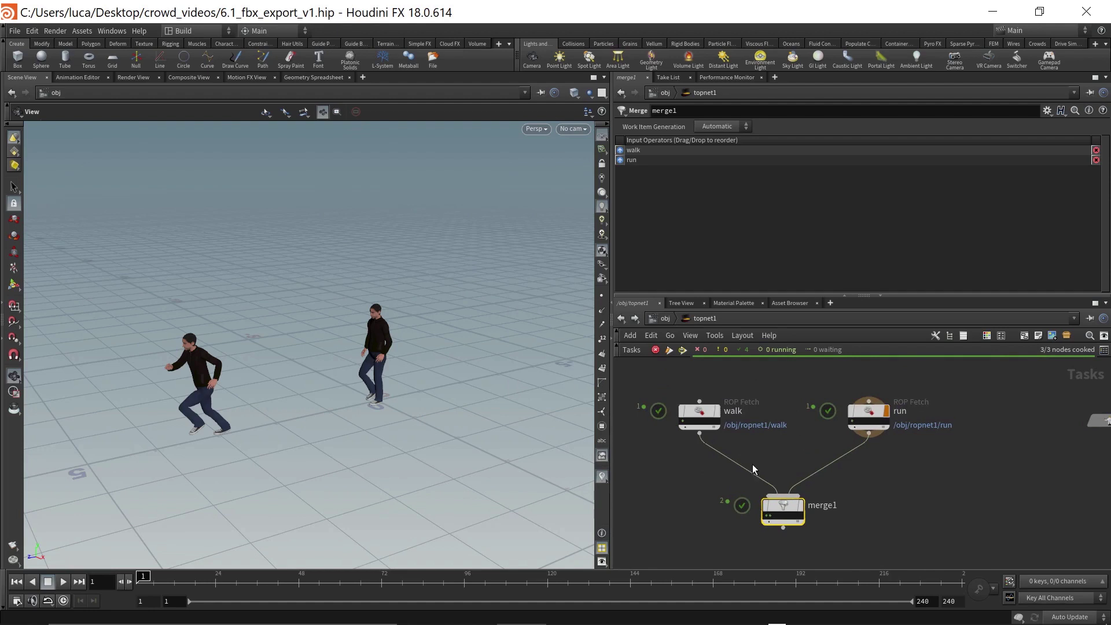
{"action": "right_click", "coordinate": [696, 414]}
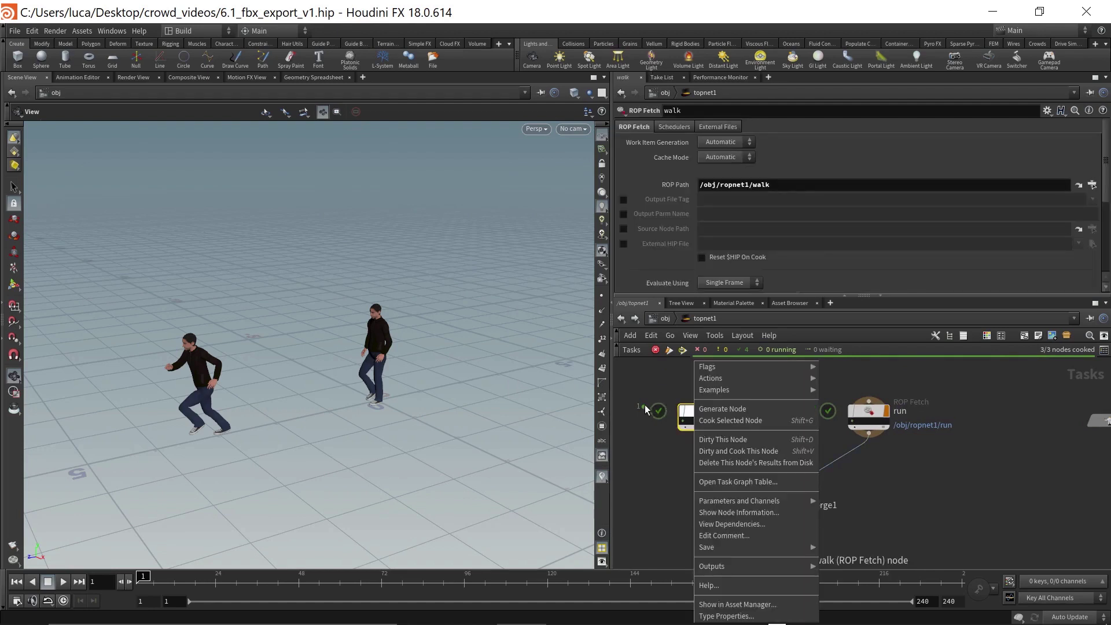
{"action": "left_click", "coordinate": [631, 385]}
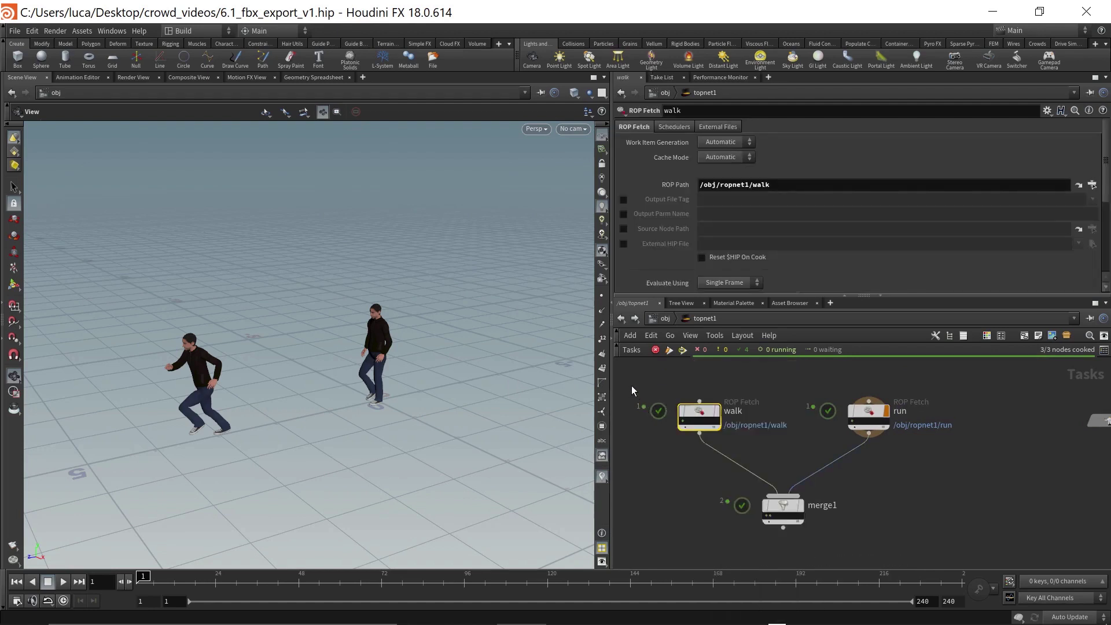
{"action": "right_click", "coordinate": [704, 415]}
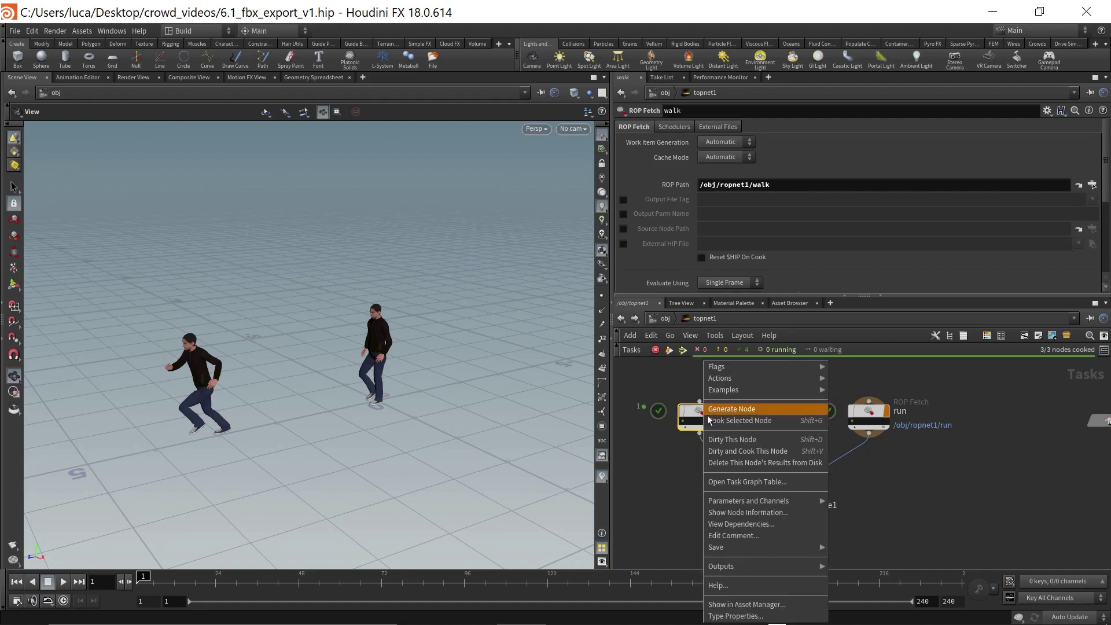
{"action": "left_click", "coordinate": [751, 463]}
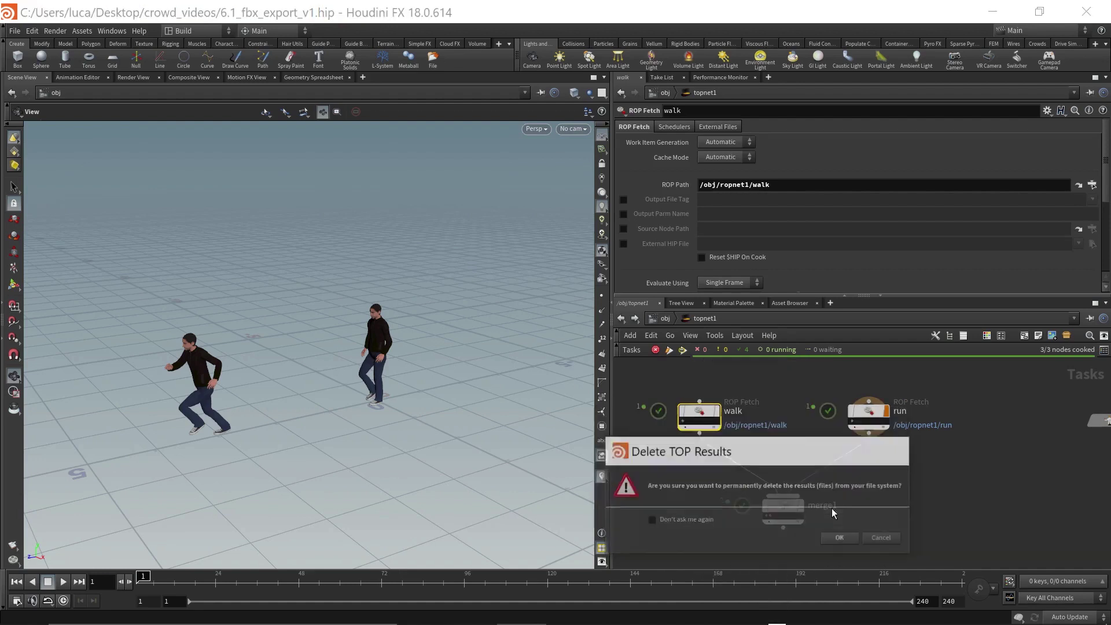
{"action": "left_click", "coordinate": [833, 508]}
Step: Delete the run ROP Fetch node's results from disk
{"action": "left_click", "coordinate": [868, 415]}
{"action": "right_click", "coordinate": [868, 414]}
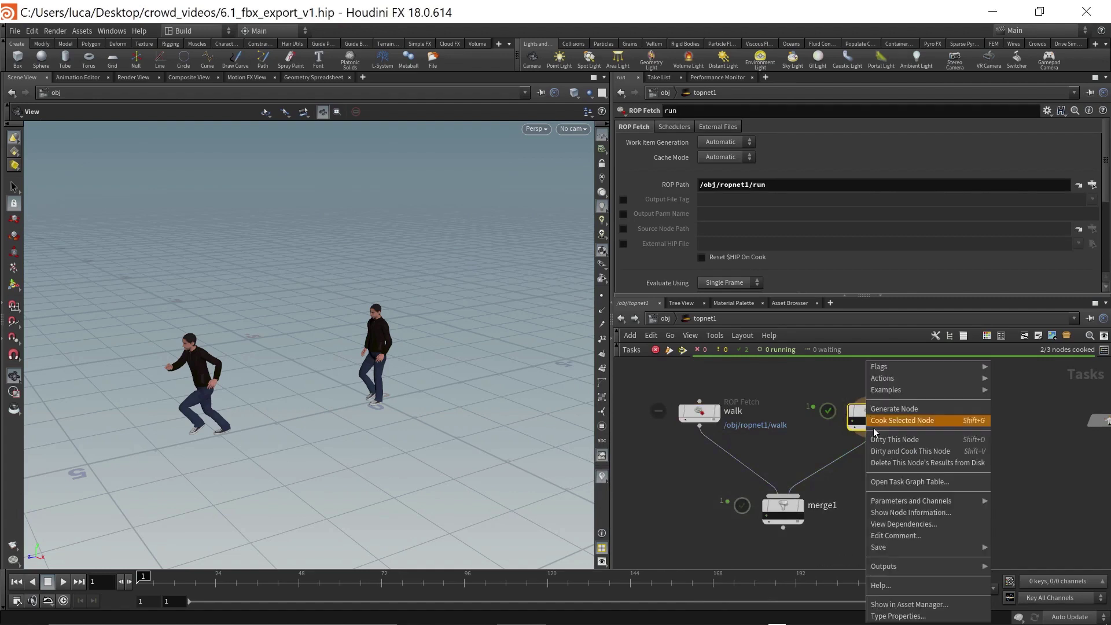
{"action": "left_click", "coordinate": [906, 461]}
{"action": "left_click", "coordinate": [987, 504]}
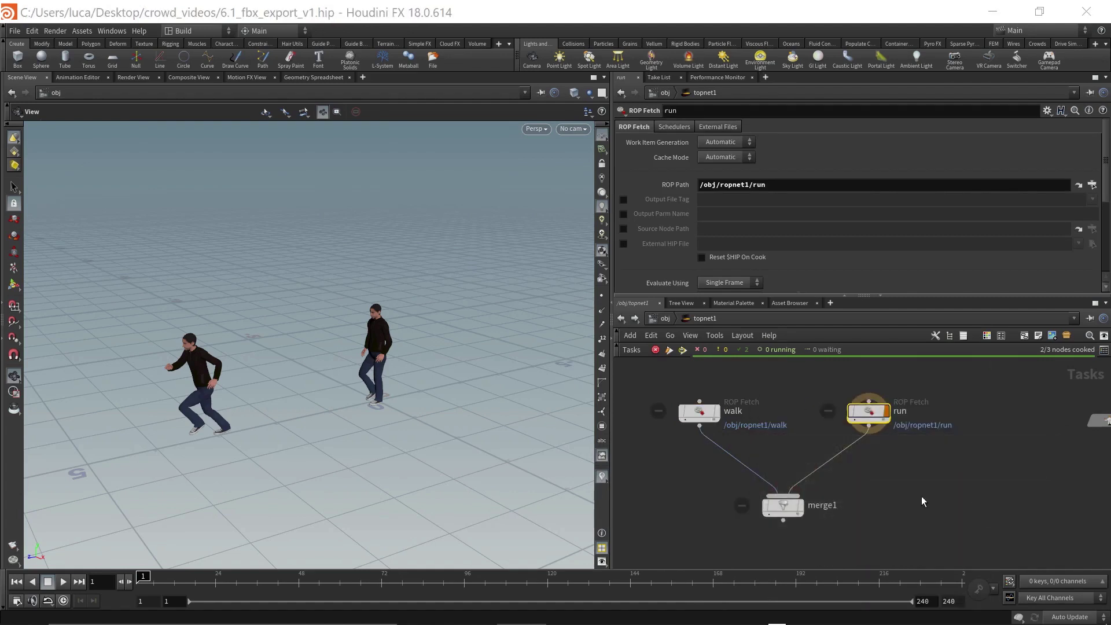
Step: Cook the Merge node again to re-export walk and run, saving the scene changes before cooking
{"action": "left_click", "coordinate": [783, 507]}
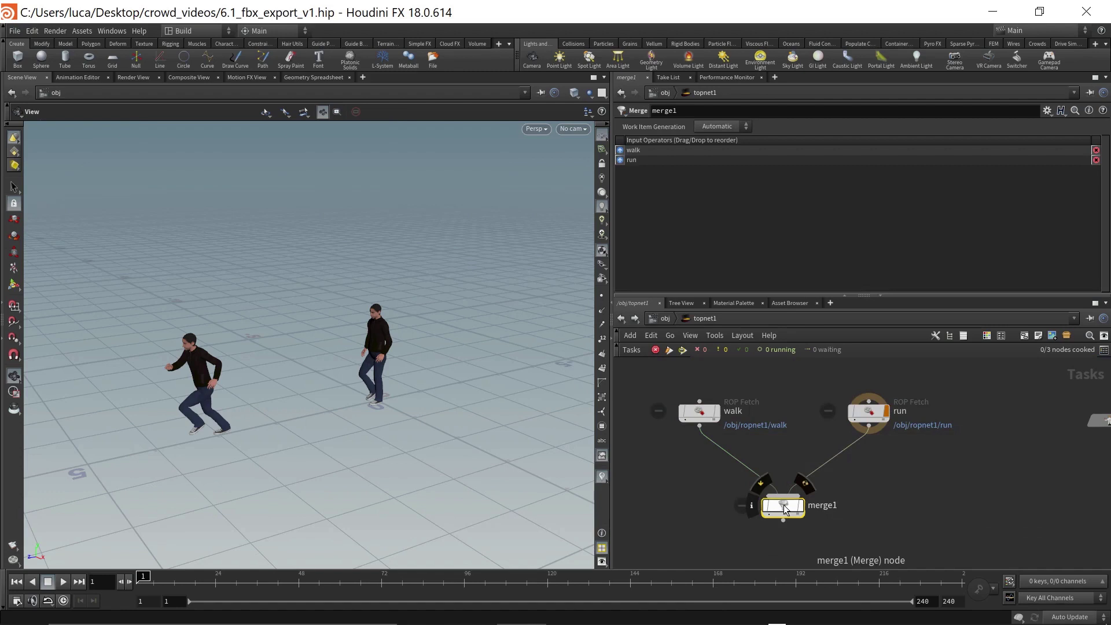
{"action": "right_click", "coordinate": [783, 504]}
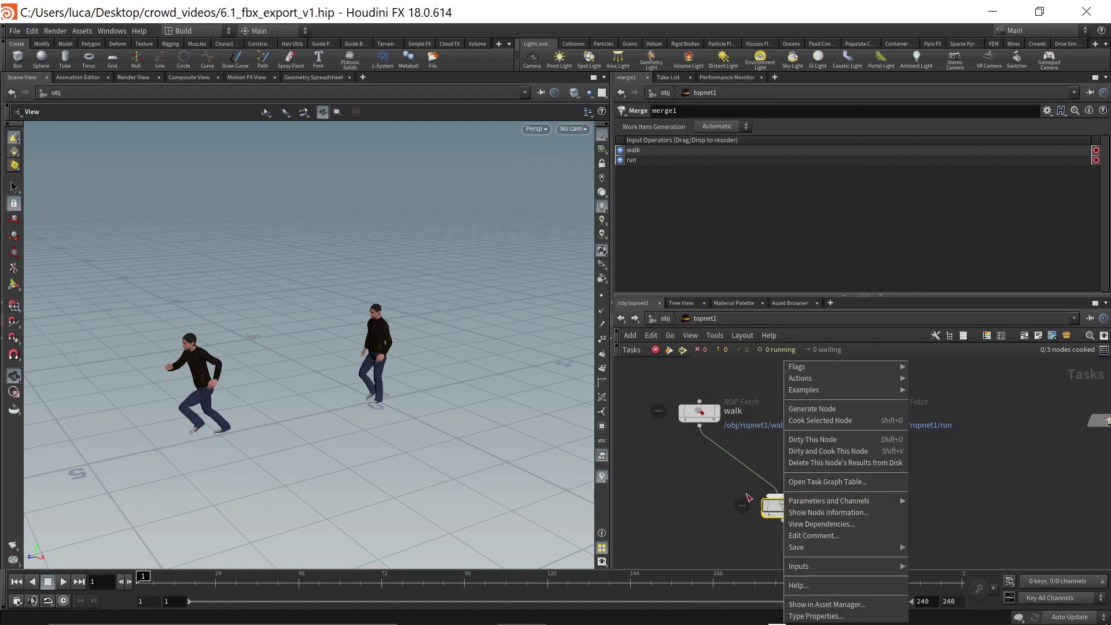
{"action": "left_click", "coordinate": [817, 422]}
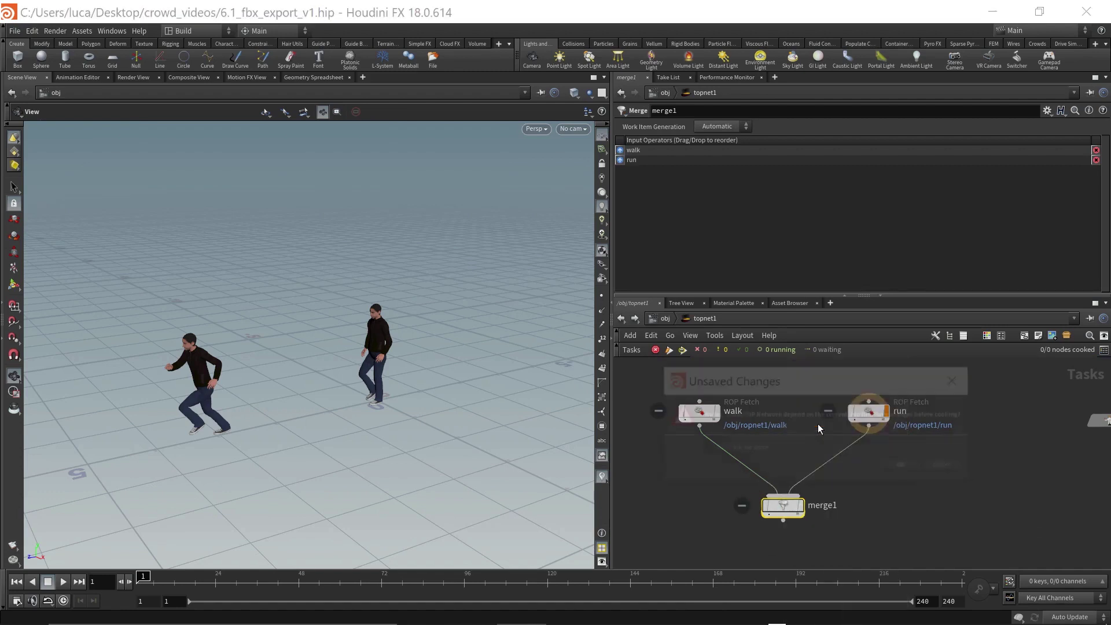
{"action": "left_click", "coordinate": [902, 464]}
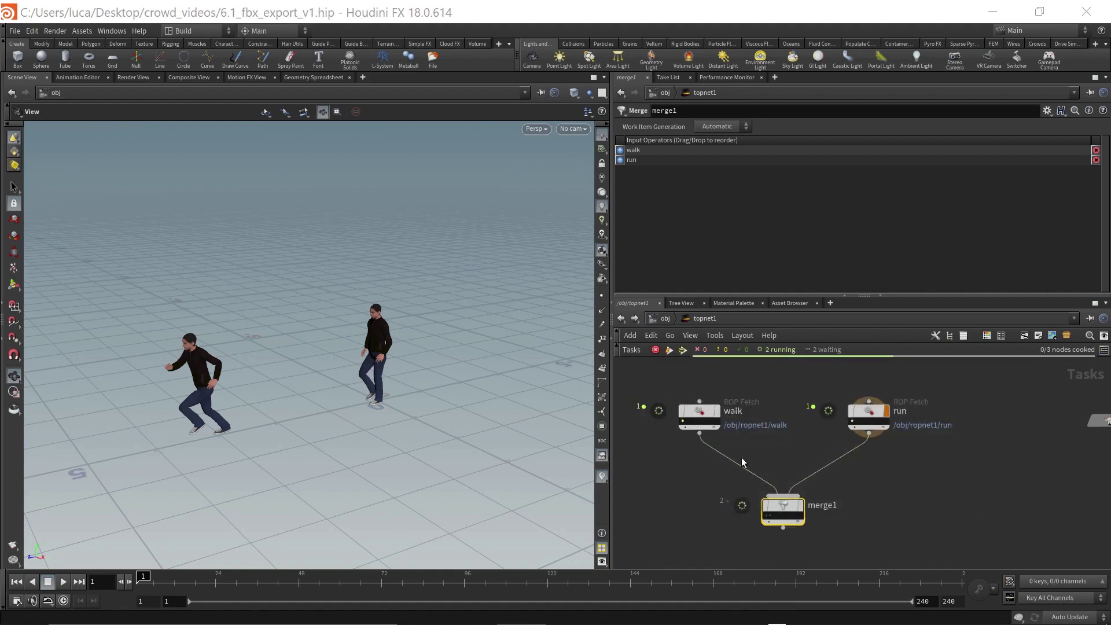
{"action": "mouse_move", "coordinate": [710, 427]}
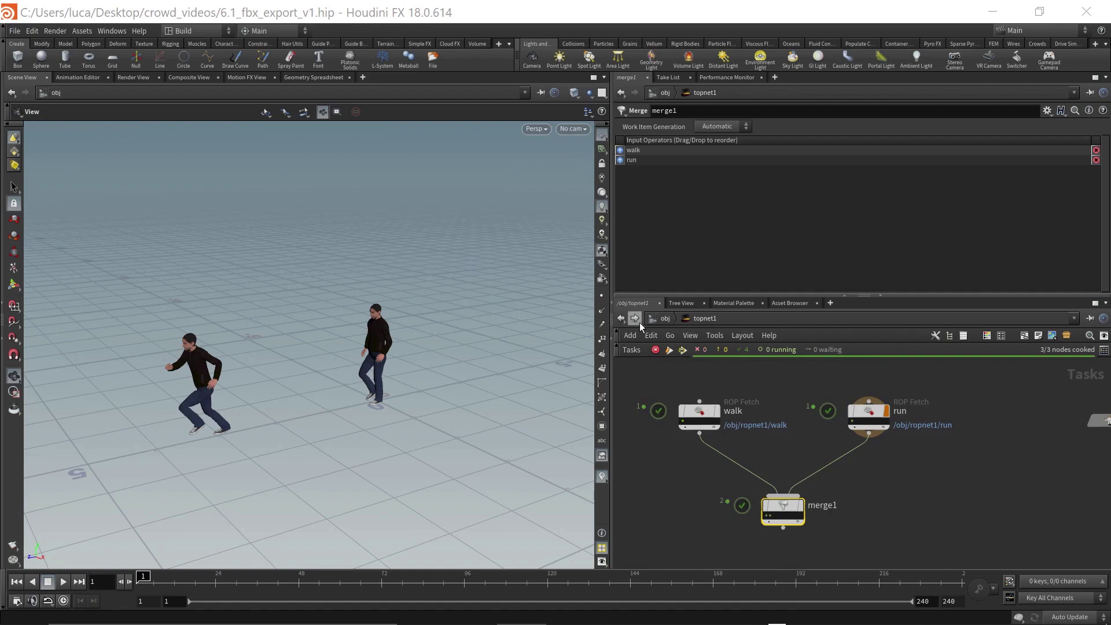
Step: Return to the obj network and nudge the run biped node slightly toward the walk node
{"action": "left_click", "coordinate": [664, 319]}
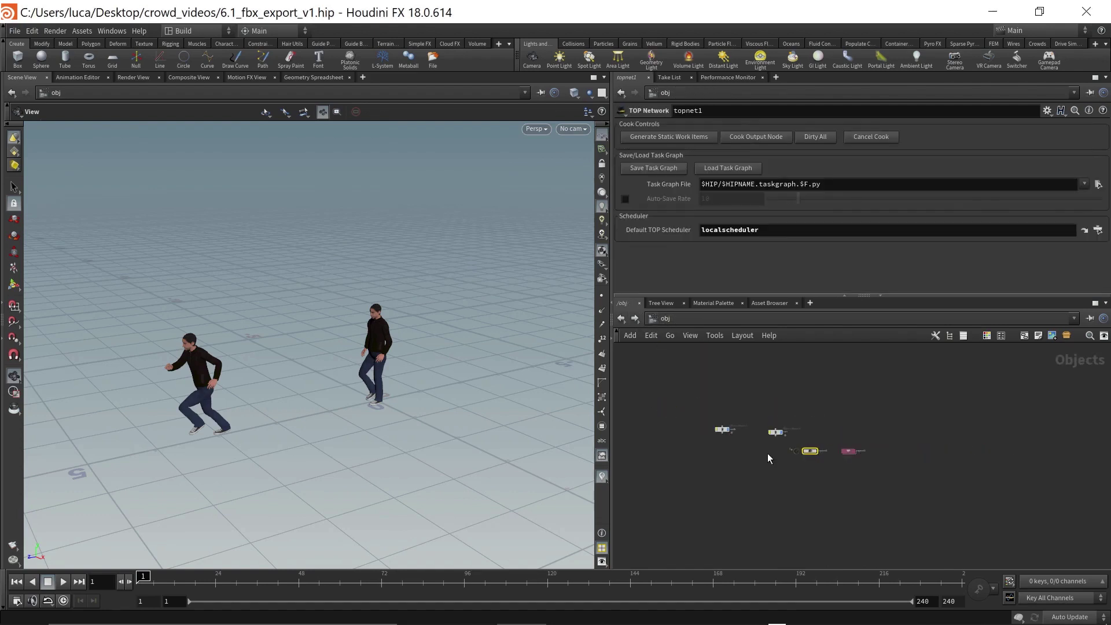
{"action": "scroll", "coordinate": [804, 441], "scroll_direction": "up", "scroll_amount": 3}
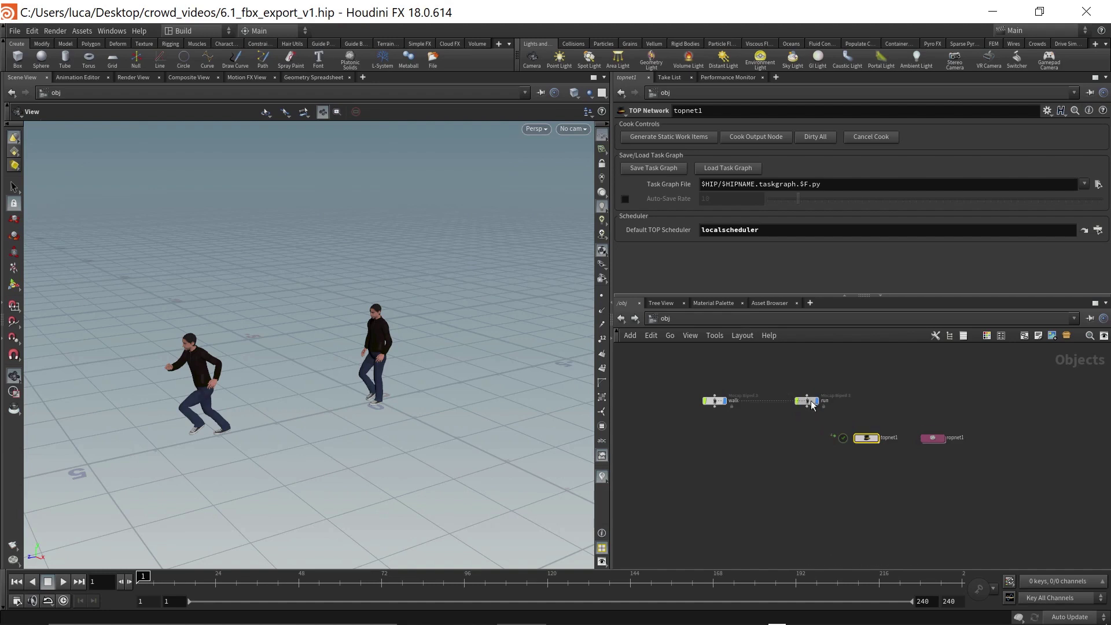
{"action": "scroll", "coordinate": [735, 451], "scroll_direction": "up", "scroll_amount": 2}
{"action": "left_click_drag", "start_coordinate": [822, 395], "coordinate": [817, 398]}
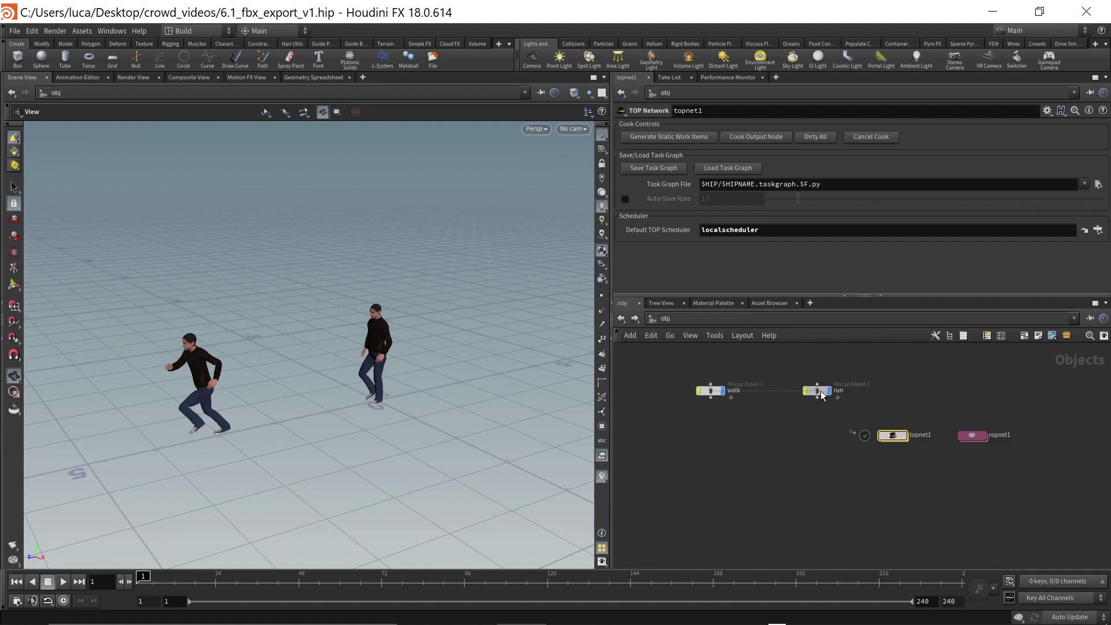
{"action": "left_click", "coordinate": [755, 493]}
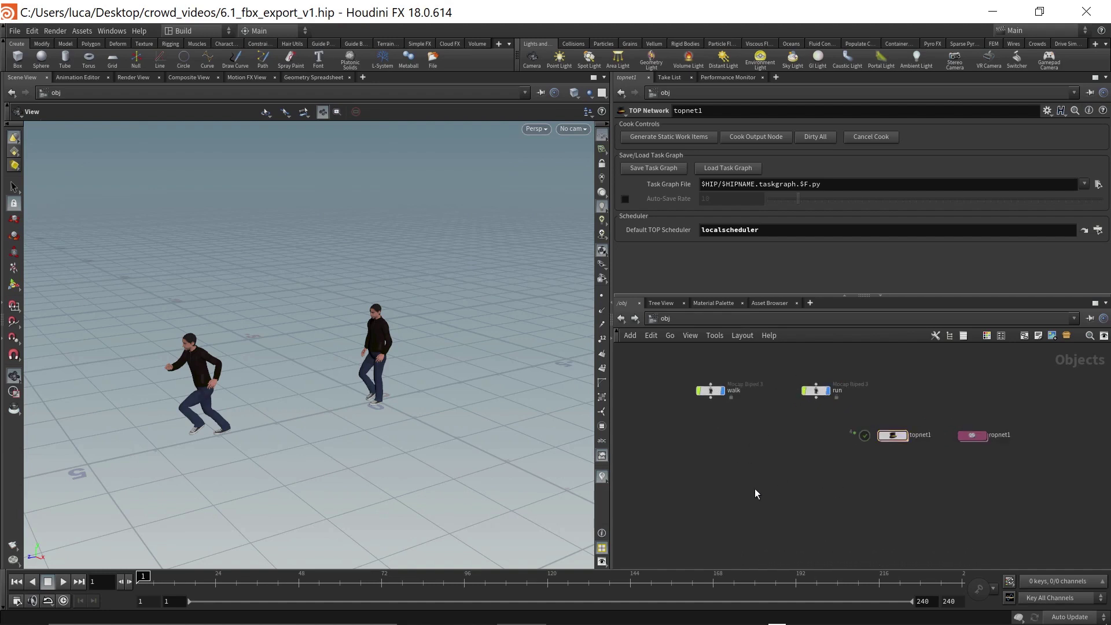
{"action": "left_click", "coordinate": [14, 31]}
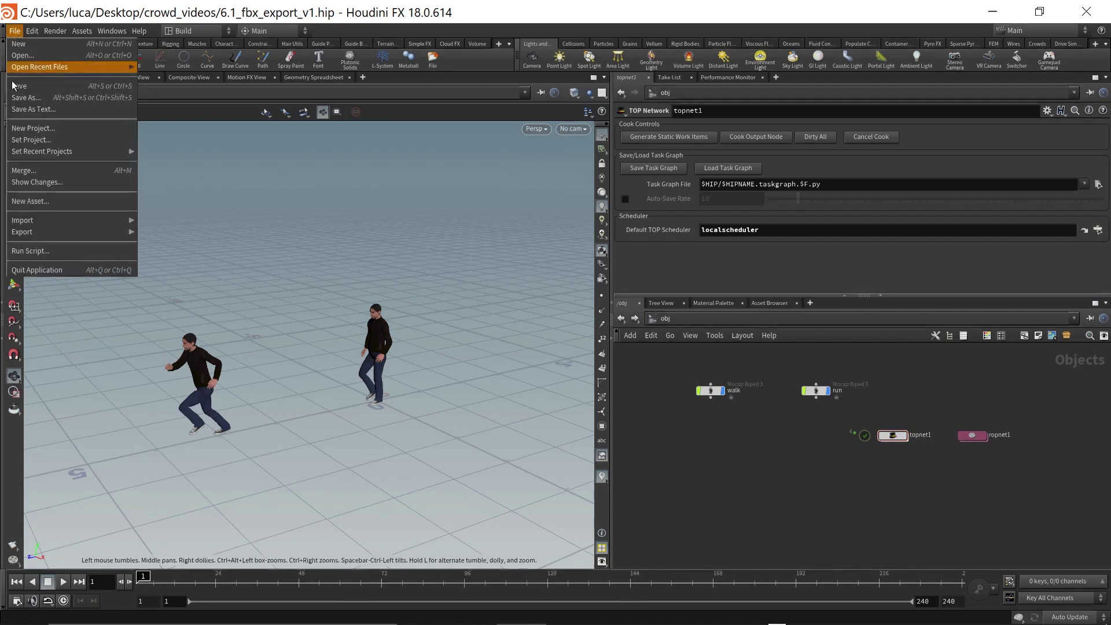
{"action": "mouse_move", "coordinate": [68, 216]}
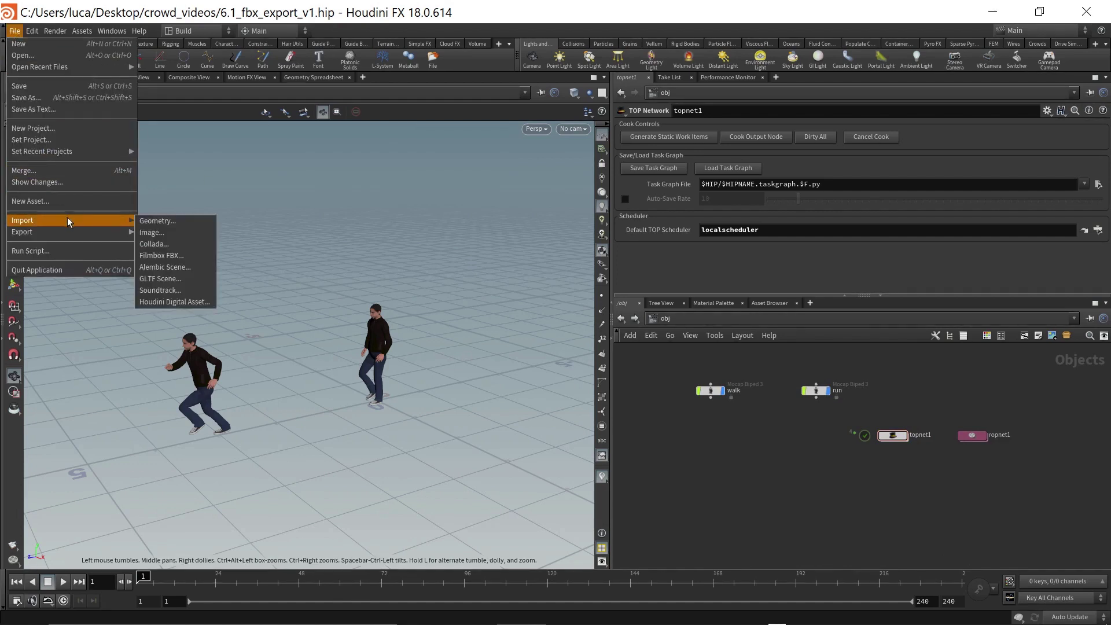
{"action": "left_click", "coordinate": [175, 256]}
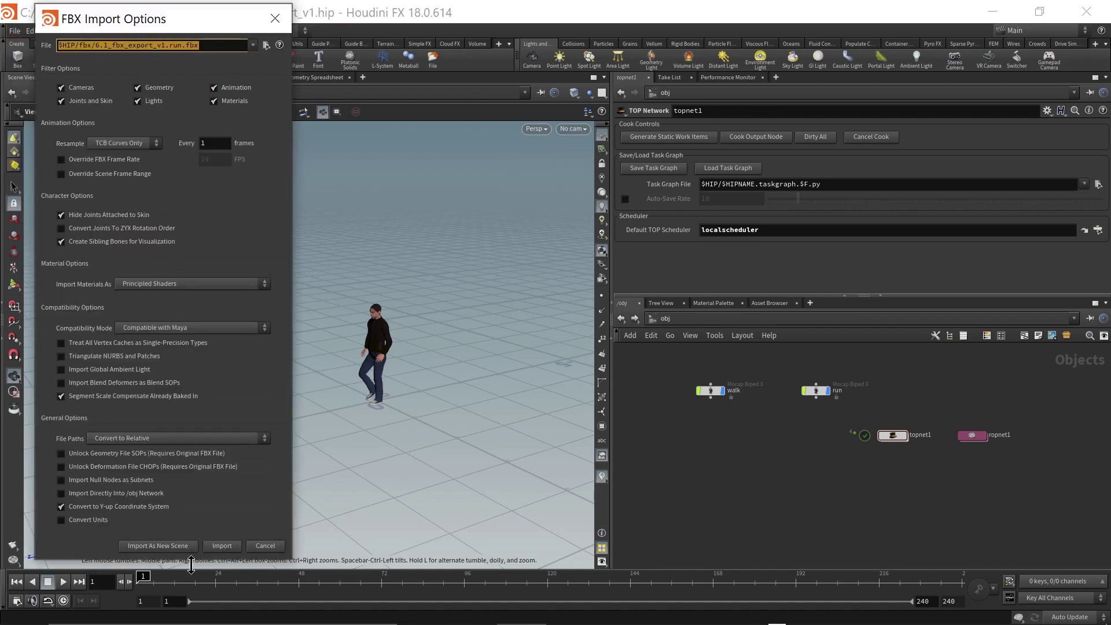
{"action": "left_click", "coordinate": [263, 547]}
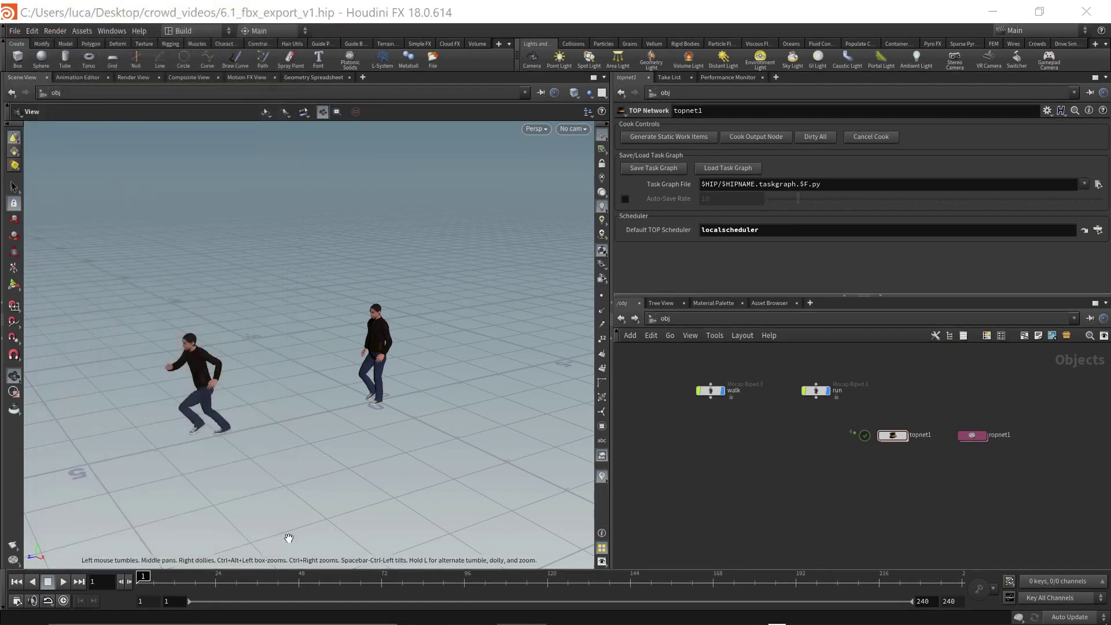
Step: Rename Clip 1 of the run Filmbox FBX node in ropnet1 to run and save its FBX to disk
{"action": "double_click", "coordinate": [971, 436]}
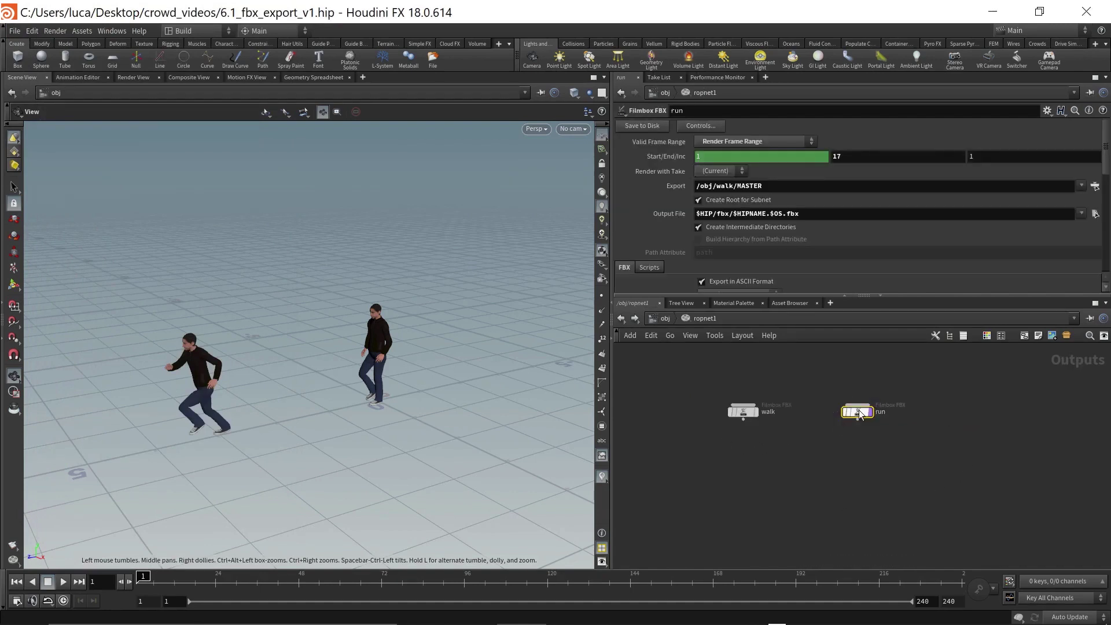
{"action": "scroll", "coordinate": [813, 196], "scroll_direction": "down", "scroll_amount": 5}
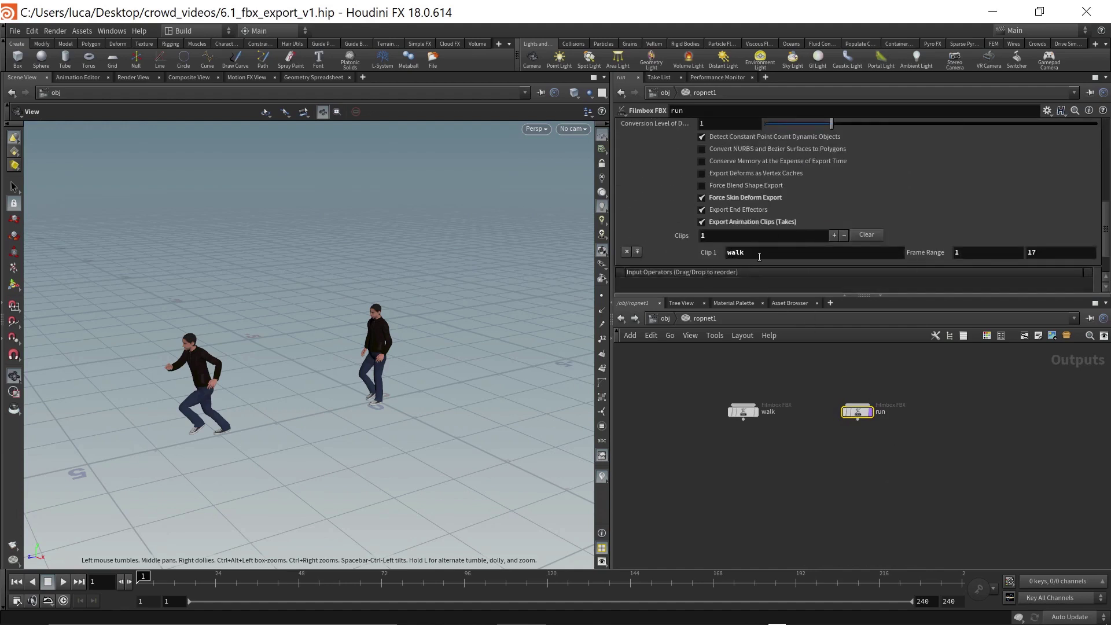
{"action": "double_click", "coordinate": [759, 257]}
{"action": "type", "text": "run"}
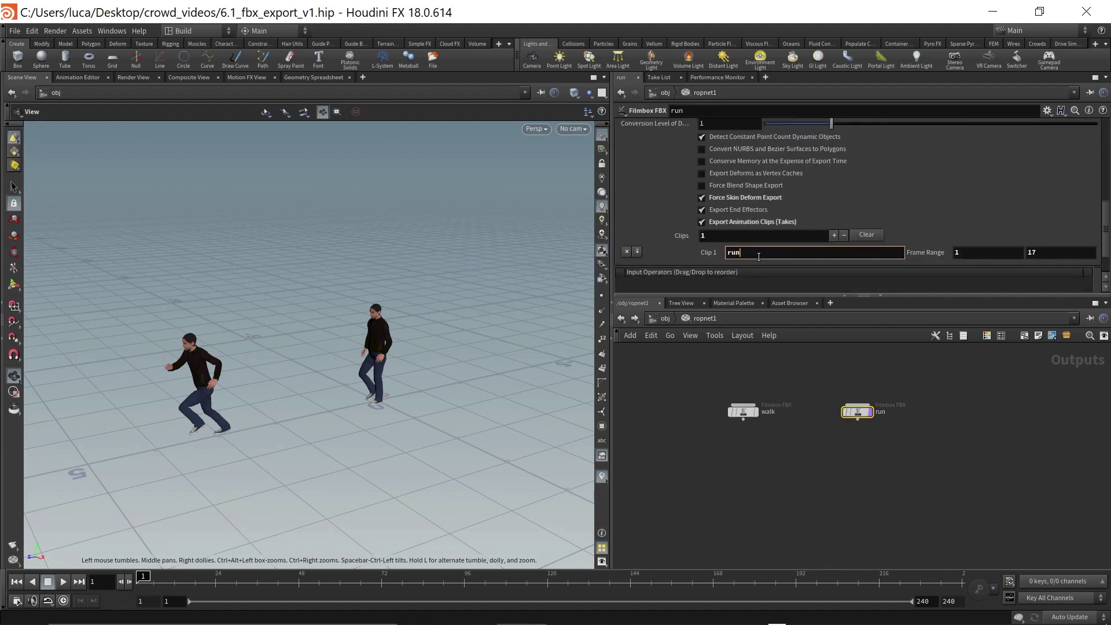
{"action": "key", "text": "Return"}
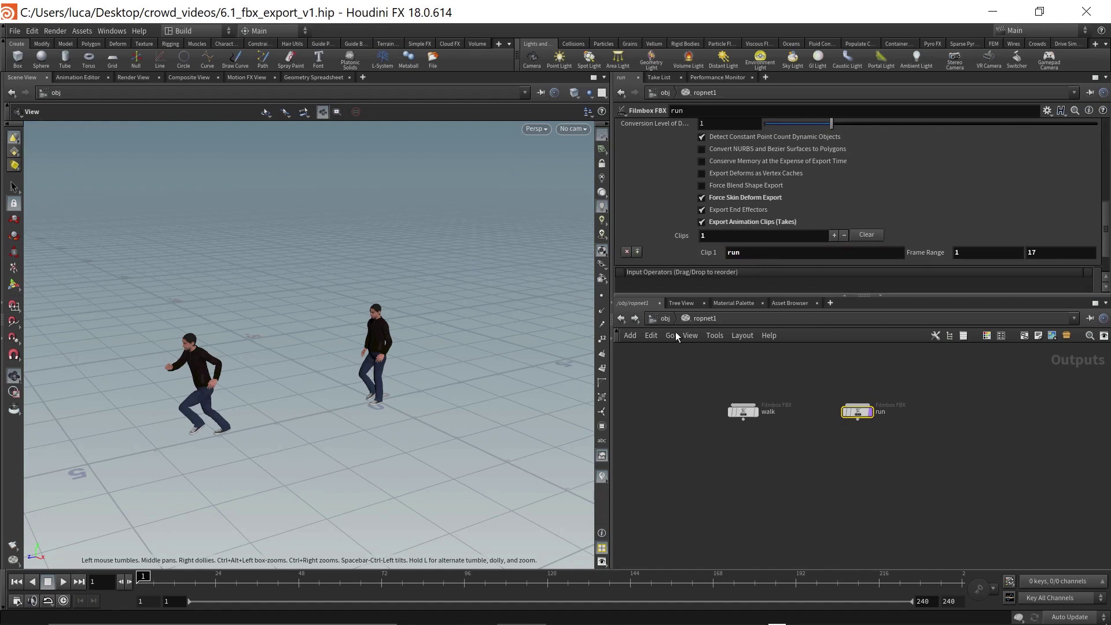
{"action": "scroll", "coordinate": [737, 262], "scroll_direction": "up", "scroll_amount": 10}
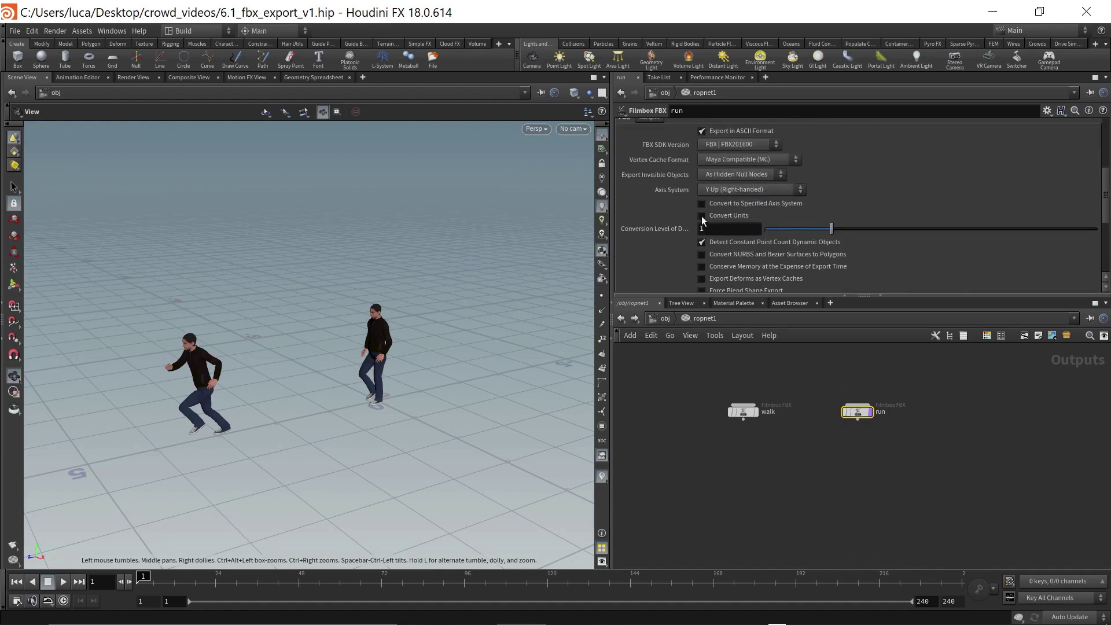
{"action": "scroll", "coordinate": [645, 176], "scroll_direction": "up", "scroll_amount": 1}
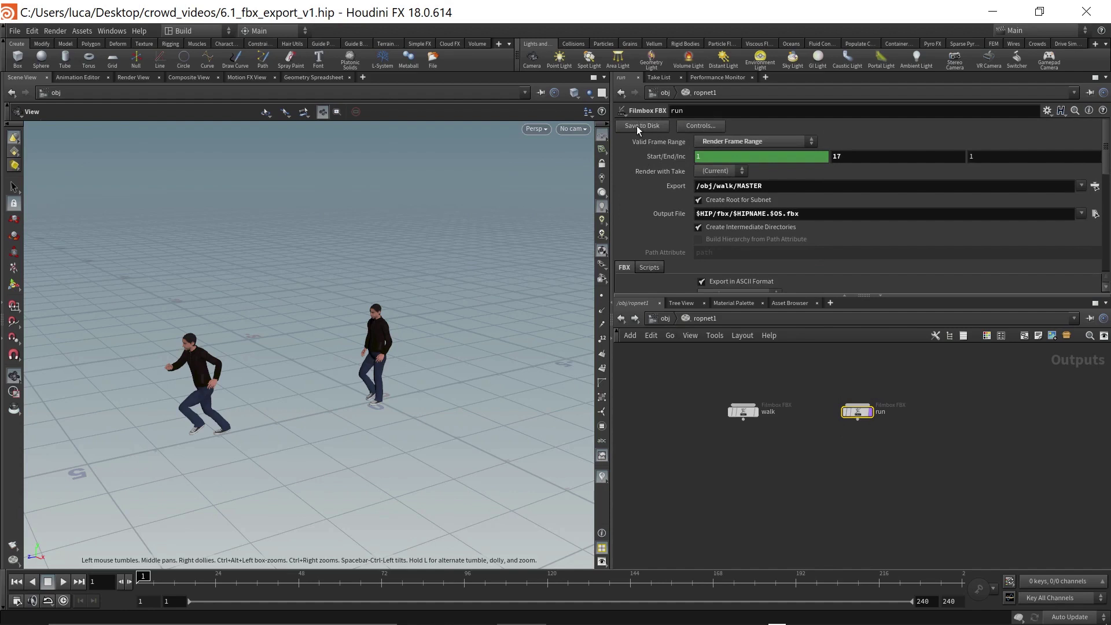
{"action": "left_click", "coordinate": [633, 126]}
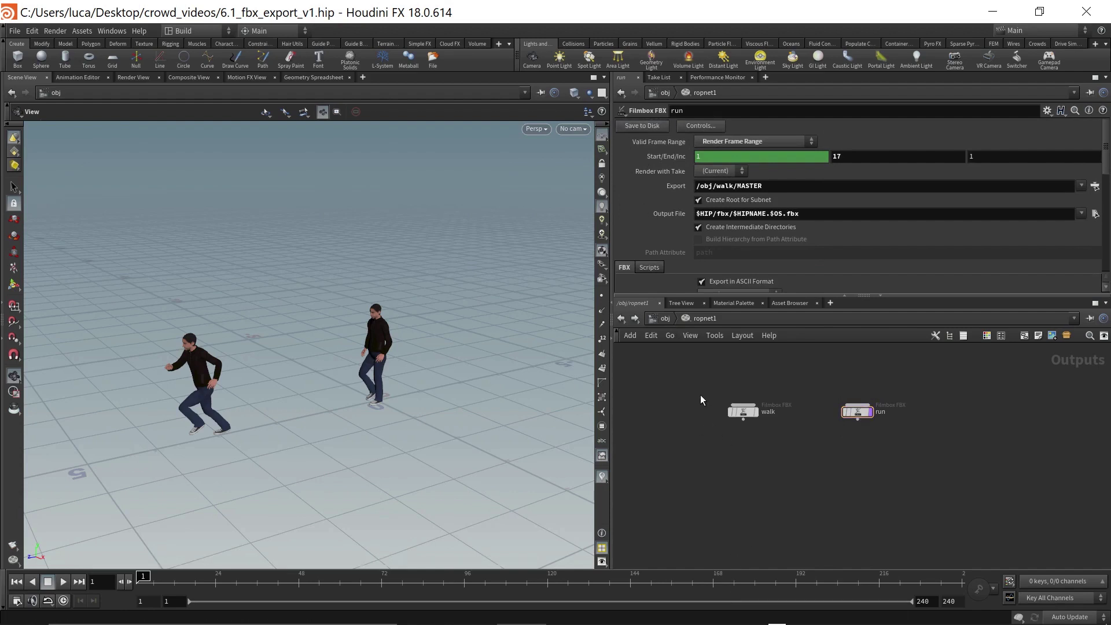
Step: Import the exported file 6.1_fbx_export_v1.walk.fbx into the obj network
{"action": "left_click", "coordinate": [656, 319]}
{"action": "scroll", "coordinate": [769, 487], "scroll_direction": "down", "scroll_amount": 1}
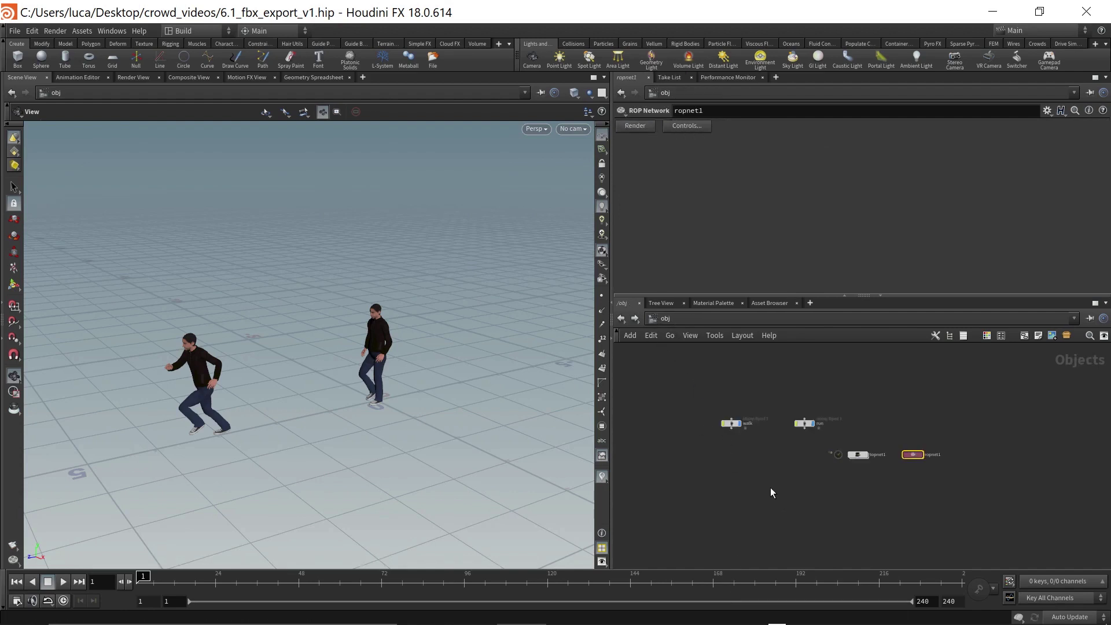
{"action": "scroll", "coordinate": [769, 470], "scroll_direction": "up", "scroll_amount": 1}
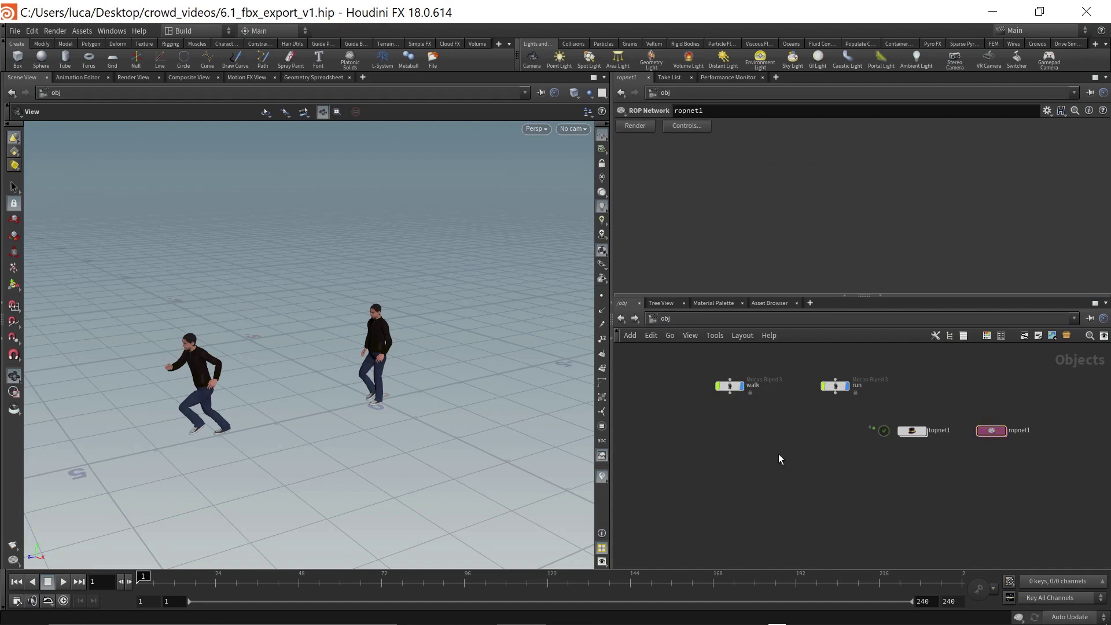
{"action": "left_click", "coordinate": [14, 31]}
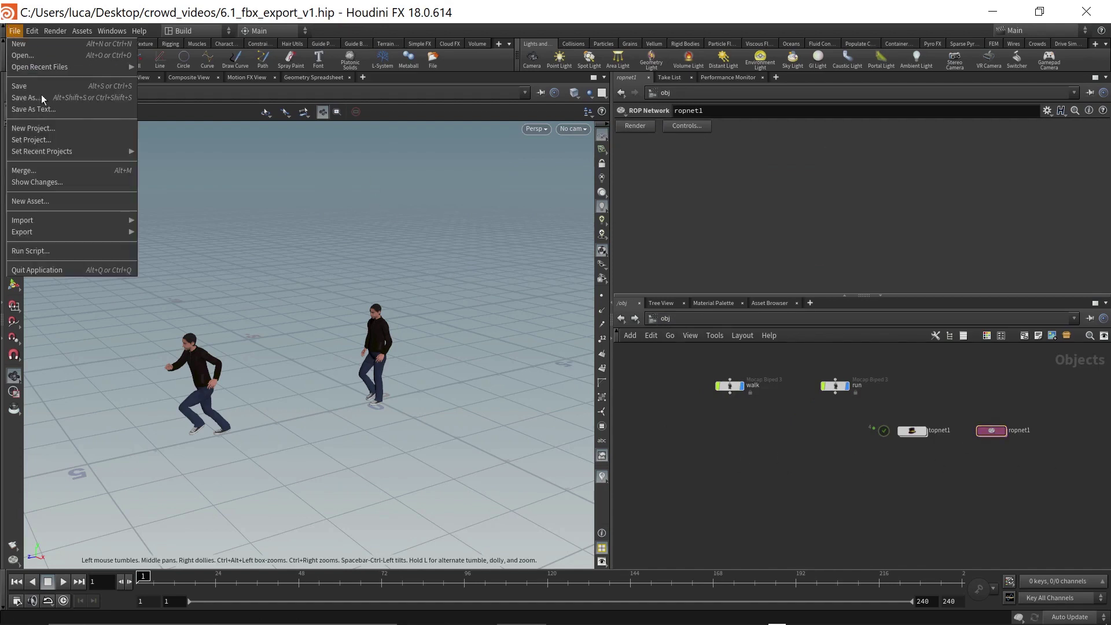
{"action": "mouse_move", "coordinate": [75, 225]}
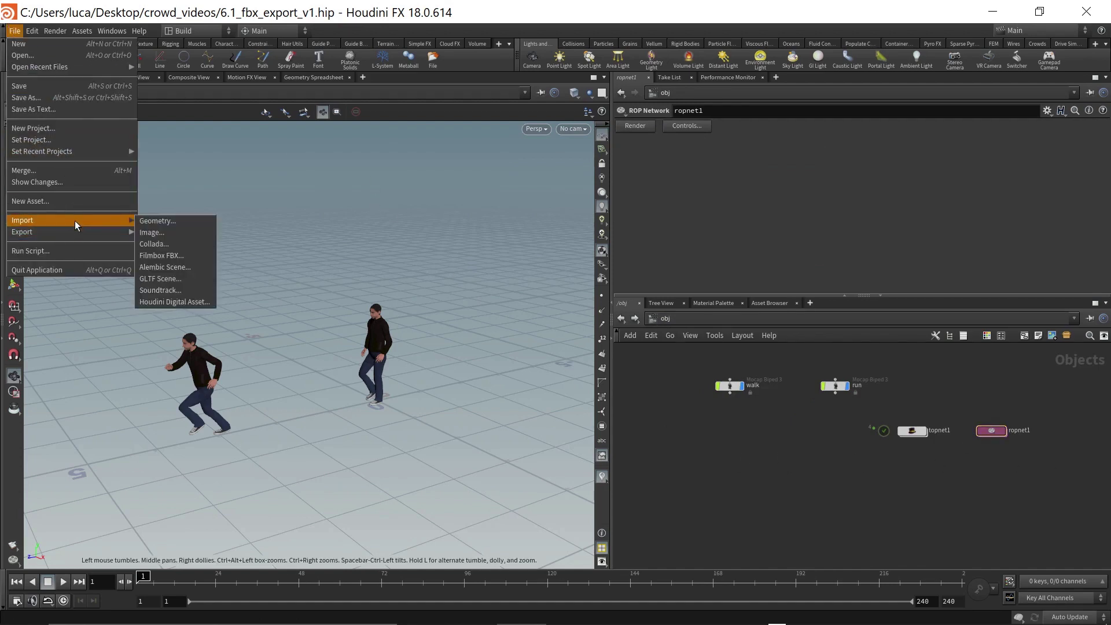
{"action": "left_click", "coordinate": [161, 258]}
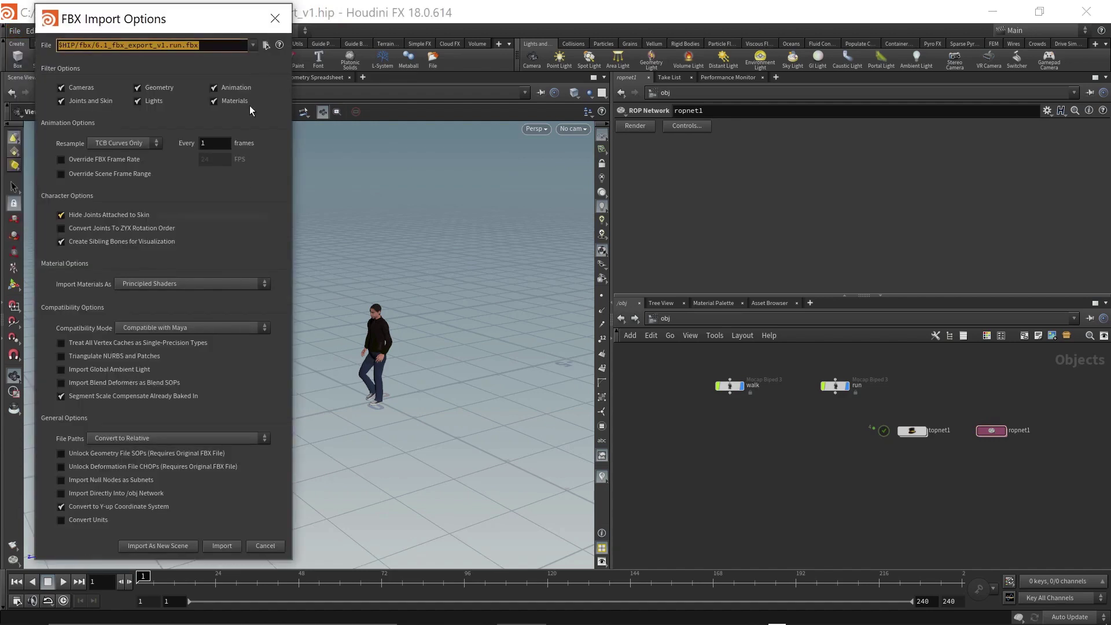
{"action": "left_click", "coordinate": [266, 46]}
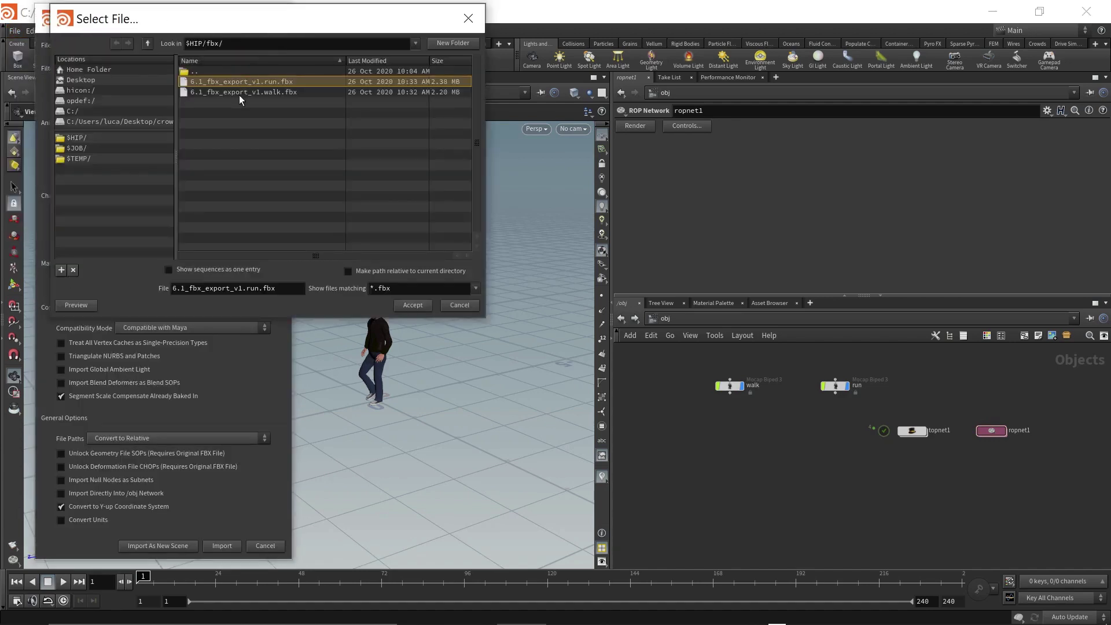
{"action": "left_click", "coordinate": [242, 92]}
{"action": "left_click", "coordinate": [413, 305]}
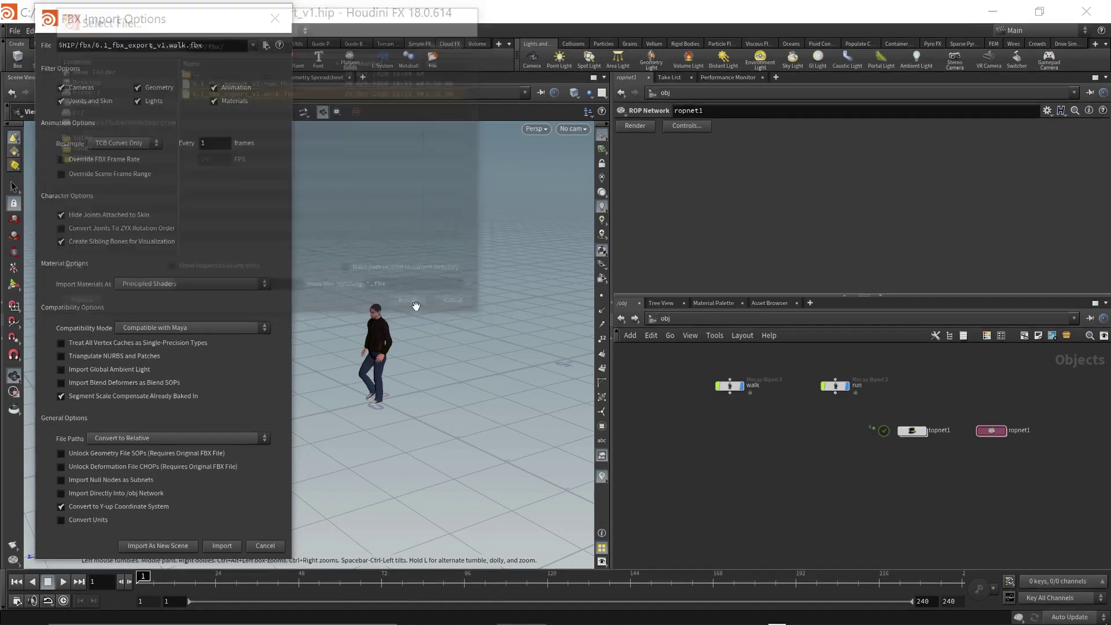
{"action": "left_click", "coordinate": [223, 546]}
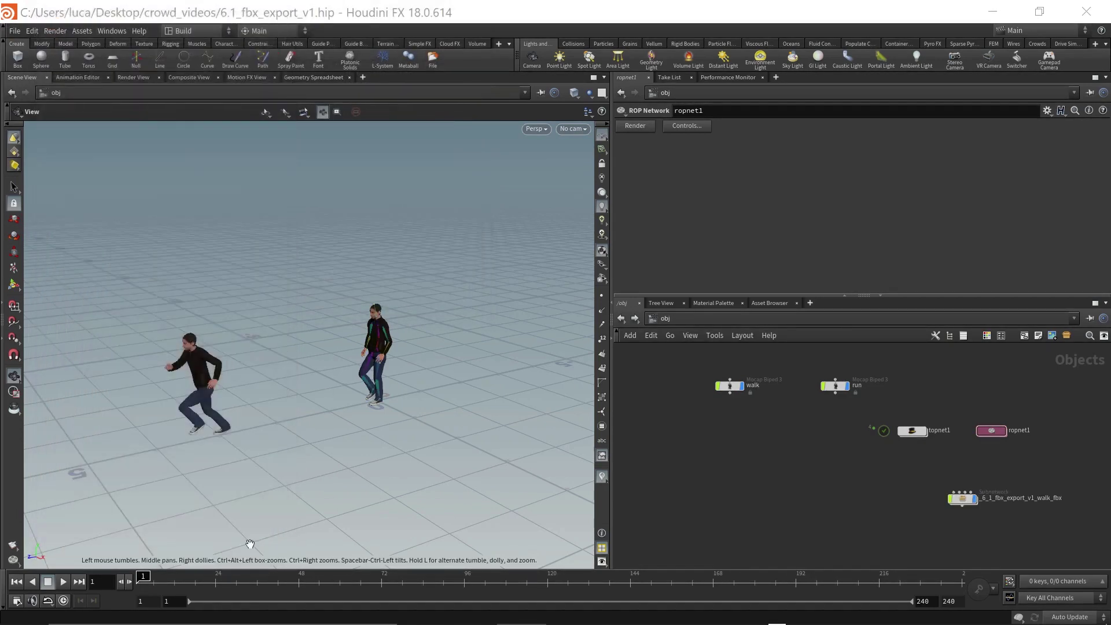
Step: Place the imported walk FBX subnetwork below the walk biped and turn off display of the walk and run bipeds
{"action": "left_click_drag", "start_coordinate": [962, 499], "coordinate": [717, 470]}
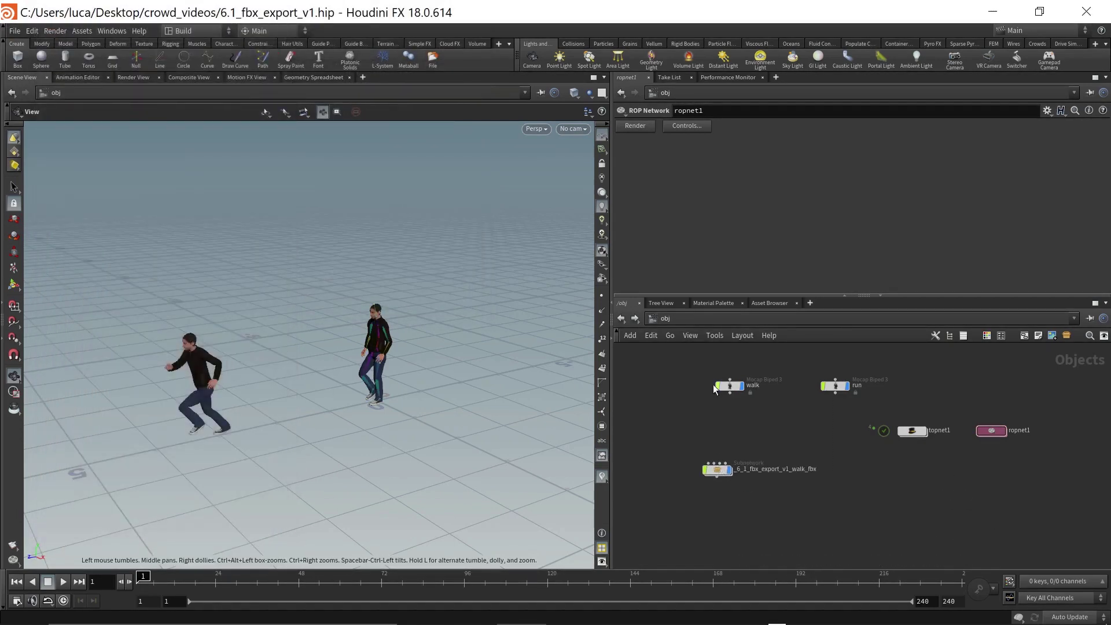
{"action": "left_click_drag", "start_coordinate": [702, 368], "coordinate": [866, 404]}
{"action": "left_click", "coordinate": [846, 386]}
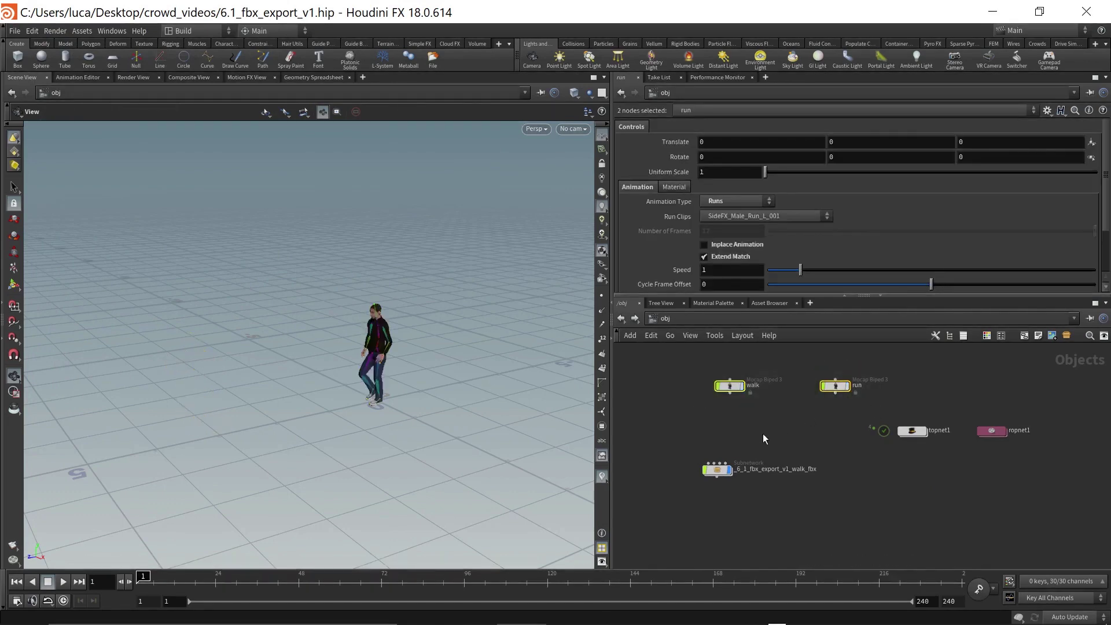
Step: Inspect the imported walk character's mesh and skeleton up close and scrub through its animation
{"action": "left_click", "coordinate": [718, 470]}
{"action": "right_click_drag", "start_coordinate": [337, 359], "coordinate": [434, 334]}
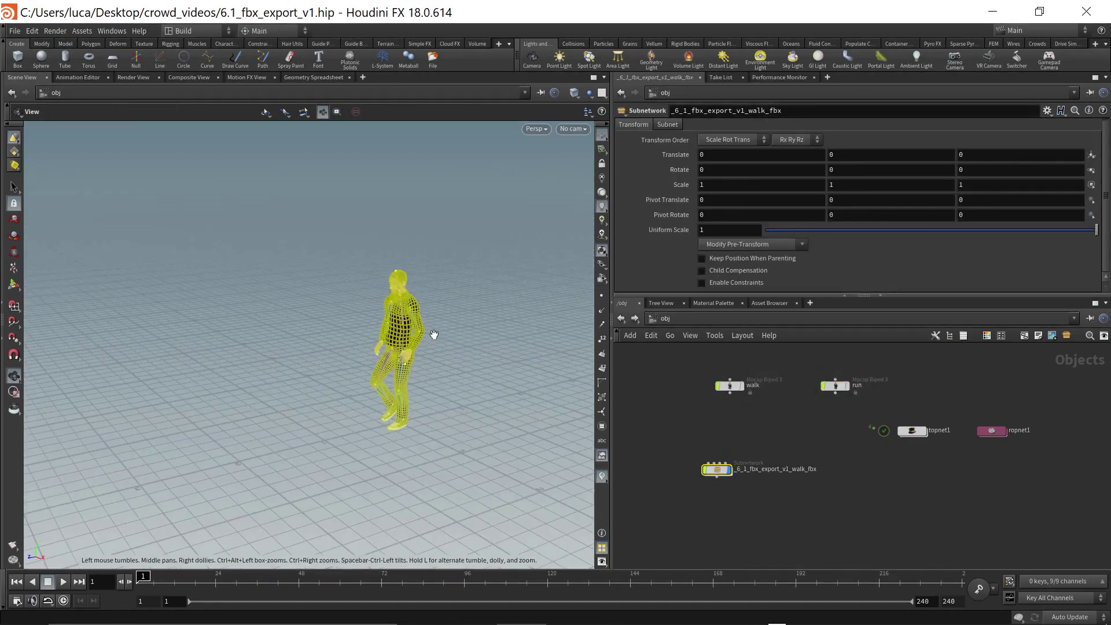
{"action": "left_click_drag", "start_coordinate": [433, 335], "coordinate": [456, 324]}
{"action": "left_click_drag", "start_coordinate": [167, 589], "coordinate": [139, 580]}
{"action": "right_click_drag", "start_coordinate": [340, 479], "coordinate": [366, 411]}
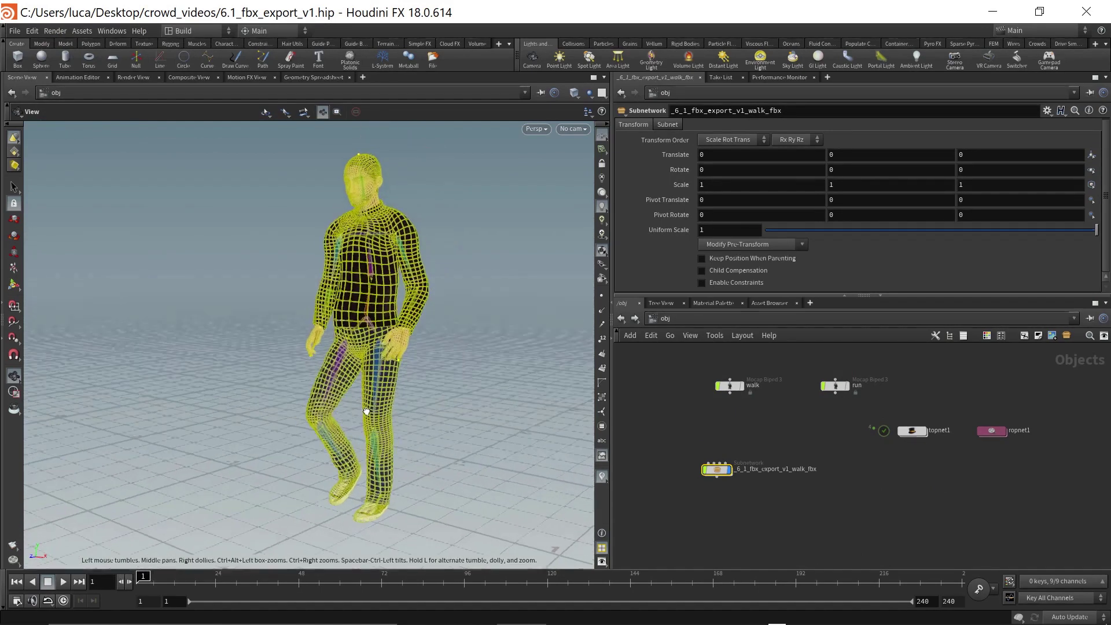
{"action": "mouse_move", "coordinate": [143, 579]}
{"action": "left_mouse_down"}
{"action": "mouse_move", "coordinate": [271, 581]}
{"action": "mouse_move", "coordinate": [142, 579]}
{"action": "left_mouse_up"}
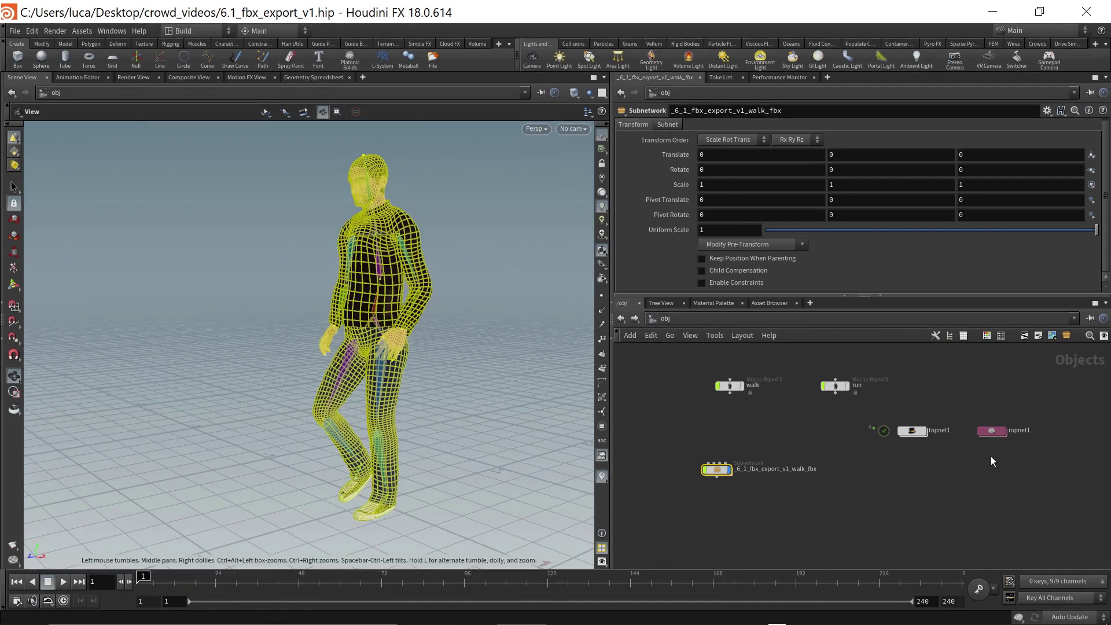
Step: Review the walk Filmbox FBX node's export path, render frame range and animation clip settings in ropnet1
{"action": "scroll", "coordinate": [946, 450], "scroll_direction": "up", "scroll_amount": 2}
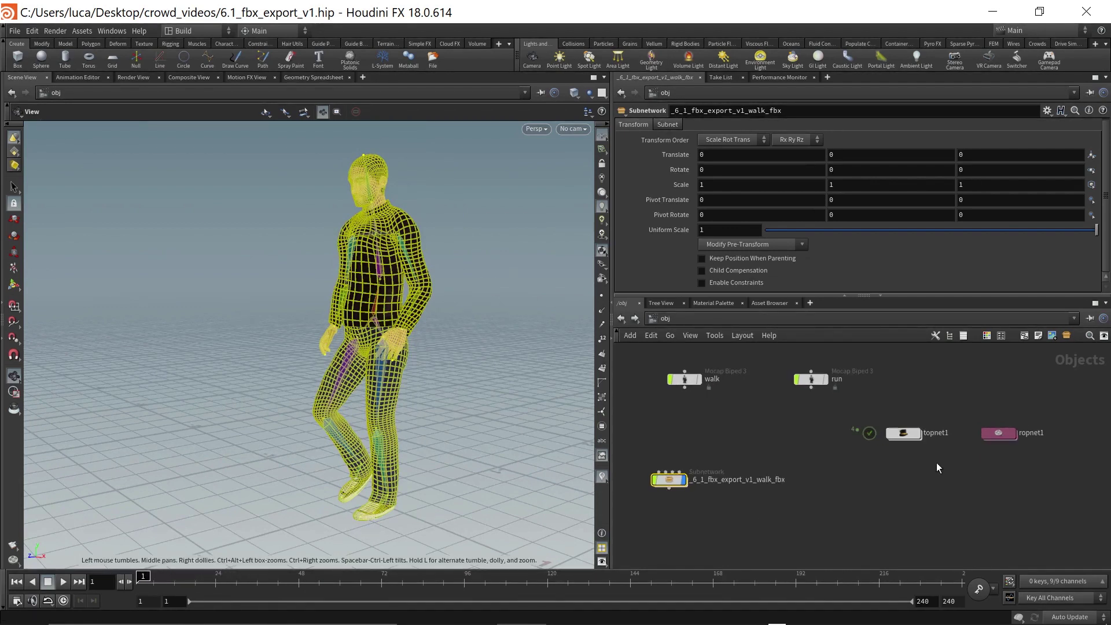
{"action": "left_click", "coordinate": [998, 436]}
{"action": "double_click", "coordinate": [998, 436]}
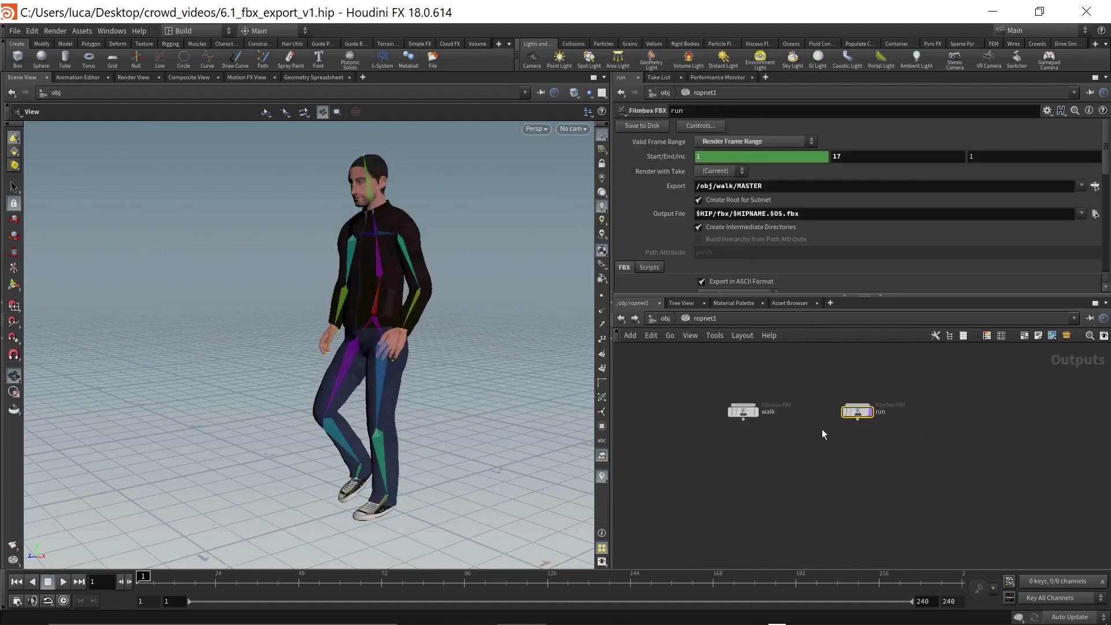
{"action": "left_click", "coordinate": [747, 412]}
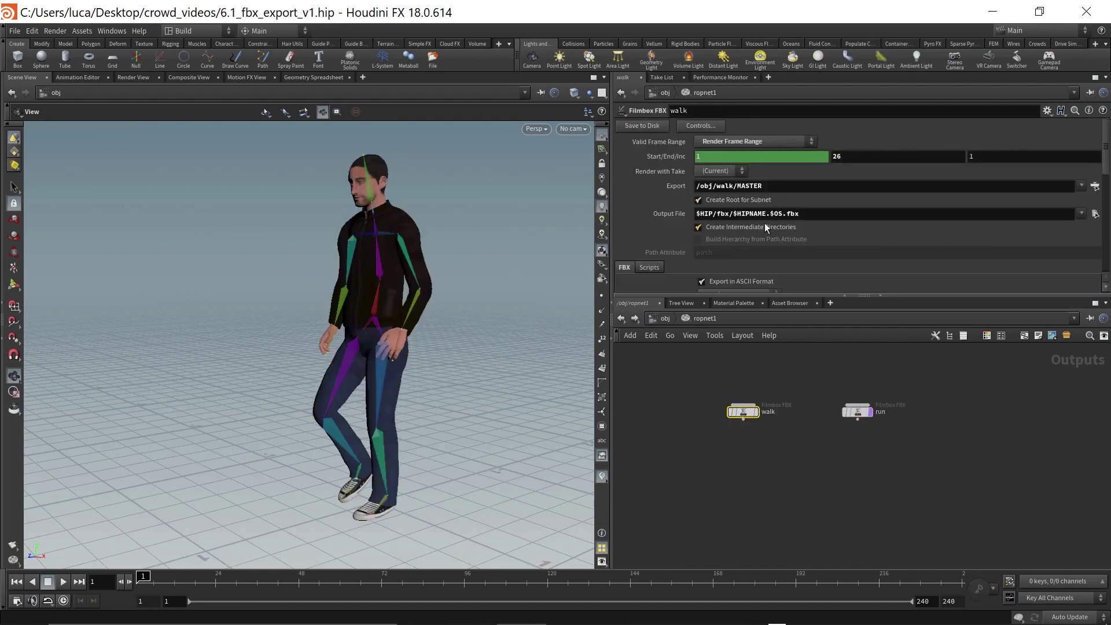
{"action": "scroll", "coordinate": [820, 194], "scroll_direction": "down", "scroll_amount": 10}
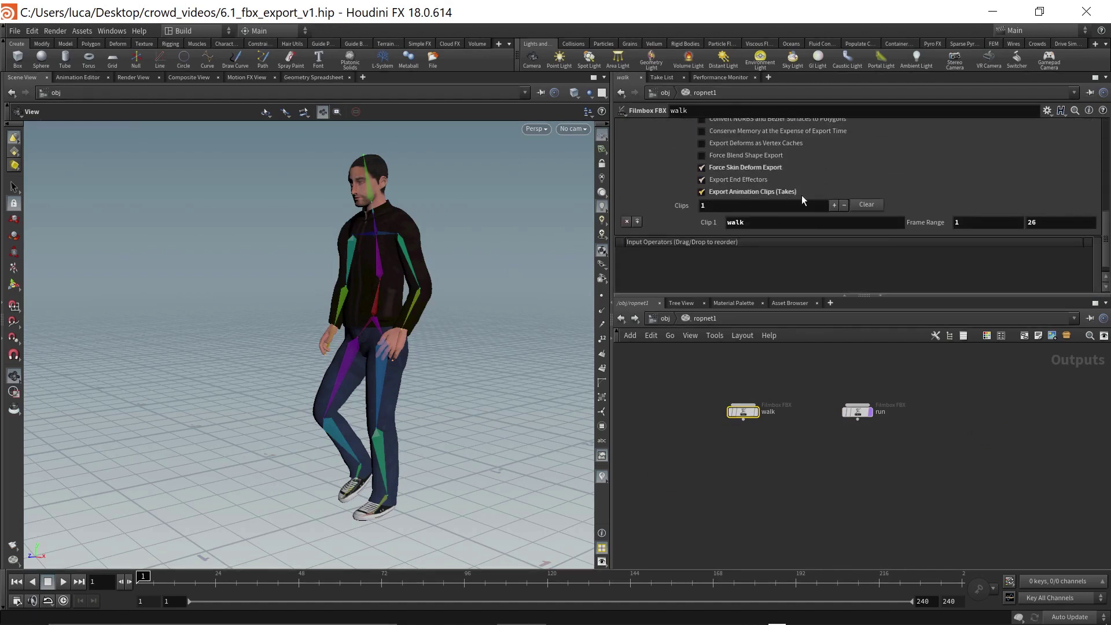
{"action": "left_click", "coordinate": [1052, 223]}
{"action": "scroll", "coordinate": [891, 197], "scroll_direction": "up", "scroll_amount": 6}
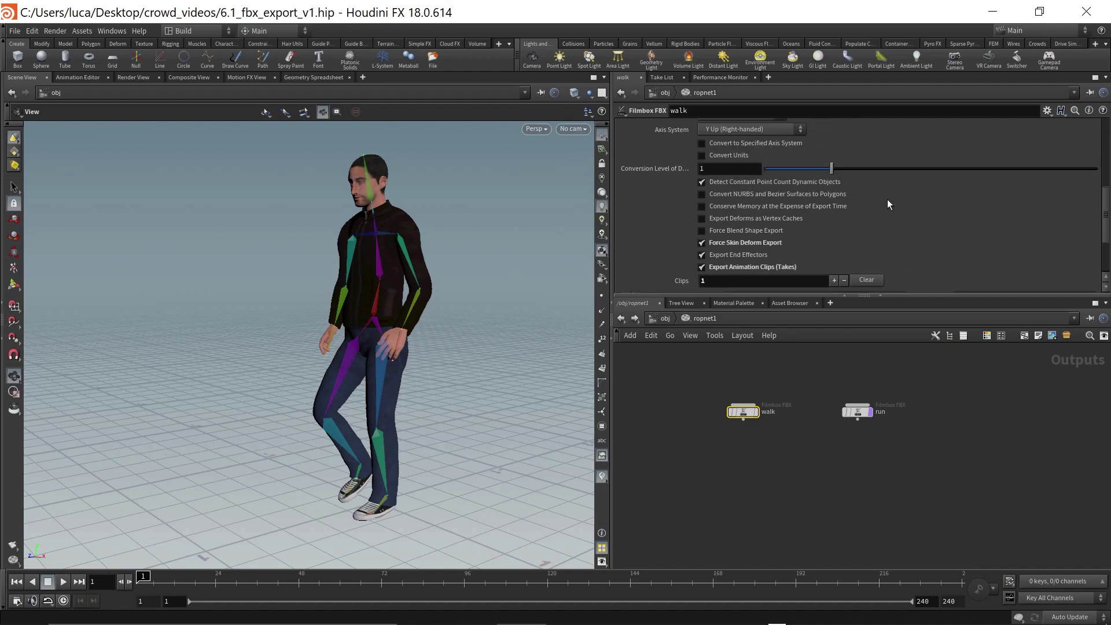
{"action": "scroll", "coordinate": [889, 204], "scroll_direction": "up", "scroll_amount": 3}
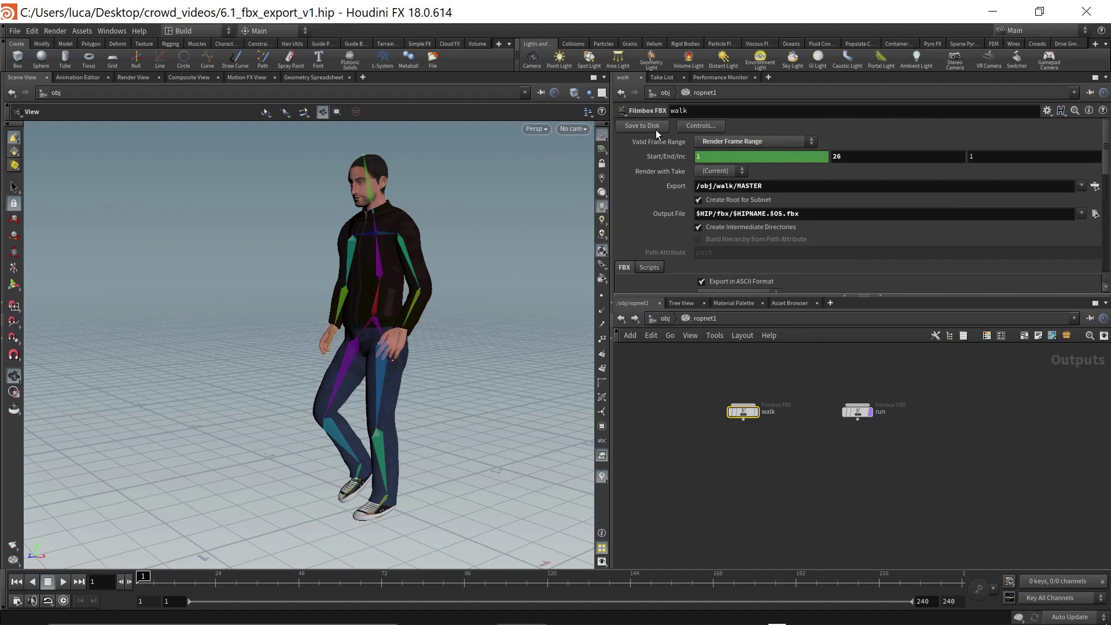
Step: Turn display of the walk and run bipeds back on and save both Filmbox FBX nodes to disk again
{"action": "left_click", "coordinate": [664, 319]}
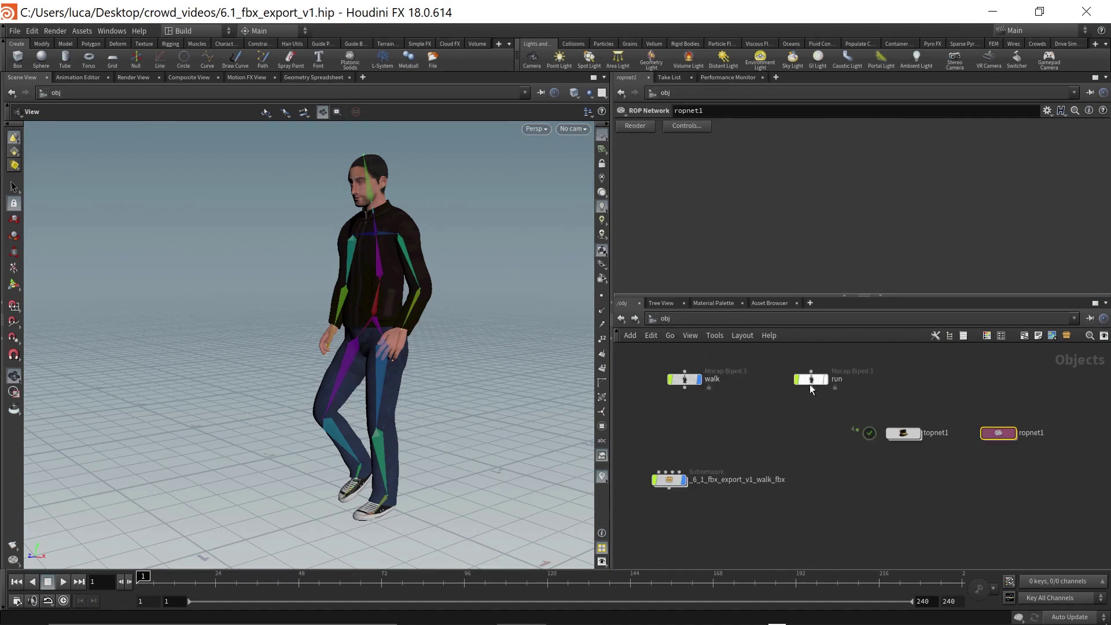
{"action": "left_click", "coordinate": [826, 381]}
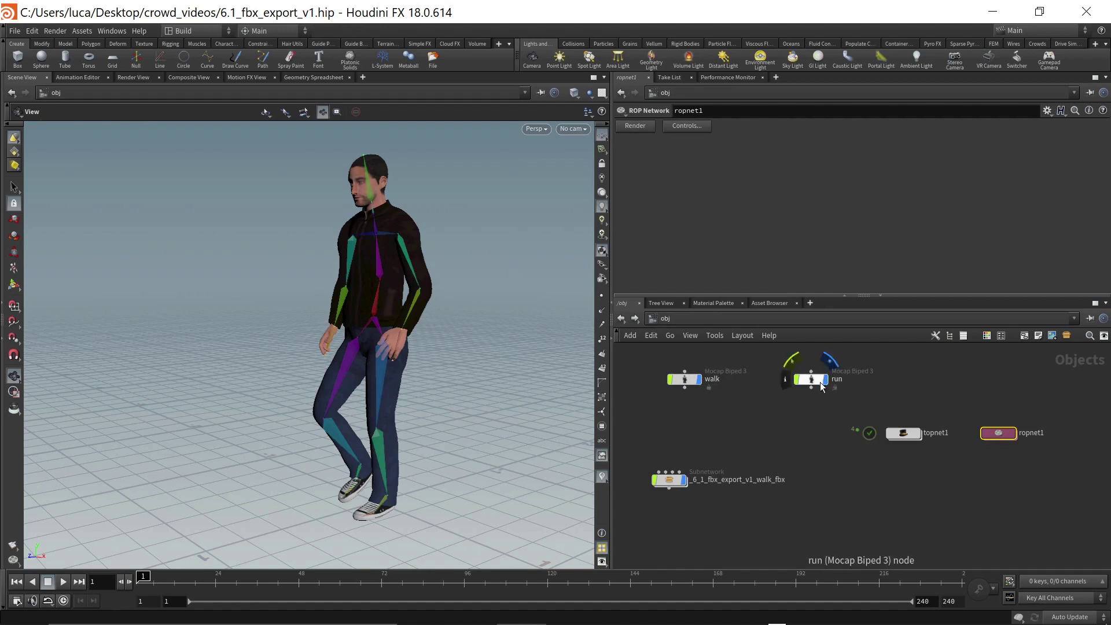
{"action": "double_click", "coordinate": [1007, 434]}
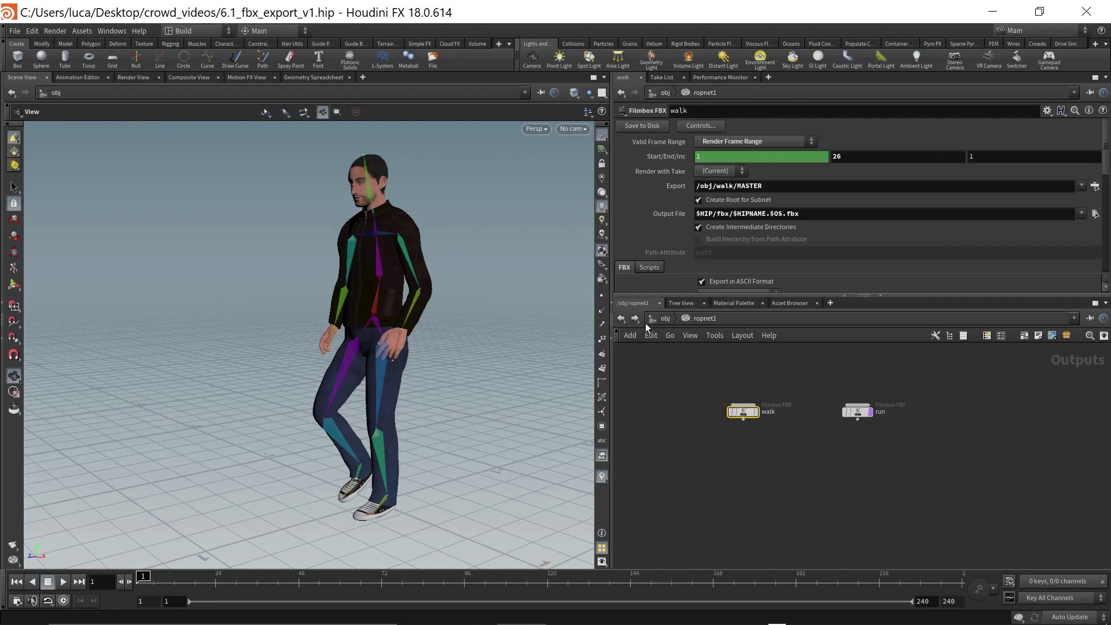
{"action": "left_click", "coordinate": [623, 320]}
{"action": "double_click", "coordinate": [1000, 434]}
{"action": "left_click", "coordinate": [638, 126]}
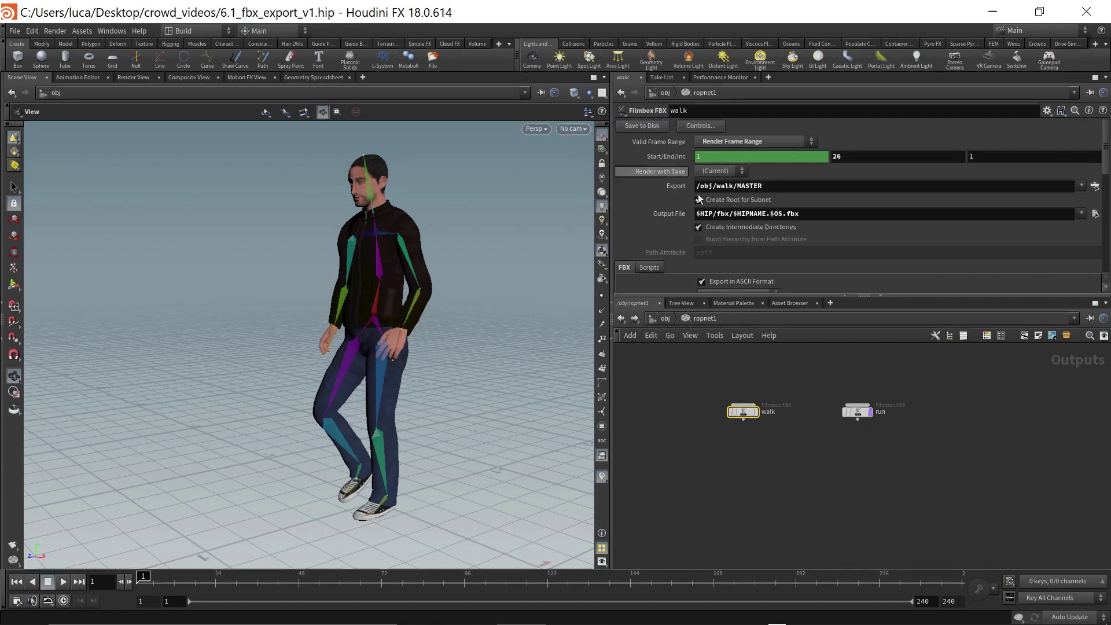
{"action": "left_click", "coordinate": [858, 411]}
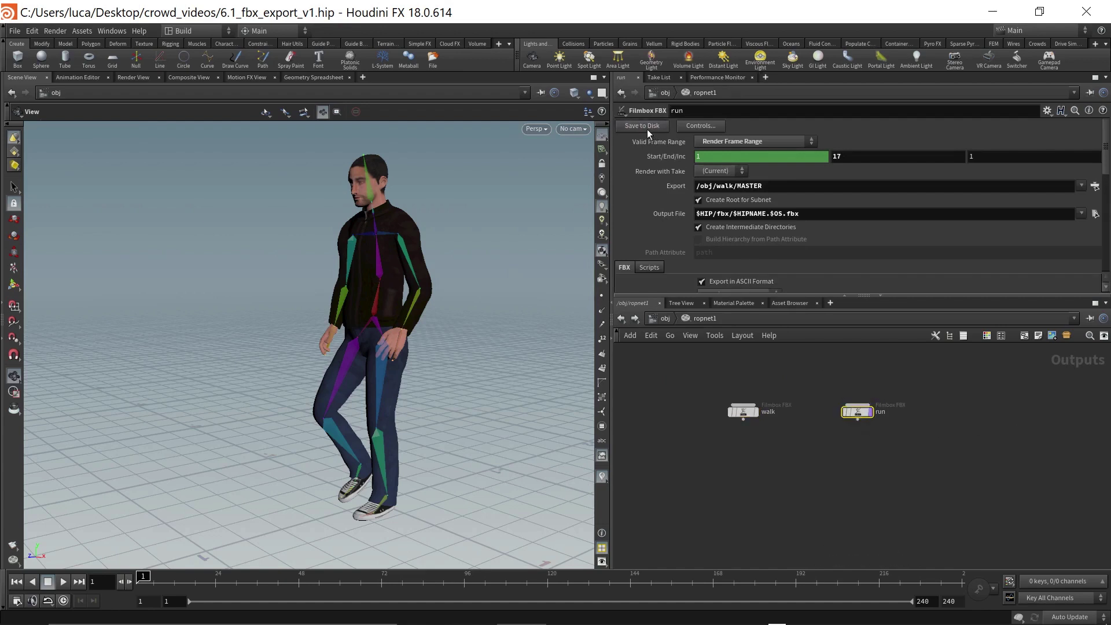
{"action": "left_click", "coordinate": [647, 129]}
Step: Delete the imported walk FBX subnetwork from the obj network and turn off display of the walk and run bipeds
{"action": "left_click", "coordinate": [660, 322]}
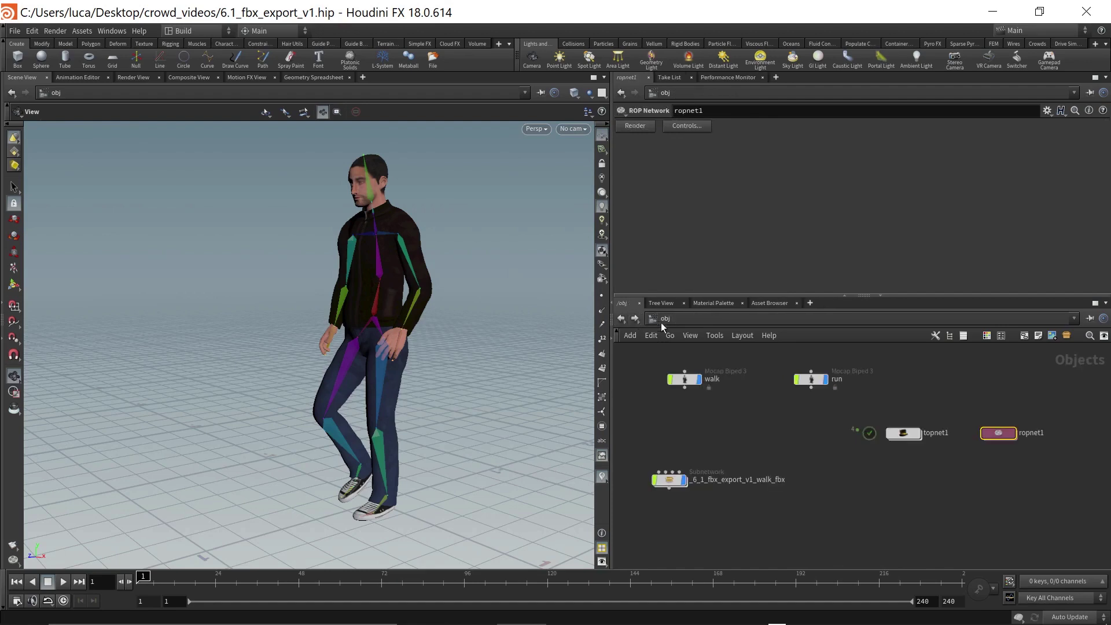
{"action": "left_click", "coordinate": [673, 484]}
{"action": "key", "text": "Delete"}
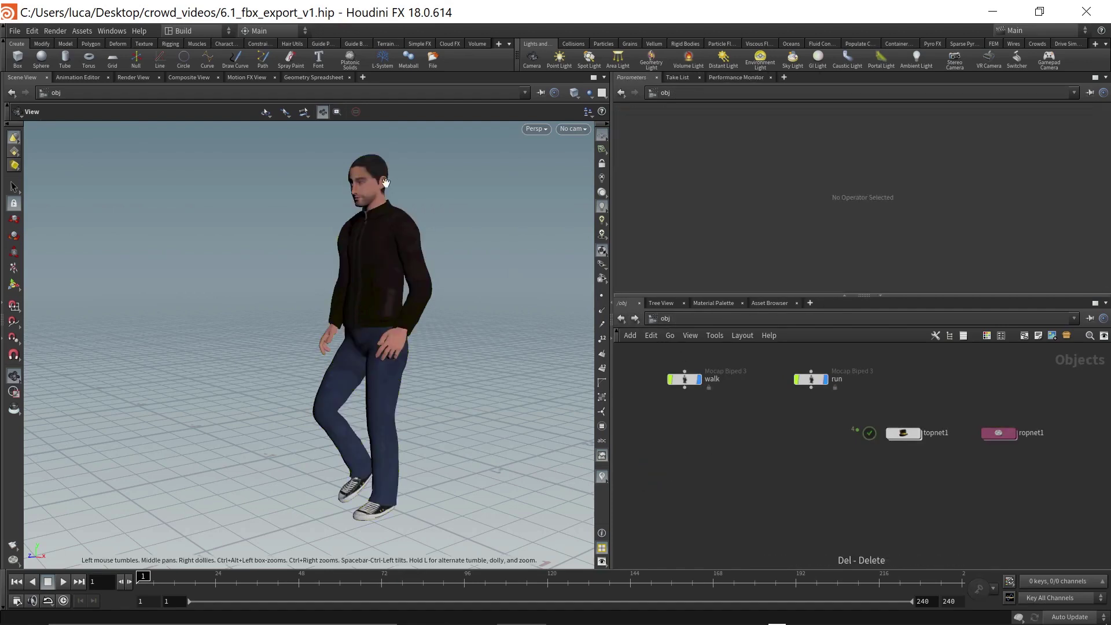
{"action": "left_click", "coordinate": [698, 379]}
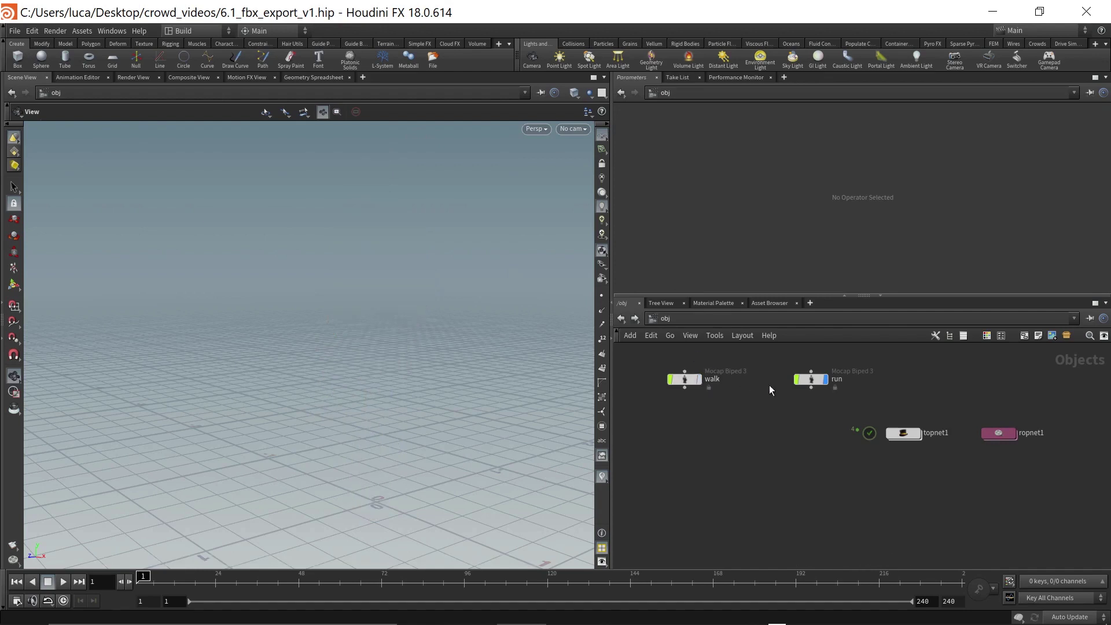
{"action": "left_click", "coordinate": [825, 379]}
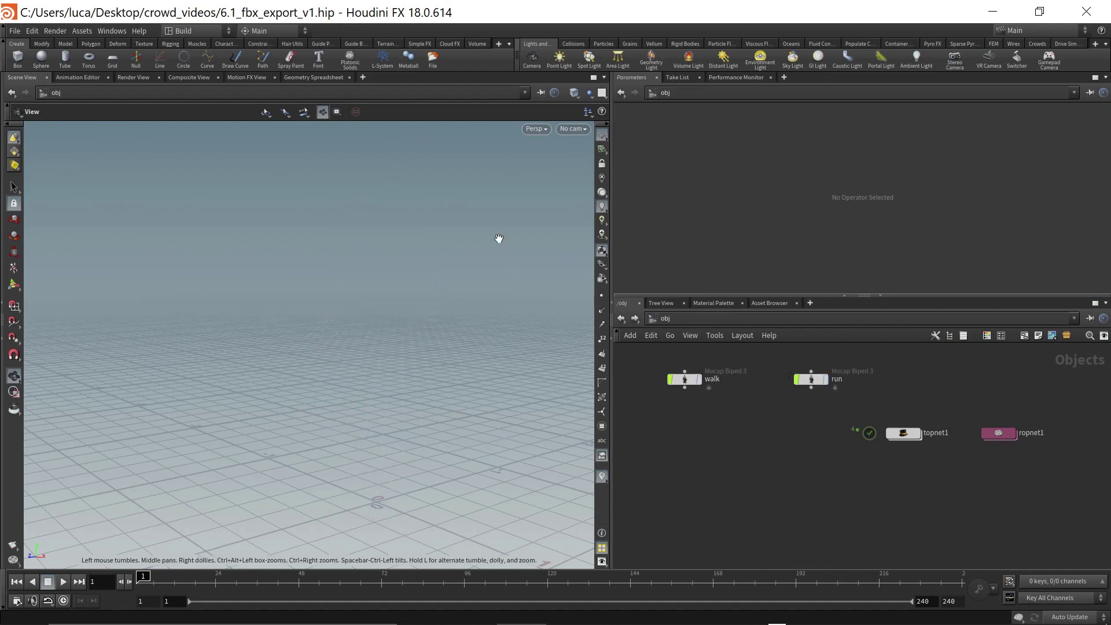
Step: Import the exported file 6.1_fbx_export_v1.walk.fbx from $HIP/fbx as a Filmbox FBX into the current scene
{"action": "left_click", "coordinate": [14, 31]}
{"action": "mouse_move", "coordinate": [56, 222]}
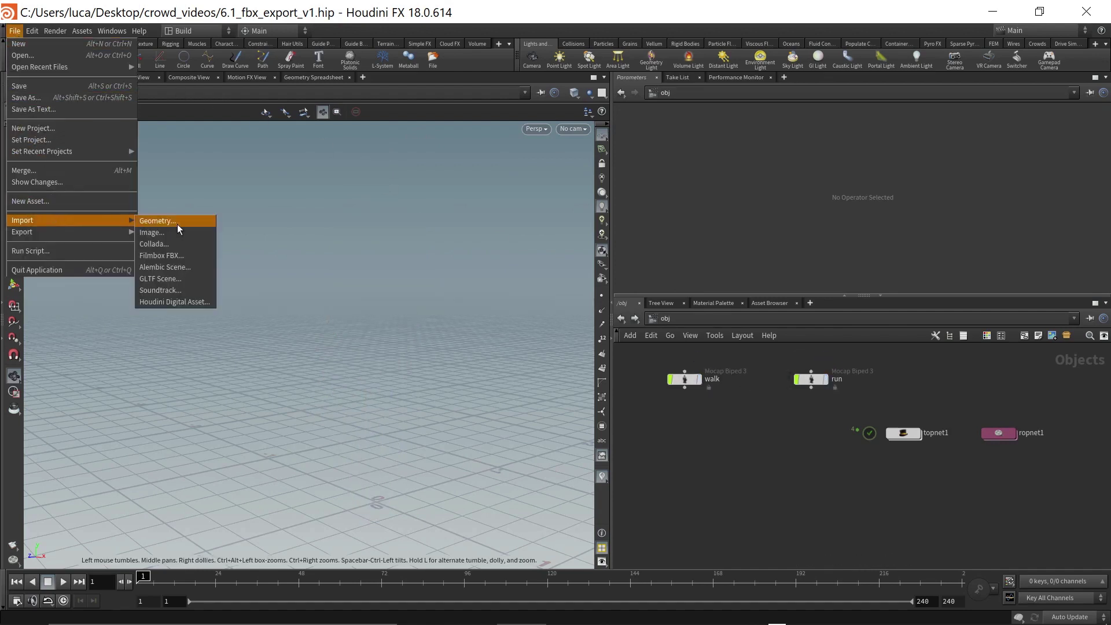
{"action": "left_click", "coordinate": [186, 259]}
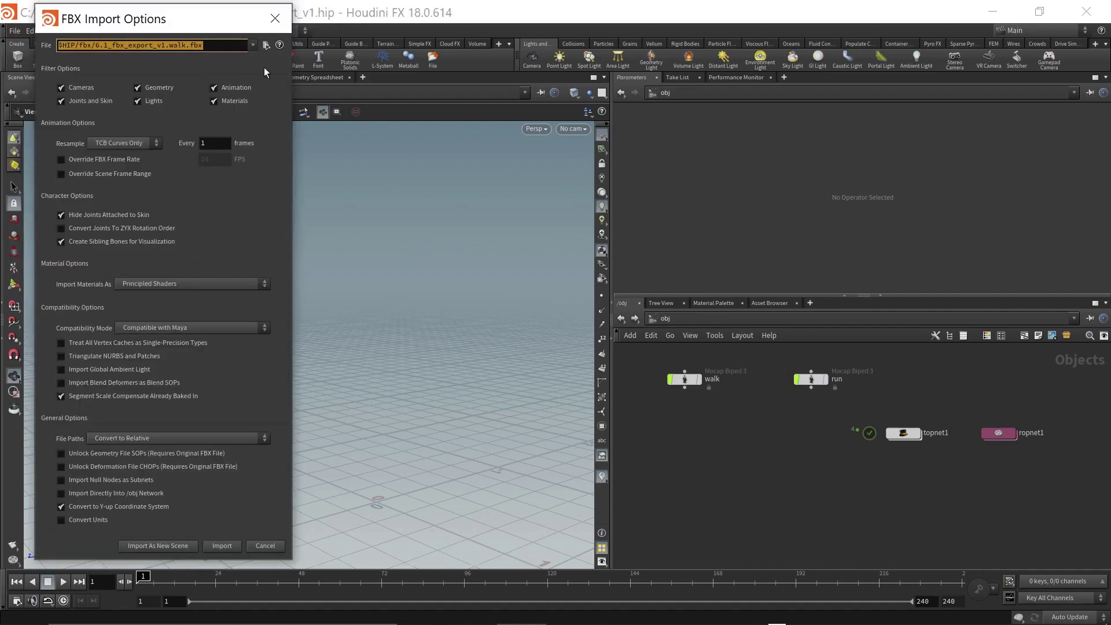
{"action": "left_click", "coordinate": [265, 45]}
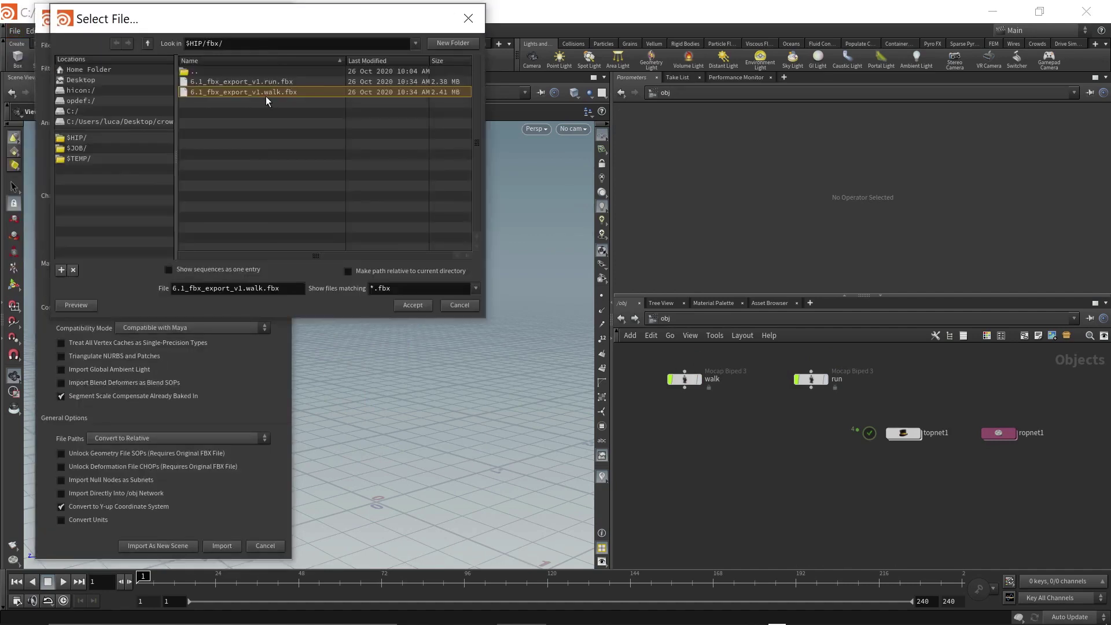
{"action": "left_click", "coordinate": [415, 307]}
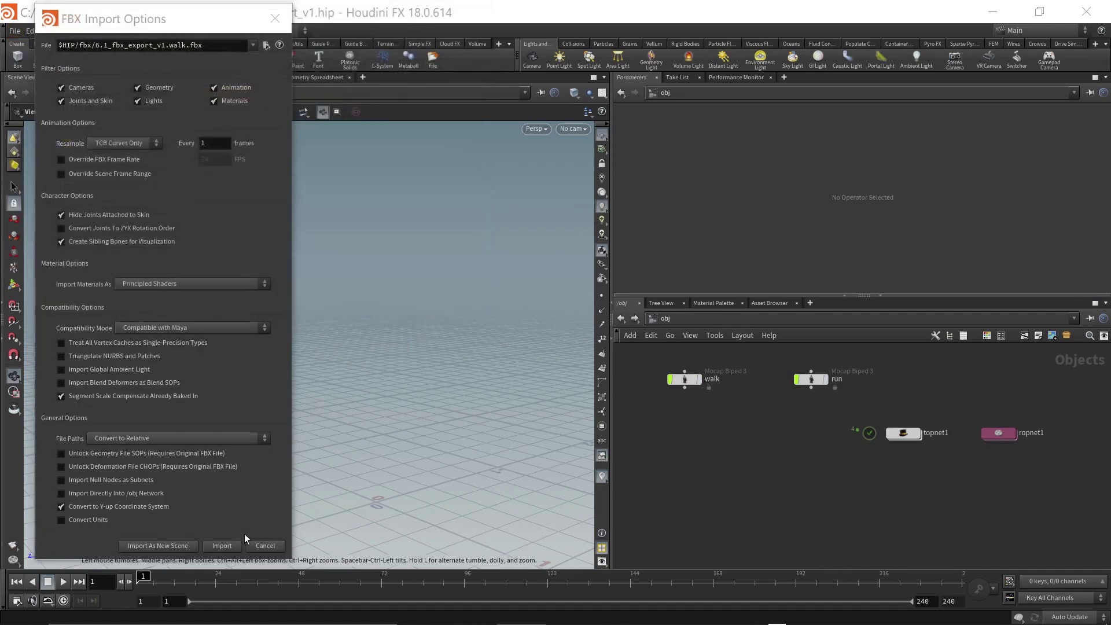
{"action": "left_click", "coordinate": [222, 546]}
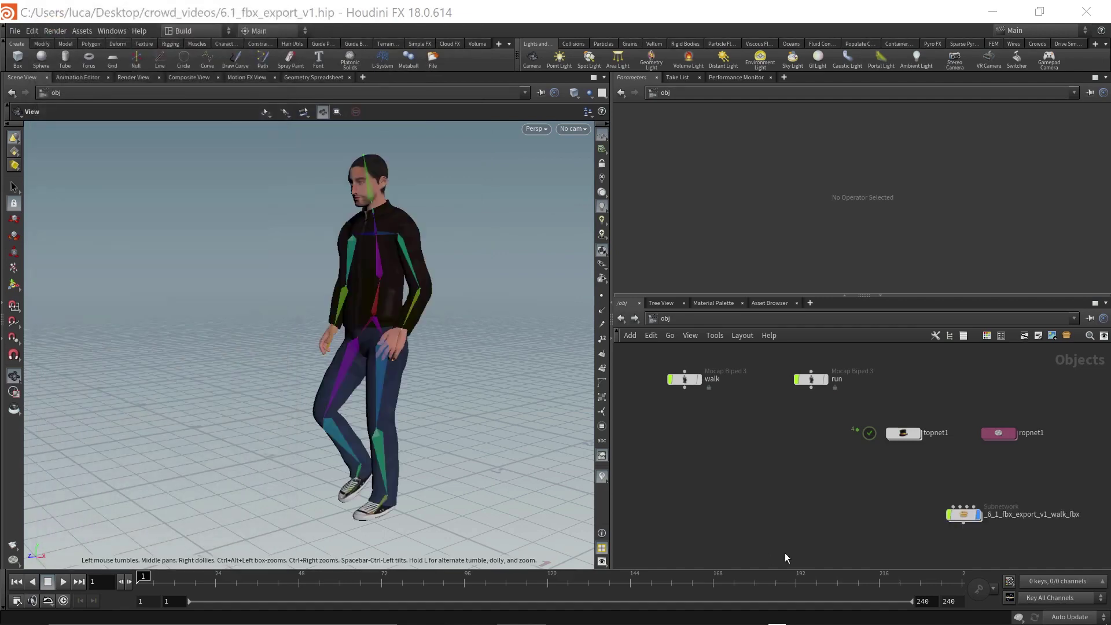
Step: Place the imported walk FBX subnetwork below the walk biped and scrub through its opening frames from a higher viewpoint
{"action": "mouse_move", "coordinate": [144, 577]}
{"action": "left_mouse_down"}
{"action": "mouse_move", "coordinate": [220, 576]}
{"action": "mouse_move", "coordinate": [138, 576]}
{"action": "left_mouse_up"}
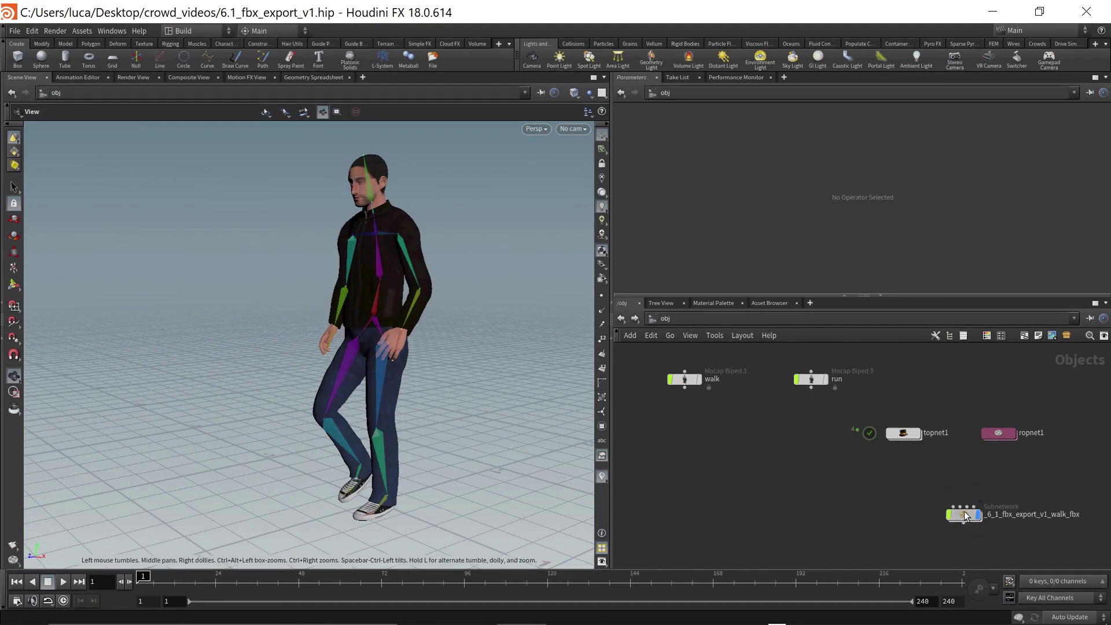
{"action": "left_click_drag", "start_coordinate": [964, 515], "coordinate": [706, 507]}
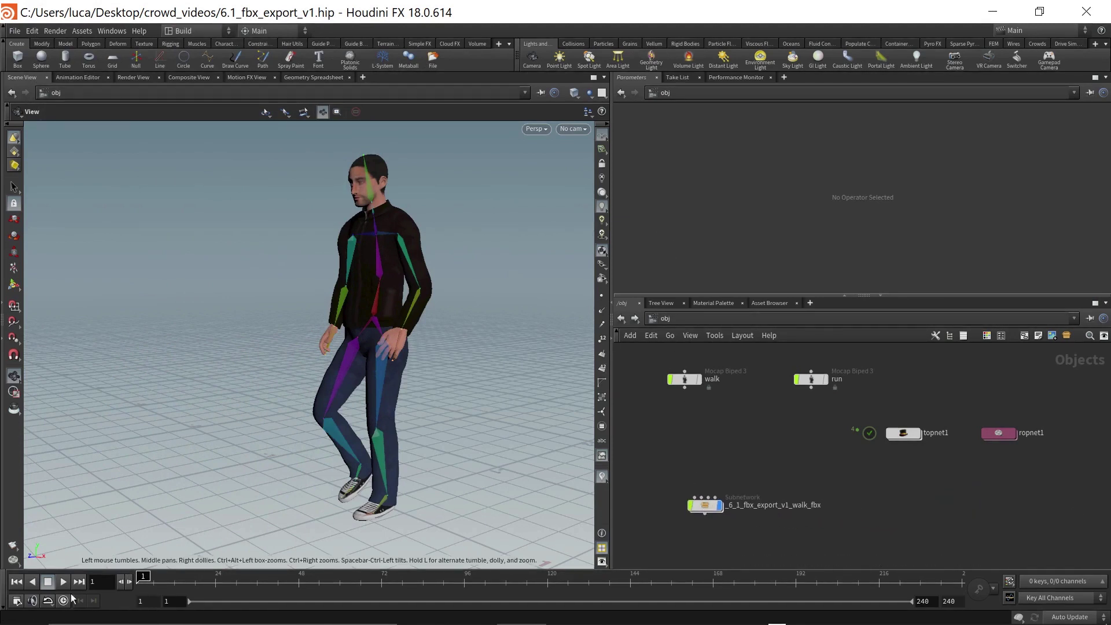
{"action": "mouse_move", "coordinate": [157, 585]}
{"action": "left_mouse_down"}
{"action": "mouse_move", "coordinate": [220, 579]}
{"action": "mouse_move", "coordinate": [142, 578]}
{"action": "left_mouse_up"}
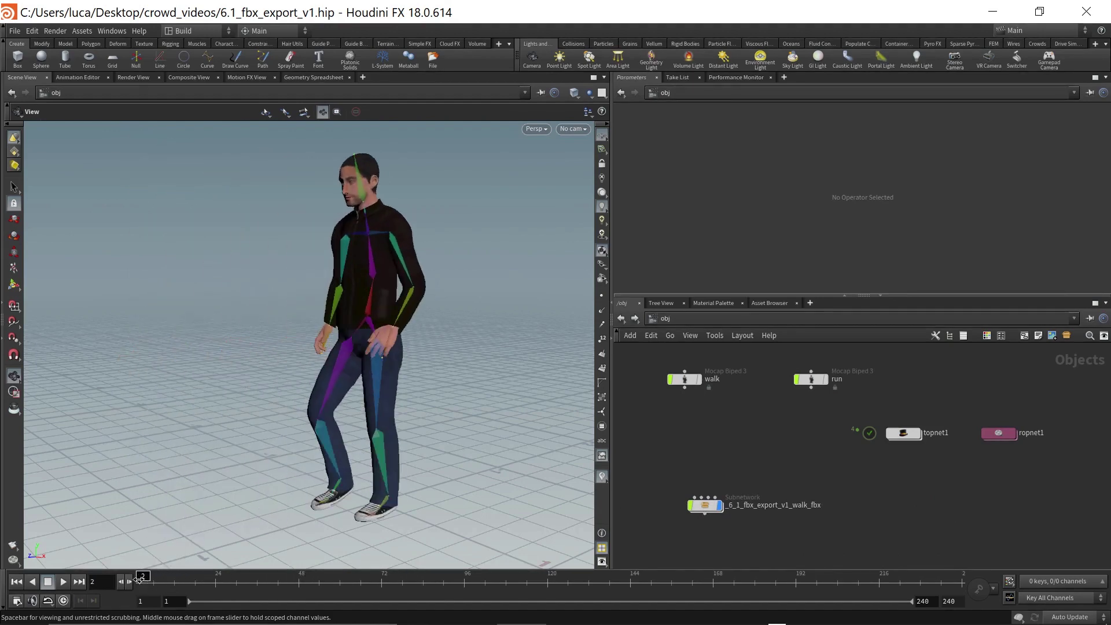
{"action": "scroll", "coordinate": [268, 327], "scroll_direction": "down", "scroll_amount": 3}
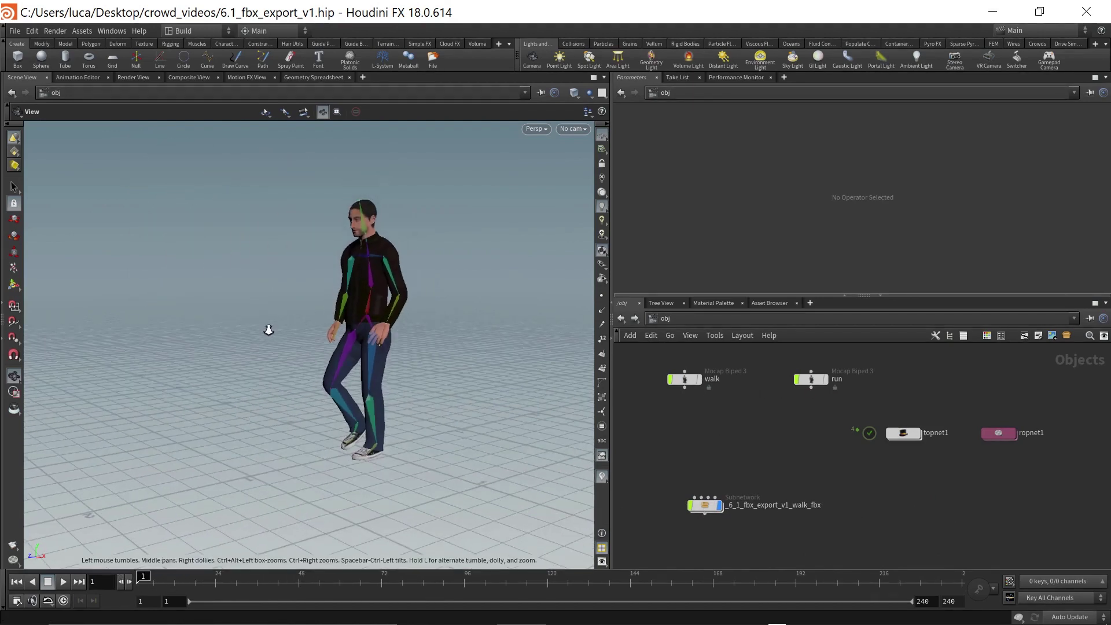
{"action": "left_click_drag", "start_coordinate": [268, 327], "coordinate": [252, 469]}
{"action": "left_click_drag", "start_coordinate": [177, 578], "coordinate": [143, 578]}
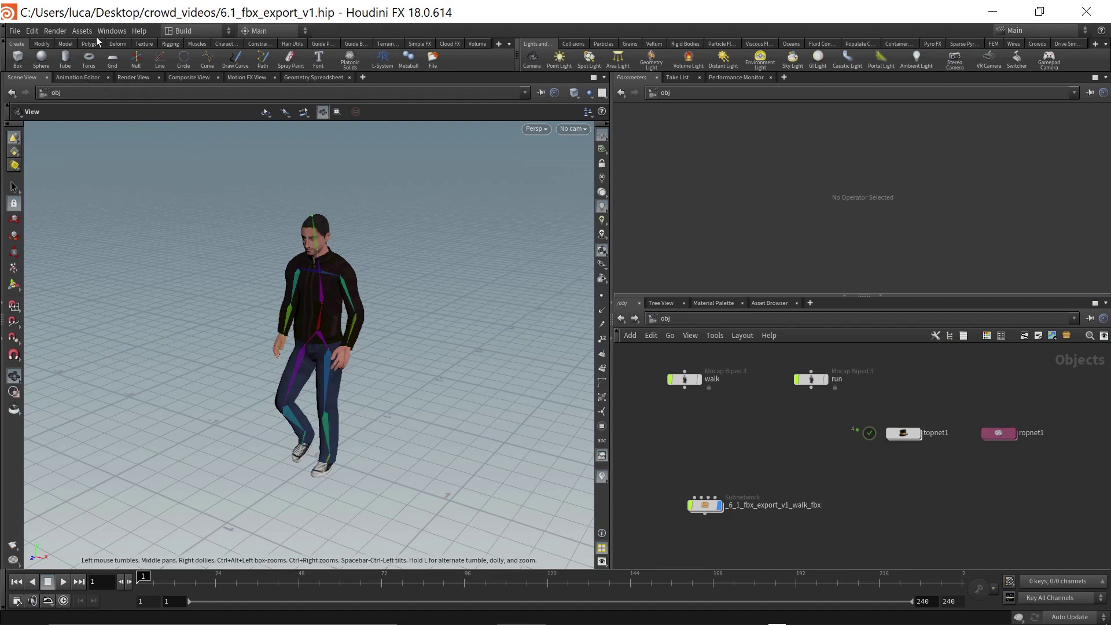
Step: Open an Hscript Textport and print the help for the opset command
{"action": "left_click", "coordinate": [112, 31]}
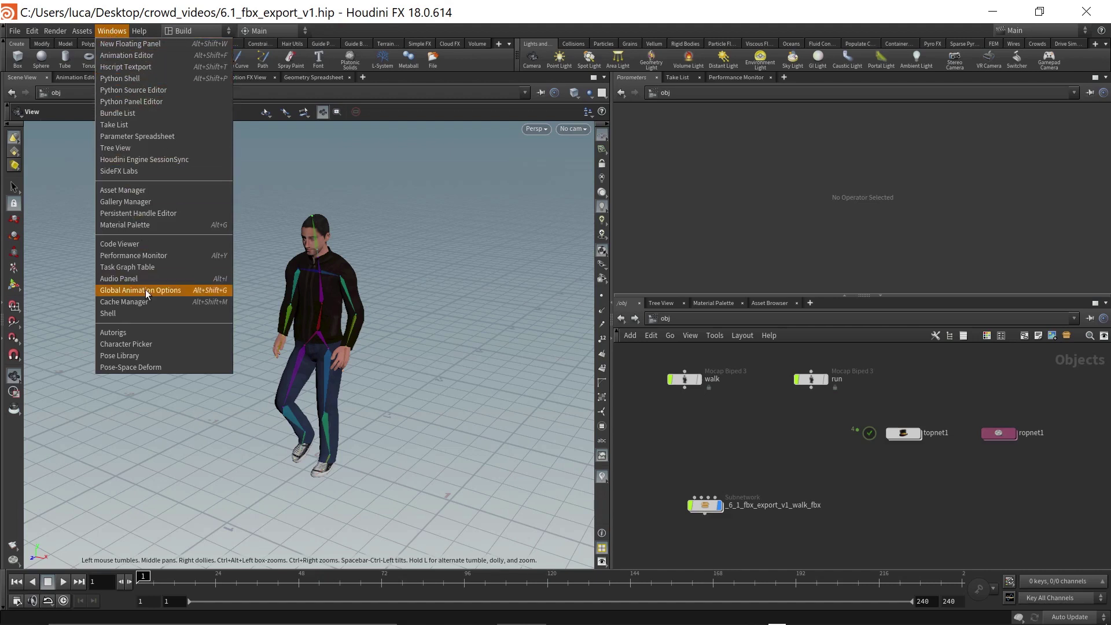
{"action": "left_click", "coordinate": [136, 68]}
{"action": "left_click_drag", "start_coordinate": [165, 26], "coordinate": [619, 70]}
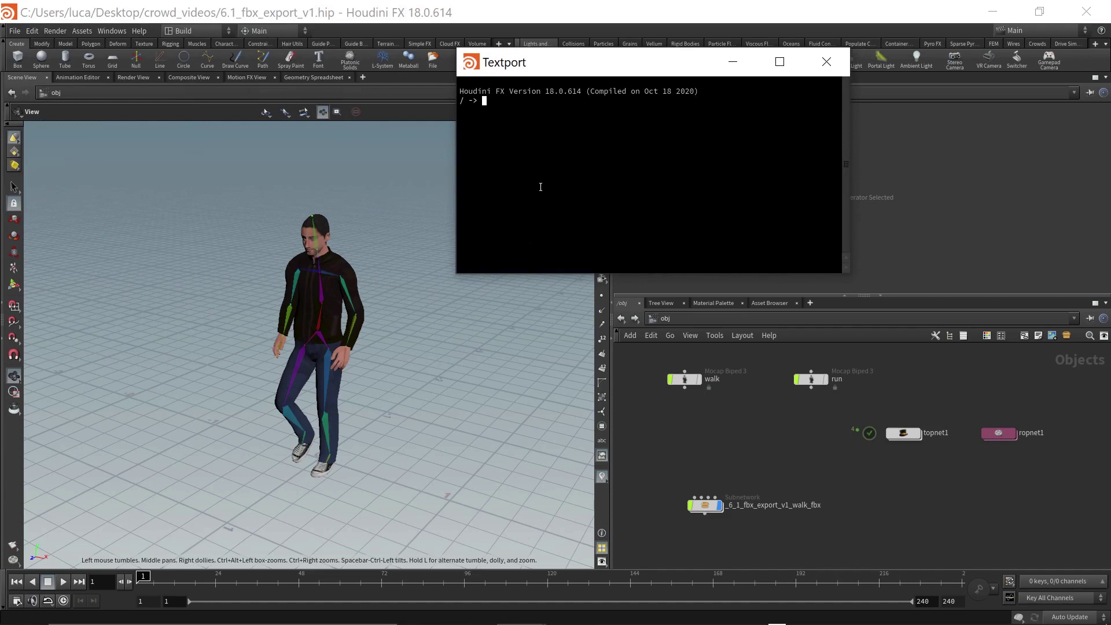
{"action": "type", "text": "opset"}
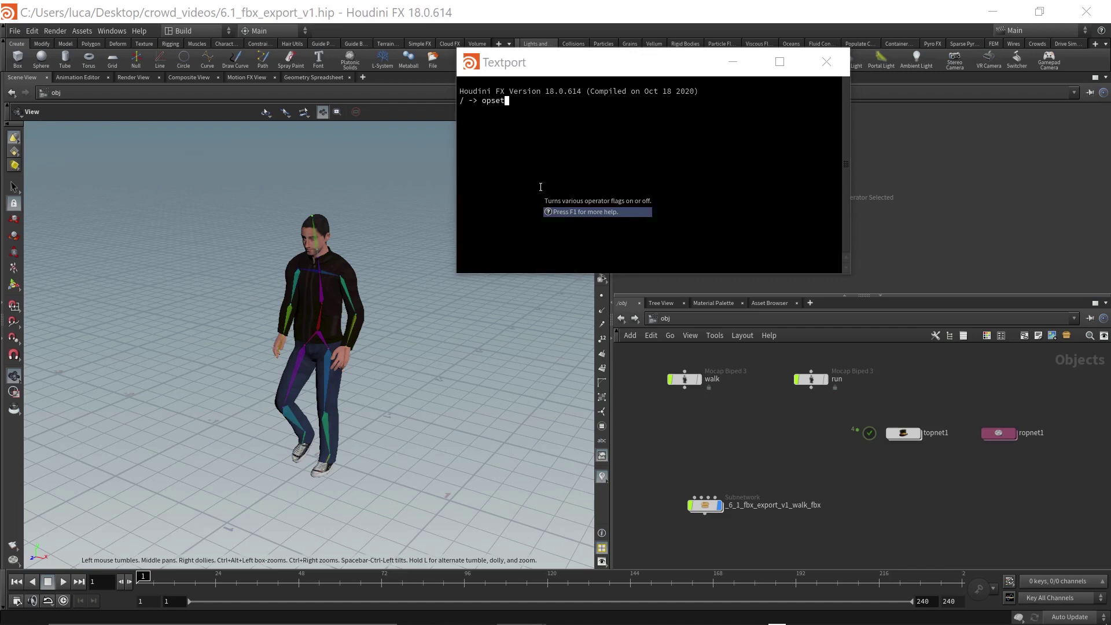
{"action": "key", "text": "Left"}
{"action": "key", "text": "Left"}
{"action": "key", "text": "Left"}
{"action": "key", "text": "Left"}
{"action": "key", "text": "Left"}
{"action": "type", "text": "help"}
{"action": "key", "text": "F1"}
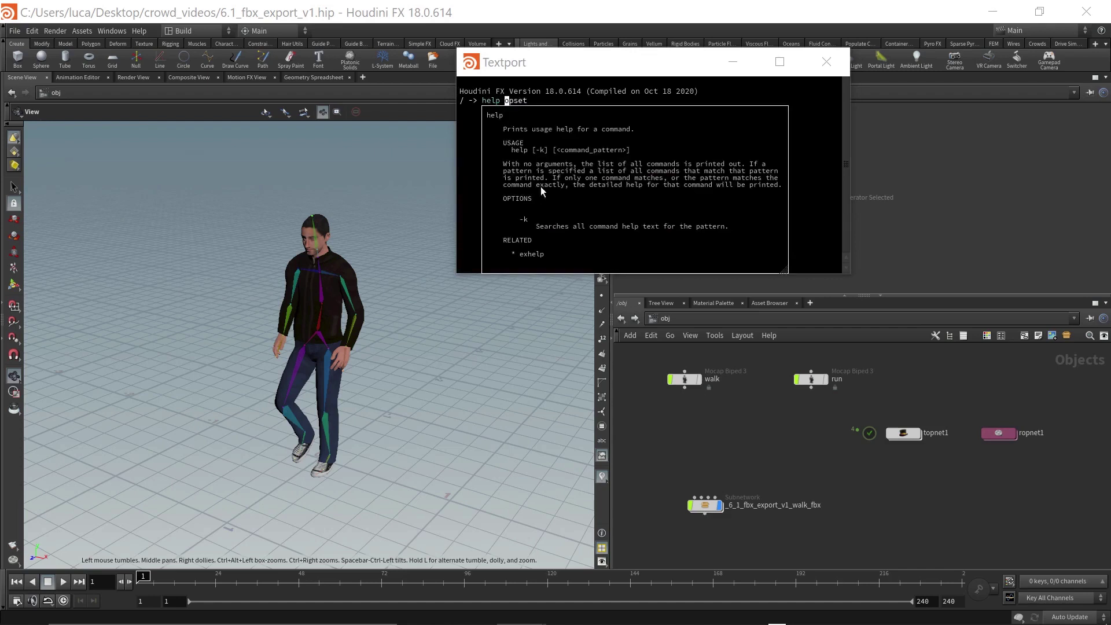
{"action": "key", "text": "Return"}
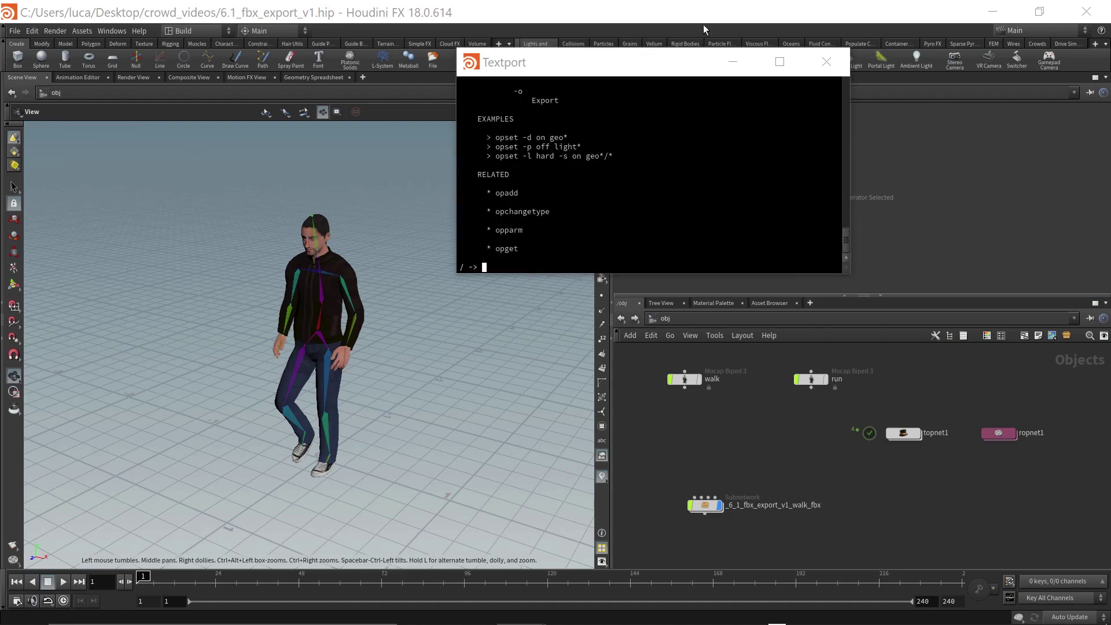
Step: Enlarge the Textport and read through opset's flags and usage examples
{"action": "left_click_drag", "start_coordinate": [853, 277], "coordinate": [970, 443]}
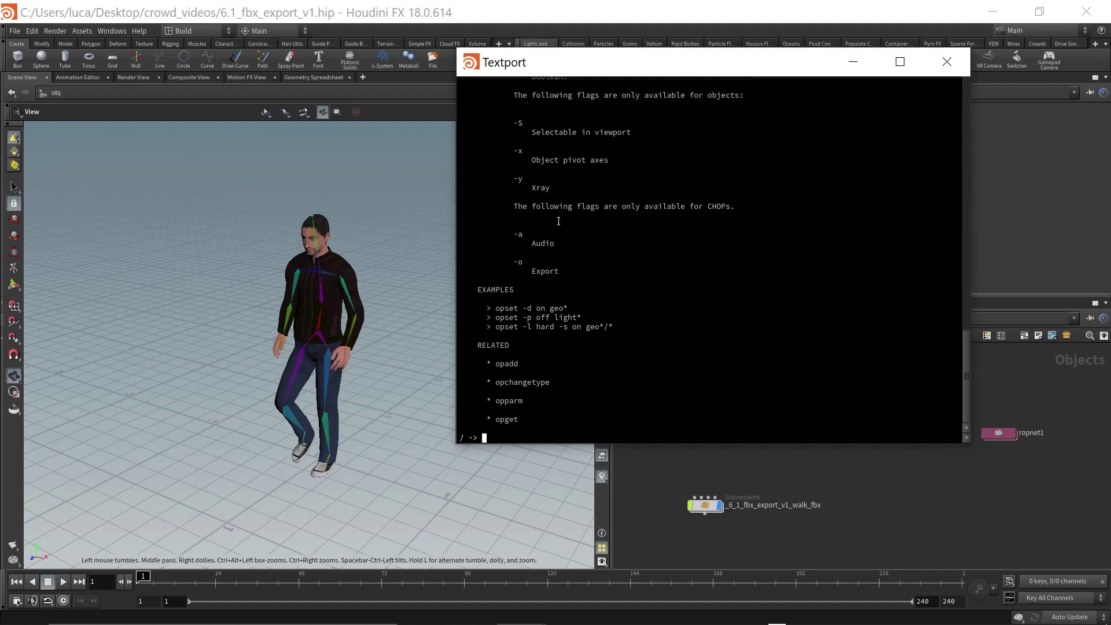
{"action": "scroll", "coordinate": [542, 267], "scroll_direction": "up", "scroll_amount": 9}
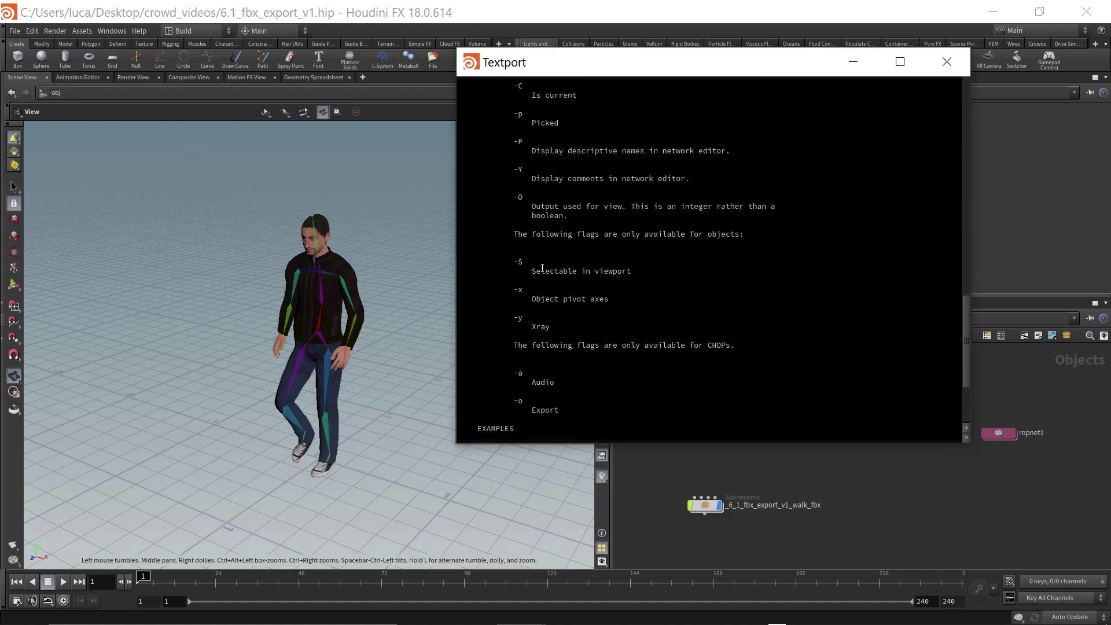
{"action": "scroll", "coordinate": [542, 258], "scroll_direction": "up", "scroll_amount": 3}
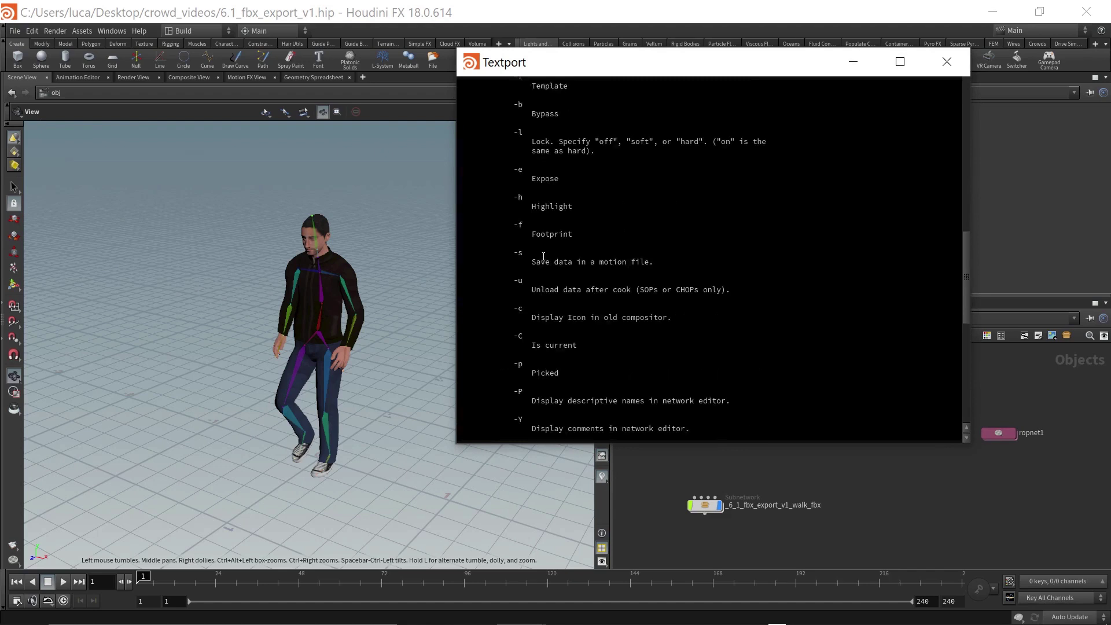
{"action": "scroll", "coordinate": [543, 259], "scroll_direction": "up", "scroll_amount": 2}
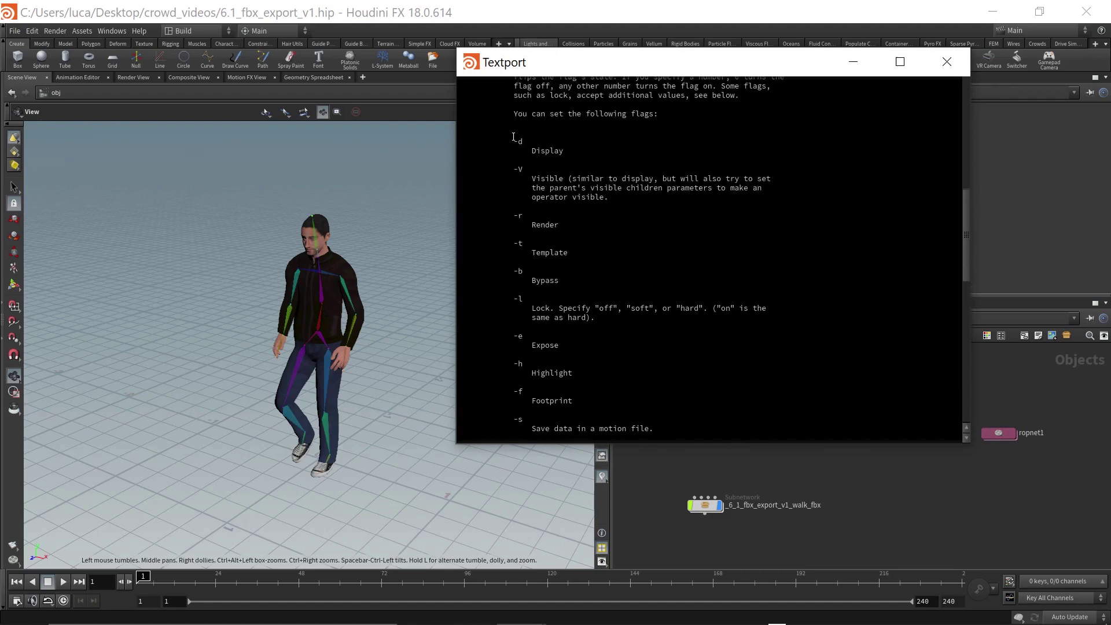
{"action": "scroll", "coordinate": [545, 148], "scroll_direction": "down", "scroll_amount": 13}
{"action": "scroll", "coordinate": [555, 189], "scroll_direction": "up", "scroll_amount": 14}
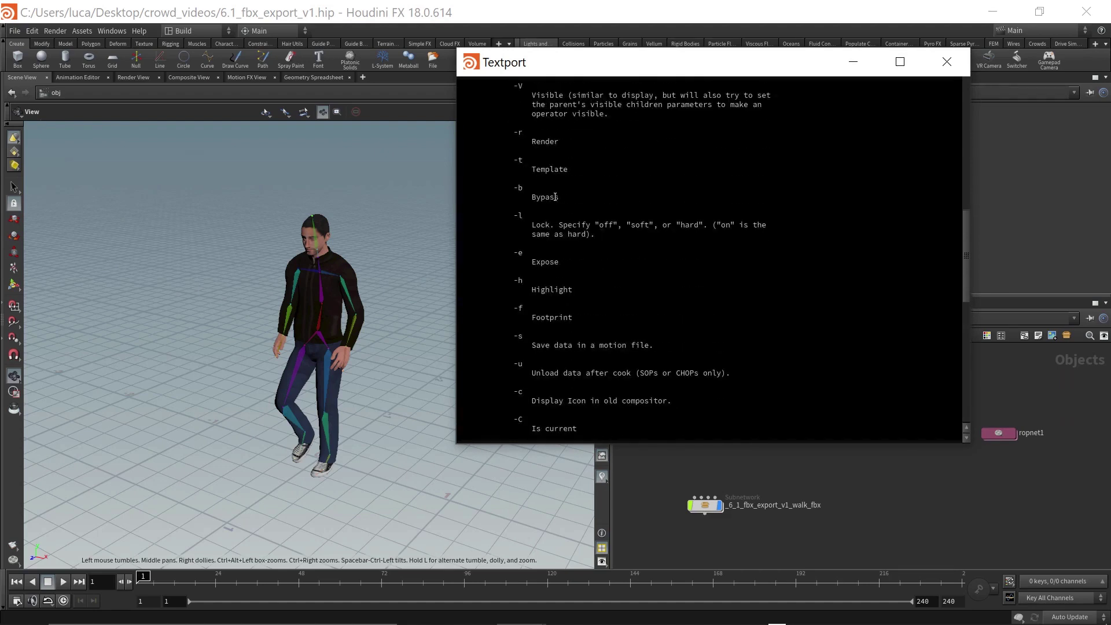
{"action": "scroll", "coordinate": [540, 179], "scroll_direction": "down", "scroll_amount": 20}
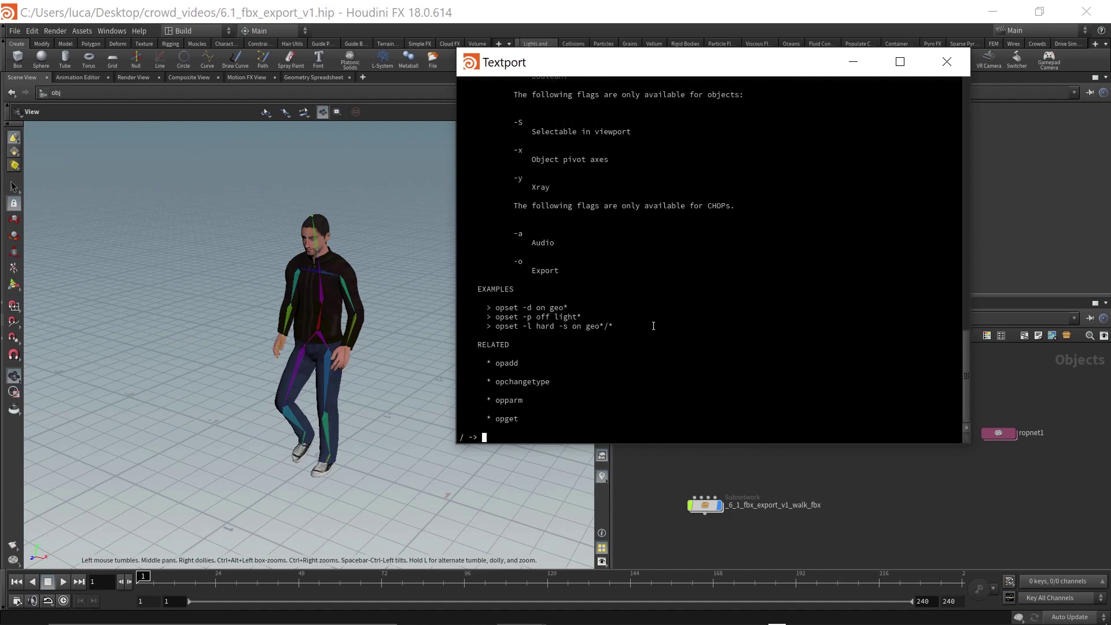
Step: Turn on display of the walk biped by running opset -d on /obj/walk, using the network node for its path
{"action": "left_click_drag", "start_coordinate": [756, 60], "coordinate": [408, 87]}
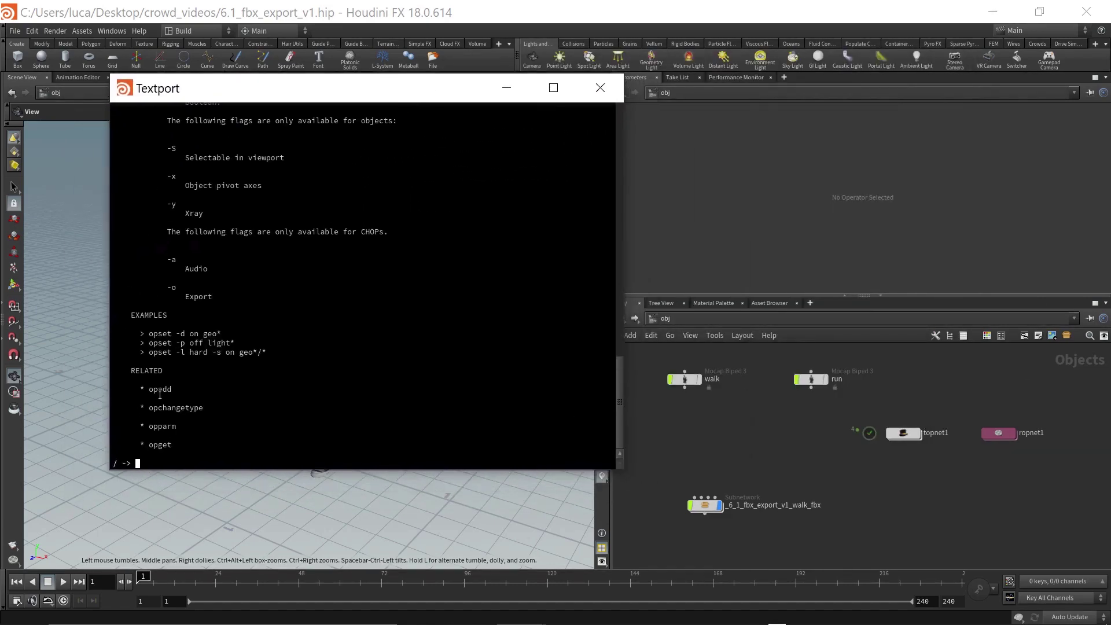
{"action": "type", "text": "opset"}
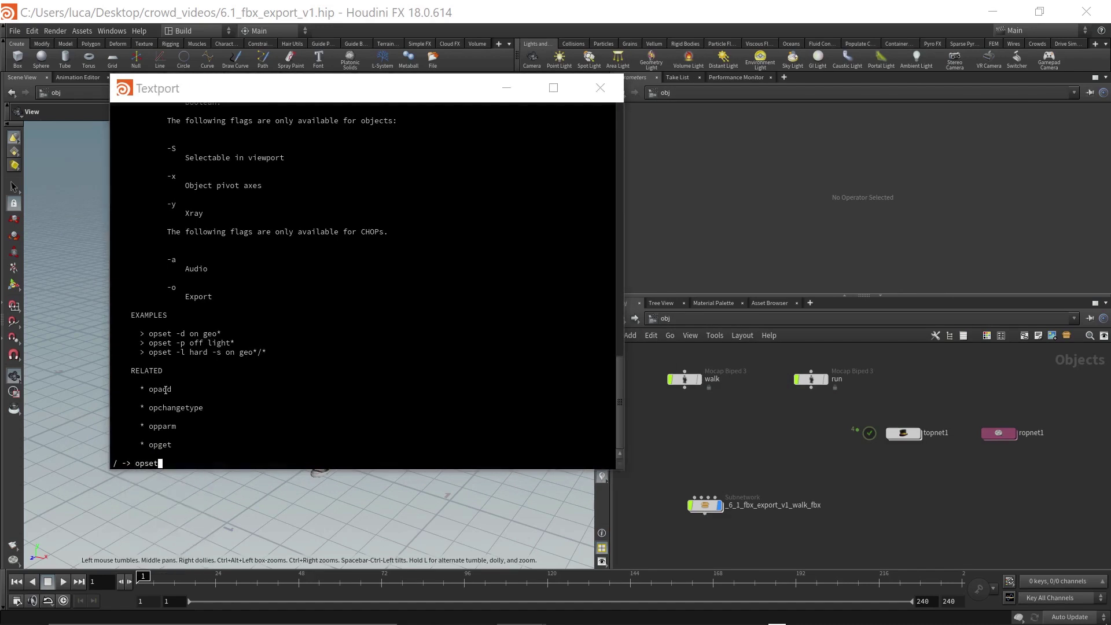
{"action": "type", "text": " -d on"}
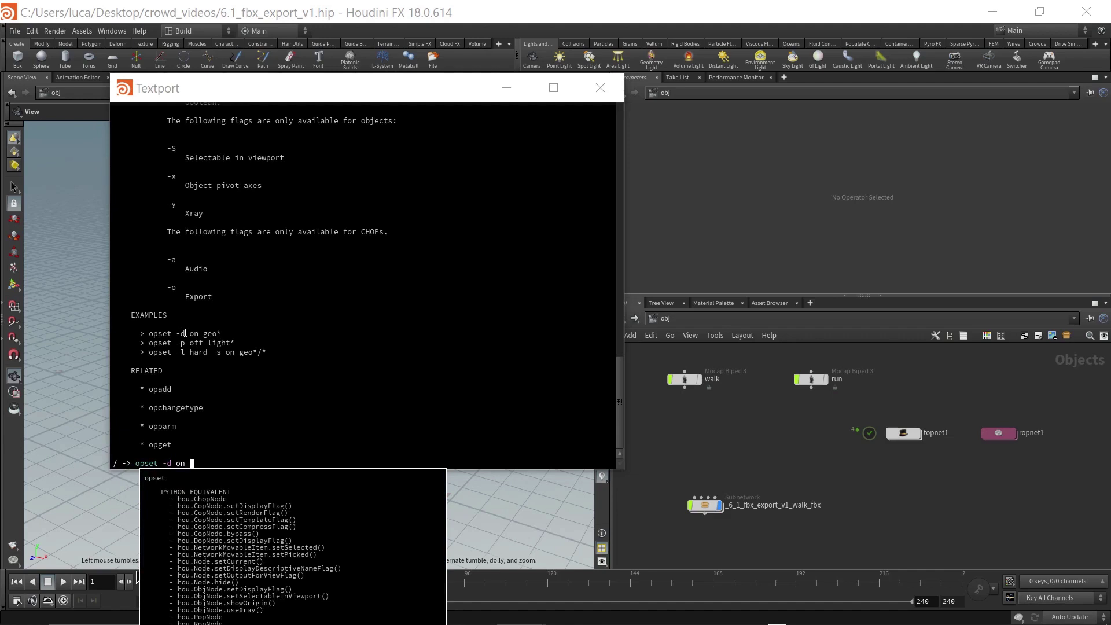
{"action": "left_click_drag", "start_coordinate": [685, 379], "coordinate": [445, 387]}
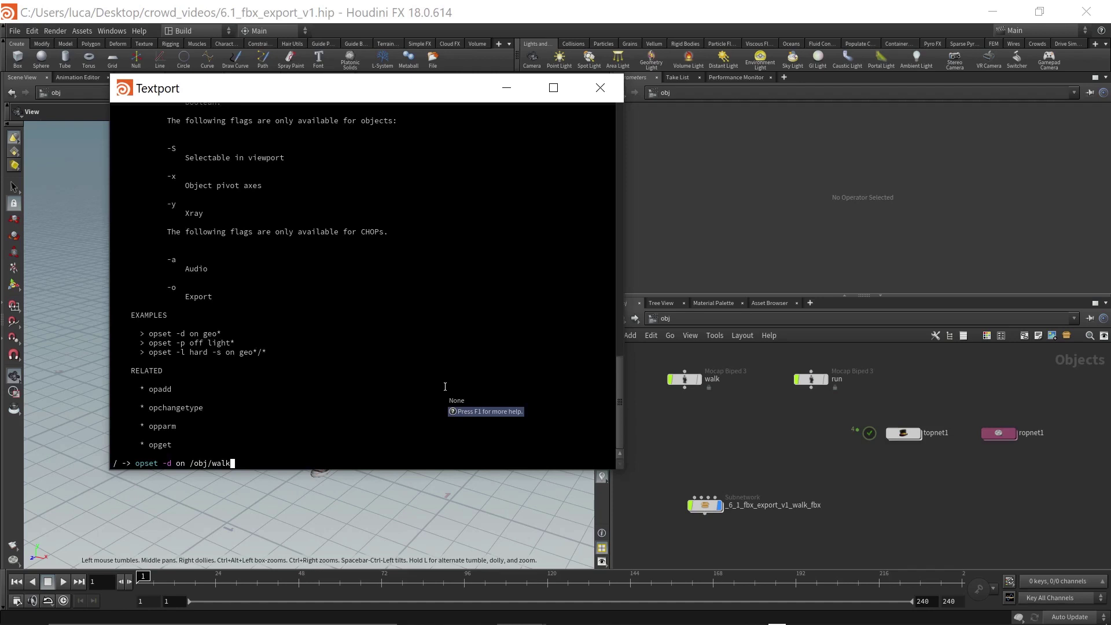
{"action": "key", "text": "Return"}
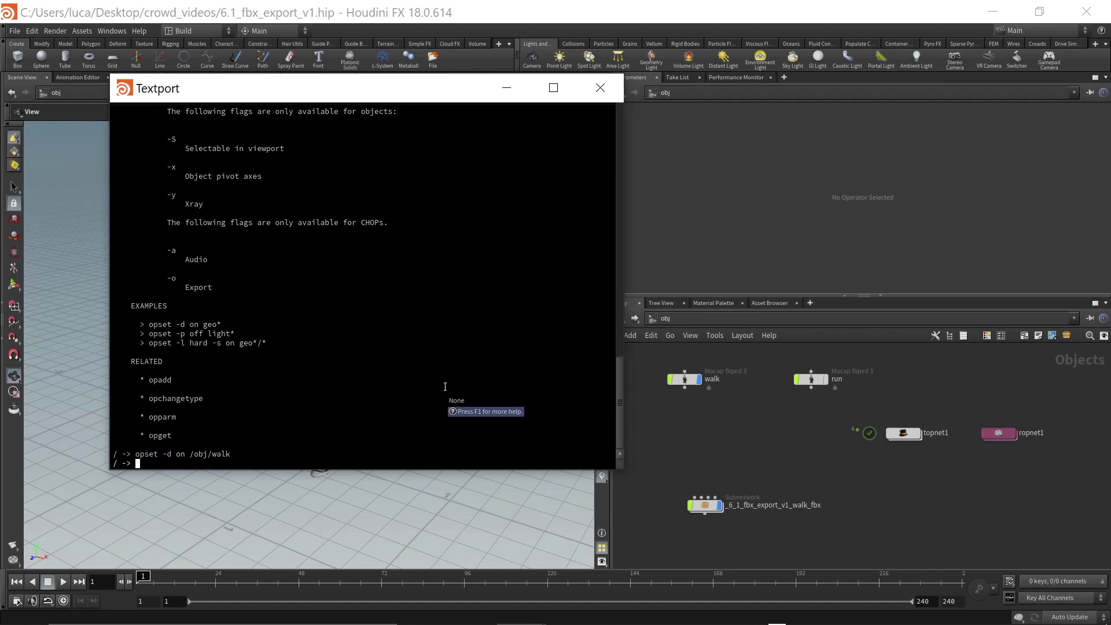
Step: Turn on display of every object in the obj network by running opset -d on /obj/*
{"action": "key", "text": "Up"}
{"action": "key", "text": "BackSpace"}
{"action": "key", "text": "BackSpace"}
{"action": "key", "text": "BackSpace"}
{"action": "key", "text": "BackSpace"}
{"action": "type", "text": "*"}
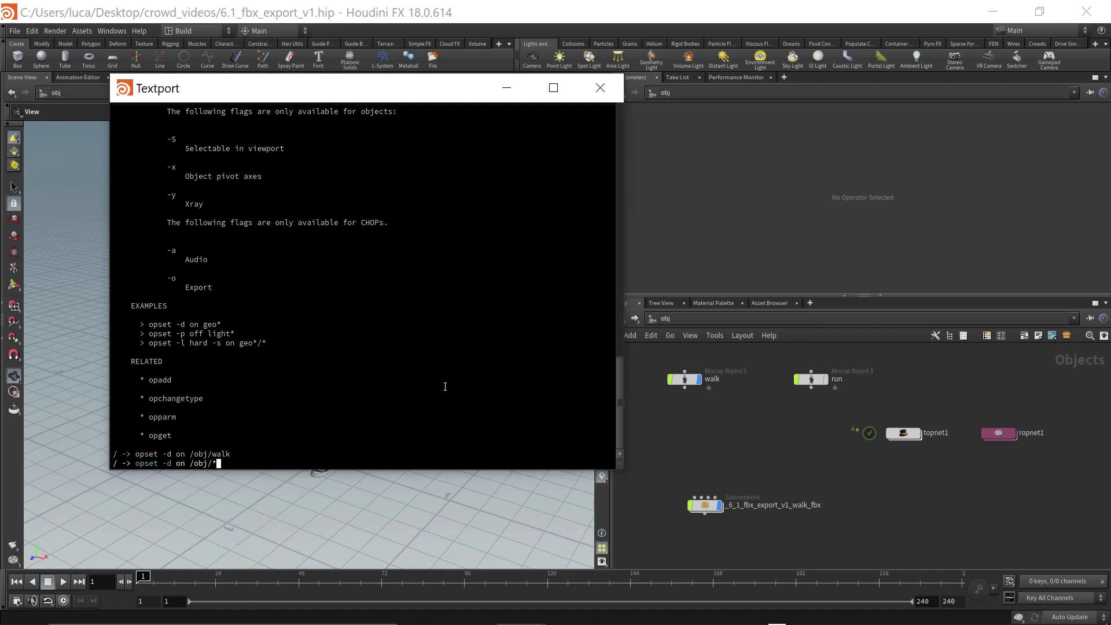
{"action": "key", "text": "Return"}
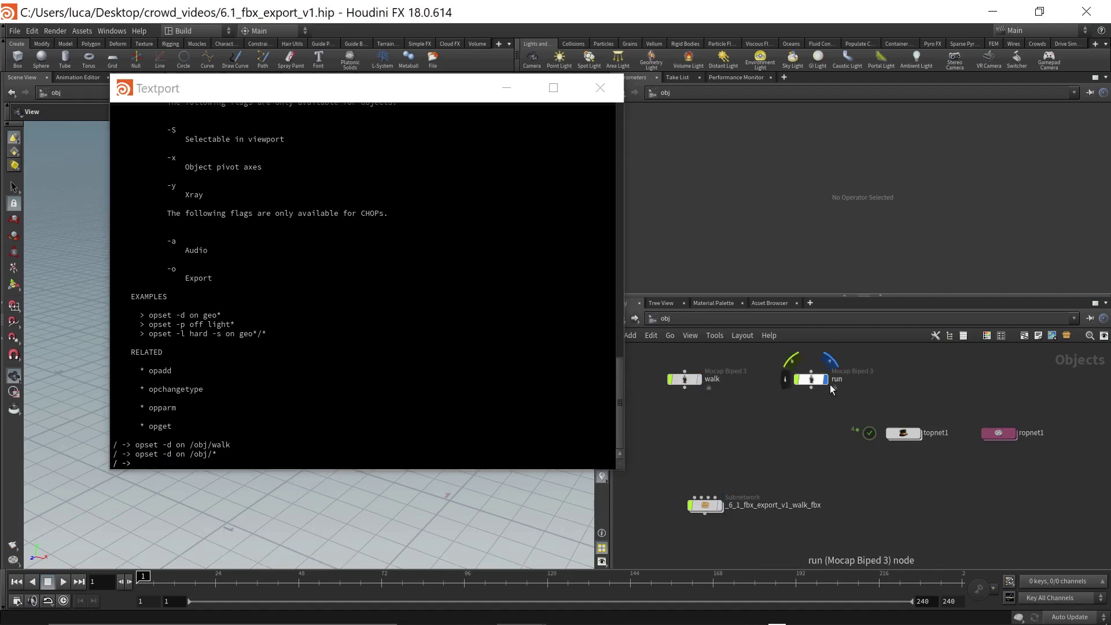
Step: Rerun the wildcard opset command to turn all obj objects' display back on
{"action": "left_click", "coordinate": [325, 409]}
{"action": "key", "text": "Up"}
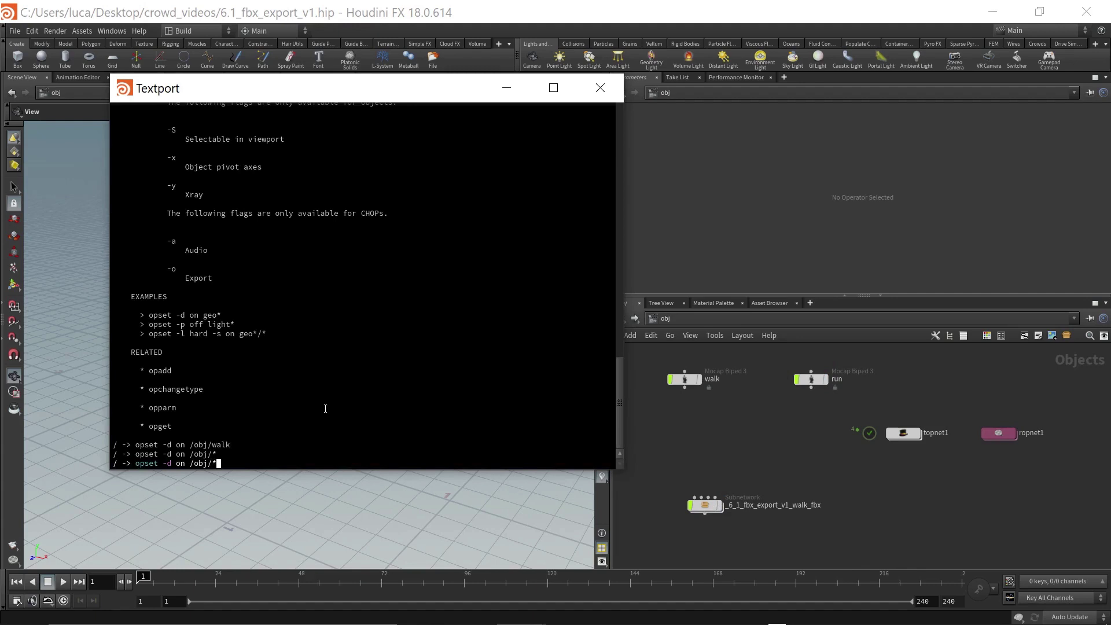
{"action": "key", "text": "Return"}
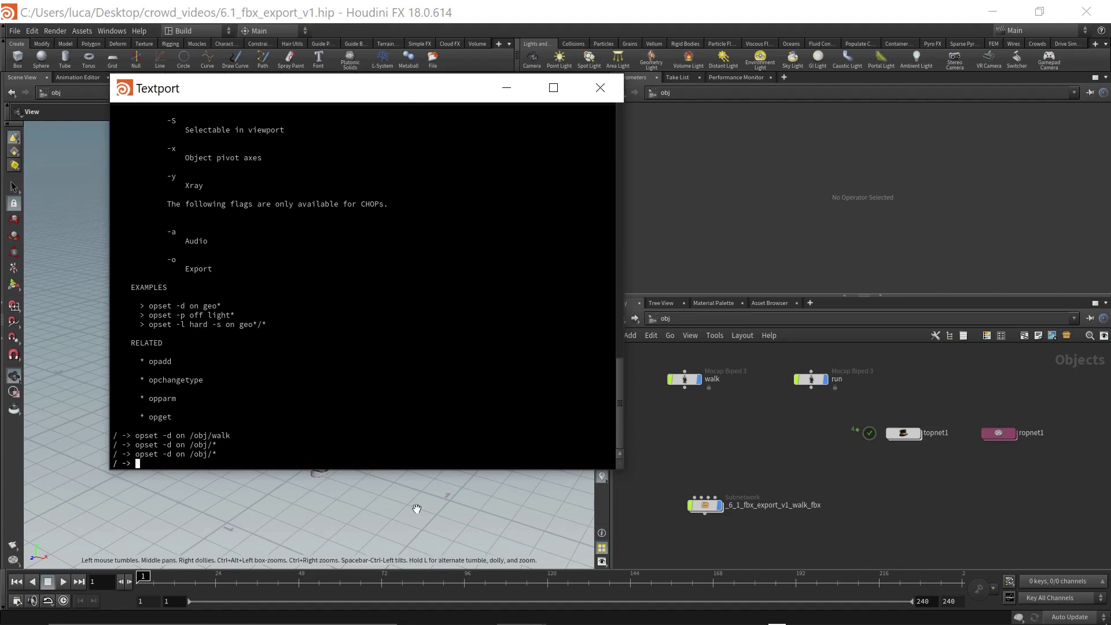
Step: Go inside ropnet1 and bring up the export settings of the walk Filmbox FBX node
{"action": "left_click", "coordinate": [705, 507]}
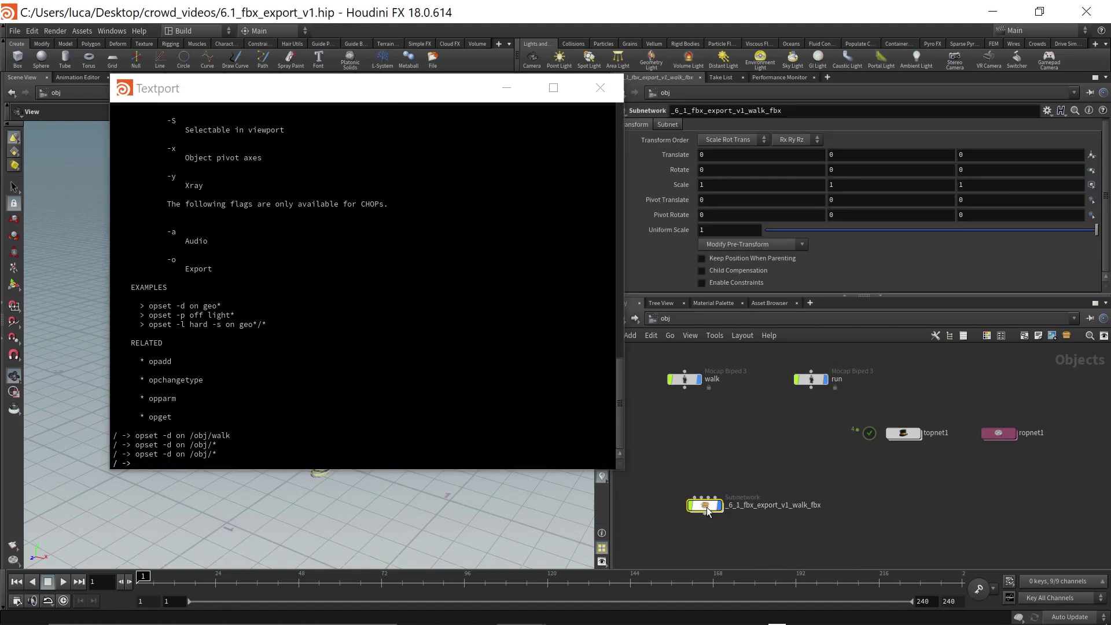
{"action": "double_click", "coordinate": [1005, 433]}
{"action": "scroll", "coordinate": [783, 432], "scroll_direction": "up", "scroll_amount": 3}
{"action": "middle_click_drag", "start_coordinate": [783, 431], "coordinate": [783, 474]}
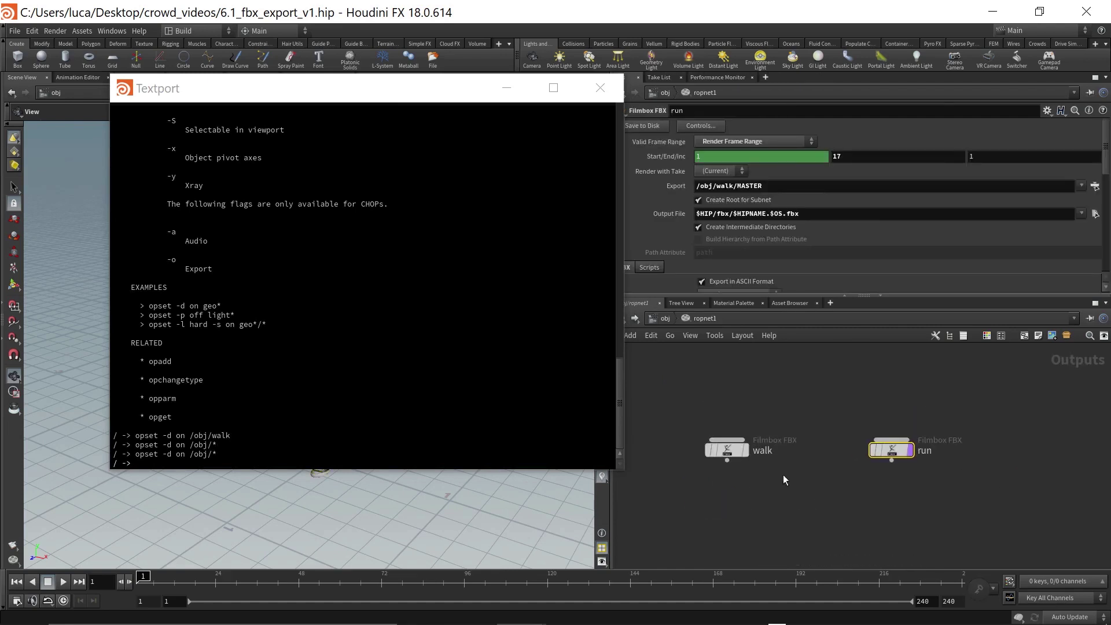
{"action": "left_click", "coordinate": [724, 447]}
{"action": "scroll", "coordinate": [685, 224], "scroll_direction": "down", "scroll_amount": 5}
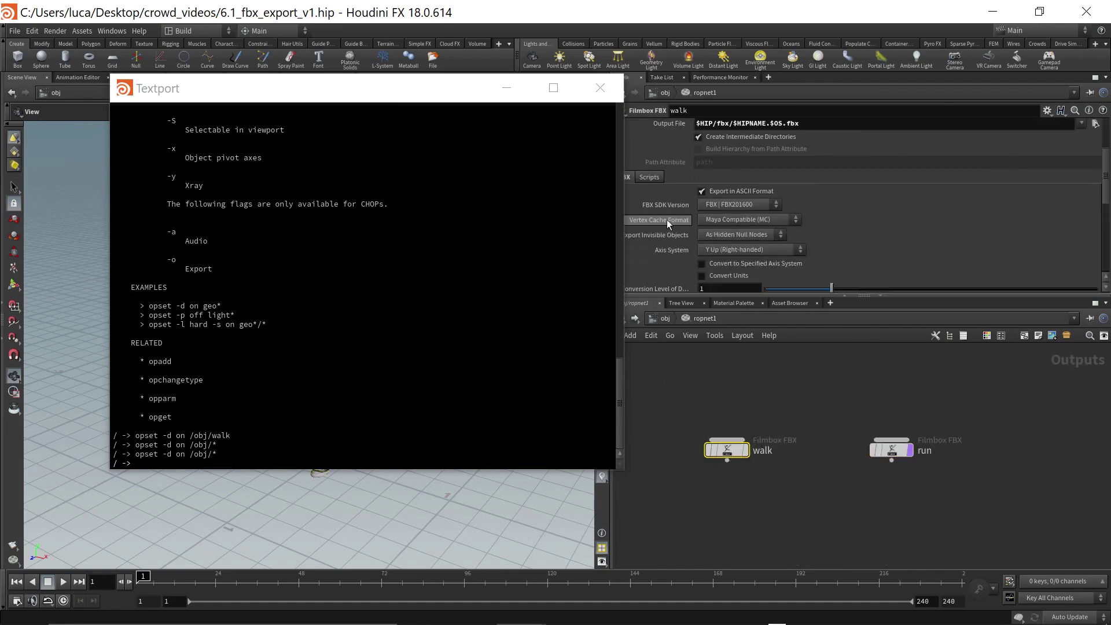
Step: Set the Pre-Render Script of both the walk and run FBX nodes to opset -d on /obj/*, moving the Textport clear of the parameters
{"action": "left_click_drag", "start_coordinate": [689, 412], "coordinate": [1033, 511]}
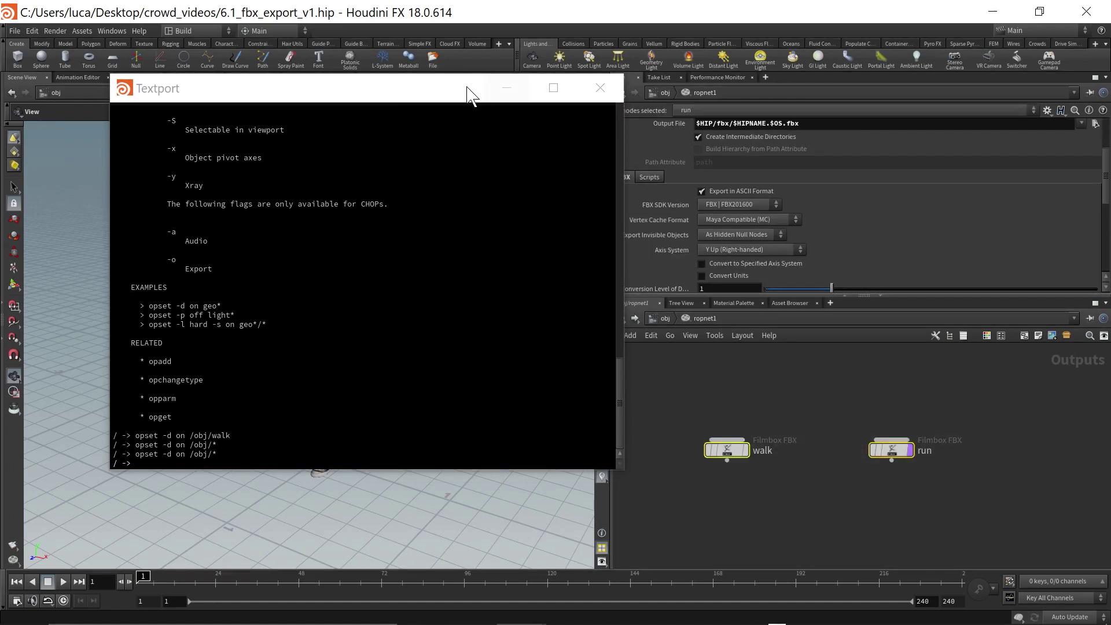
{"action": "left_click_drag", "start_coordinate": [466, 94], "coordinate": [409, 95]}
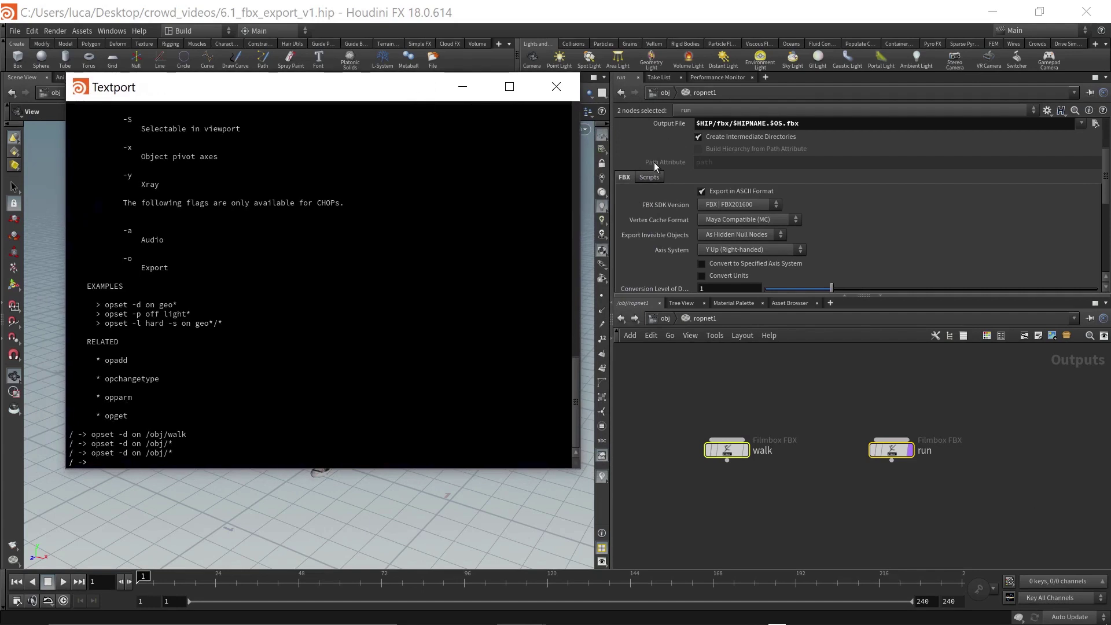
{"action": "left_click", "coordinate": [651, 180]}
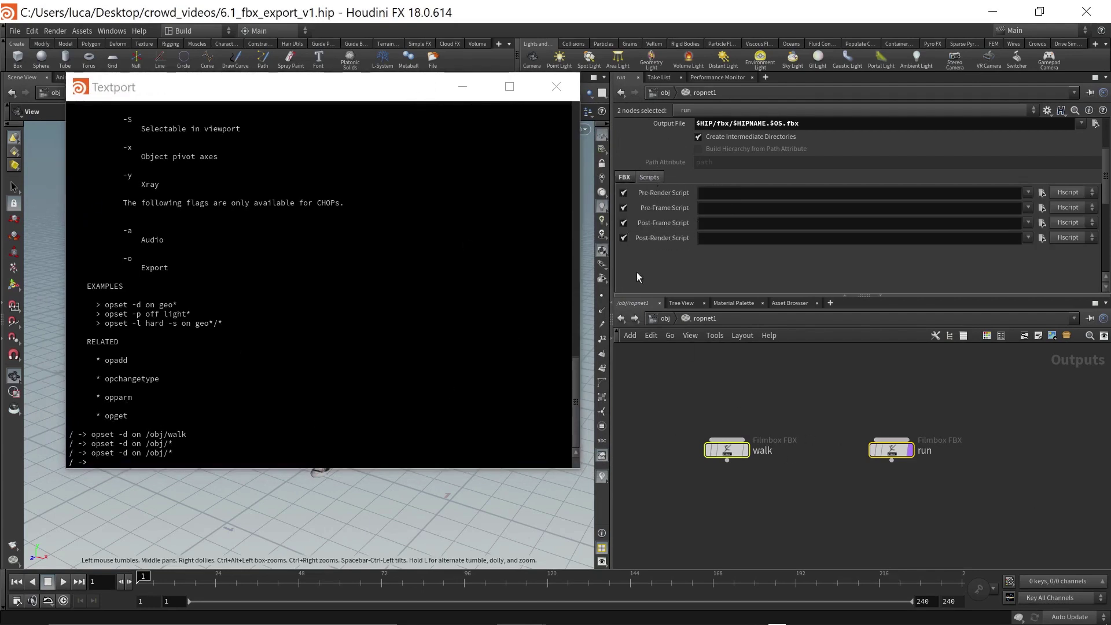
{"action": "left_click", "coordinate": [718, 192]}
{"action": "type", "text": "opse"}
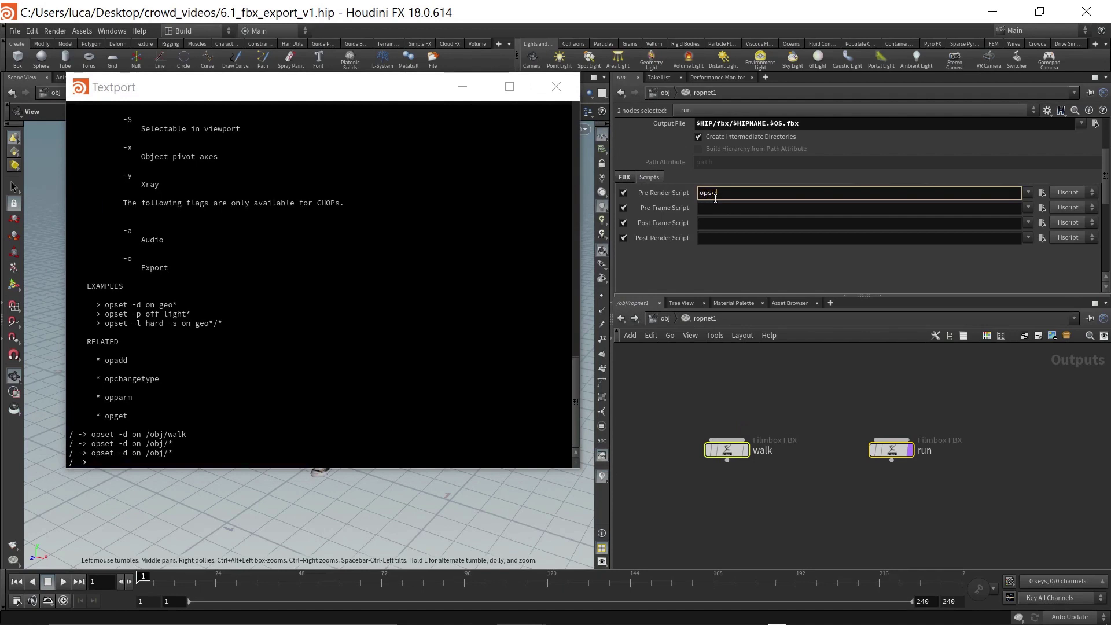
{"action": "type", "text": "t -d on /obj"}
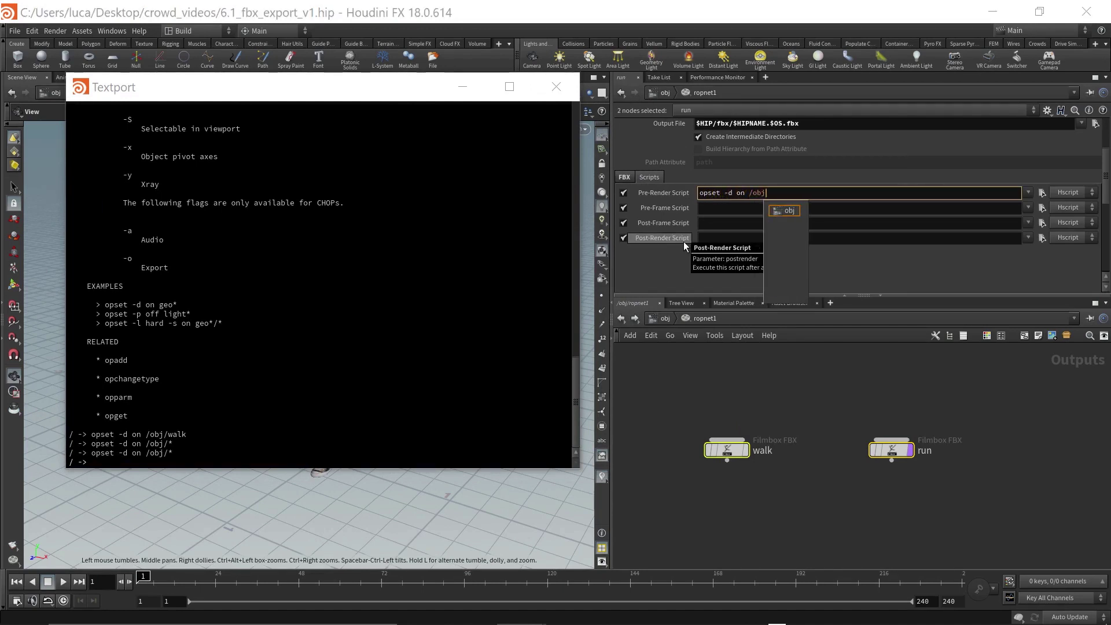
{"action": "type", "text": "/*"}
{"action": "key", "text": "Return"}
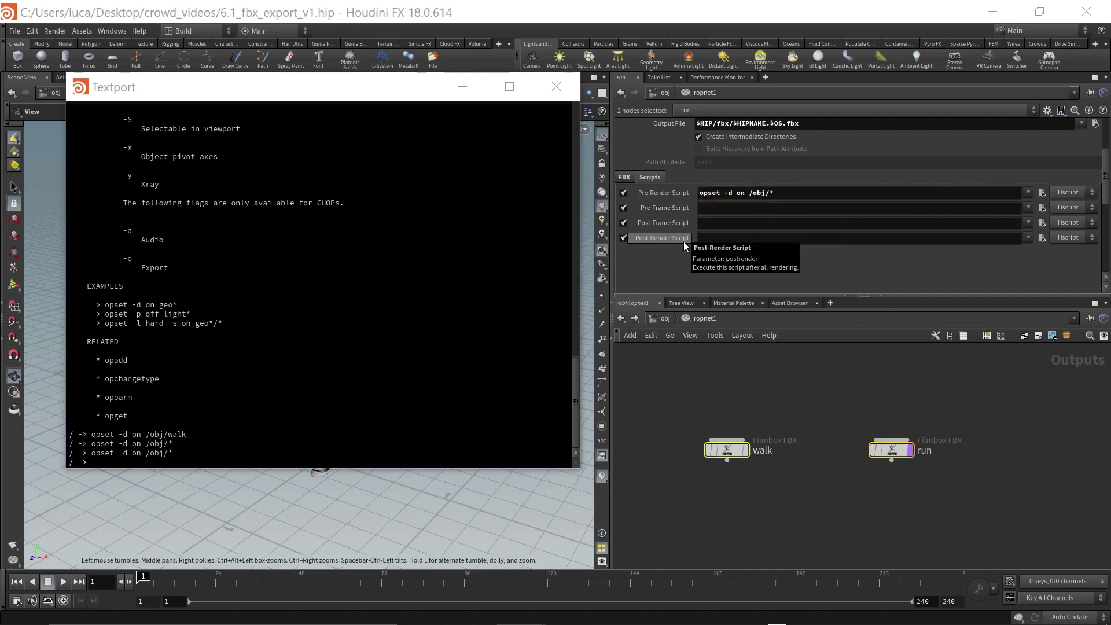
Step: Review the shared export parameters of both FBX nodes, close the Textport, and select only the walk FBX node
{"action": "left_click", "coordinate": [816, 422]}
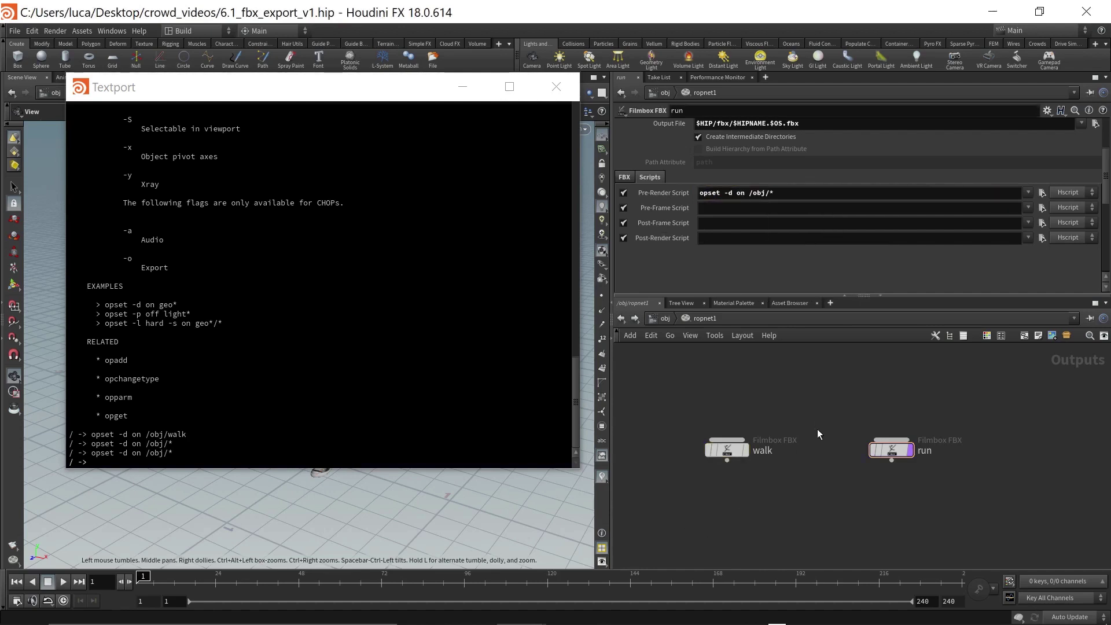
{"action": "left_click_drag", "start_coordinate": [682, 422], "coordinate": [1024, 528]}
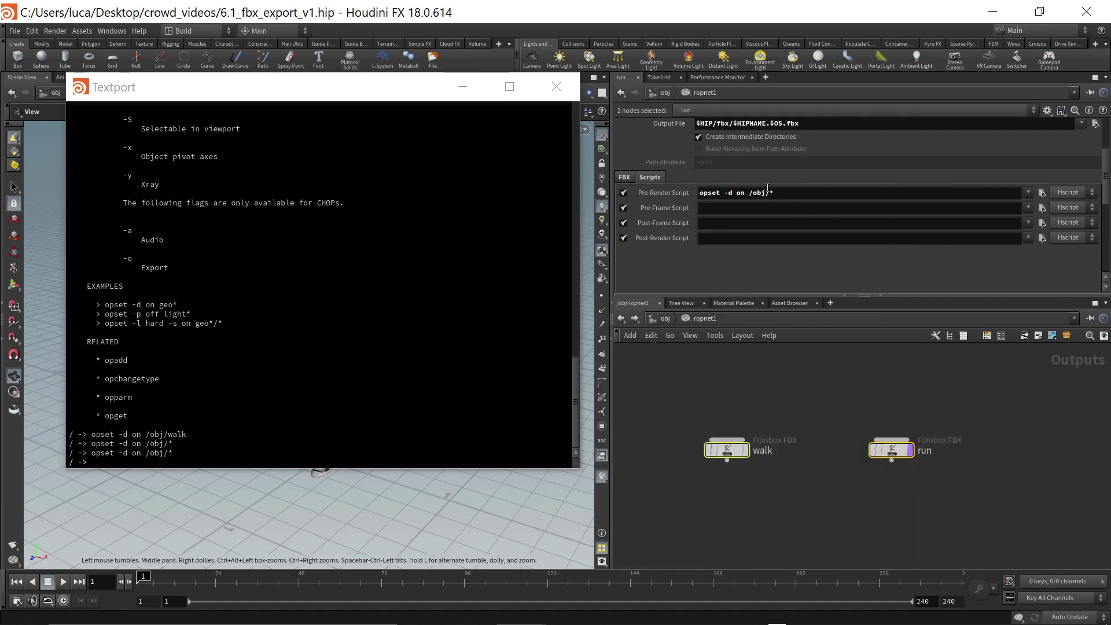
{"action": "scroll", "coordinate": [628, 152], "scroll_direction": "up", "scroll_amount": 3}
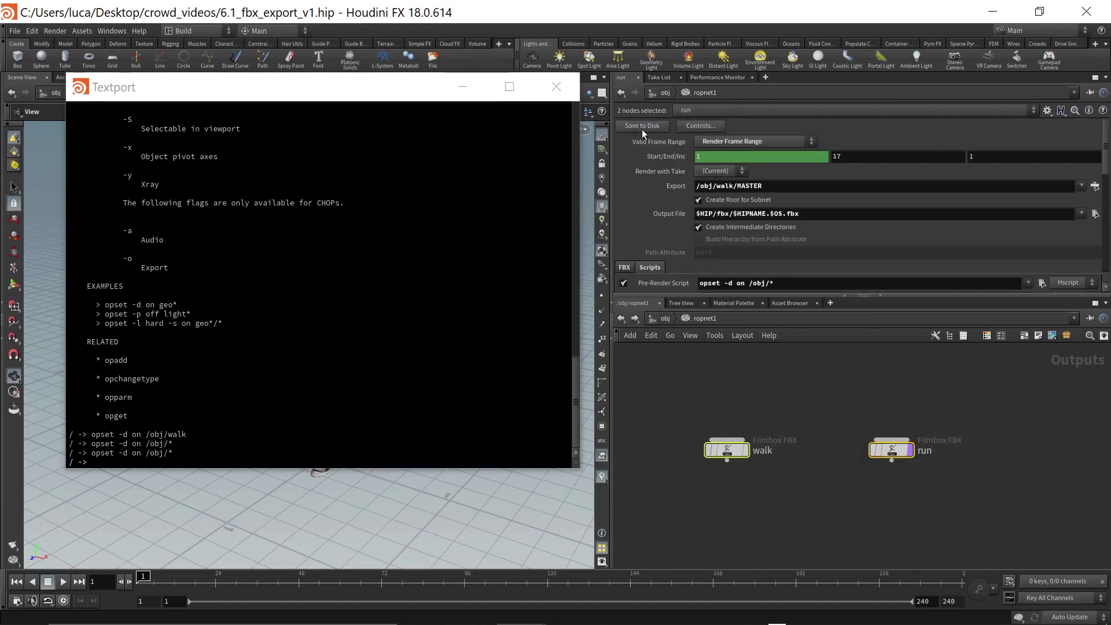
{"action": "left_click", "coordinate": [556, 87]}
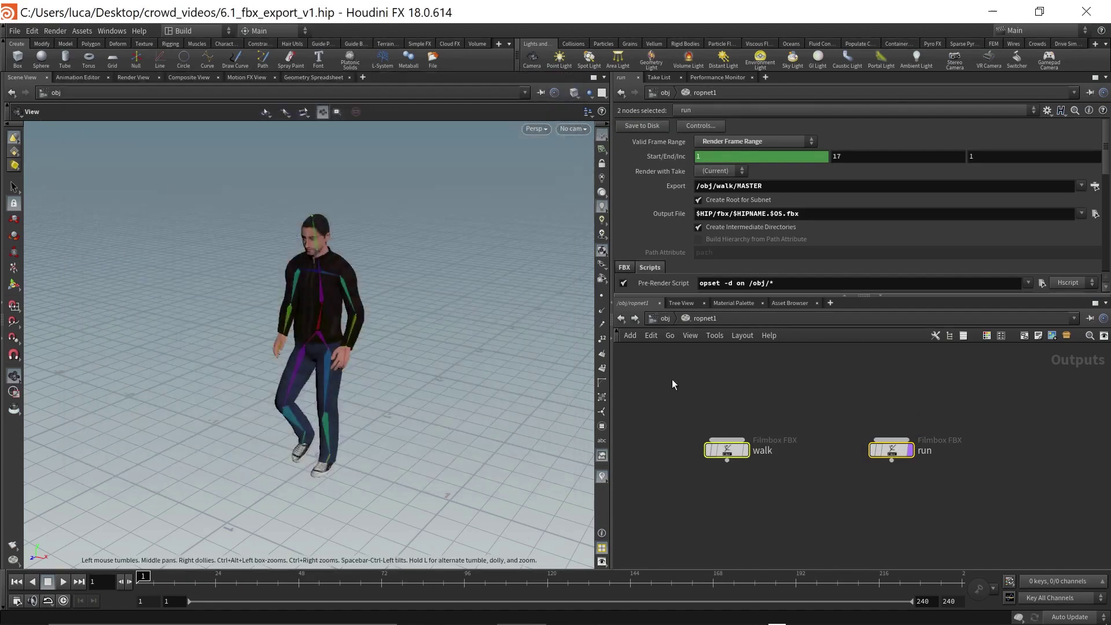
{"action": "left_click", "coordinate": [671, 380]}
{"action": "left_click", "coordinate": [724, 455]}
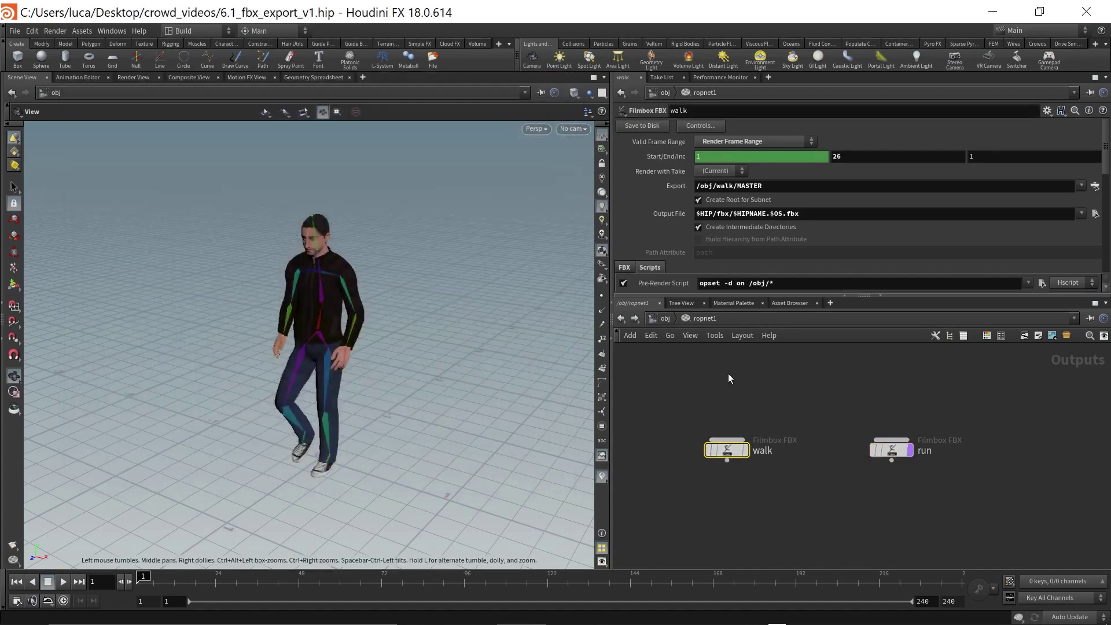
Step: Return from the ROP network to the object level and delete the imported walk FBX subnetwork
{"action": "left_click", "coordinate": [894, 450]}
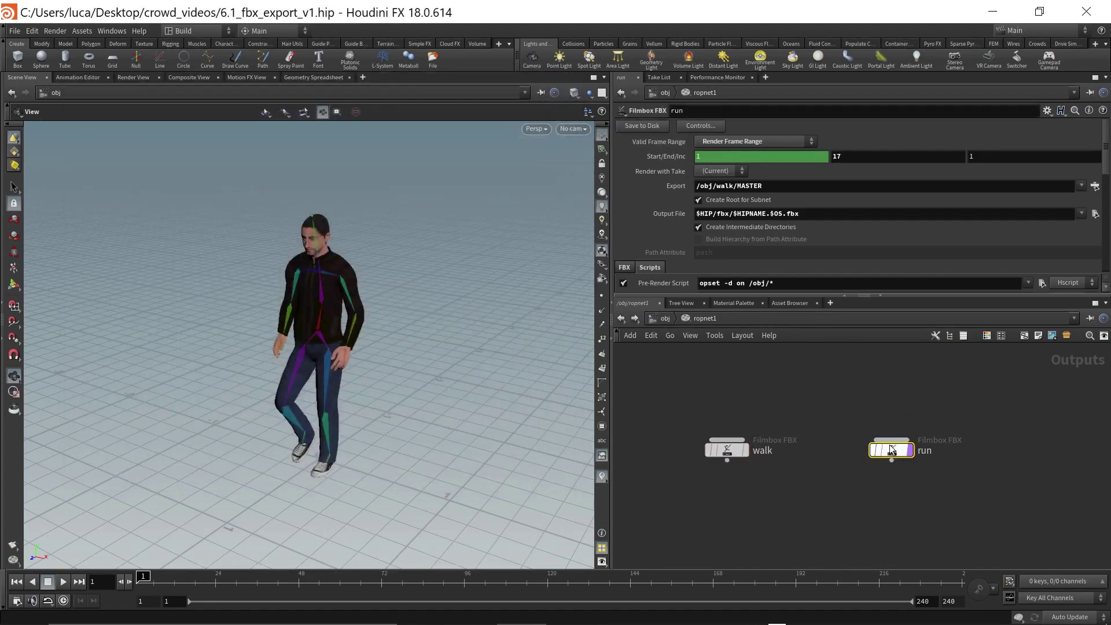
{"action": "left_click", "coordinate": [667, 319]}
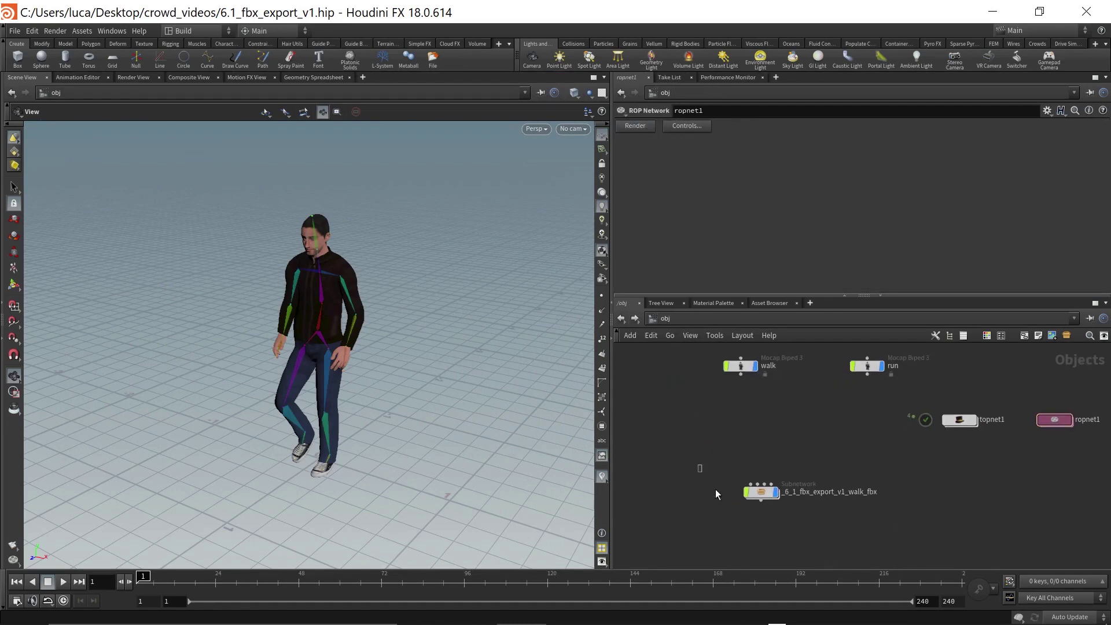
{"action": "left_click", "coordinate": [761, 491]}
{"action": "key", "text": "Delete"}
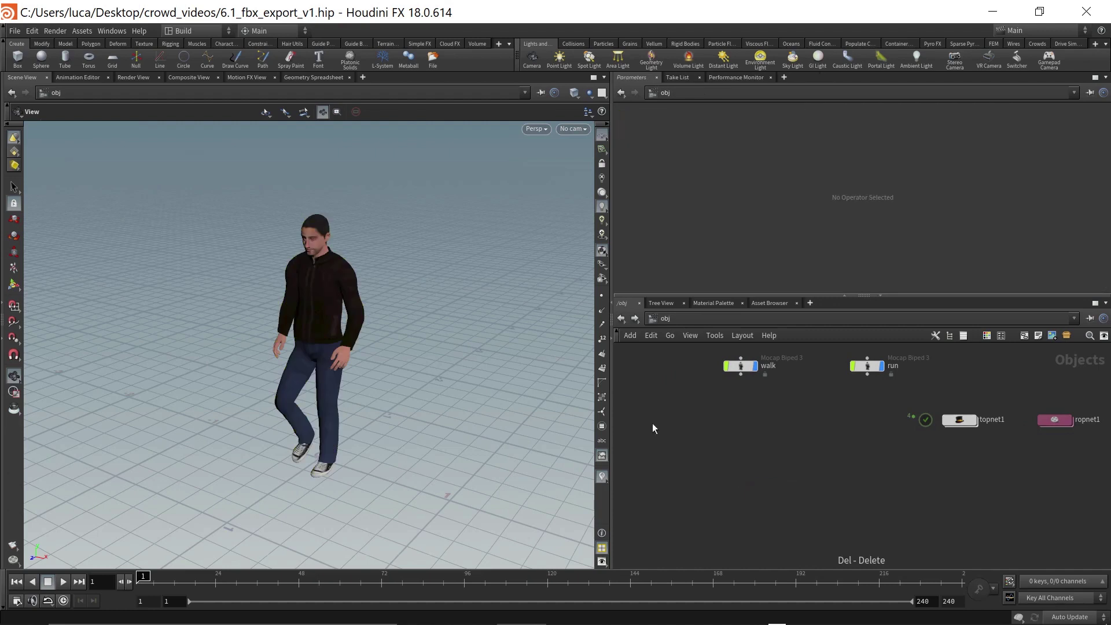
Step: Import the Filmbox FBX file 6.1_fbx_export_v1.walk.fbx from $HIP/fbx and place its subnetwork below the walk node
{"action": "left_click", "coordinate": [14, 31]}
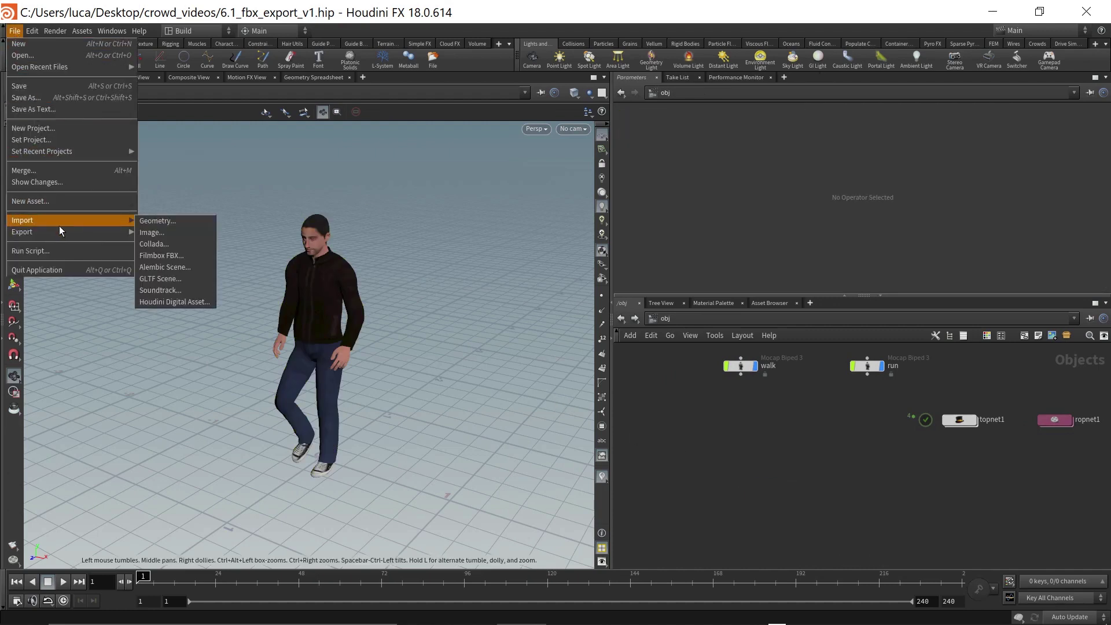
{"action": "mouse_move", "coordinate": [56, 229]}
{"action": "left_click", "coordinate": [158, 257]}
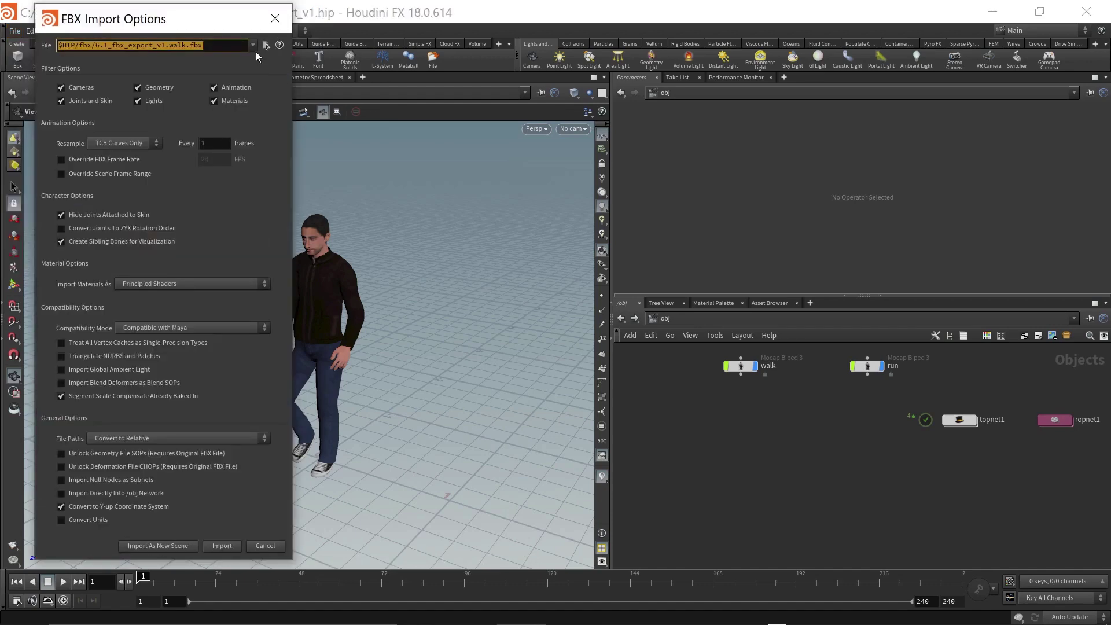
{"action": "left_click", "coordinate": [265, 45]}
{"action": "left_click", "coordinate": [262, 82]}
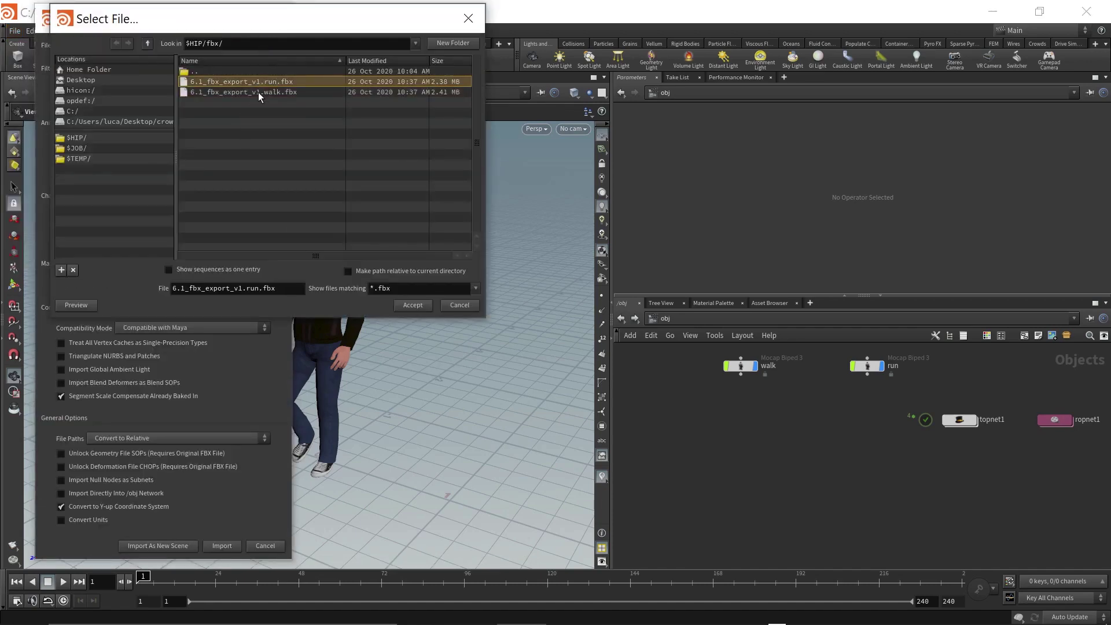
{"action": "left_click", "coordinate": [258, 93]}
{"action": "left_click", "coordinate": [414, 308]}
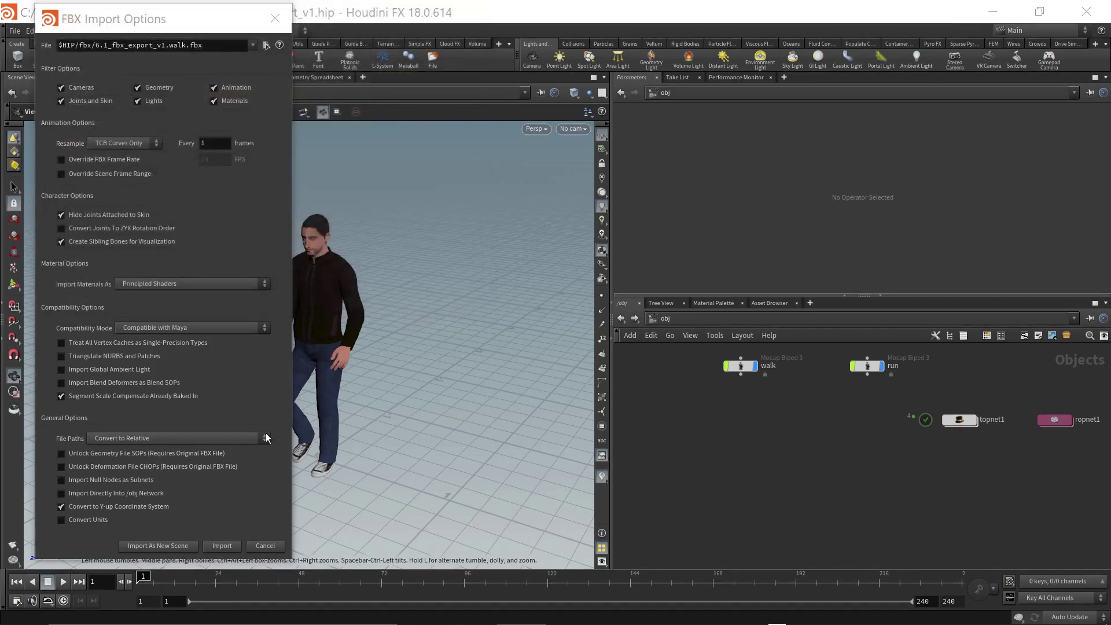
{"action": "left_click", "coordinate": [222, 546]}
{"action": "left_click_drag", "start_coordinate": [1017, 501], "coordinate": [733, 492]}
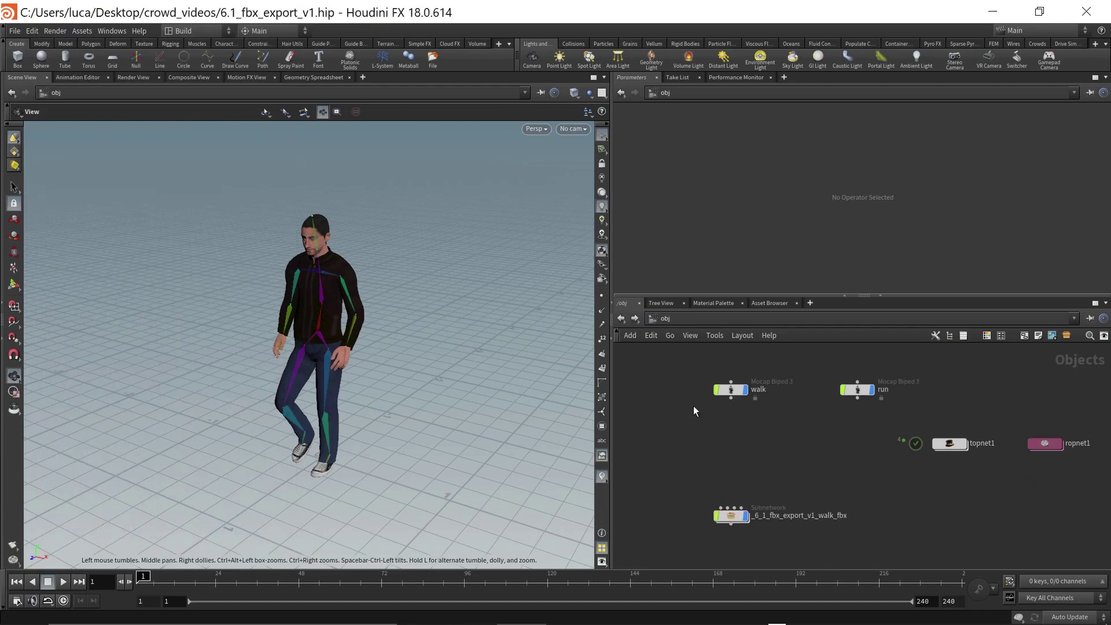
Step: Hide the walk and run mocap bipeds and scrub the timeline to check the imported walk animation, moving its subnetwork closer to them
{"action": "left_click_drag", "start_coordinate": [677, 368], "coordinate": [880, 402]}
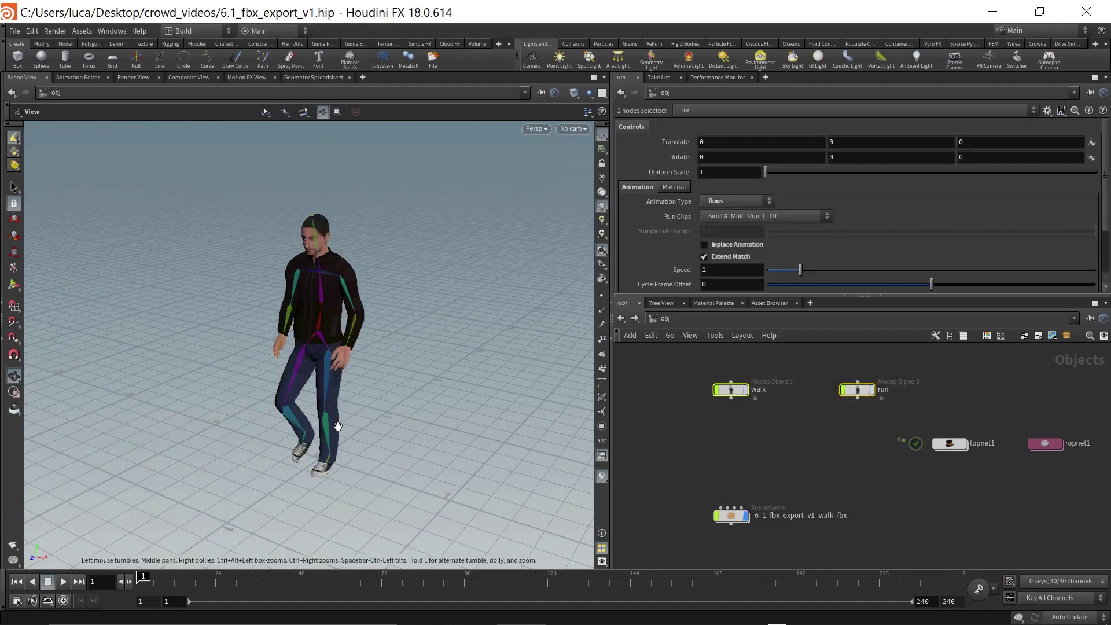
{"action": "left_click_drag", "start_coordinate": [168, 576], "coordinate": [139, 577]}
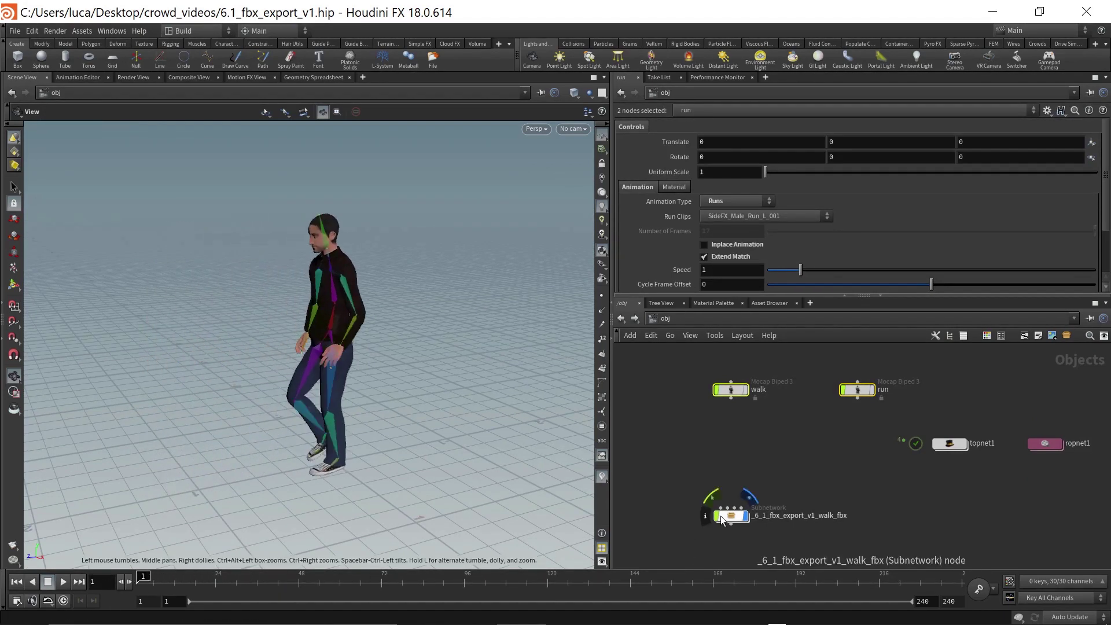
{"action": "left_click_drag", "start_coordinate": [721, 515], "coordinate": [734, 467]}
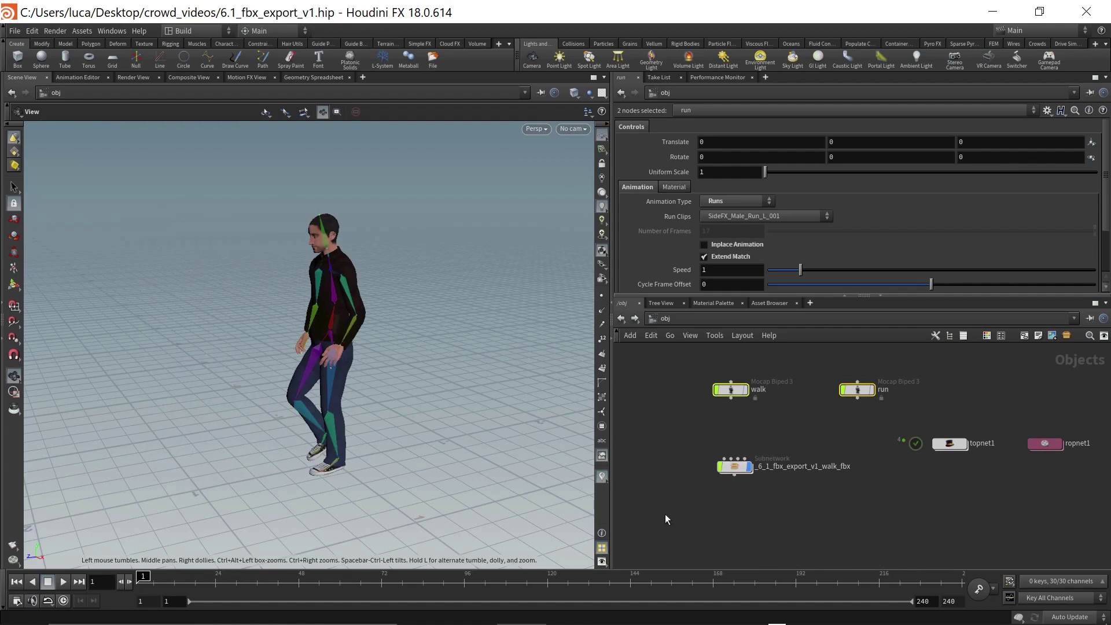
Step: Import the Filmbox FBX file 6.1_fbx_export_v1.run.fbx and place its subnetwork near the walk FBX subnetwork
{"action": "left_click", "coordinate": [14, 31]}
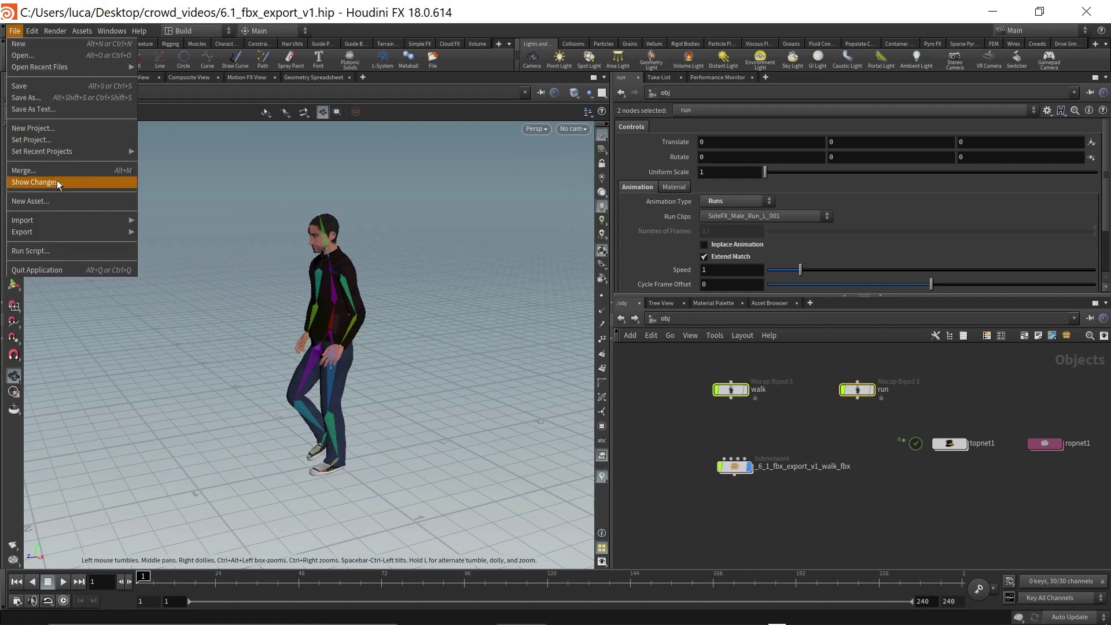
{"action": "mouse_move", "coordinate": [59, 220]}
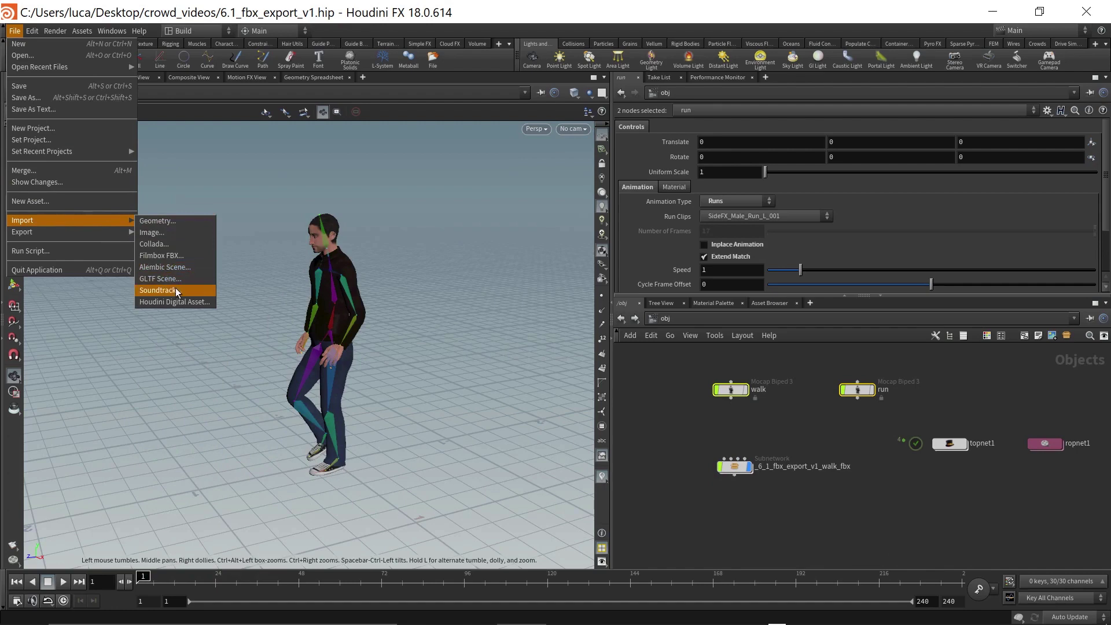
{"action": "left_click", "coordinate": [174, 255]}
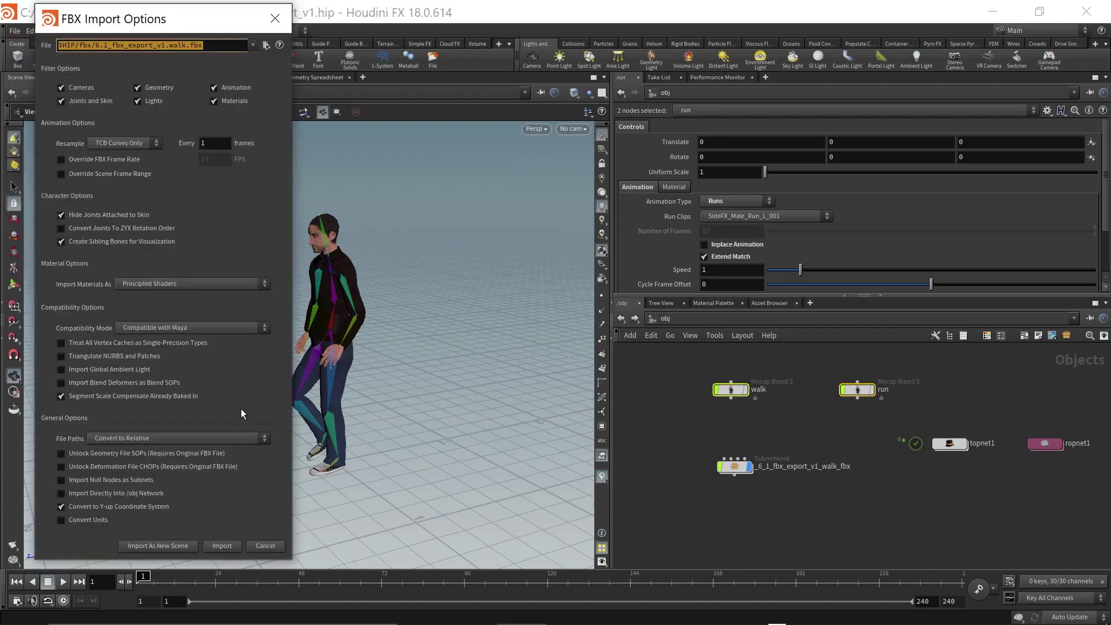
{"action": "left_click", "coordinate": [267, 48]}
{"action": "left_click", "coordinate": [243, 82]}
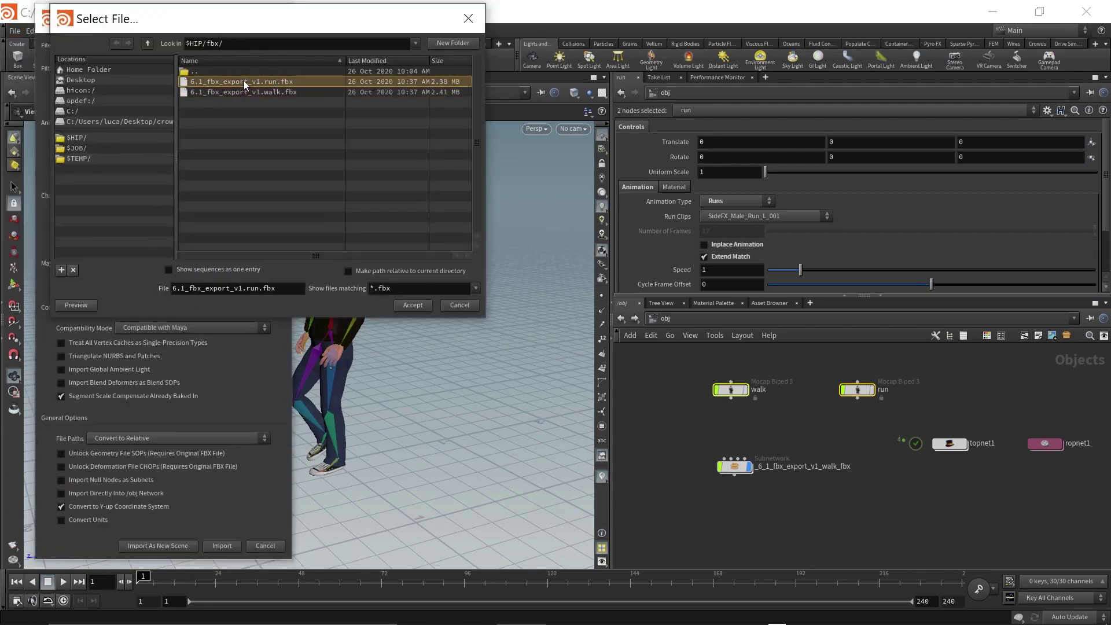
{"action": "left_click", "coordinate": [413, 305]}
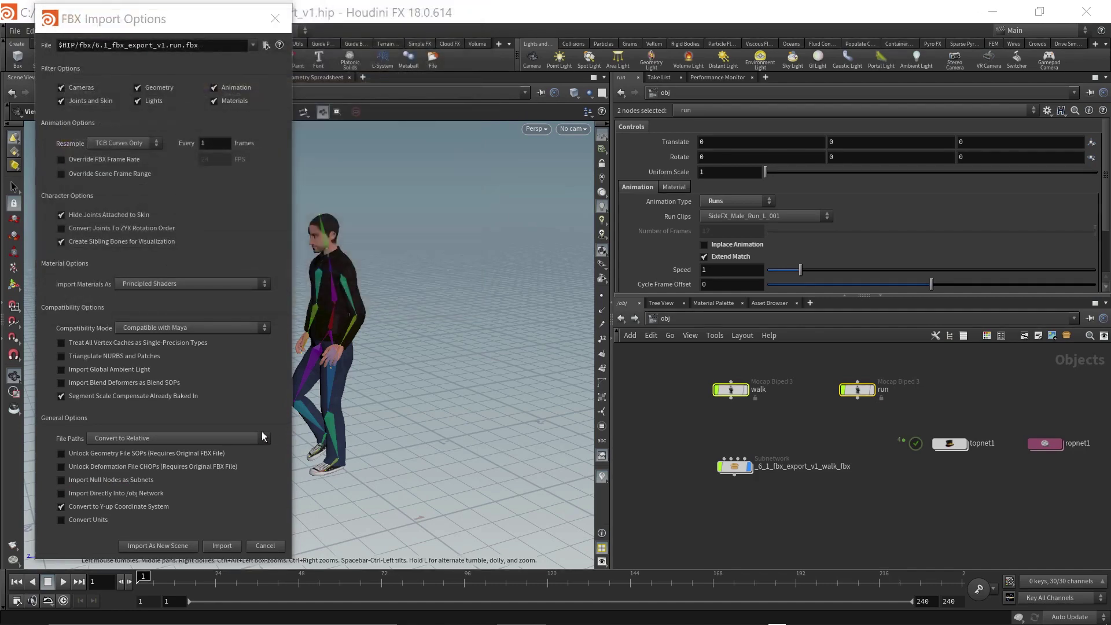
{"action": "left_click", "coordinate": [225, 546]}
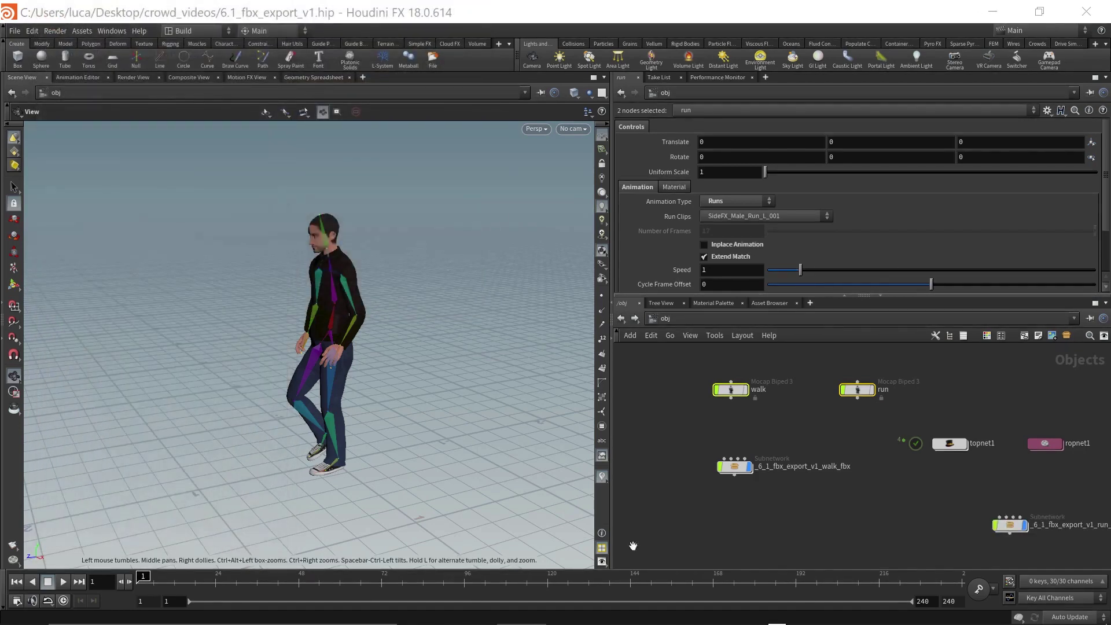
{"action": "left_click_drag", "start_coordinate": [1034, 530], "coordinate": [837, 530]}
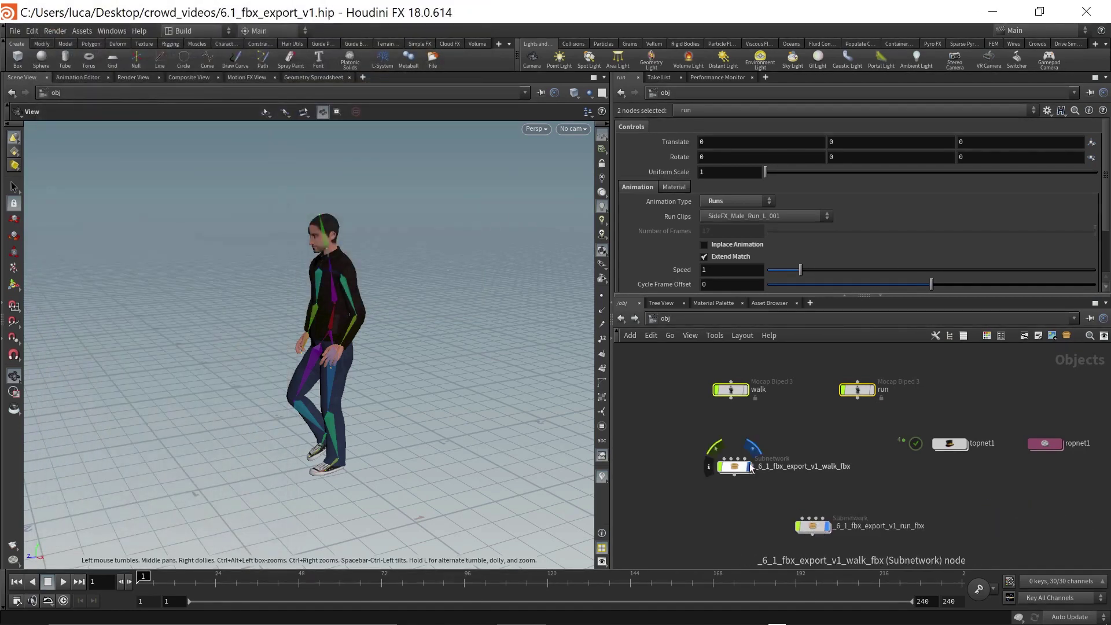
Step: Hide the walk FBX subnetwork and scrub the timeline to examine the character imported from the run FBX
{"action": "left_click", "coordinate": [810, 525]}
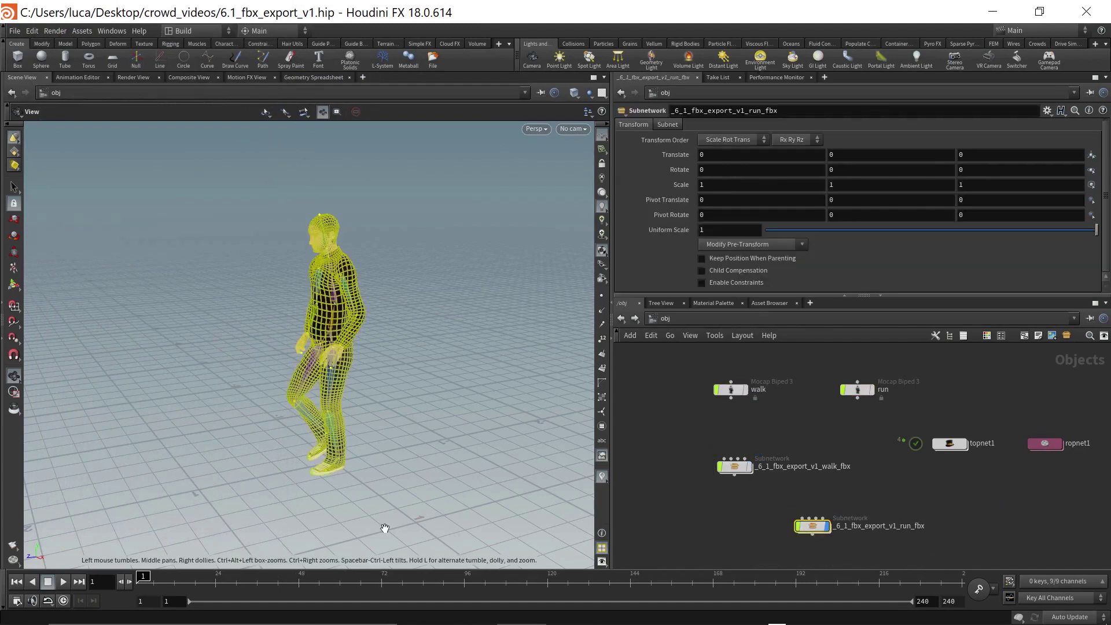
{"action": "scroll", "coordinate": [441, 396], "scroll_direction": "down", "scroll_amount": 3}
{"action": "middle_click_drag", "start_coordinate": [104, 583], "coordinate": [109, 582]}
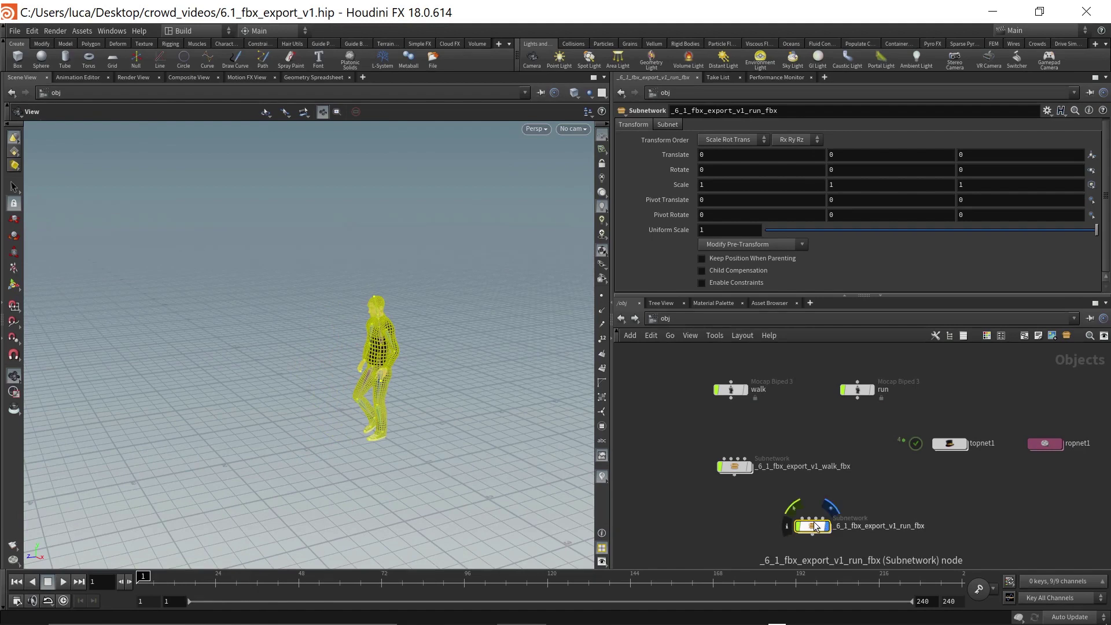
{"action": "middle_click_drag", "start_coordinate": [932, 504], "coordinate": [895, 503]}
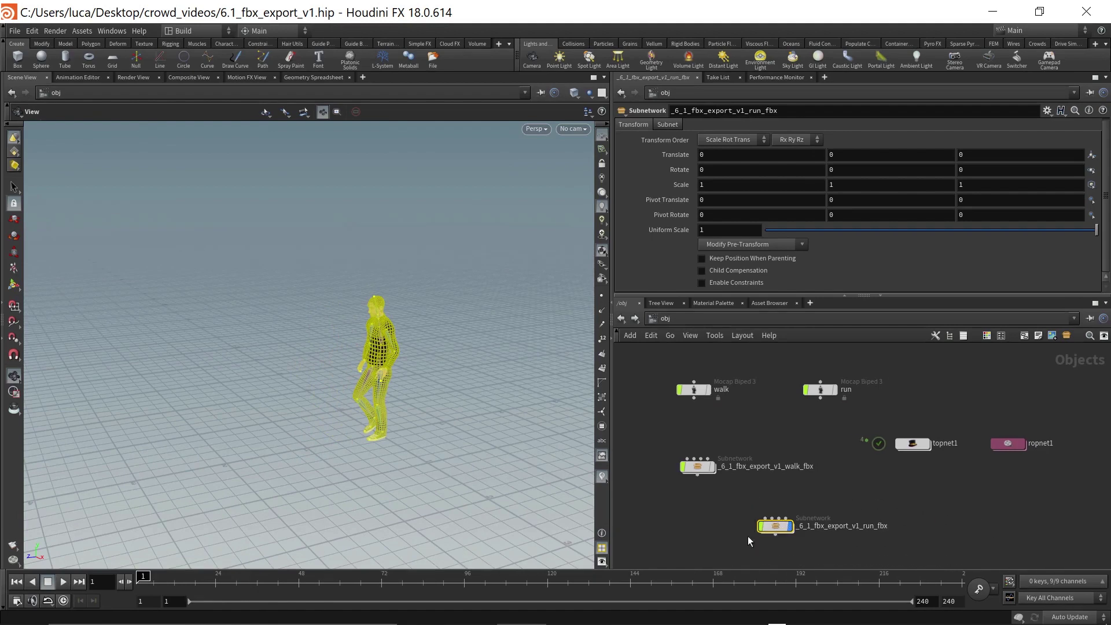
{"action": "mouse_move", "coordinate": [144, 579]}
{"action": "left_mouse_down"}
{"action": "mouse_move", "coordinate": [229, 579]}
{"action": "mouse_move", "coordinate": [138, 577]}
{"action": "left_mouse_up"}
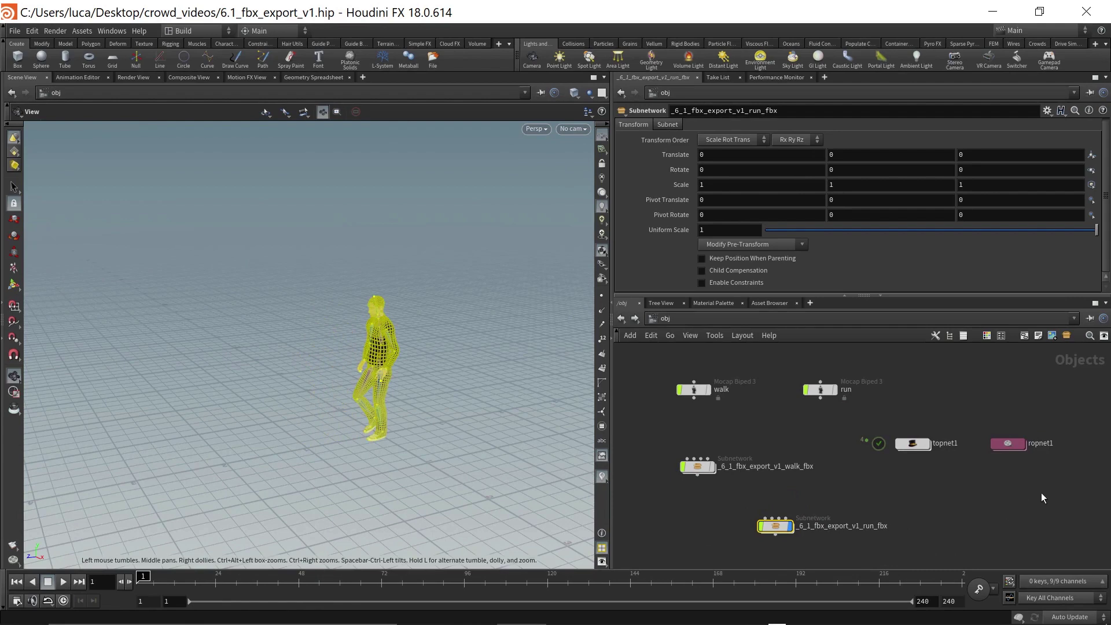
Step: In ropnet1, set the run FBX output's Export to /obj/run/MASTER and save the file to disk again
{"action": "double_click", "coordinate": [1008, 444]}
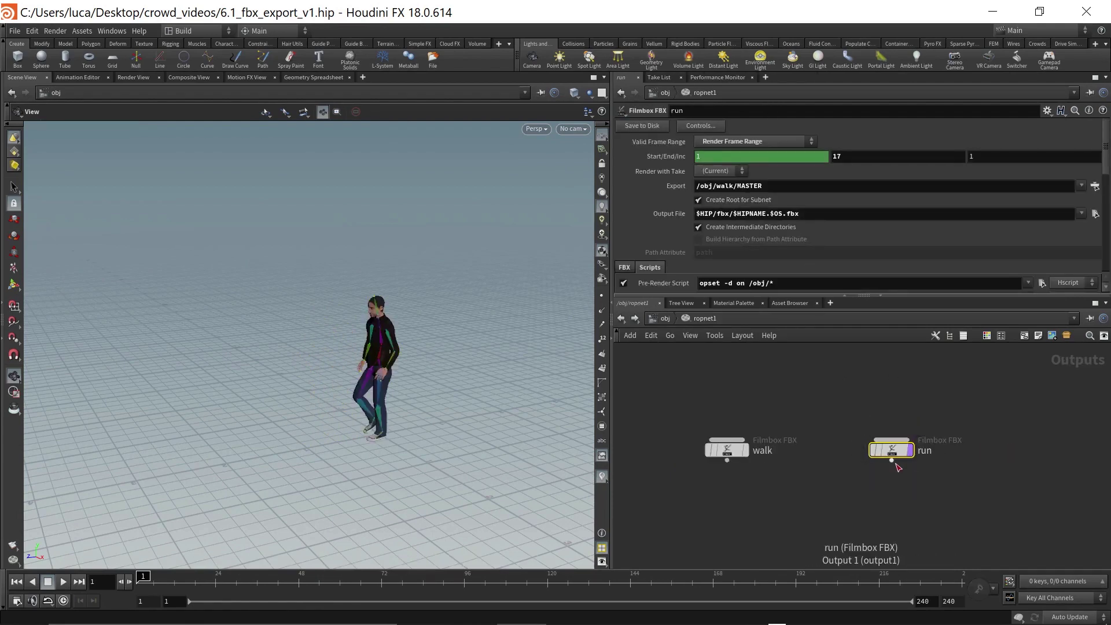
{"action": "left_click", "coordinate": [1095, 186]}
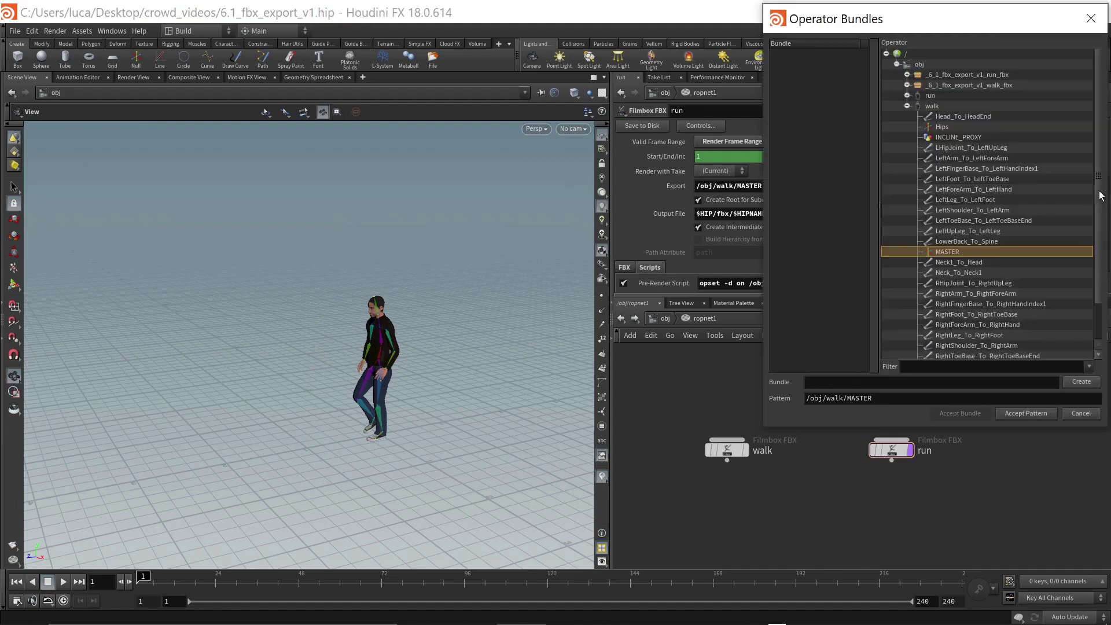
{"action": "left_click", "coordinate": [907, 106]}
{"action": "left_click", "coordinate": [907, 95]}
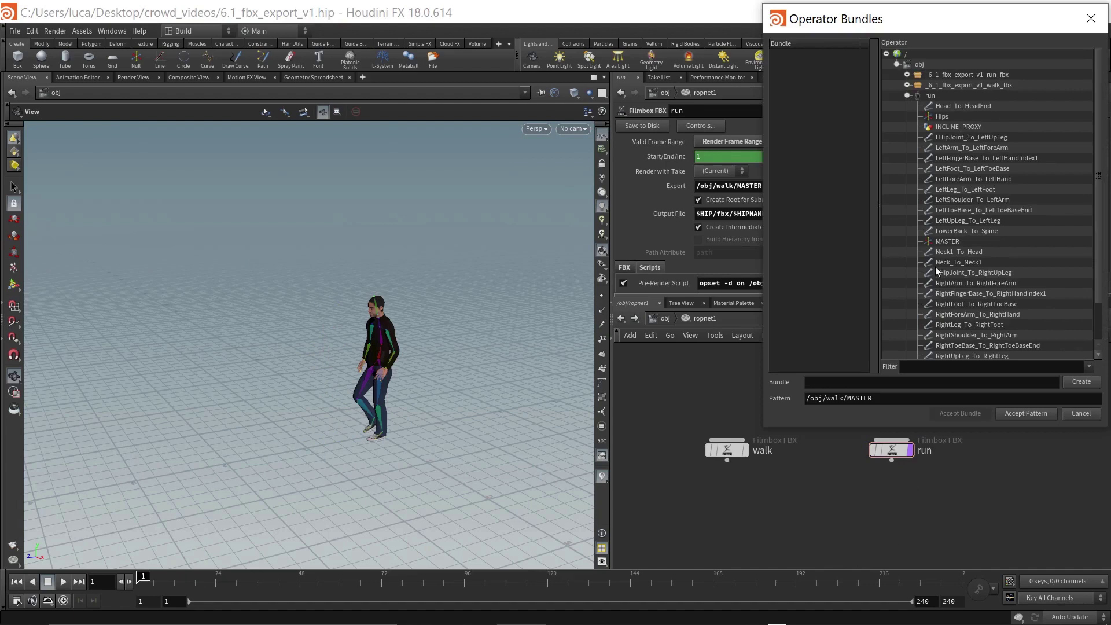
{"action": "left_click", "coordinate": [947, 240]}
{"action": "left_click", "coordinate": [1024, 413]}
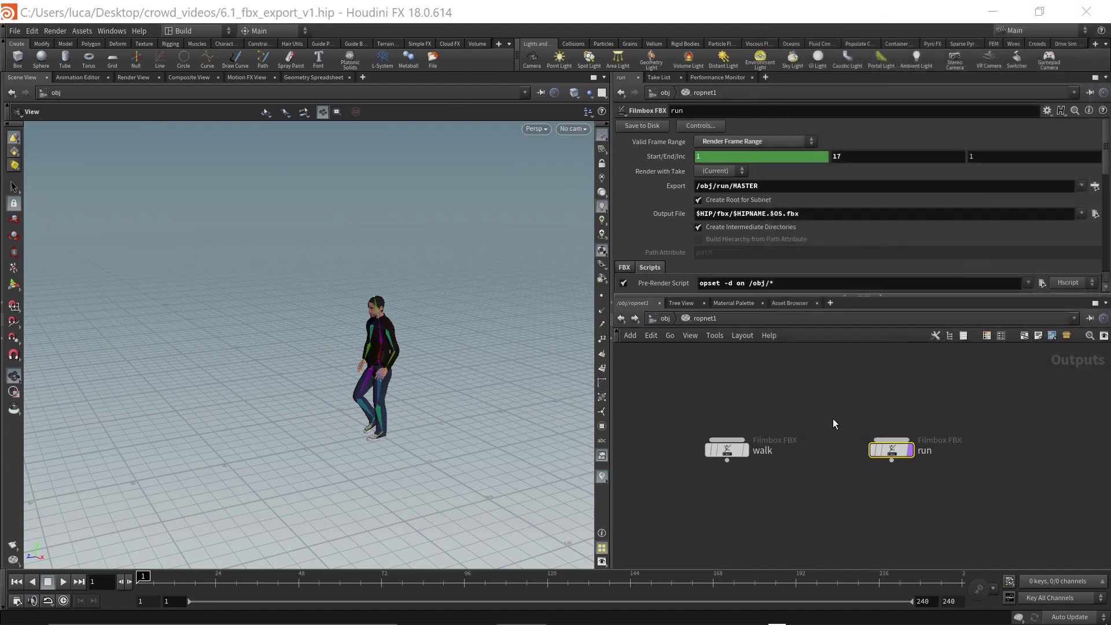
{"action": "left_click", "coordinate": [639, 125]}
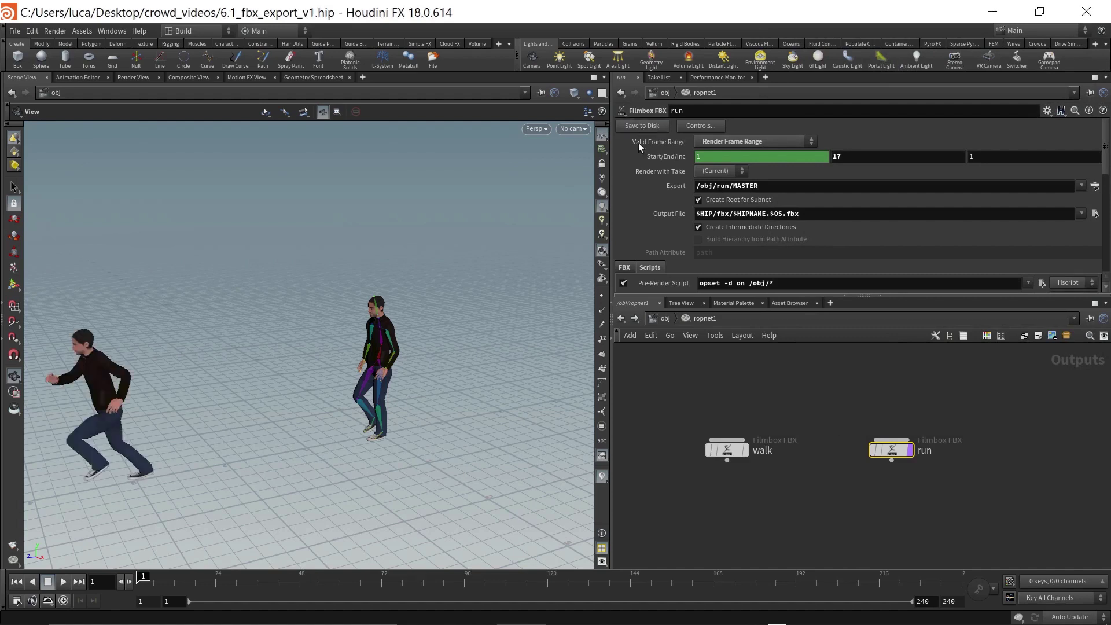
Step: Return to the object level and delete the outdated run FBX subnetwork
{"action": "left_click", "coordinate": [661, 322]}
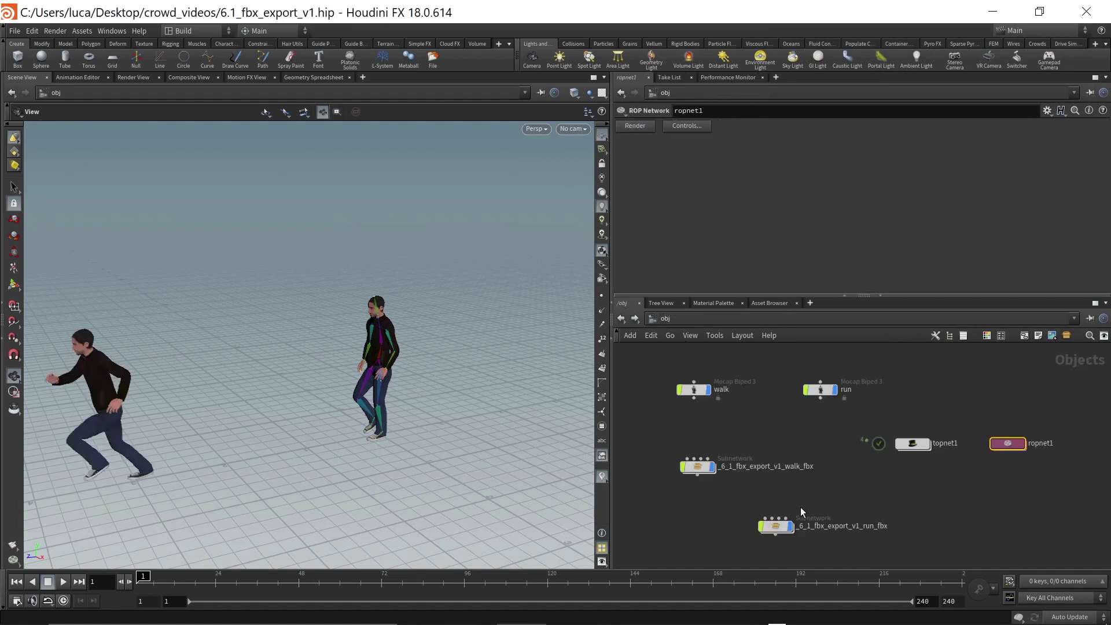
{"action": "middle_click_drag", "start_coordinate": [800, 507], "coordinate": [824, 464]}
{"action": "left_click", "coordinate": [805, 488]}
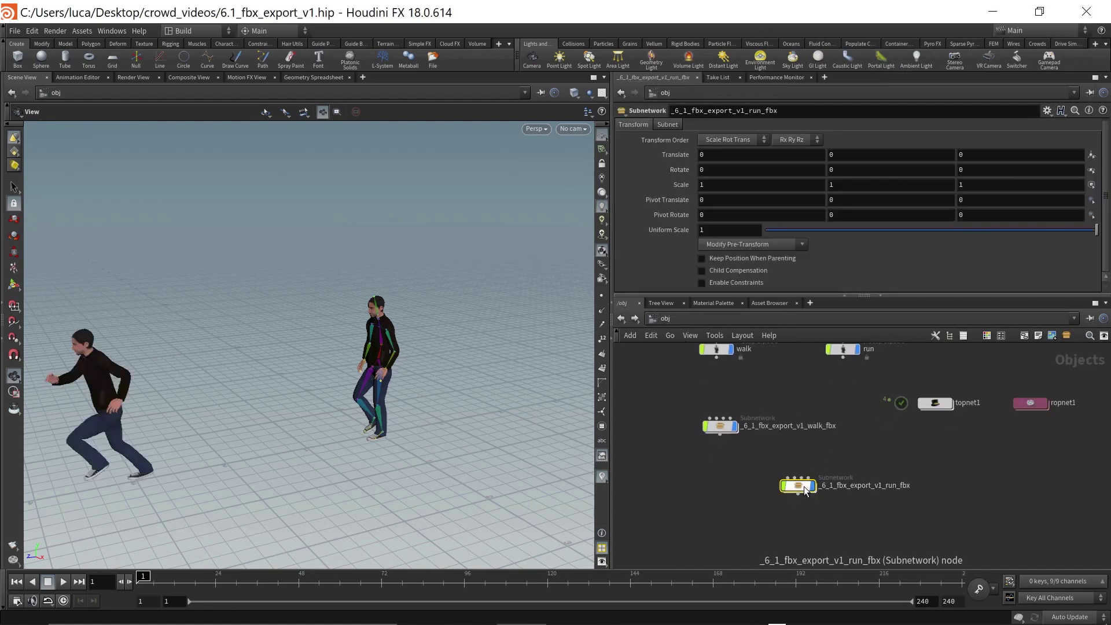
{"action": "key", "text": "Delete"}
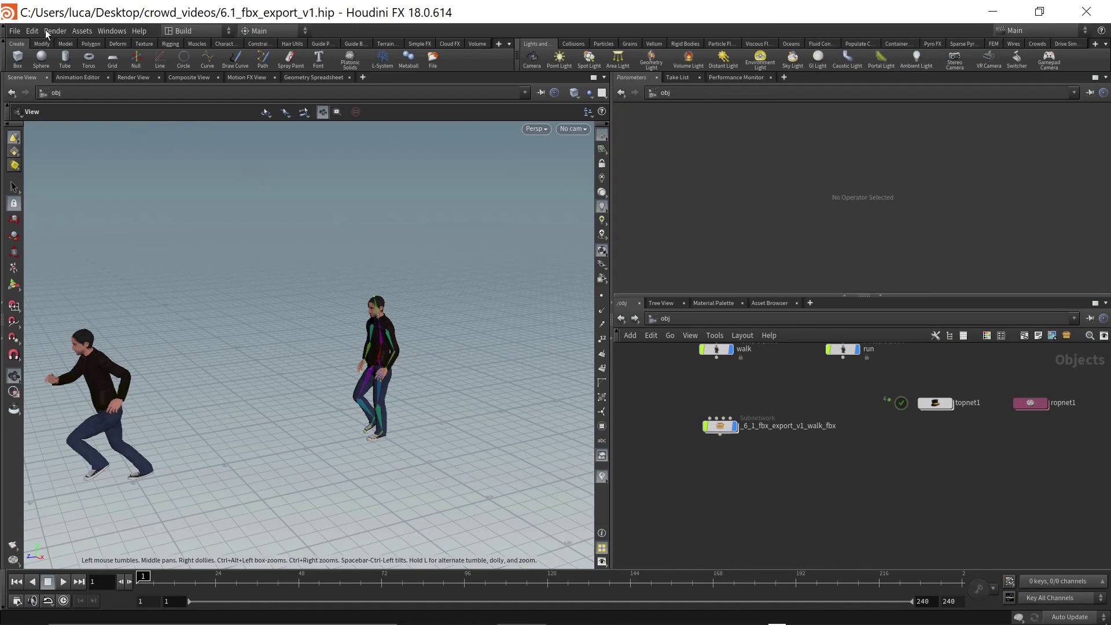
Step: Reimport the newly exported 6.1_fbx_export_v1.run.fbx into the scene
{"action": "left_click", "coordinate": [13, 32]}
{"action": "mouse_move", "coordinate": [64, 223]}
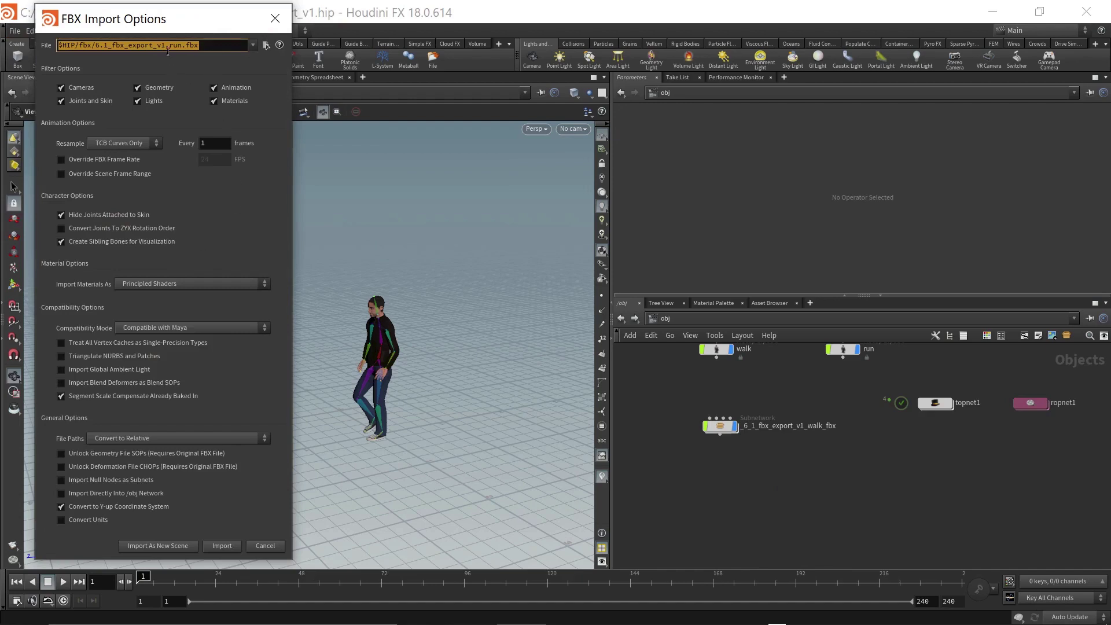
{"action": "left_click", "coordinate": [219, 546]}
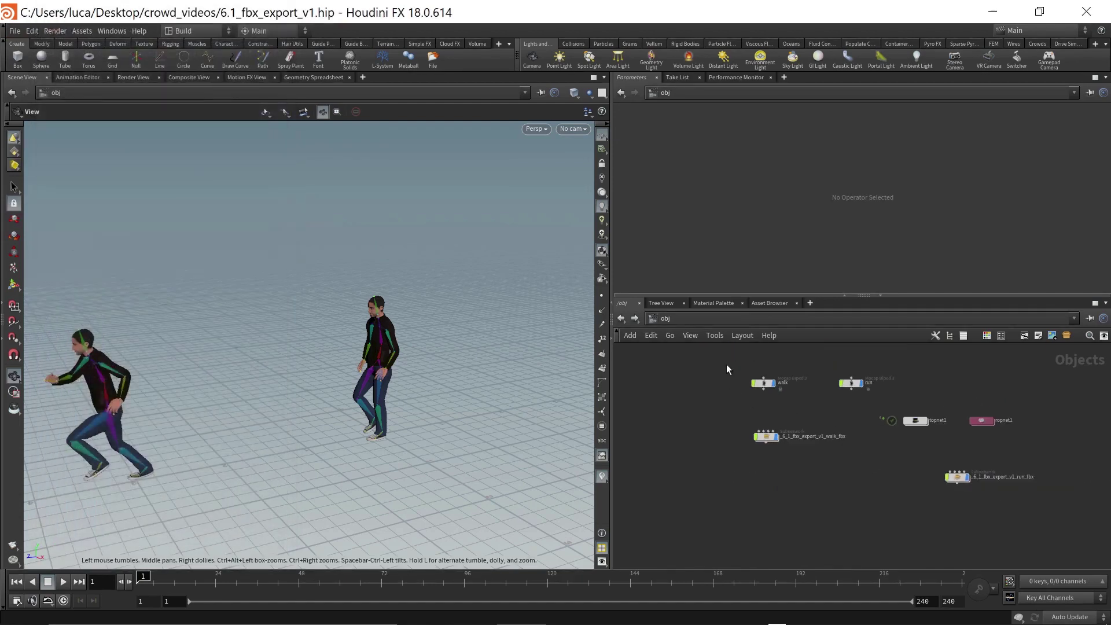
Step: Hide the walk and run mocap bipeds and place the new run FBX subnetwork beneath the walk FBX one
{"action": "left_click_drag", "start_coordinate": [726, 363], "coordinate": [897, 389]}
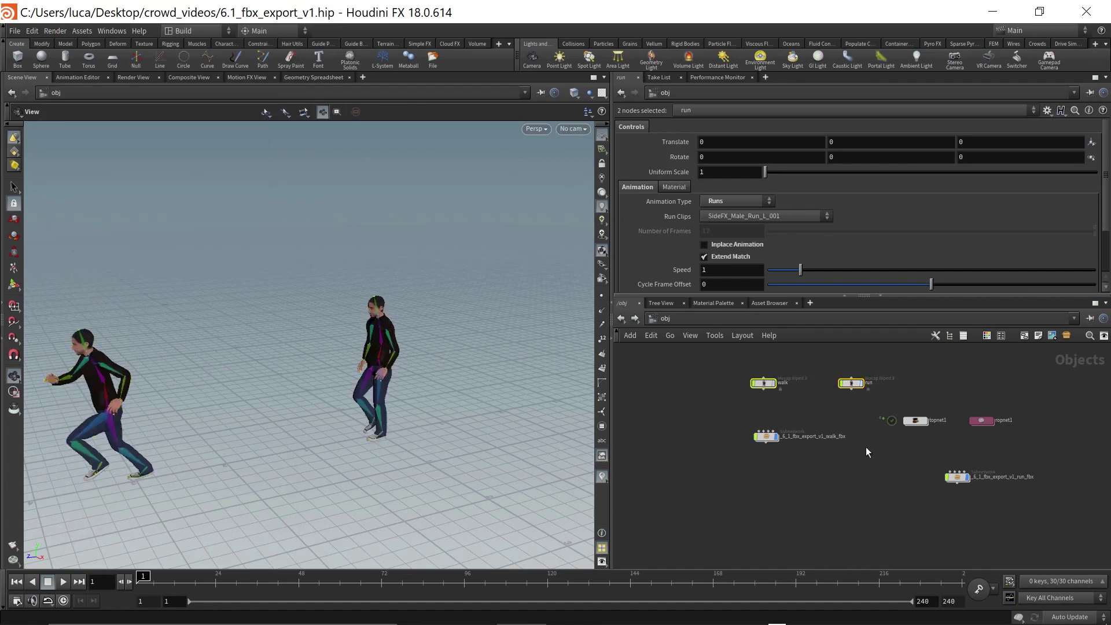
{"action": "left_click_drag", "start_coordinate": [956, 476], "coordinate": [786, 462]}
Step: Scrub the timeline up to frame 55 to compare the imported walk and run animations
{"action": "left_click_drag", "start_coordinate": [186, 580], "coordinate": [205, 580]}
{"action": "right_click_drag", "start_coordinate": [318, 373], "coordinate": [212, 475]}
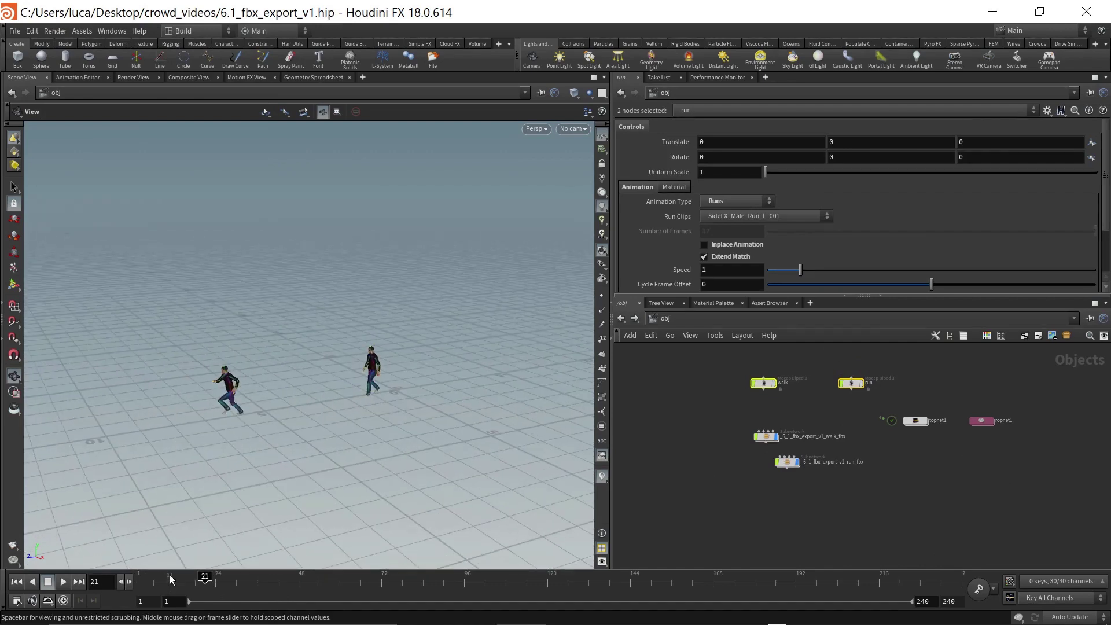
{"action": "left_click", "coordinate": [167, 579]}
{"action": "left_click_drag", "start_coordinate": [168, 576], "coordinate": [322, 575]}
{"action": "left_click", "coordinate": [856, 523]}
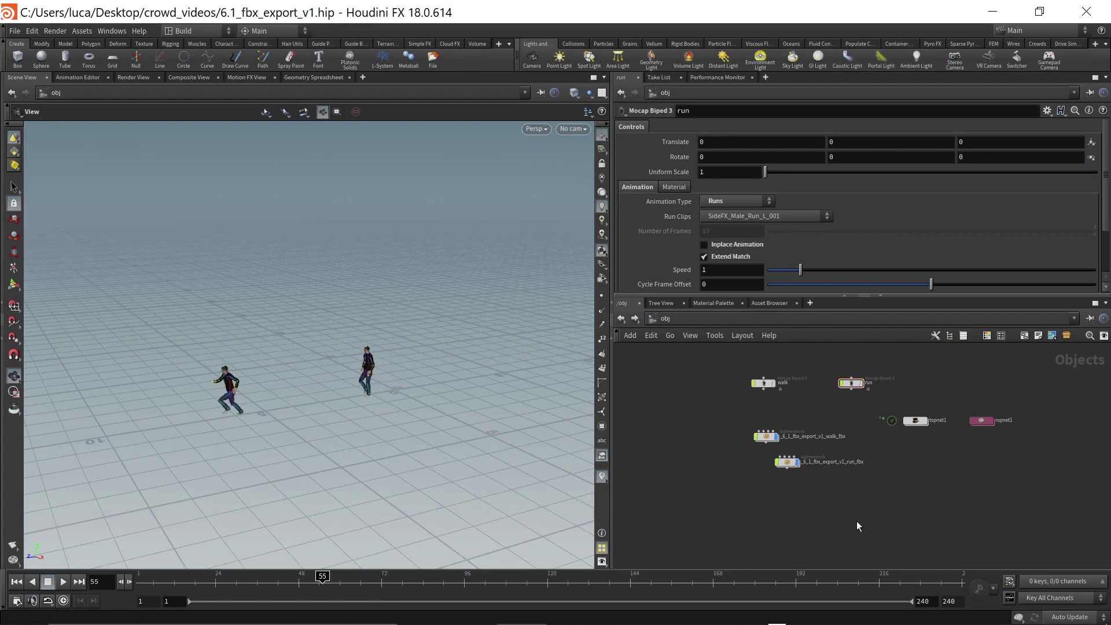
Step: Place the run FBX subnetwork beside the walk FBX one and line up the run biped above it
{"action": "left_click_drag", "start_coordinate": [797, 465], "coordinate": [865, 463]}
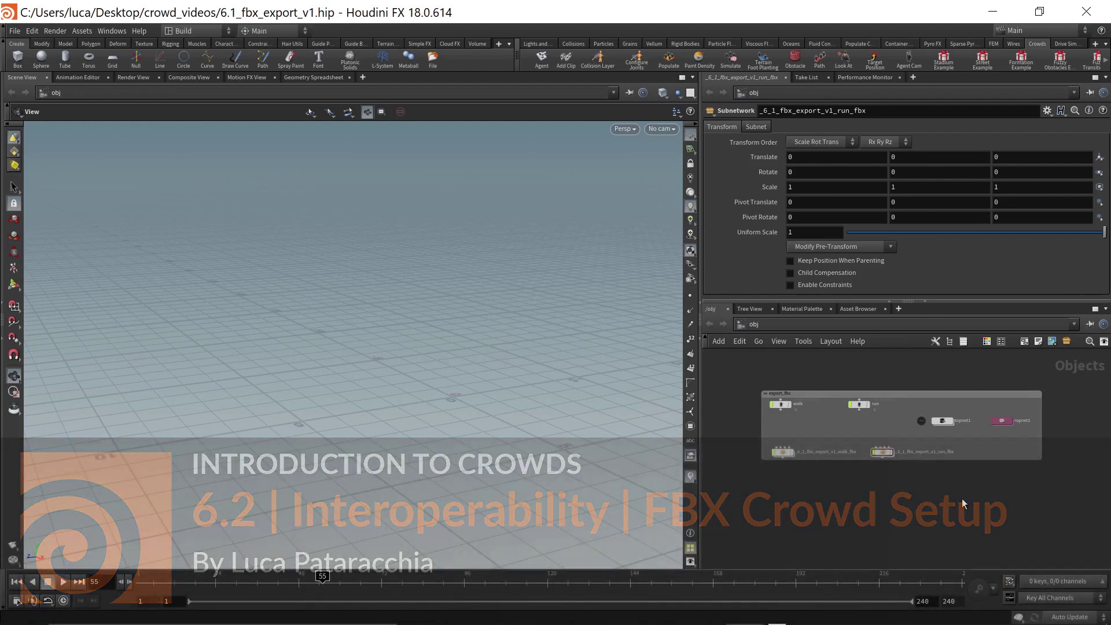
{"action": "scroll", "coordinate": [843, 494], "scroll_direction": "up", "scroll_amount": 2}
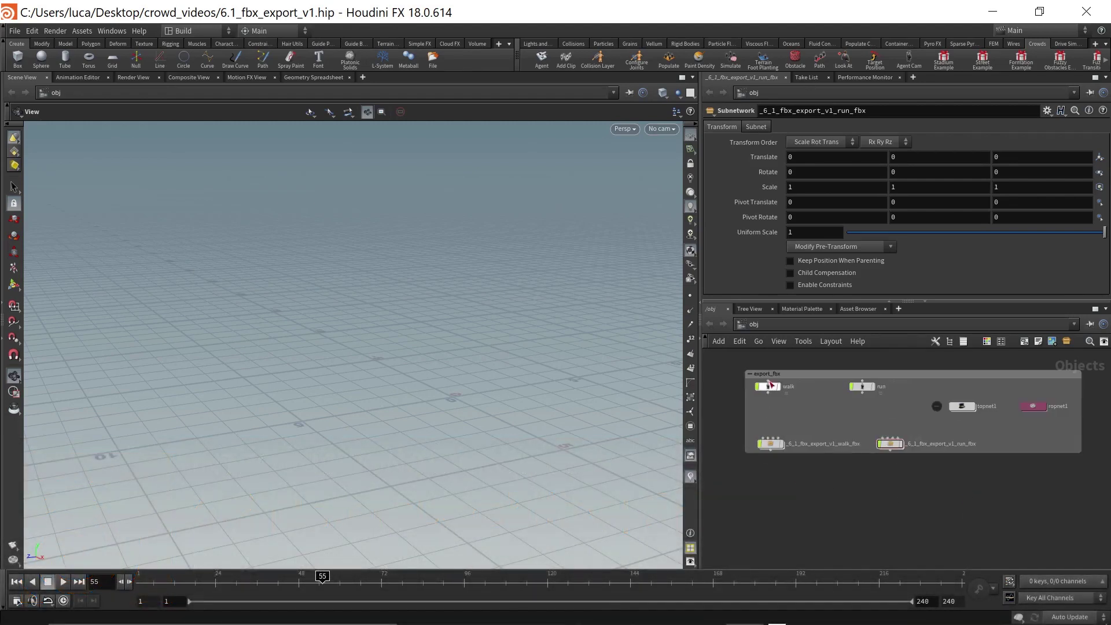
{"action": "left_click_drag", "start_coordinate": [869, 387], "coordinate": [892, 390]}
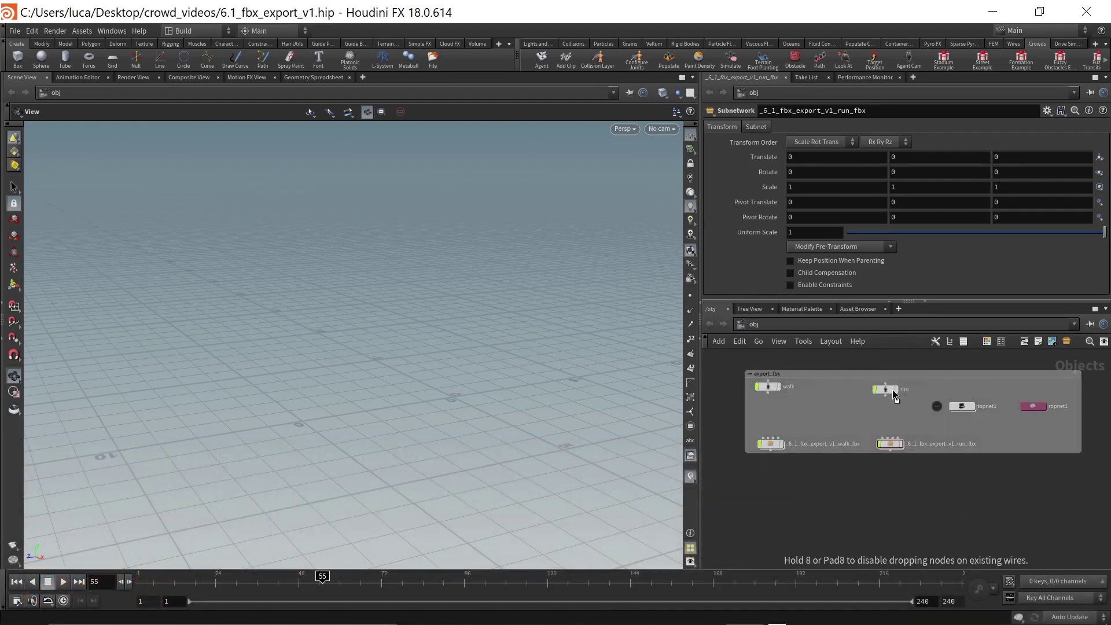
{"action": "left_click", "coordinate": [773, 386]}
{"action": "scroll", "coordinate": [786, 511], "scroll_direction": "down", "scroll_amount": 1}
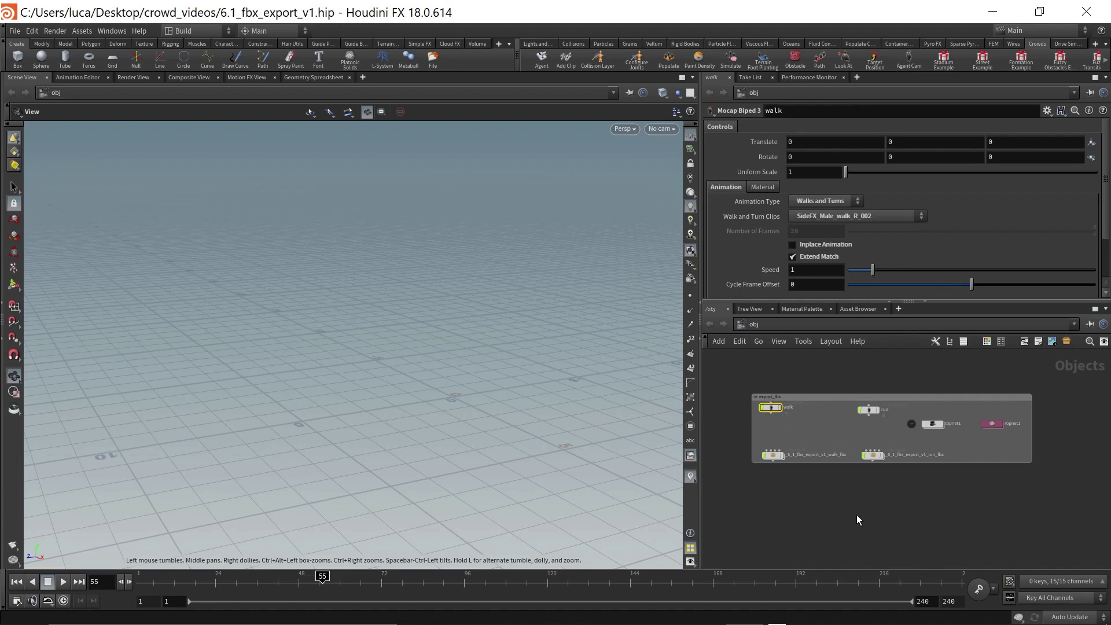
{"action": "middle_click_drag", "start_coordinate": [842, 510], "coordinate": [838, 494]}
{"action": "left_click", "coordinate": [822, 494]}
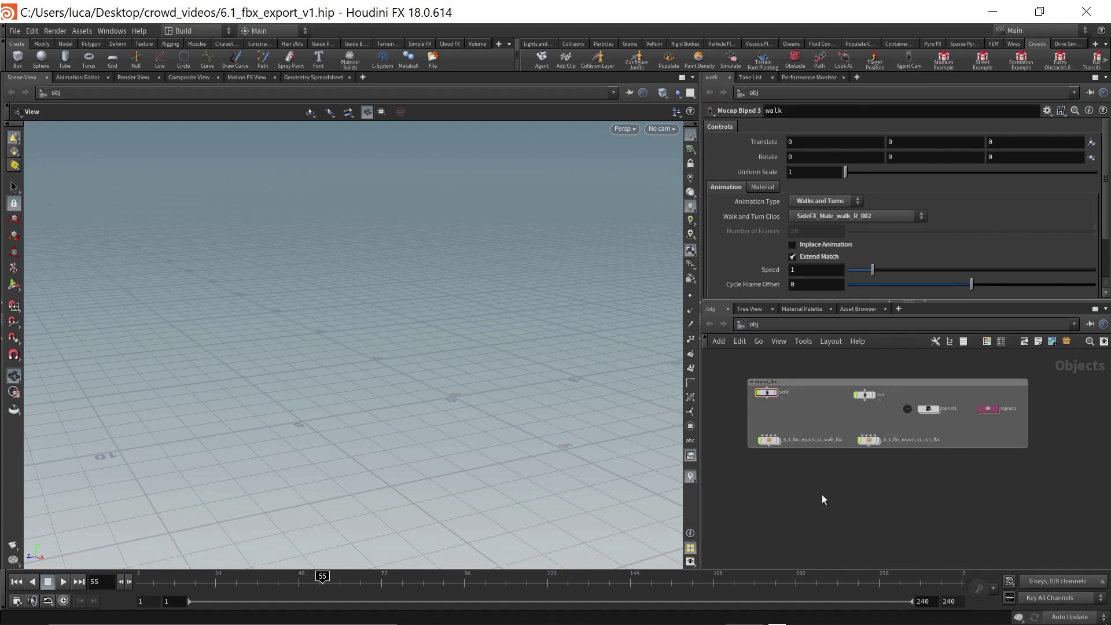
{"action": "left_click_drag", "start_coordinate": [700, 405], "coordinate": [678, 405]}
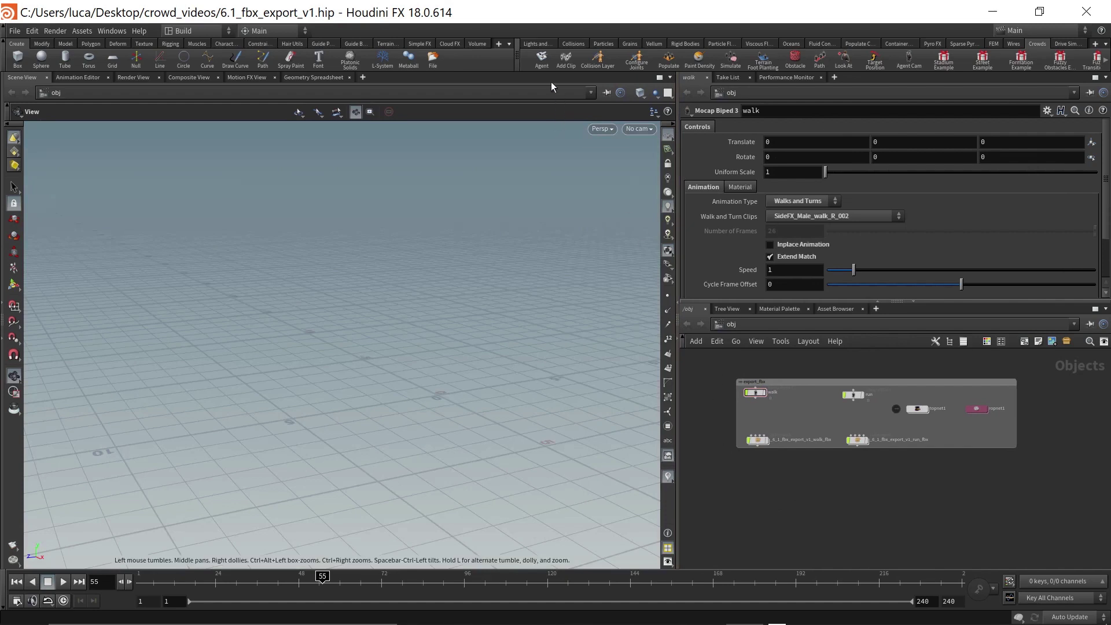
Step: Start a new crowd agent with FBX as source, using 6.1_fbx_export_v1.walk.fbx from the project's fbx folder
{"action": "left_click", "coordinate": [539, 62]}
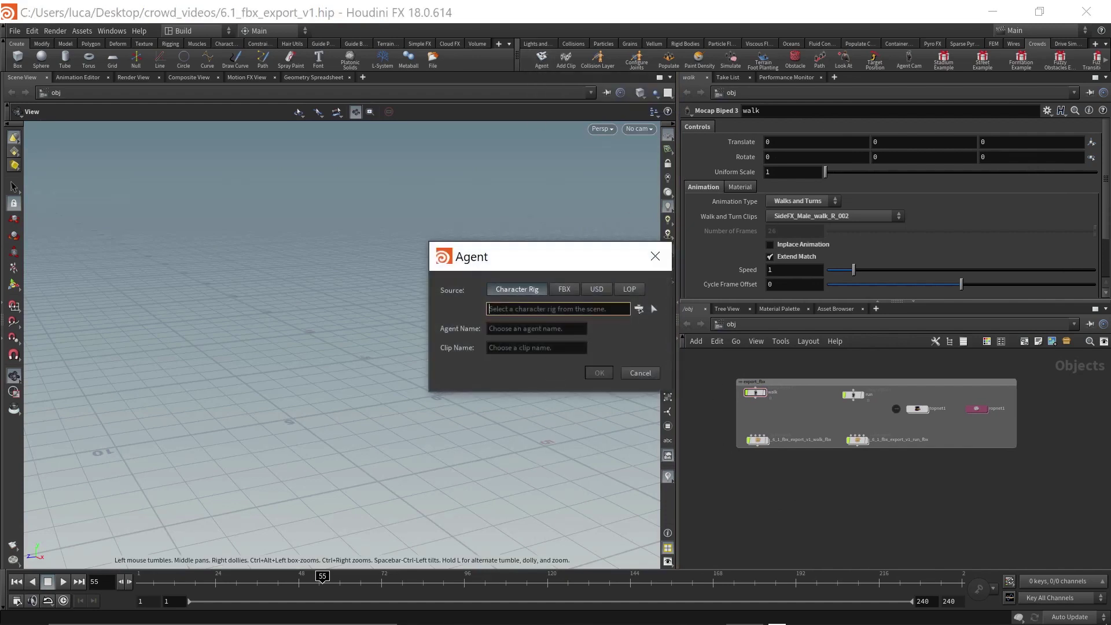
{"action": "left_click", "coordinate": [564, 289]}
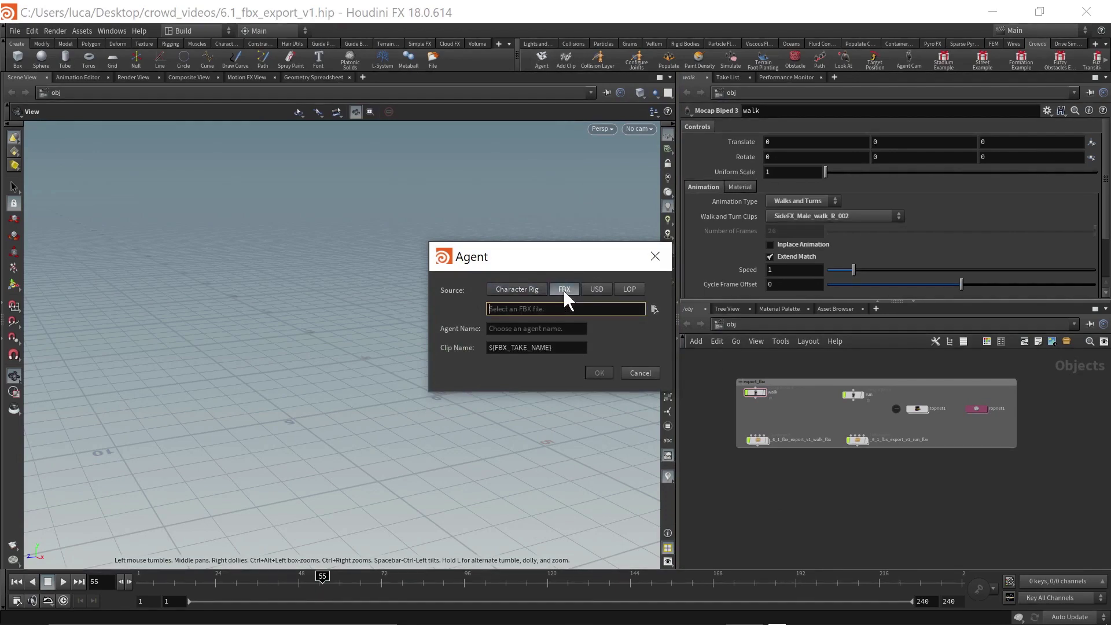
{"action": "left_click", "coordinate": [653, 310]}
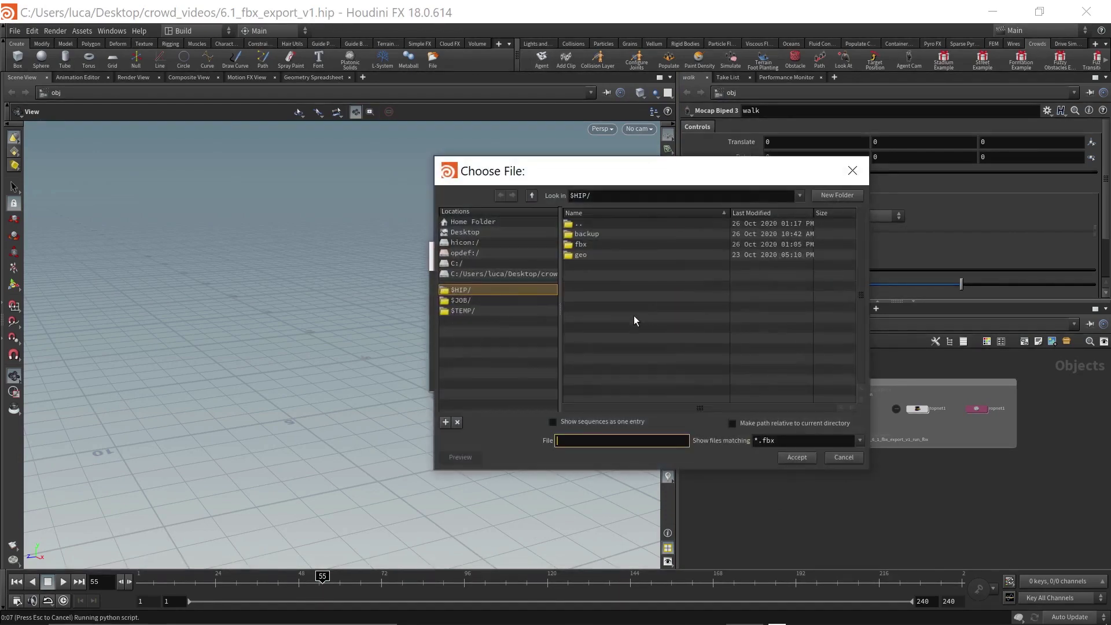
{"action": "double_click", "coordinate": [583, 246]}
{"action": "left_click", "coordinate": [654, 245]}
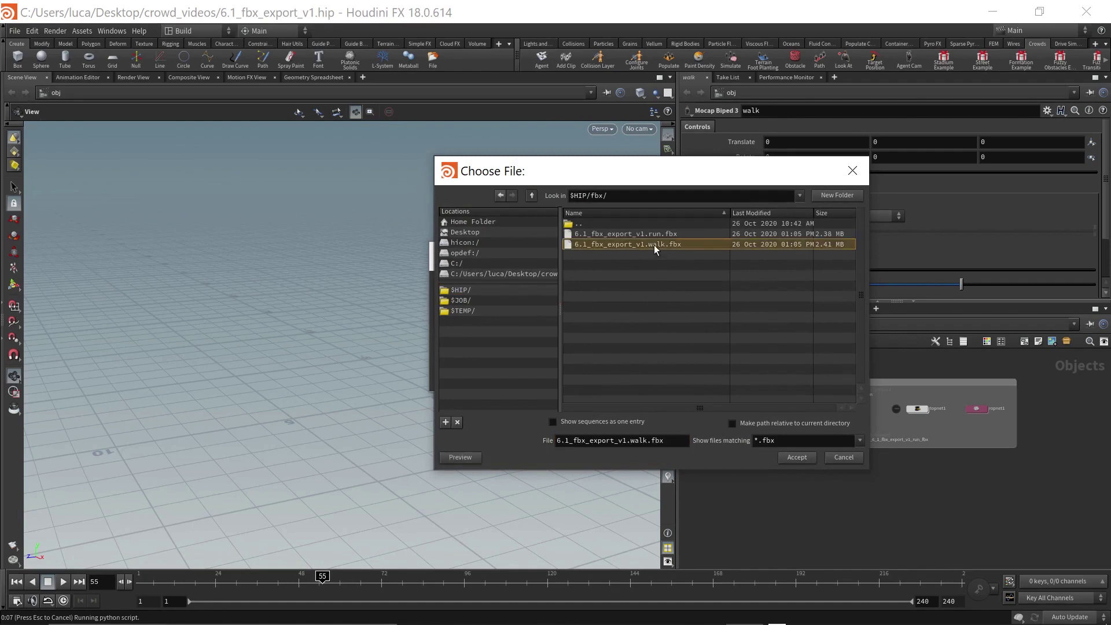
{"action": "left_click", "coordinate": [794, 458]}
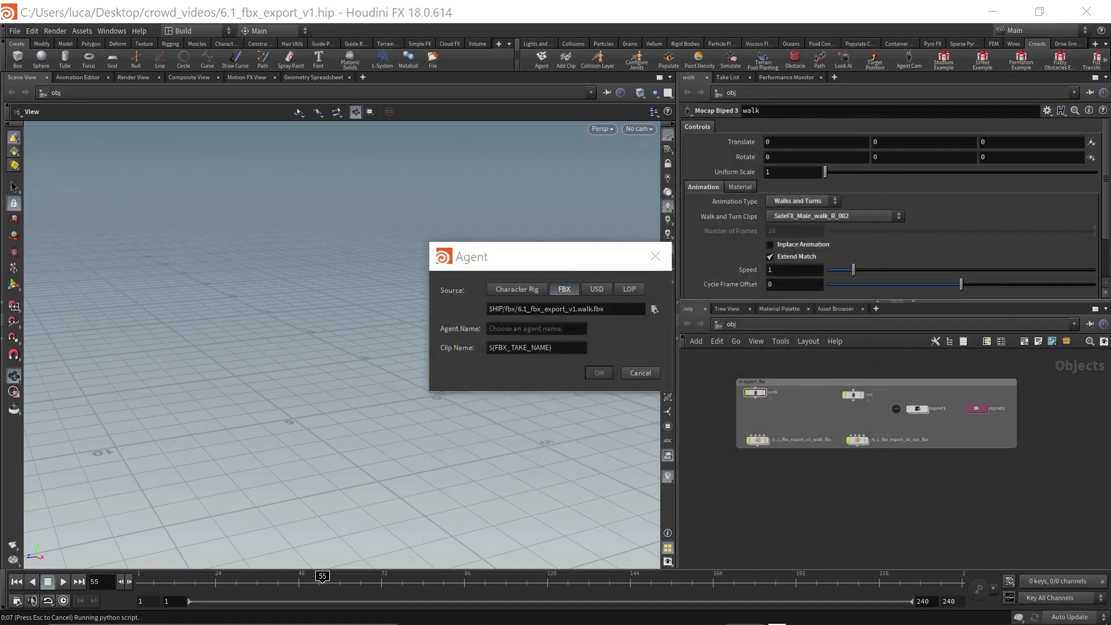
Step: Name the agent mocapbiped3 and its clip walk, and create the agent setup
{"action": "type", "text": "mocap"}
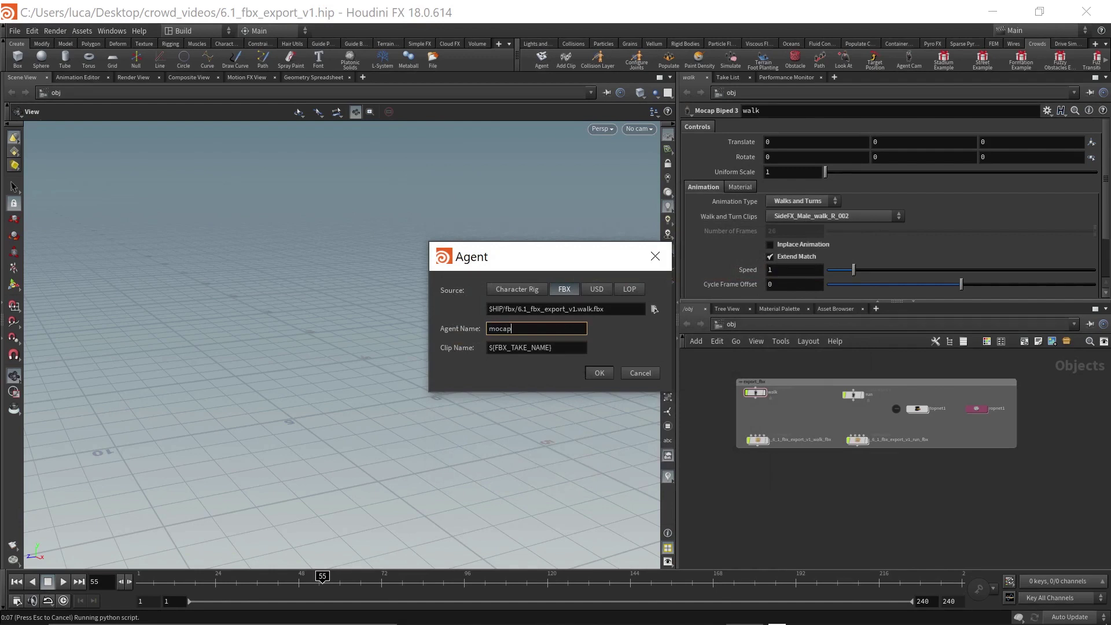
{"action": "type", "text": "biped3"}
{"action": "key", "text": "Tab"}
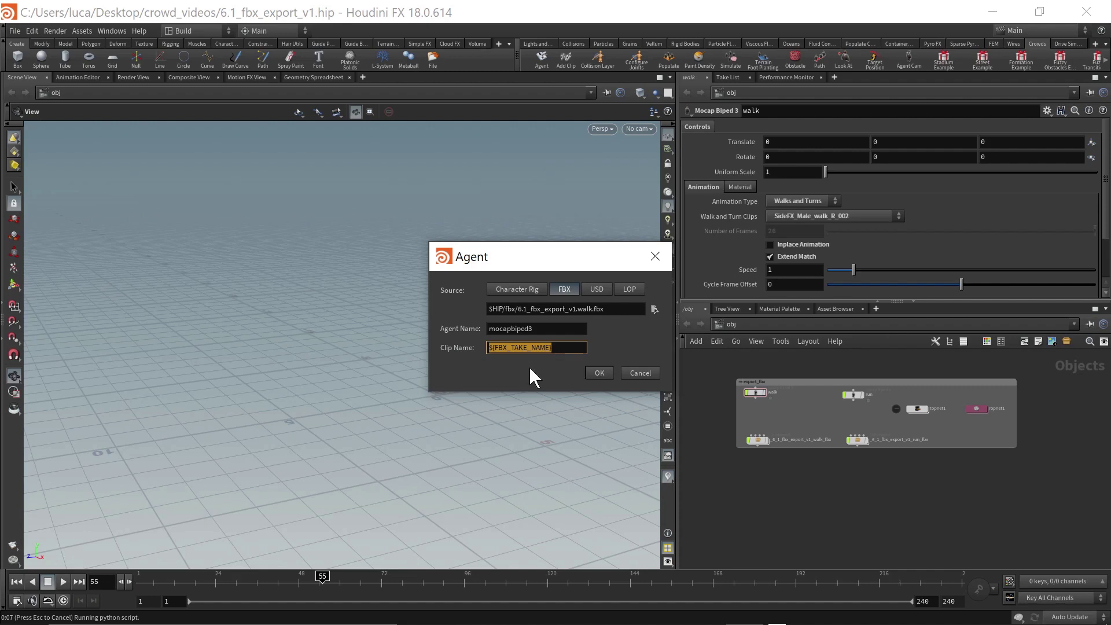
{"action": "type", "text": "walk"}
{"action": "left_click", "coordinate": [599, 372]}
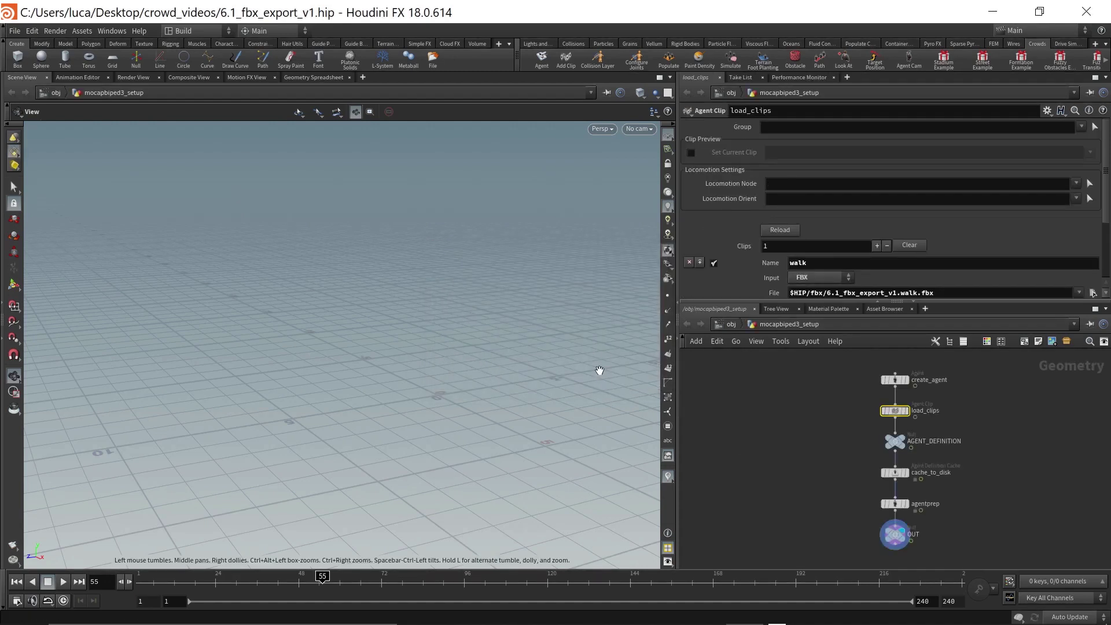
Step: Display the create_agent node's character inside the agent setup and return to the object level
{"action": "left_click", "coordinate": [905, 381]}
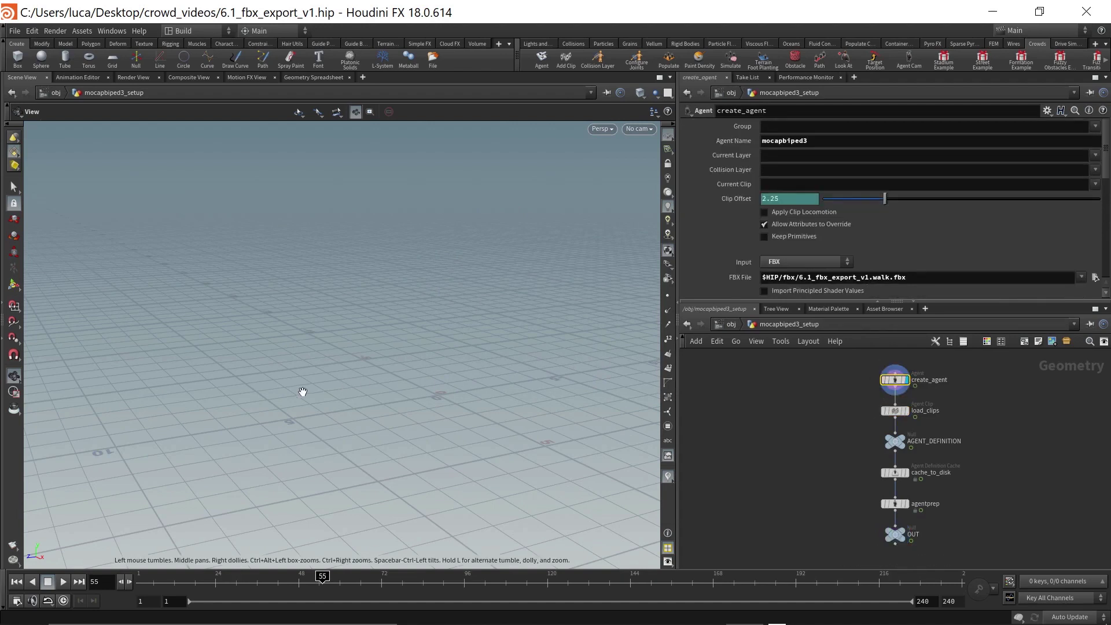
{"action": "left_click_drag", "start_coordinate": [305, 390], "coordinate": [347, 347]}
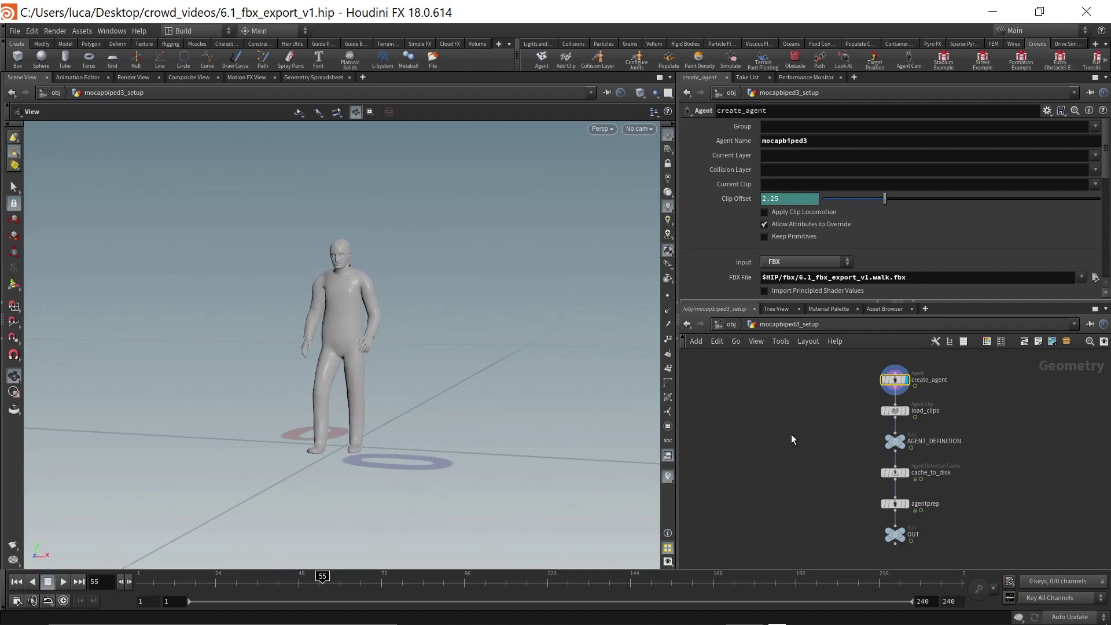
{"action": "key", "text": "u"}
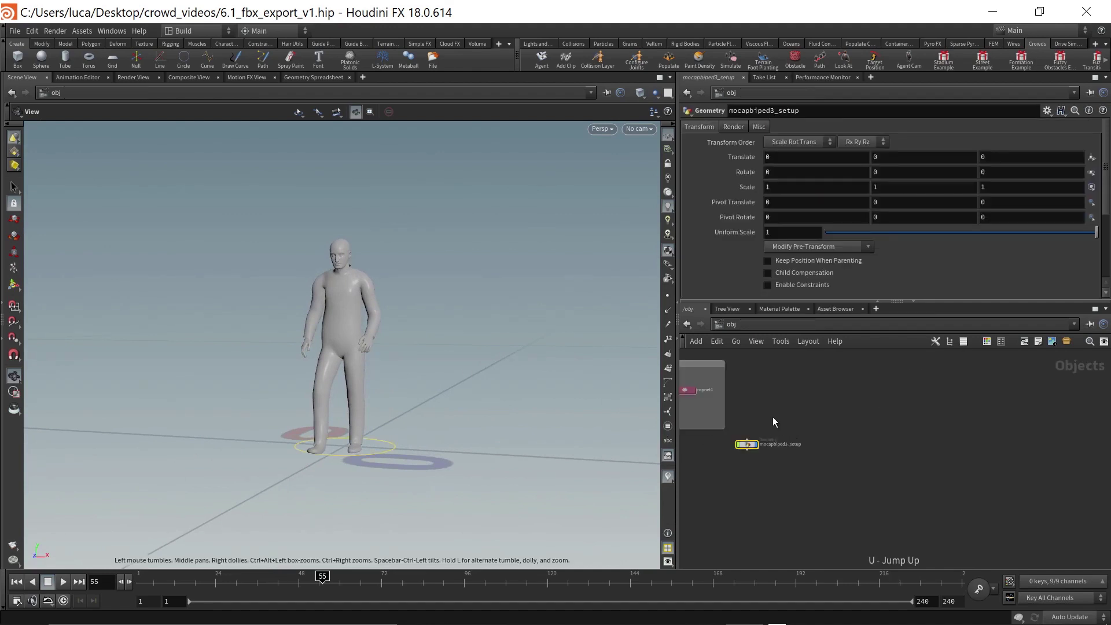
Step: Display the walk mocap biped and frame it and the mocapbiped3_setup agent in turn to compare them
{"action": "middle_click_drag", "start_coordinate": [773, 418], "coordinate": [1007, 442]}
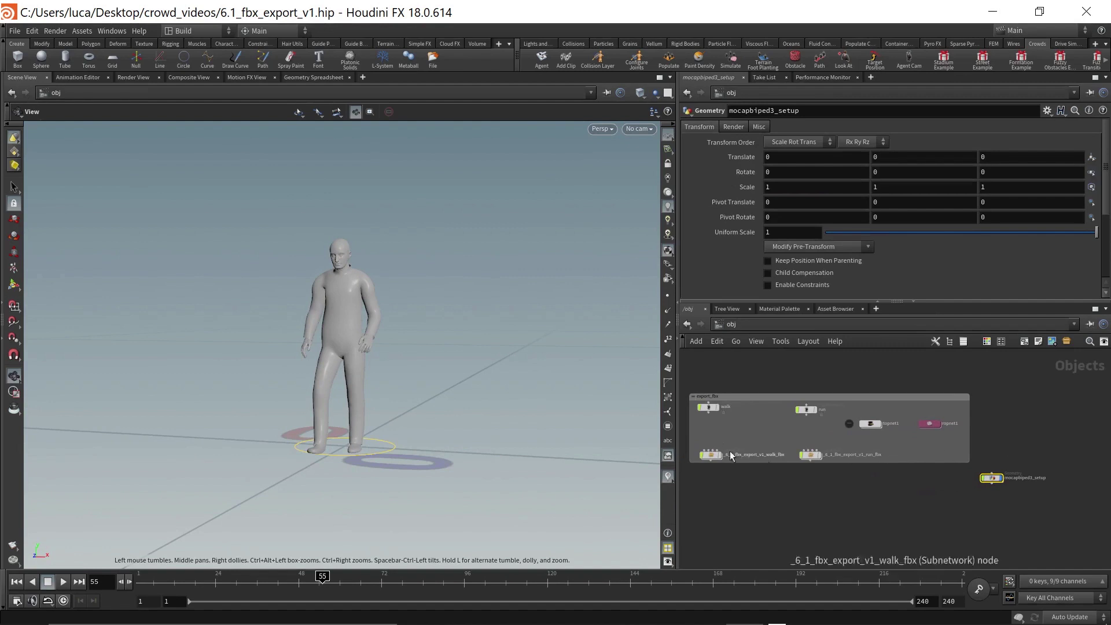
{"action": "left_click", "coordinate": [709, 410]}
{"action": "right_click_drag", "start_coordinate": [449, 407], "coordinate": [274, 386]}
{"action": "middle_click_drag", "start_coordinate": [273, 387], "coordinate": [298, 398]}
{"action": "key", "text": "f"}
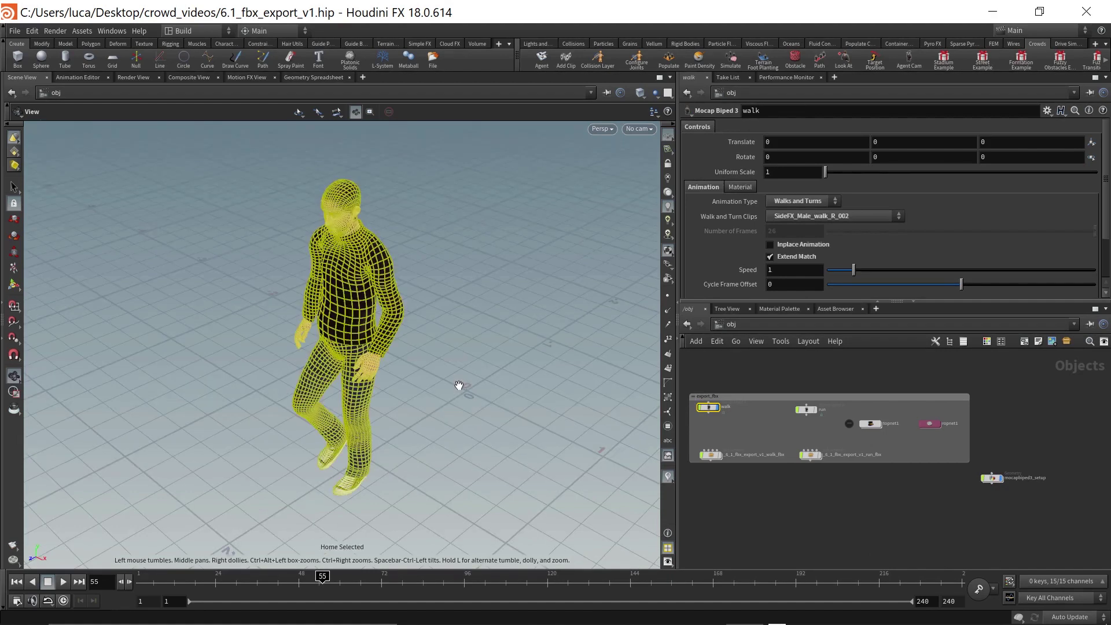
{"action": "left_click", "coordinate": [991, 478]}
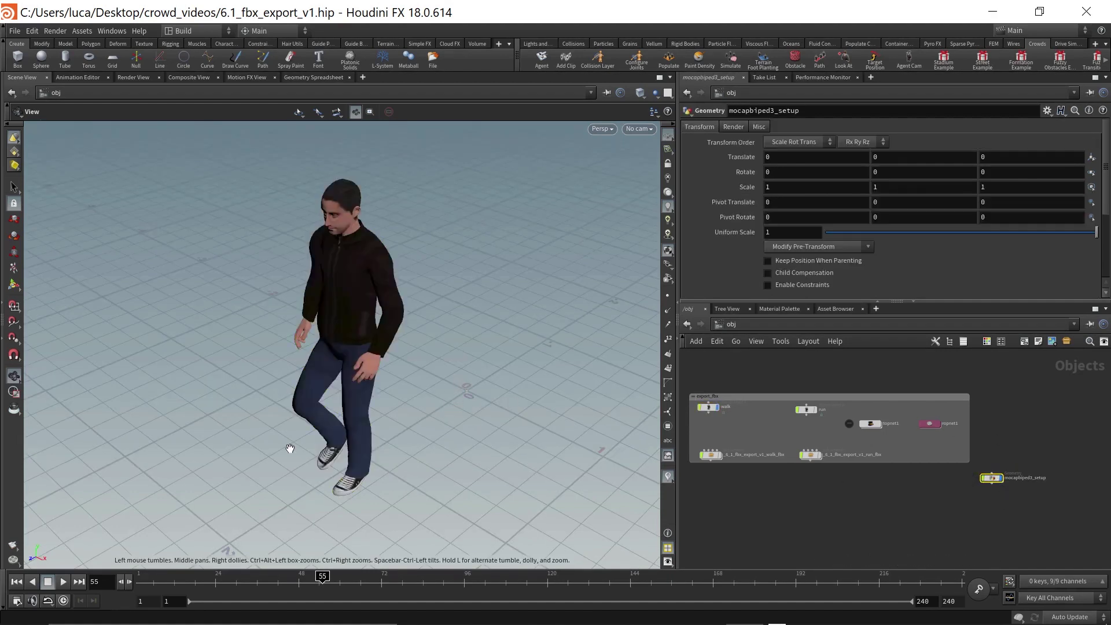
{"action": "key", "text": "g"}
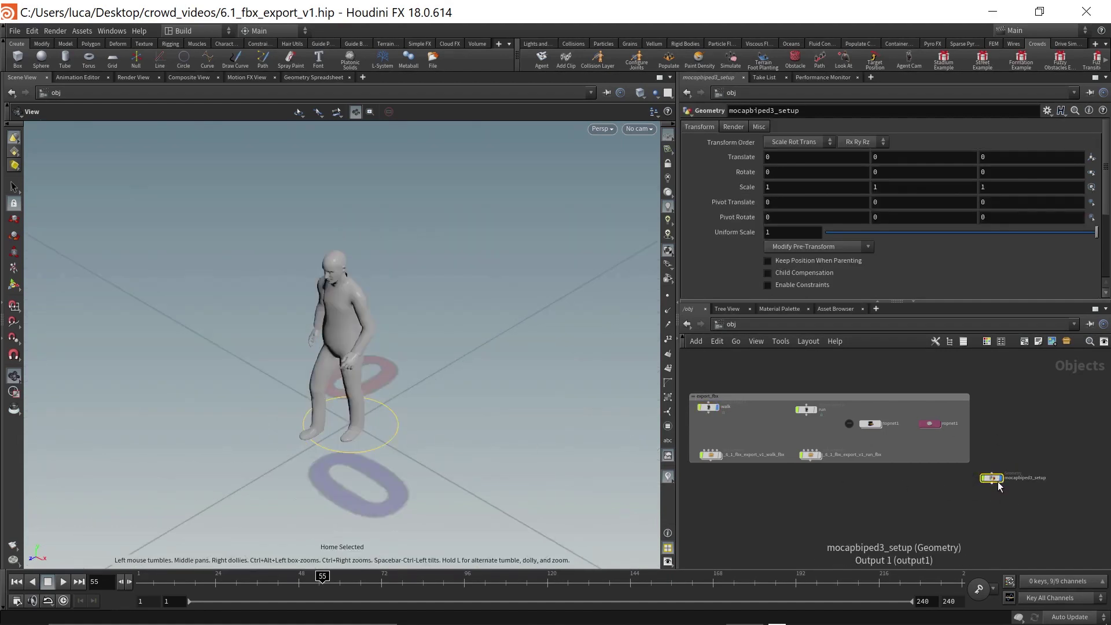
Step: Move the mocapbiped3_setup node beneath the export_fbx network box and view the agent together with the walk biped
{"action": "middle_click_drag", "start_coordinate": [1034, 461], "coordinate": [1064, 453]}
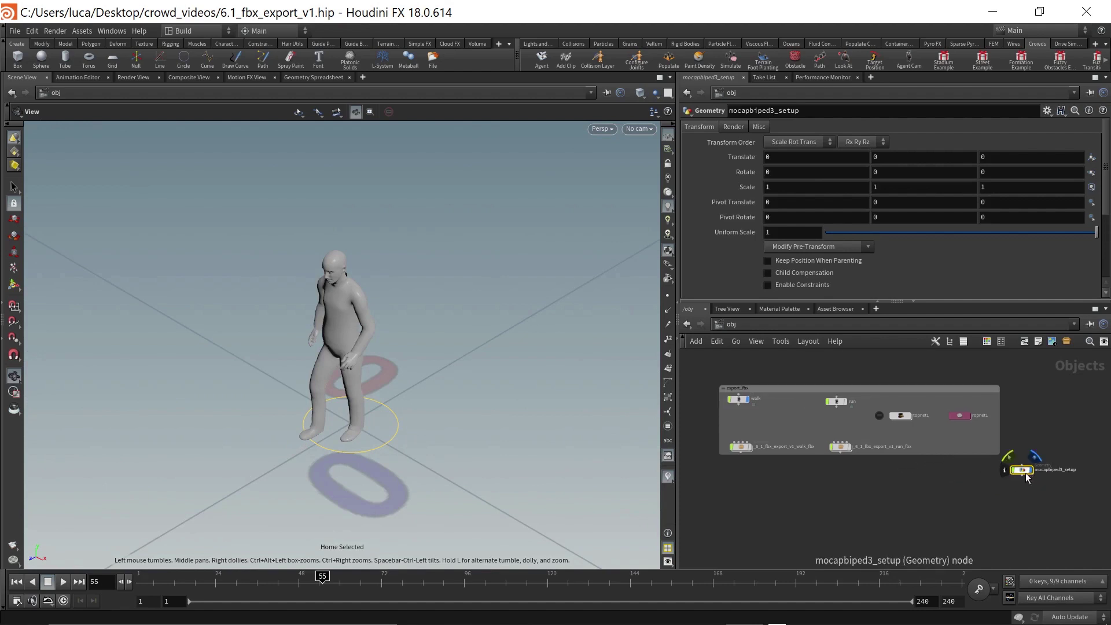
{"action": "left_click_drag", "start_coordinate": [1022, 469], "coordinate": [932, 498]}
{"action": "right_click_drag", "start_coordinate": [468, 436], "coordinate": [75, 471]}
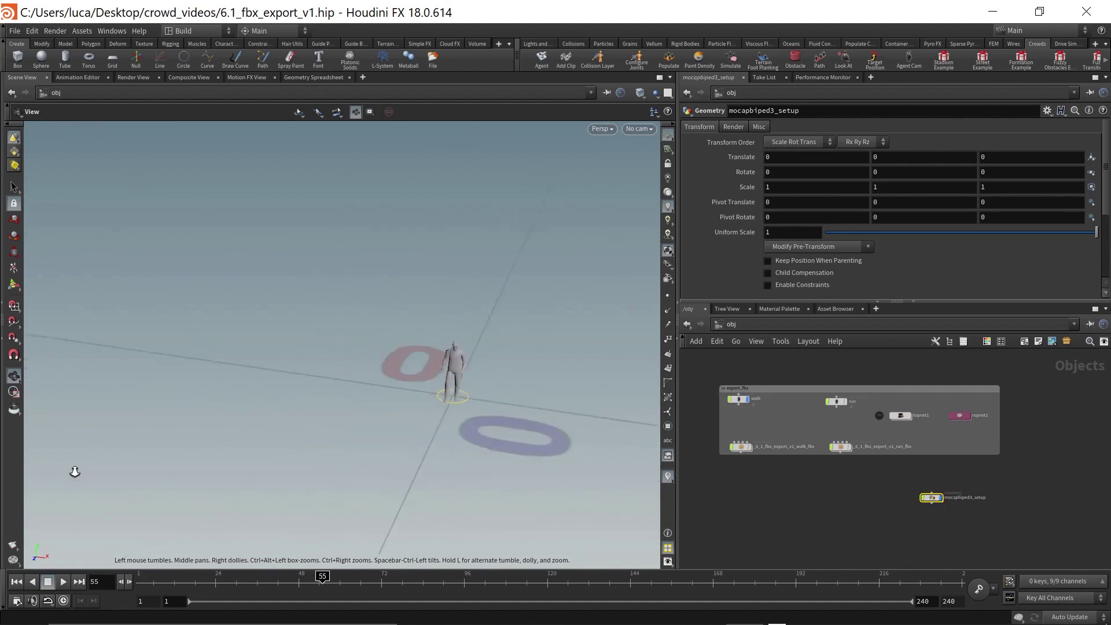
{"action": "left_click_drag", "start_coordinate": [75, 471], "coordinate": [469, 405]}
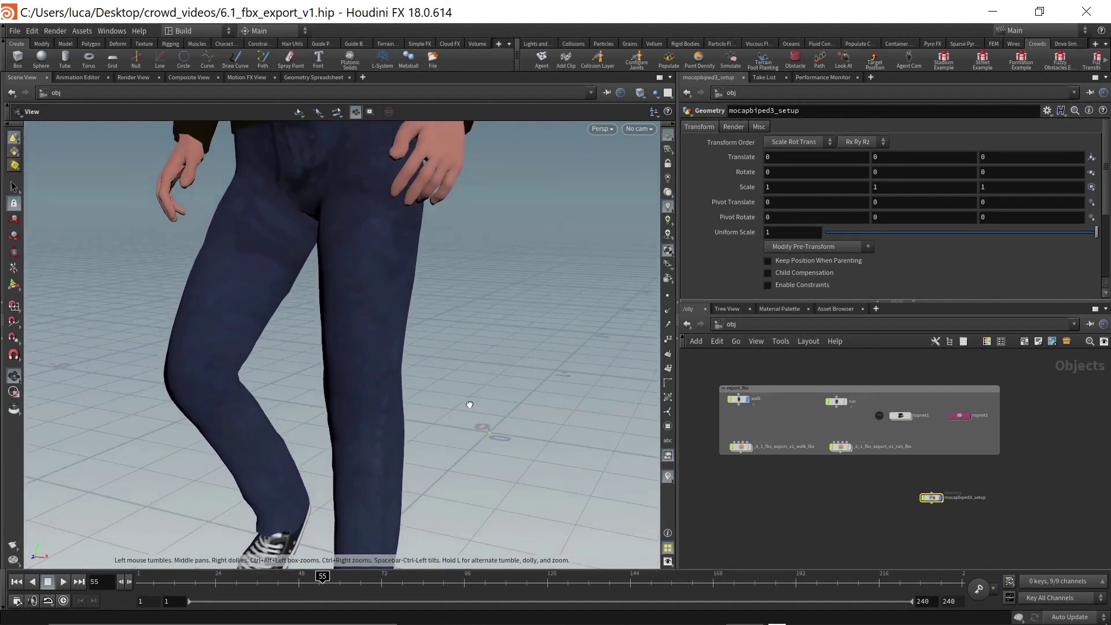
Step: Turn off Convert Units for the FBX import on the create_agent node inside mocapbiped3_setup
{"action": "double_click", "coordinate": [931, 497]}
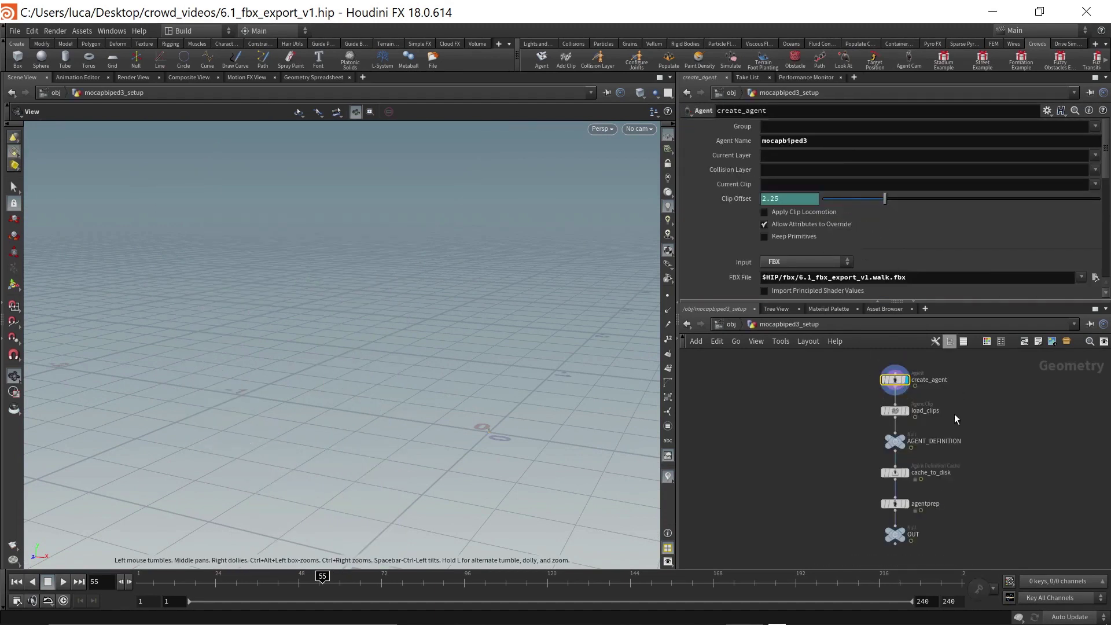
{"action": "scroll", "coordinate": [727, 155], "scroll_direction": "down", "scroll_amount": 3}
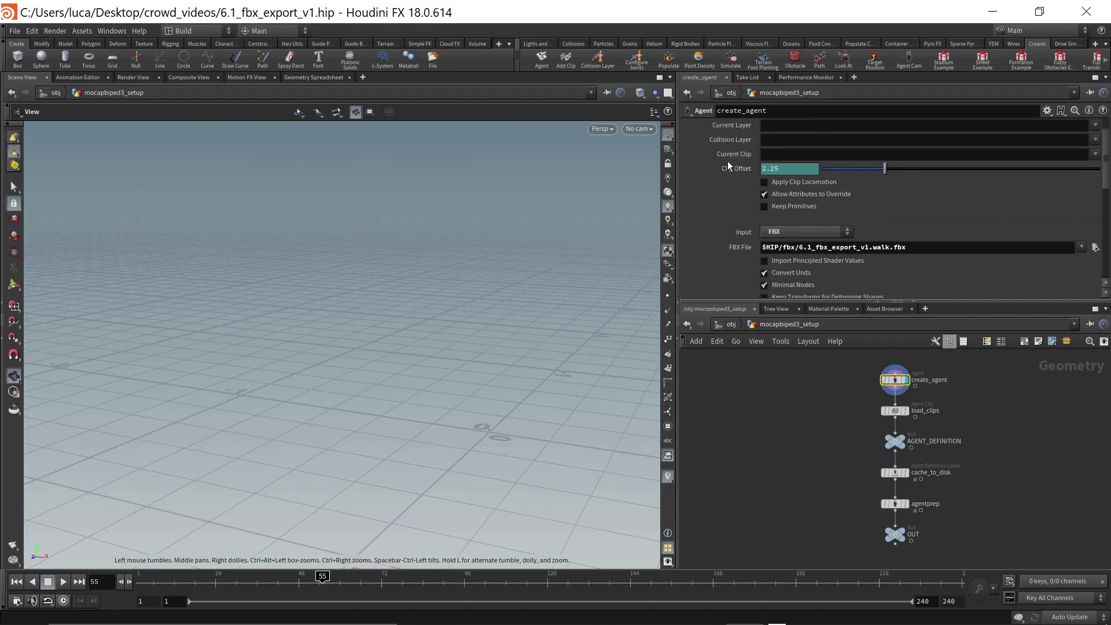
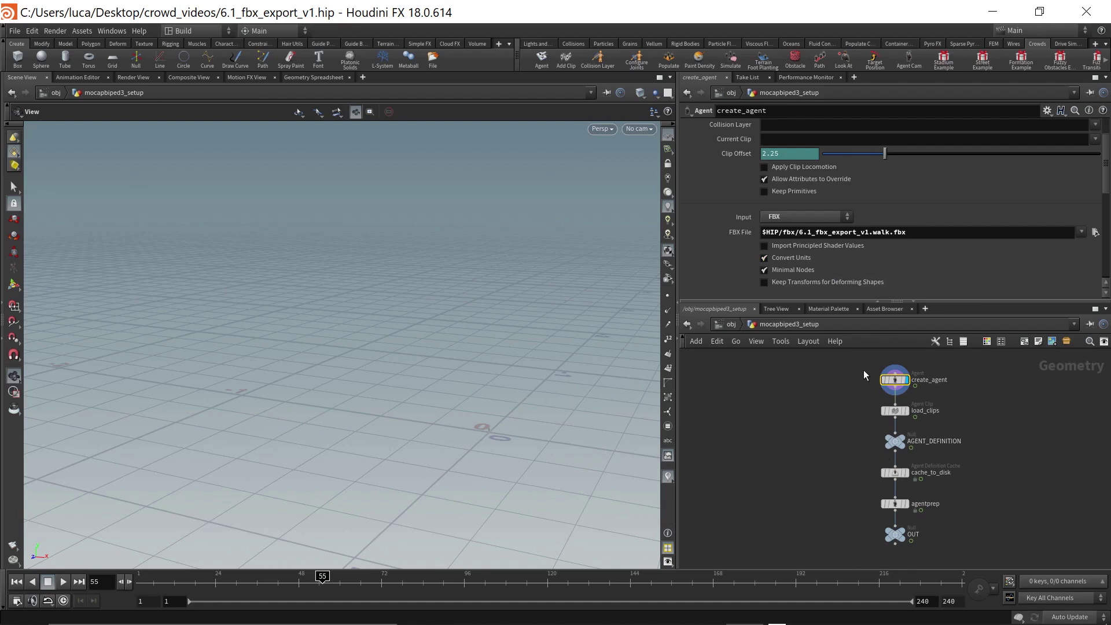
{"action": "key", "text": "u"}
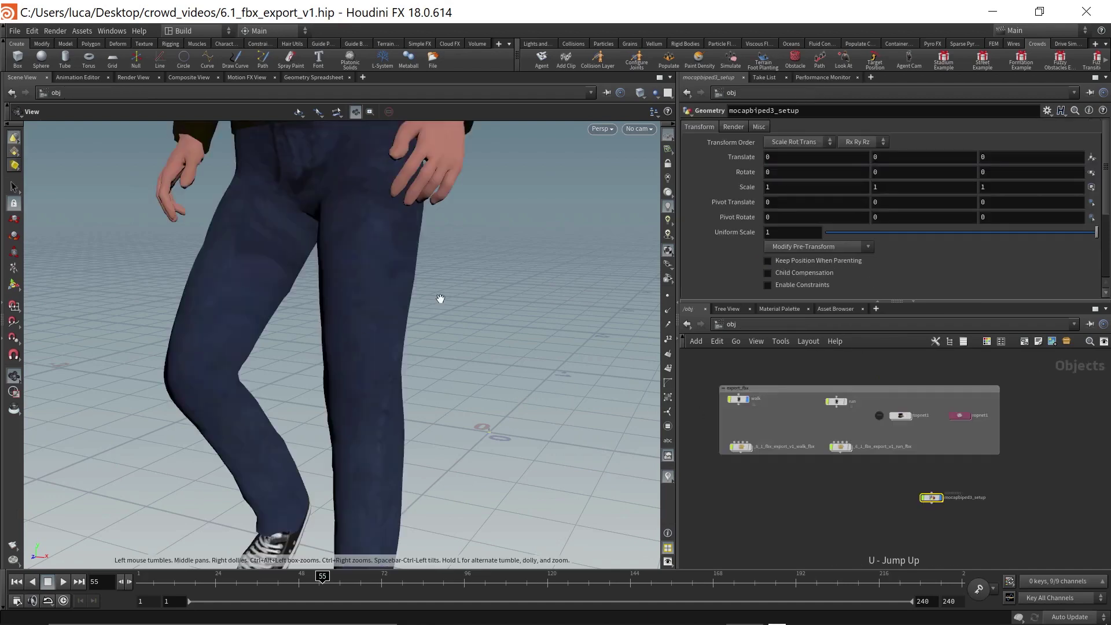
{"action": "right_click_drag", "start_coordinate": [441, 300], "coordinate": [399, 457]}
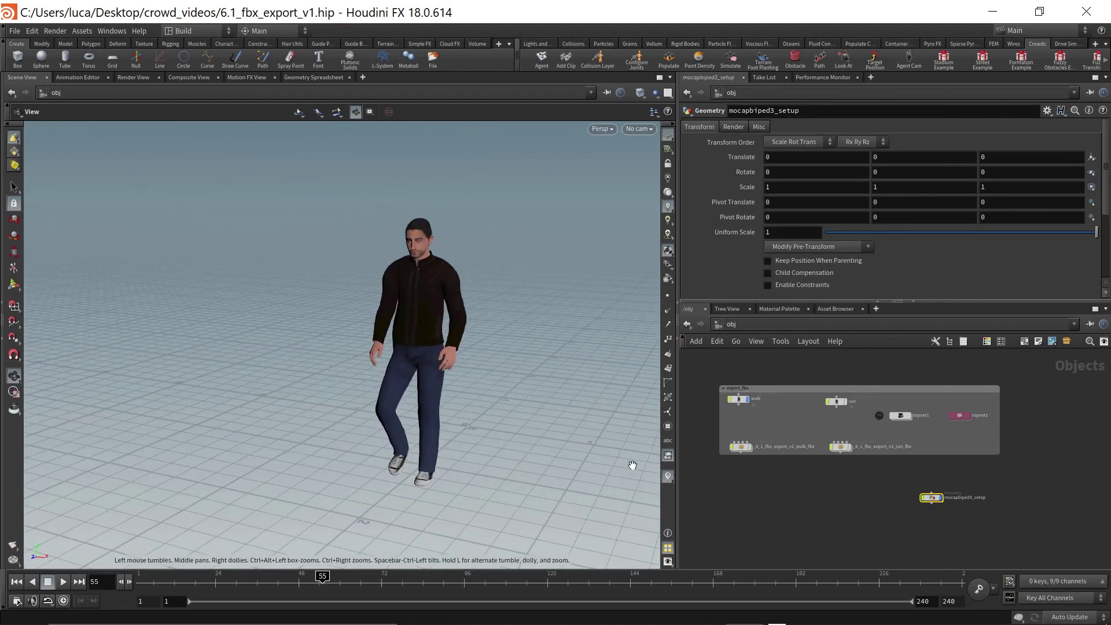
{"action": "scroll", "coordinate": [933, 512], "scroll_direction": "up", "scroll_amount": 2}
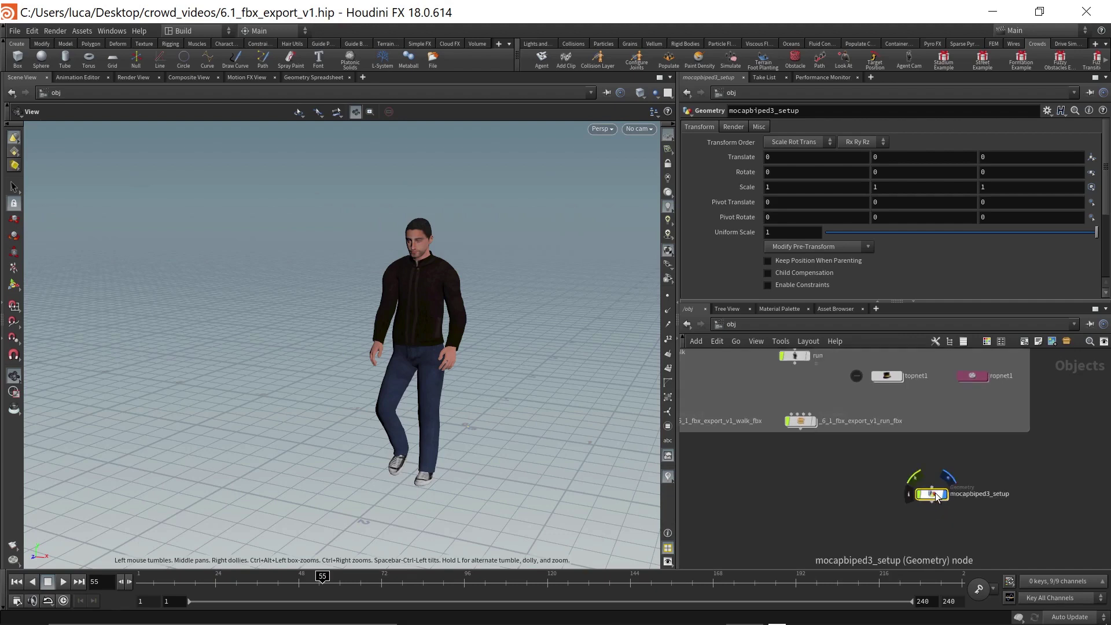
{"action": "double_click", "coordinate": [935, 493]}
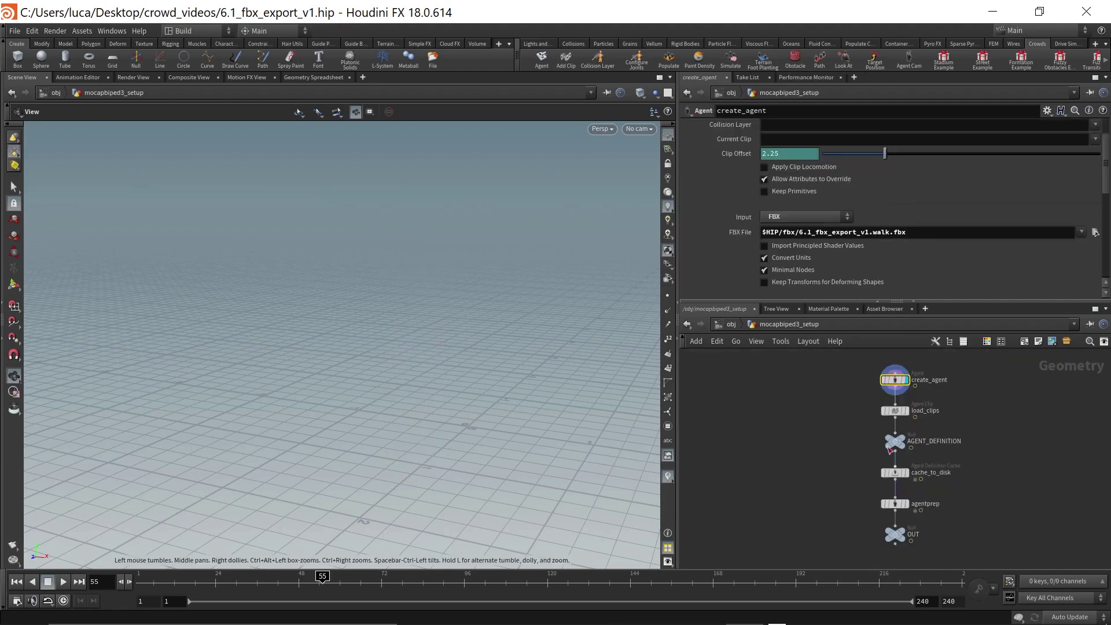
{"action": "left_click", "coordinate": [795, 258]}
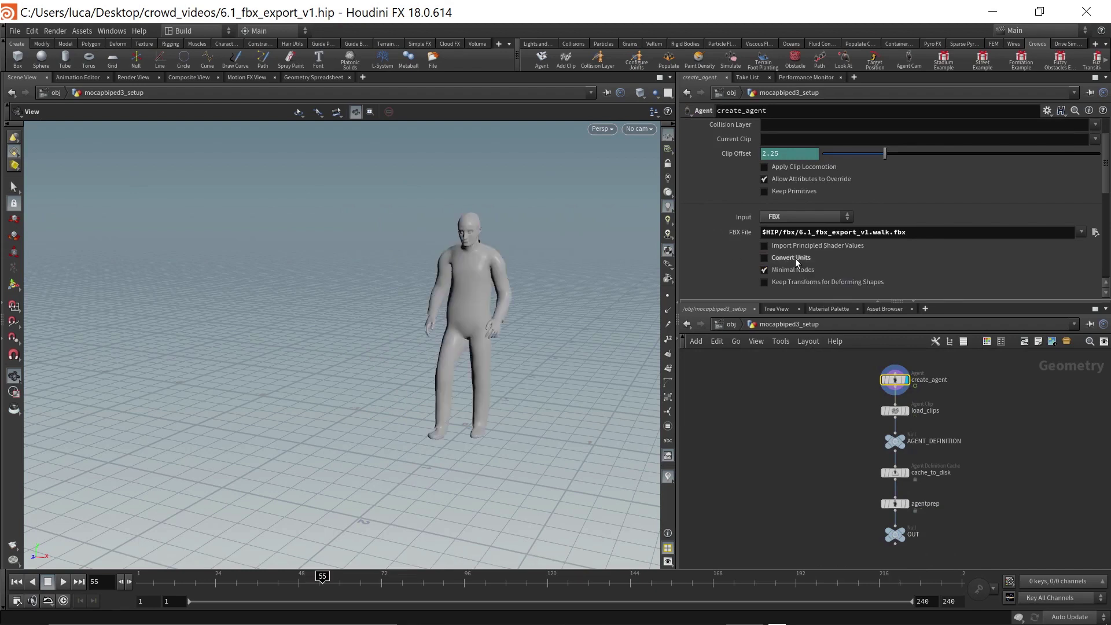
Step: Compare the agent's scale with the walk mocap biped at the object level and reopen the agent setup network
{"action": "key", "text": "u"}
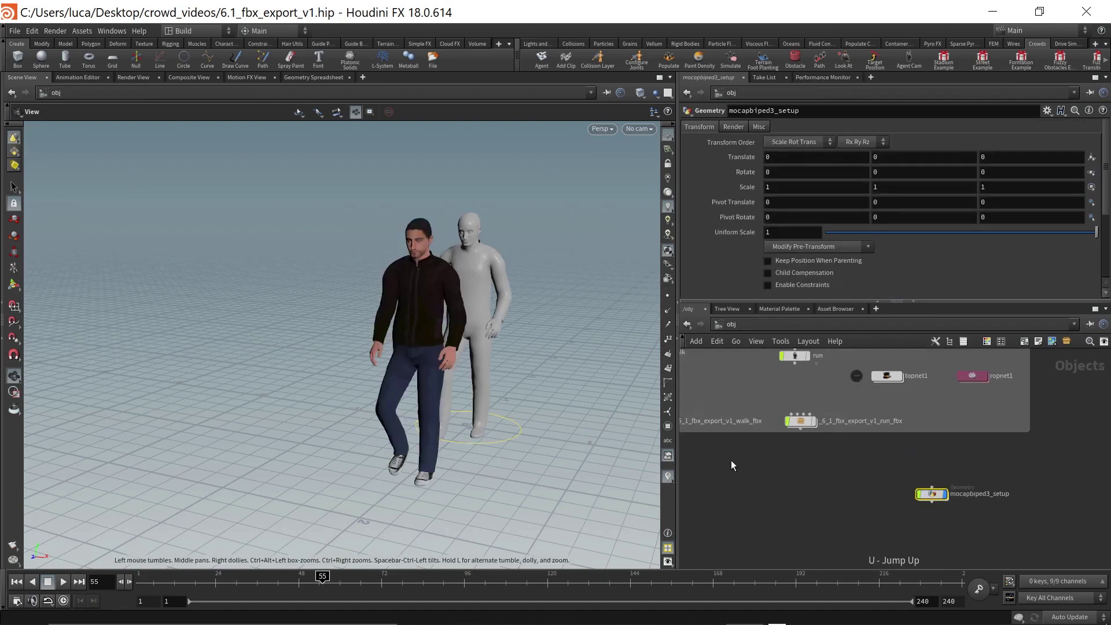
{"action": "left_click_drag", "start_coordinate": [451, 336], "coordinate": [421, 334]}
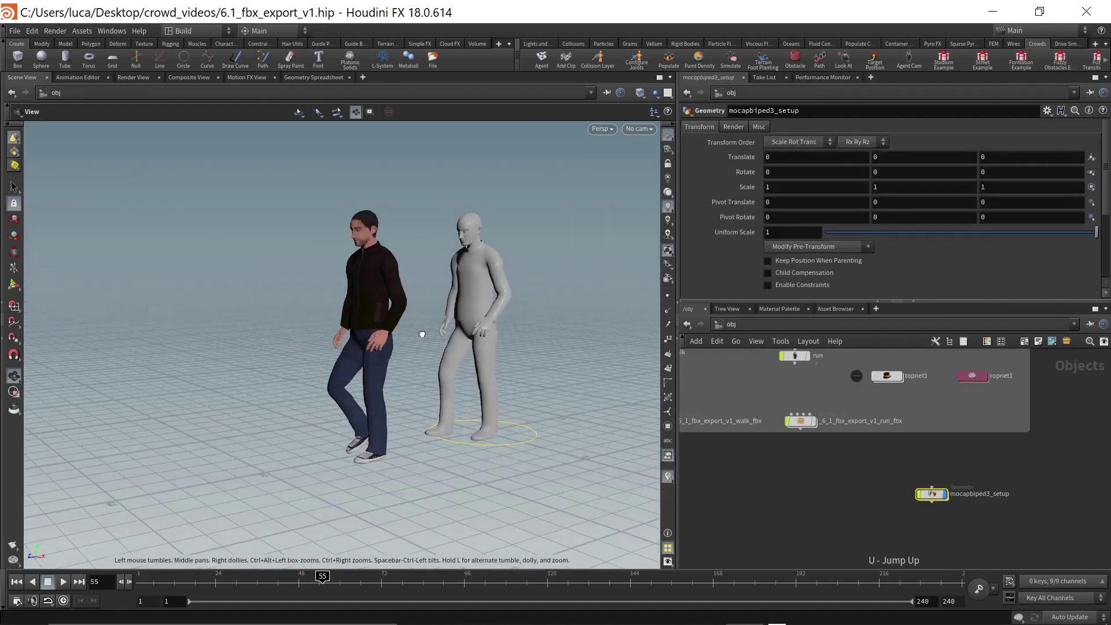
{"action": "double_click", "coordinate": [933, 493]}
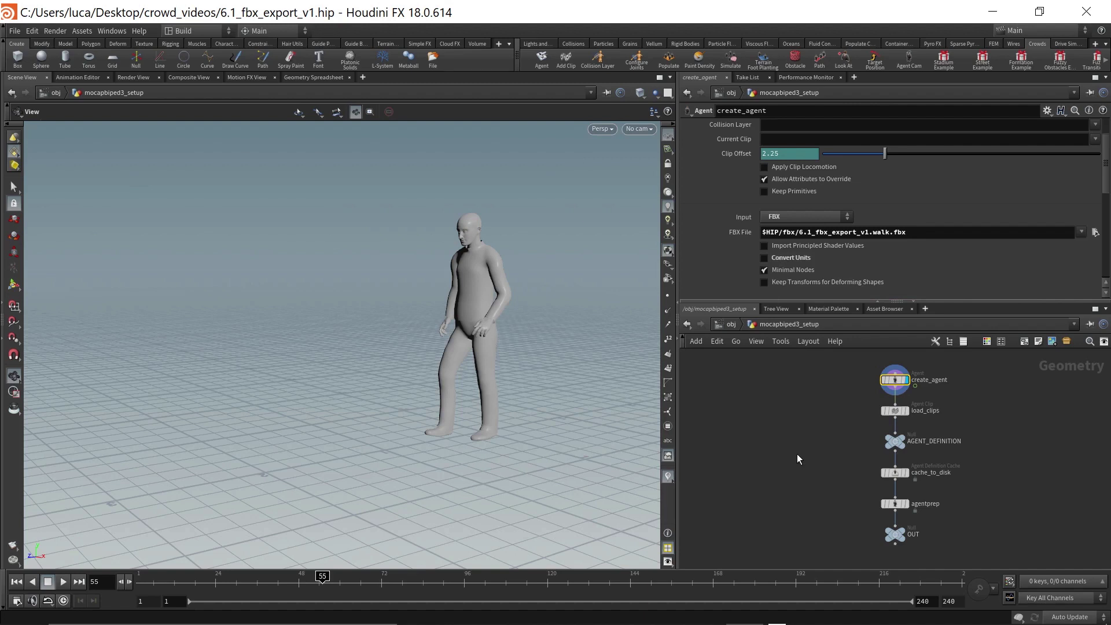
Step: Return to the object level and hide the walk mocap biped
{"action": "key", "text": "u"}
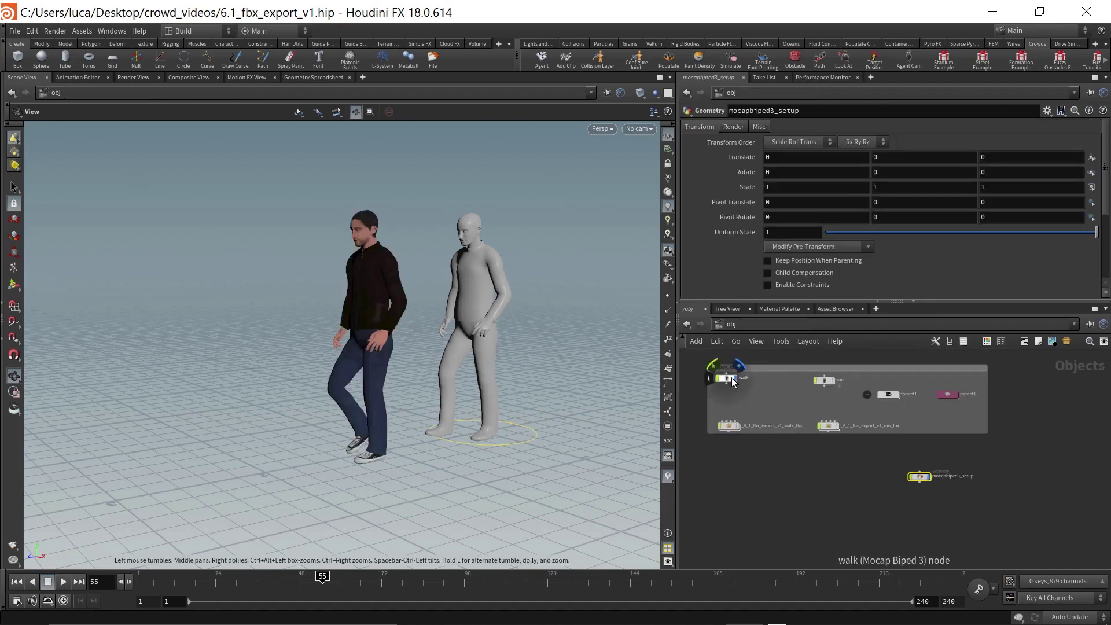
{"action": "left_click", "coordinate": [734, 378]}
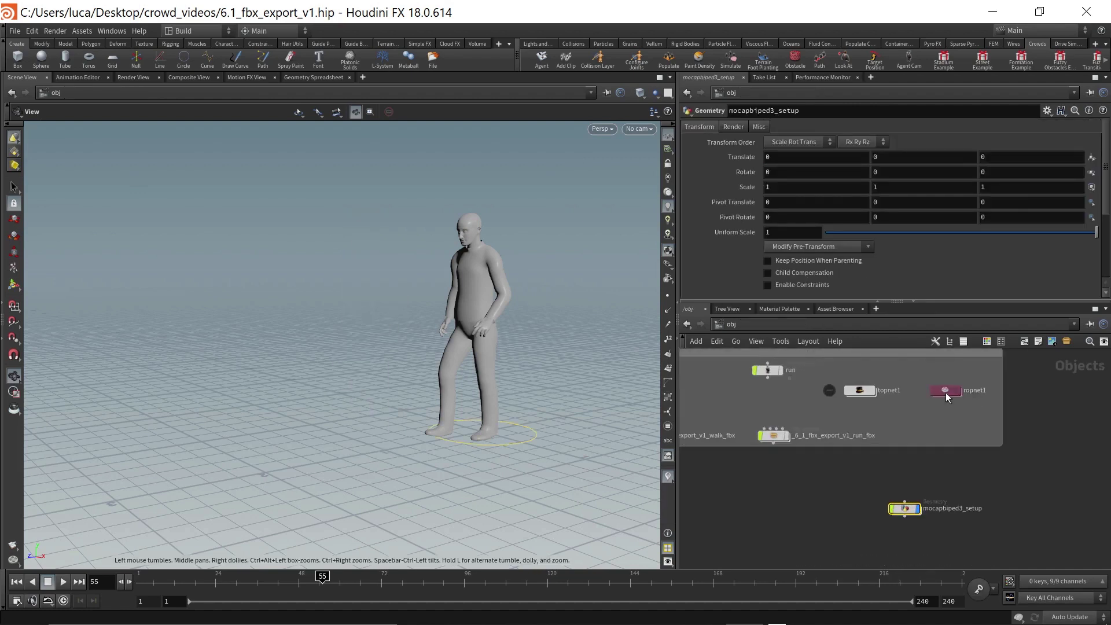
Step: Check the Convert Units option in the FBX settings of the walk and run export nodes inside ropnet1
{"action": "double_click", "coordinate": [945, 392]}
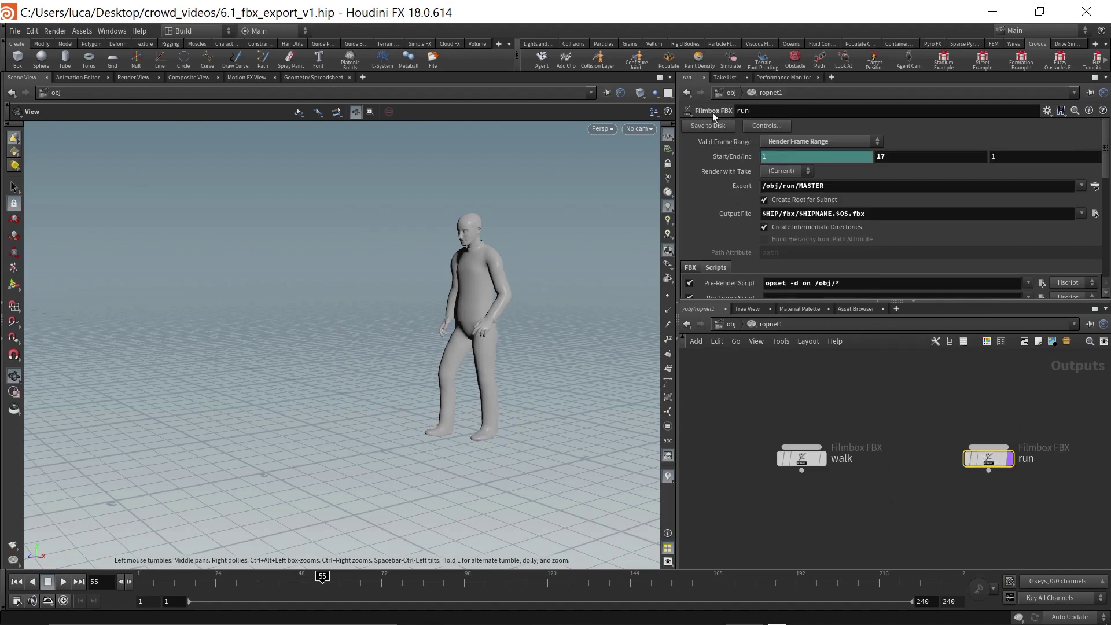
{"action": "left_click_drag", "start_coordinate": [746, 413], "coordinate": [1100, 528]}
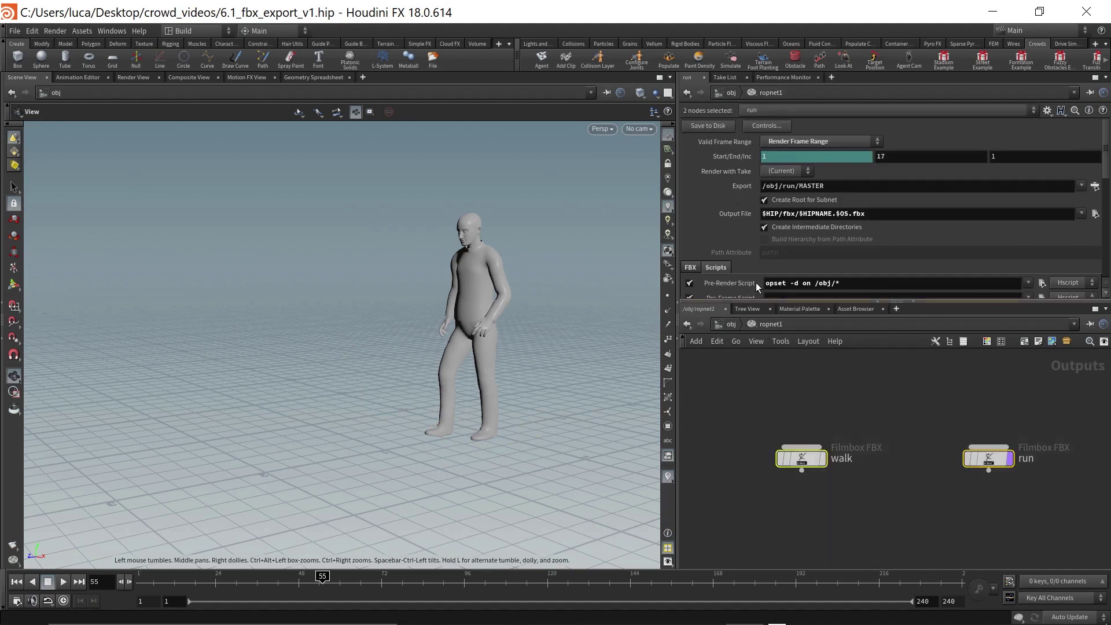
{"action": "scroll", "coordinate": [756, 282], "scroll_direction": "down", "scroll_amount": 5}
{"action": "scroll", "coordinate": [750, 282], "scroll_direction": "up", "scroll_amount": 2}
{"action": "left_click", "coordinate": [690, 162]}
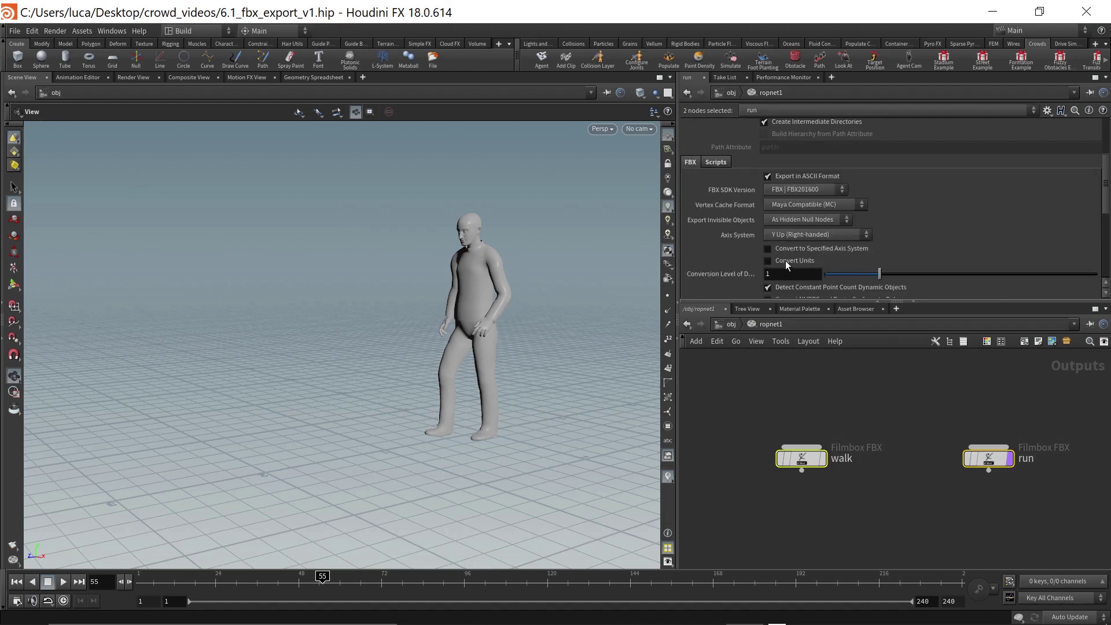
{"action": "mouse_move", "coordinate": [785, 260]}
Step: Review the walk clip's FBX import settings on the load_clips node inside mocapbiped3_setup
{"action": "key", "text": "u"}
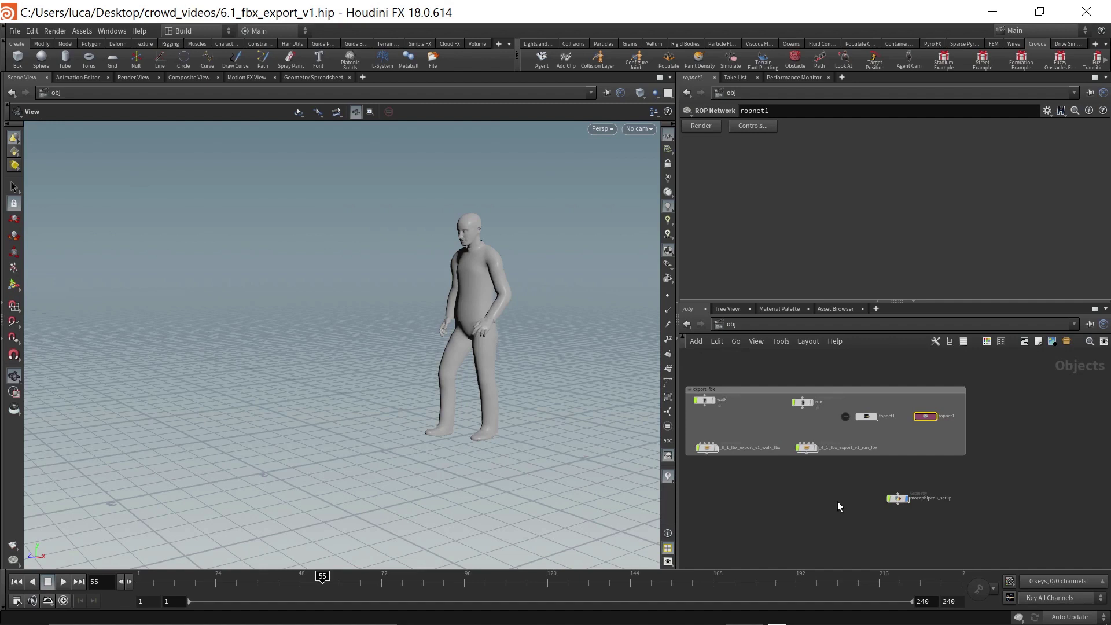
{"action": "scroll", "coordinate": [922, 508], "scroll_direction": "up", "scroll_amount": 3}
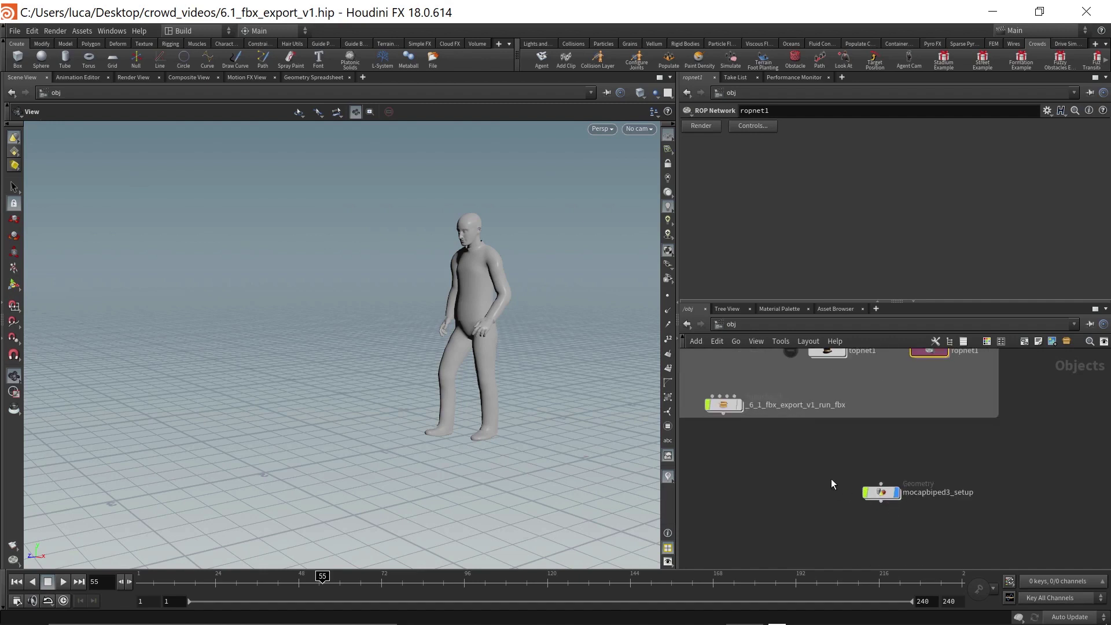
{"action": "double_click", "coordinate": [880, 492]}
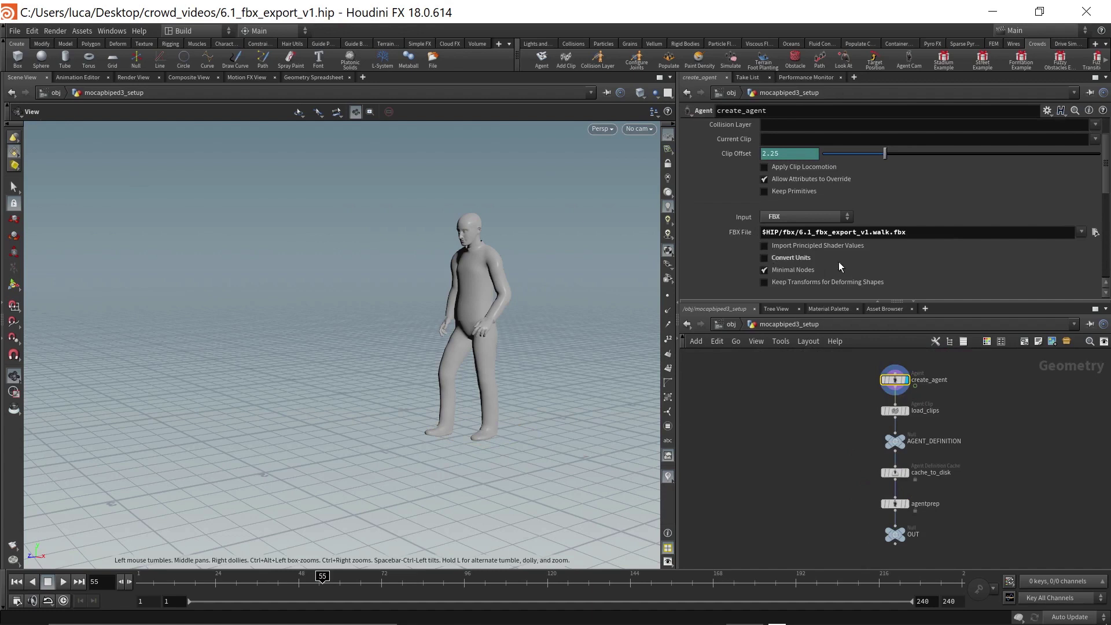
{"action": "left_click", "coordinate": [895, 411]}
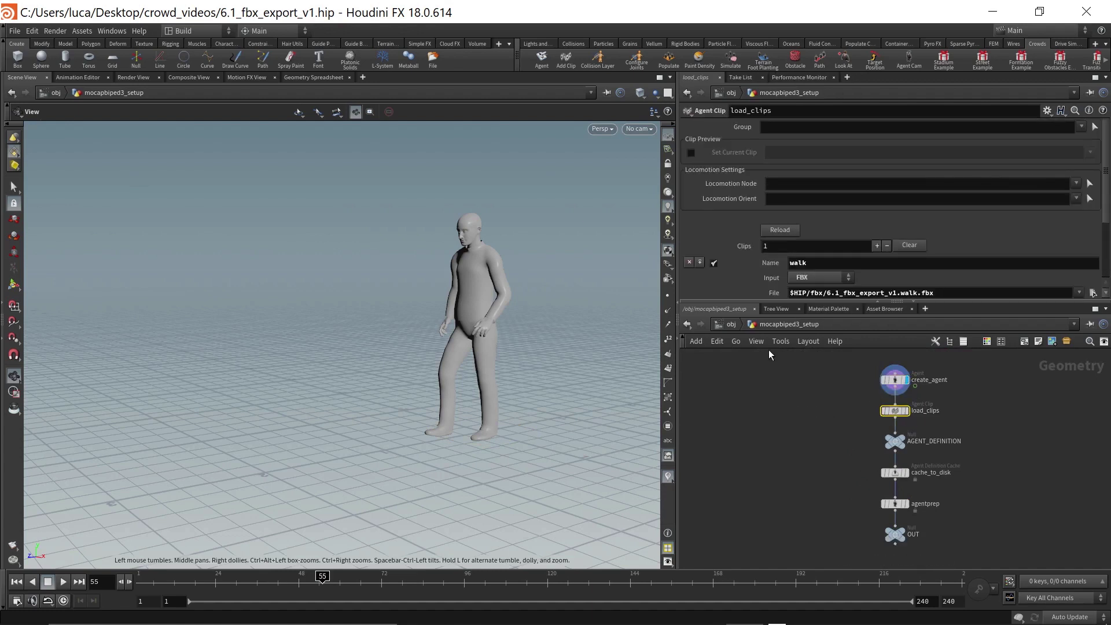
{"action": "scroll", "coordinate": [776, 210], "scroll_direction": "down", "scroll_amount": 3}
{"action": "scroll", "coordinate": [787, 231], "scroll_direction": "down", "scroll_amount": 2}
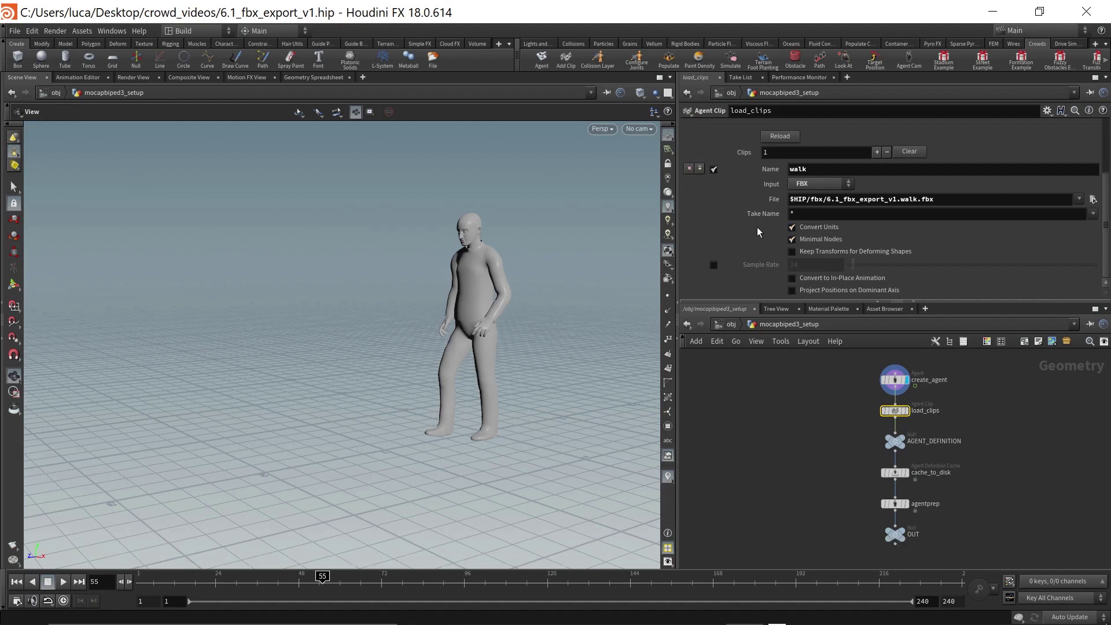
{"action": "scroll", "coordinate": [758, 229], "scroll_direction": "up", "scroll_amount": 1}
{"action": "scroll", "coordinate": [812, 255], "scroll_direction": "down", "scroll_amount": 1}
{"action": "scroll", "coordinate": [769, 139], "scroll_direction": "up", "scroll_amount": 7}
{"action": "scroll", "coordinate": [836, 270], "scroll_direction": "down", "scroll_amount": 7}
Step: Try adding 6.1_fbx_export_v1.run.fbx as an FBX clip named run to the mocapbiped3_setup agent from the object level
{"action": "key", "text": "u"}
{"action": "scroll", "coordinate": [804, 456], "scroll_direction": "down", "scroll_amount": 4}
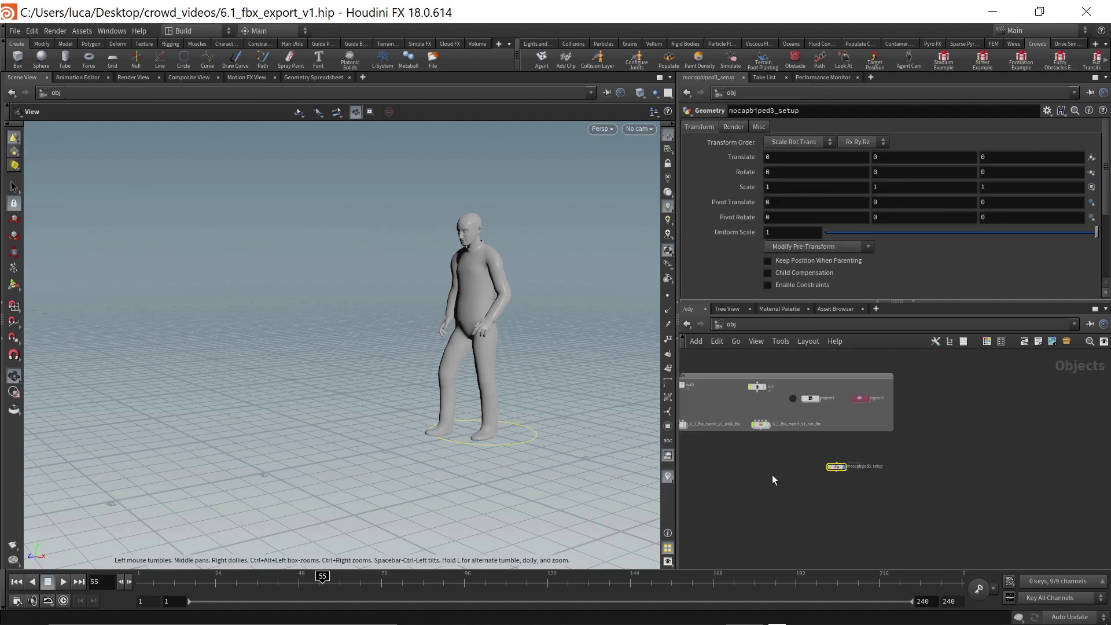
{"action": "middle_click_drag", "start_coordinate": [772, 474], "coordinate": [848, 475]}
{"action": "scroll", "coordinate": [839, 466], "scroll_direction": "up", "scroll_amount": 2}
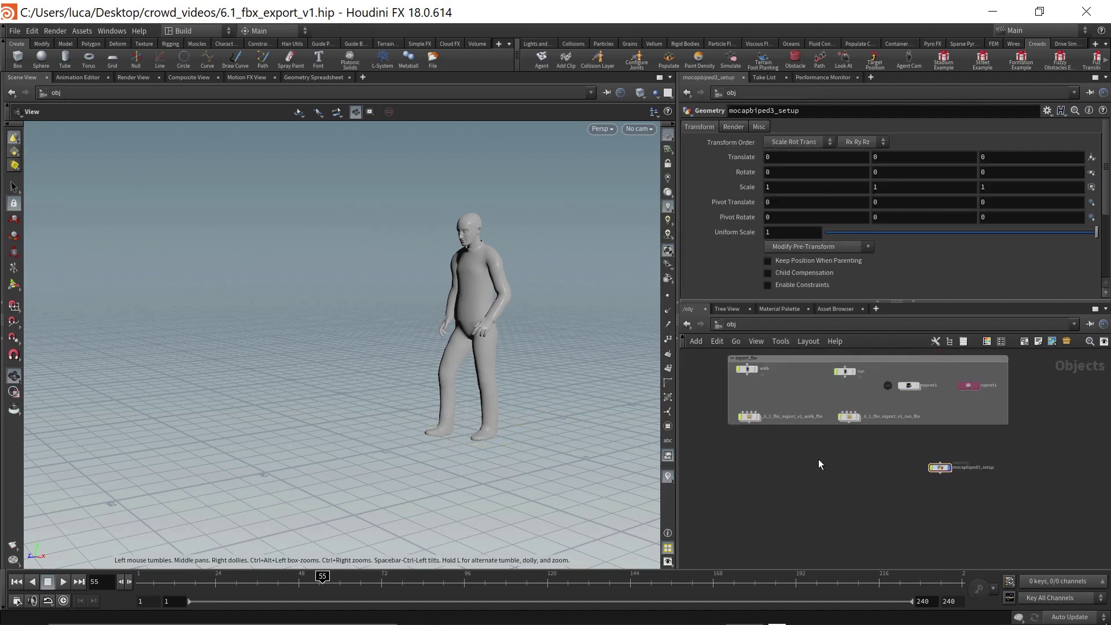
{"action": "left_click", "coordinate": [566, 59]}
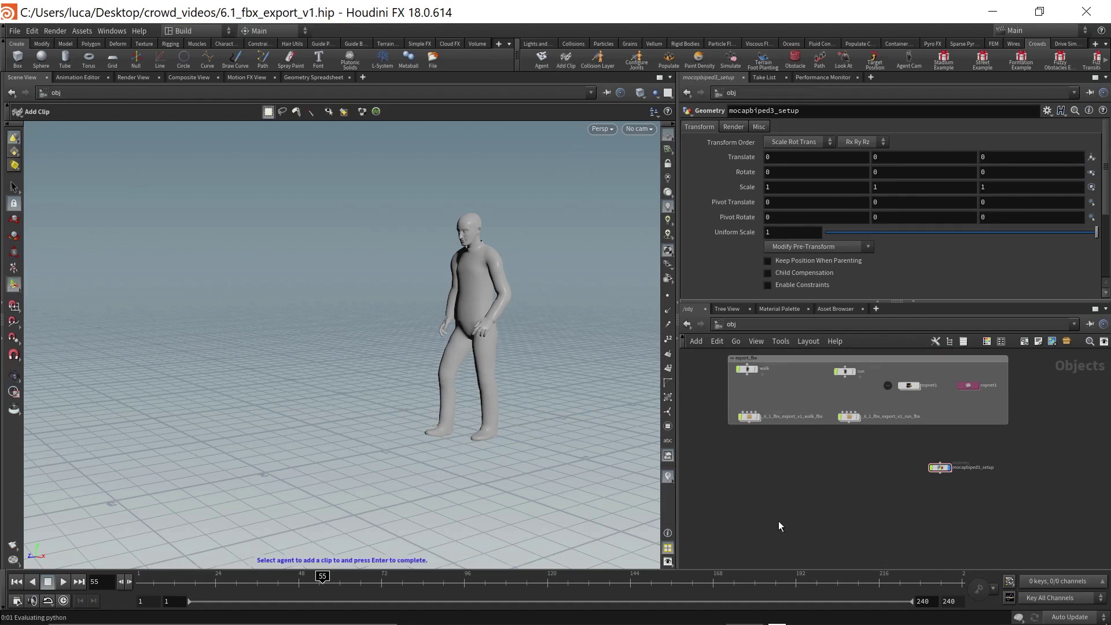
{"action": "scroll", "coordinate": [935, 458], "scroll_direction": "up", "scroll_amount": 2}
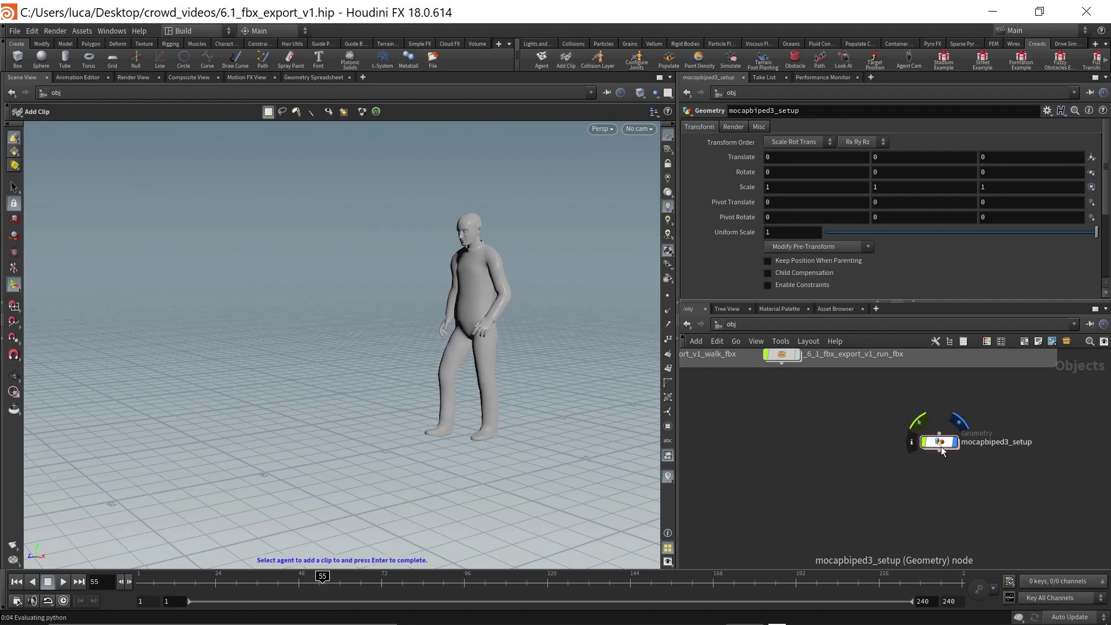
{"action": "left_click", "coordinate": [480, 349]}
{"action": "key", "text": "Return"}
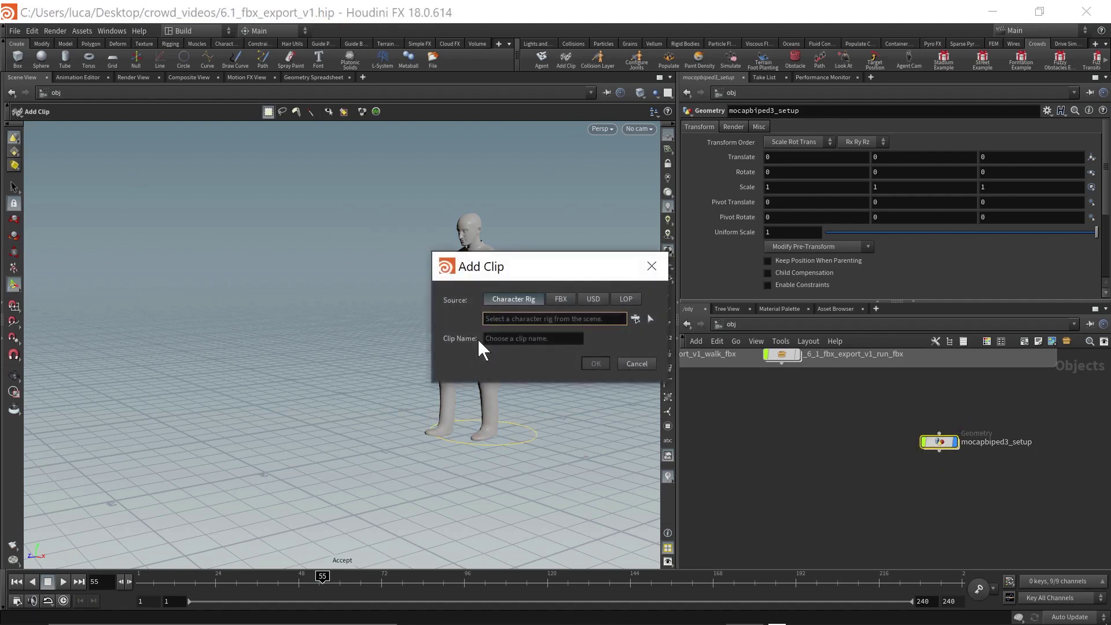
{"action": "left_click", "coordinate": [551, 297]}
{"action": "left_click", "coordinate": [650, 318]}
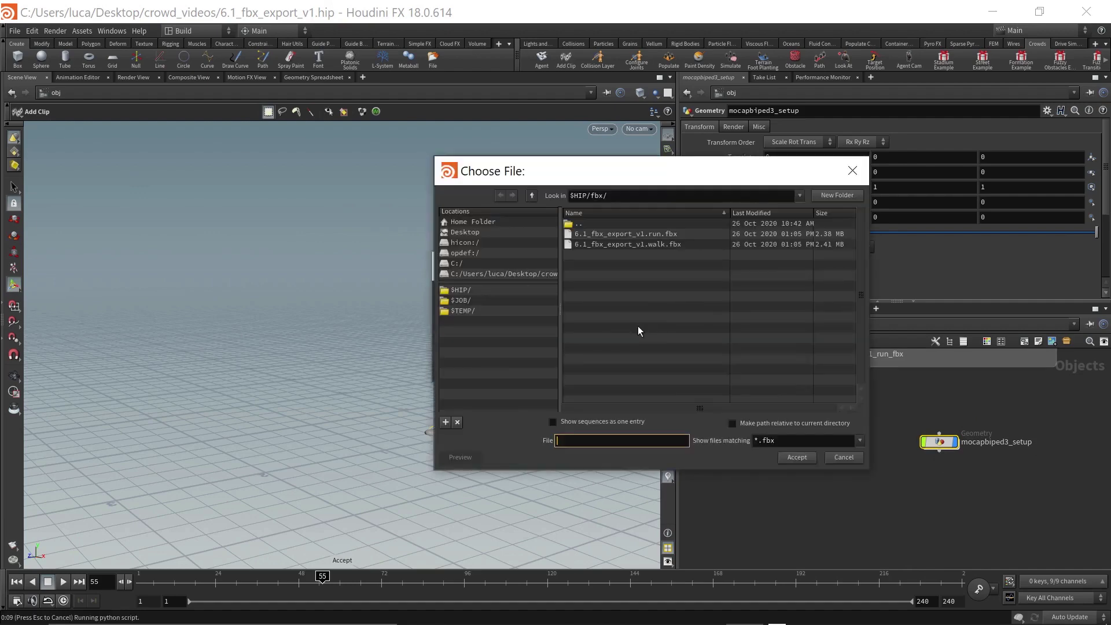
{"action": "left_click", "coordinate": [639, 235]}
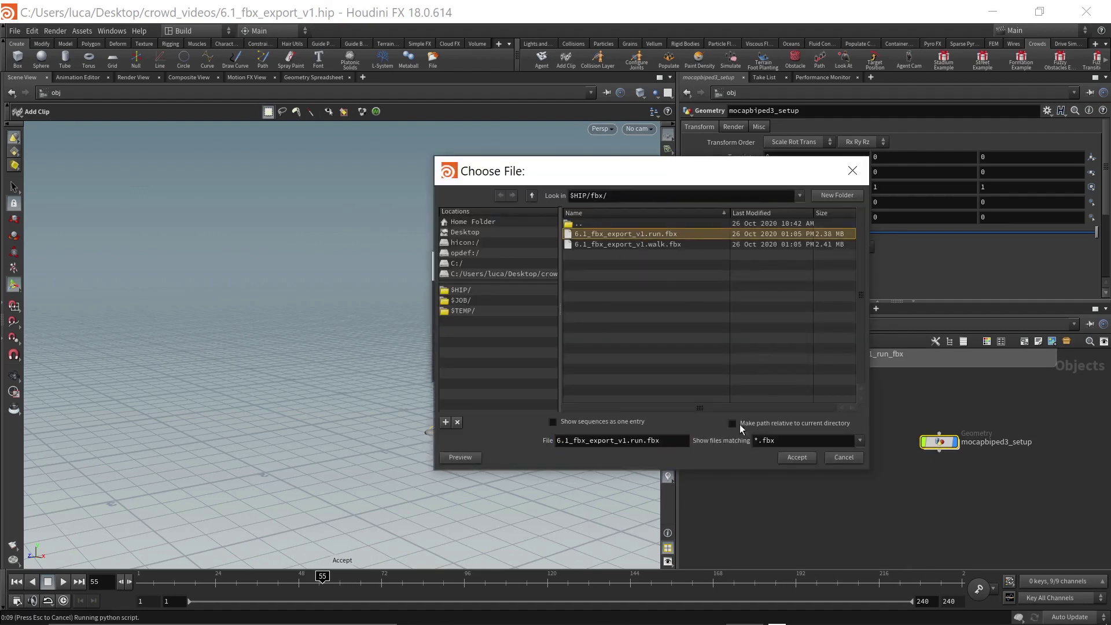
{"action": "left_click", "coordinate": [798, 457]}
{"action": "left_click_drag", "start_coordinate": [581, 337], "coordinate": [443, 332]}
{"action": "type", "text": "run"}
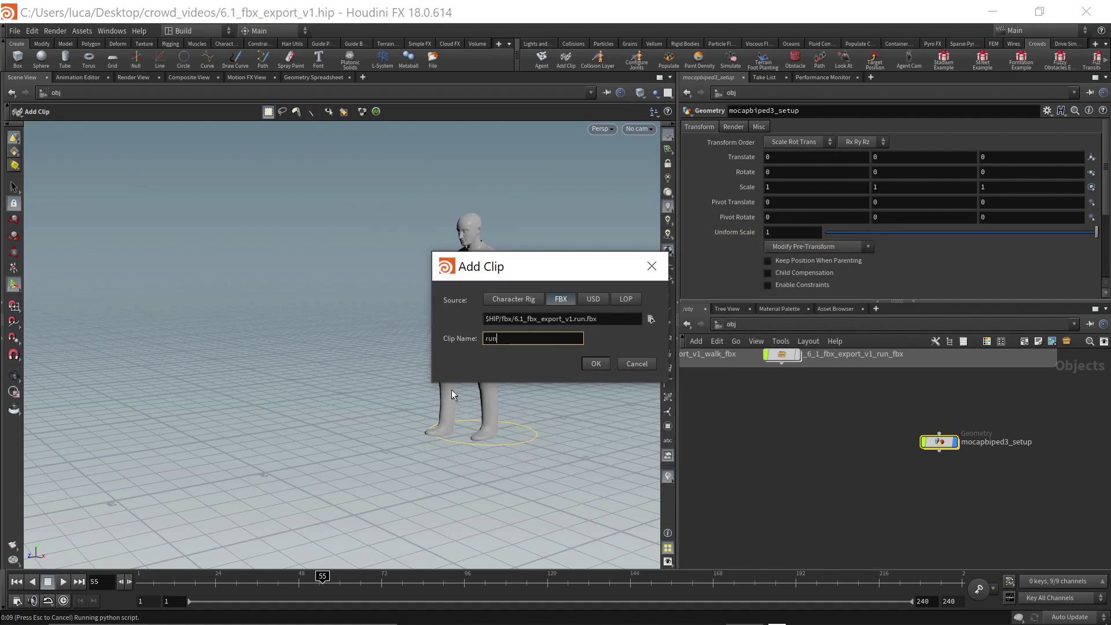
{"action": "left_click", "coordinate": [596, 363]}
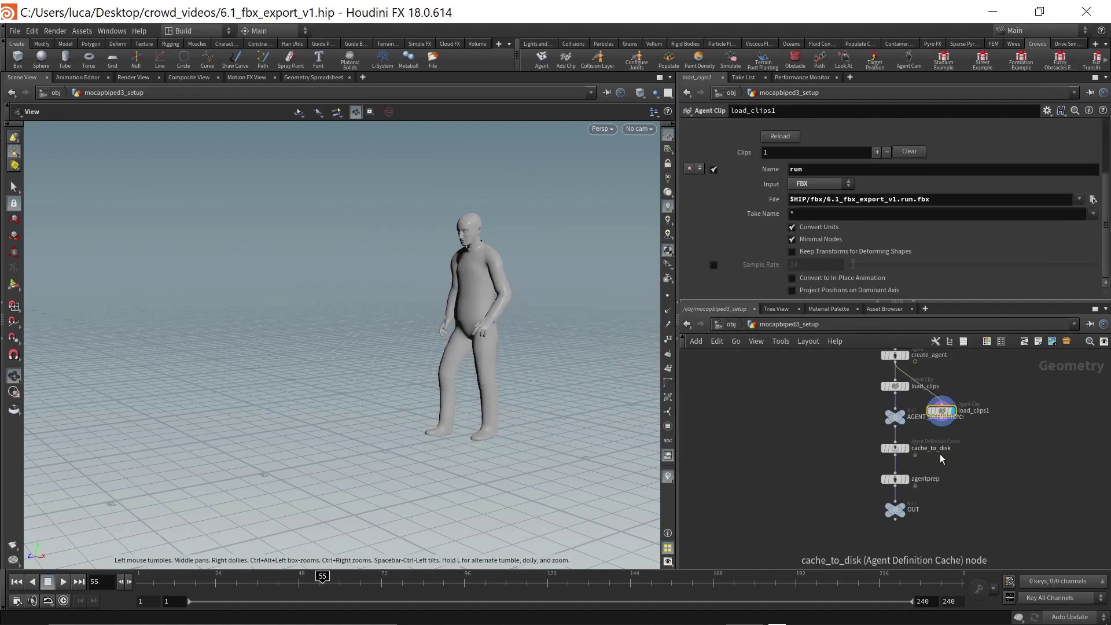
Step: Move the load_clips1 node away from the main chain, beside load_clips, and examine how it branches from create_agent
{"action": "scroll", "coordinate": [909, 479], "scroll_direction": "up", "scroll_amount": 3}
{"action": "left_click_drag", "start_coordinate": [910, 479], "coordinate": [984, 435]}
{"action": "scroll", "coordinate": [919, 397], "scroll_direction": "down", "scroll_amount": 2}
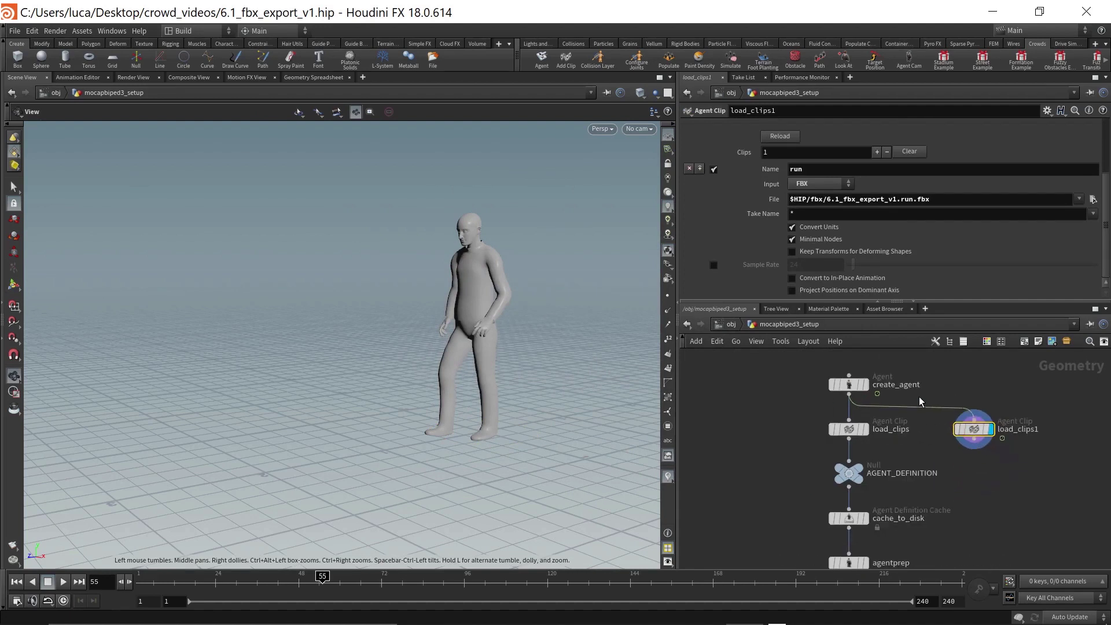
{"action": "middle_click_drag", "start_coordinate": [922, 495], "coordinate": [920, 437]}
{"action": "scroll", "coordinate": [917, 440], "scroll_direction": "down", "scroll_amount": 2}
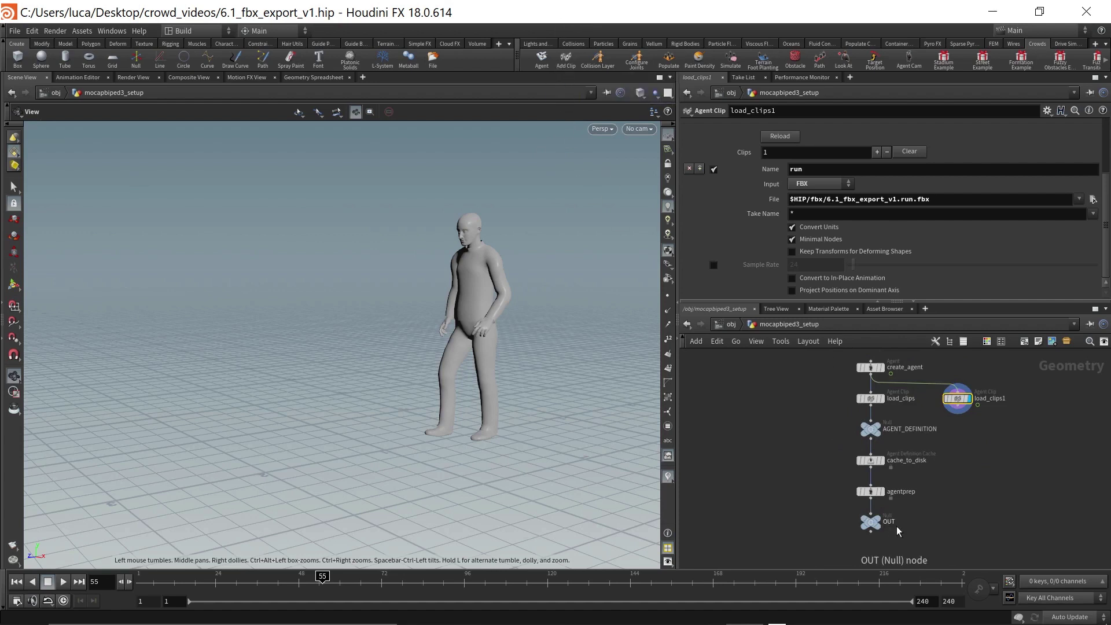
{"action": "scroll", "coordinate": [875, 521], "scroll_direction": "up", "scroll_amount": 1}
{"action": "scroll", "coordinate": [968, 414], "scroll_direction": "down", "scroll_amount": 2}
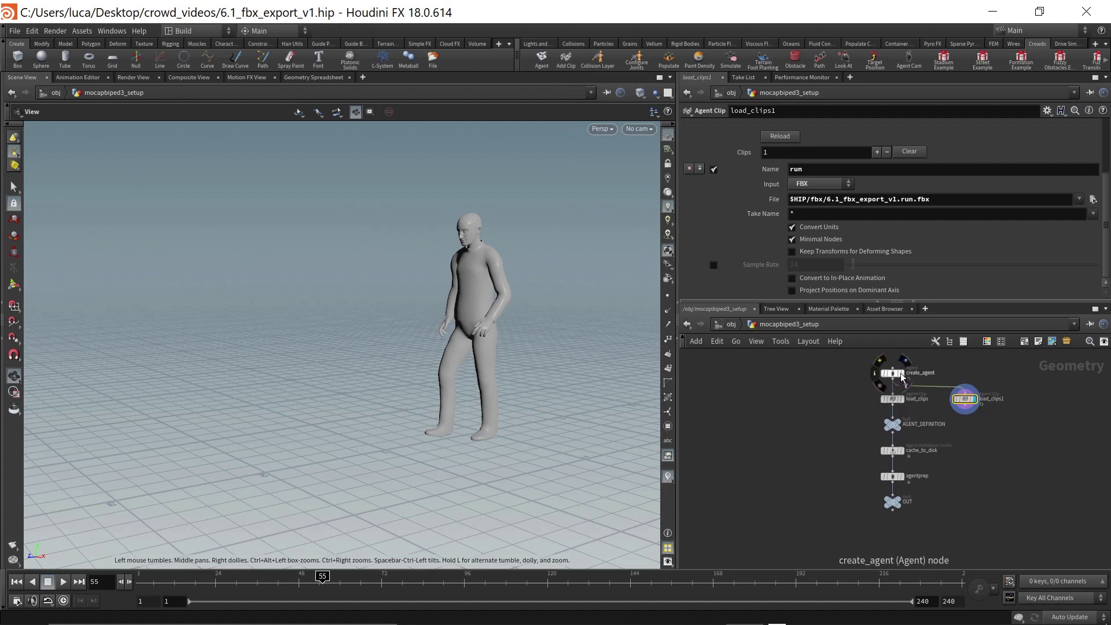
Step: Set the display back to create_agent and delete the branched load_clips1 node
{"action": "left_click", "coordinate": [888, 379]}
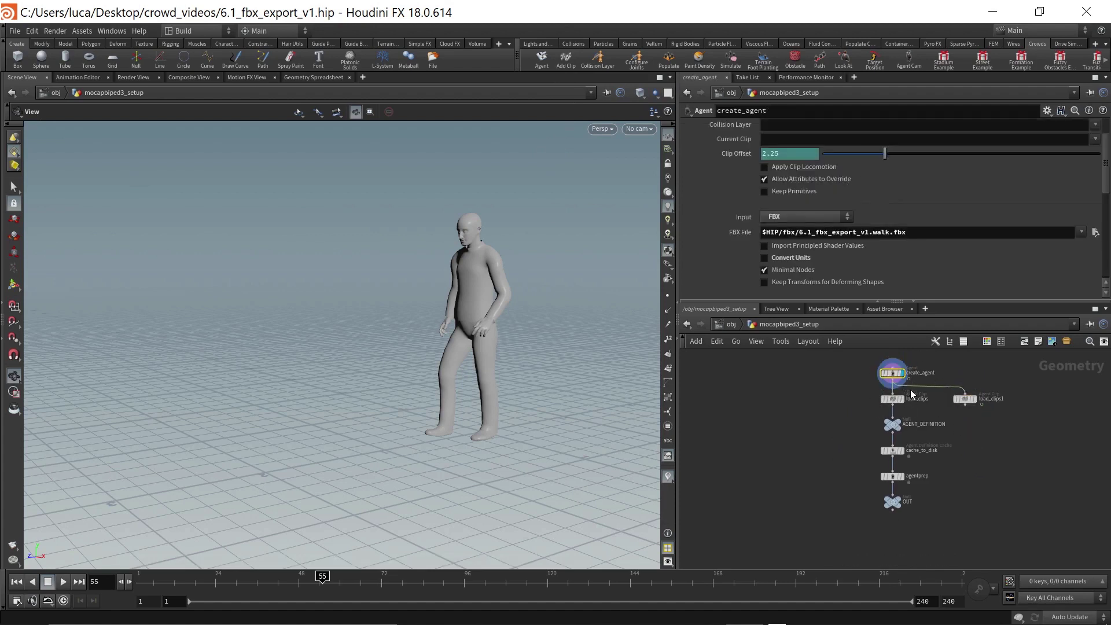
{"action": "scroll", "coordinate": [890, 377], "scroll_direction": "up", "scroll_amount": 1}
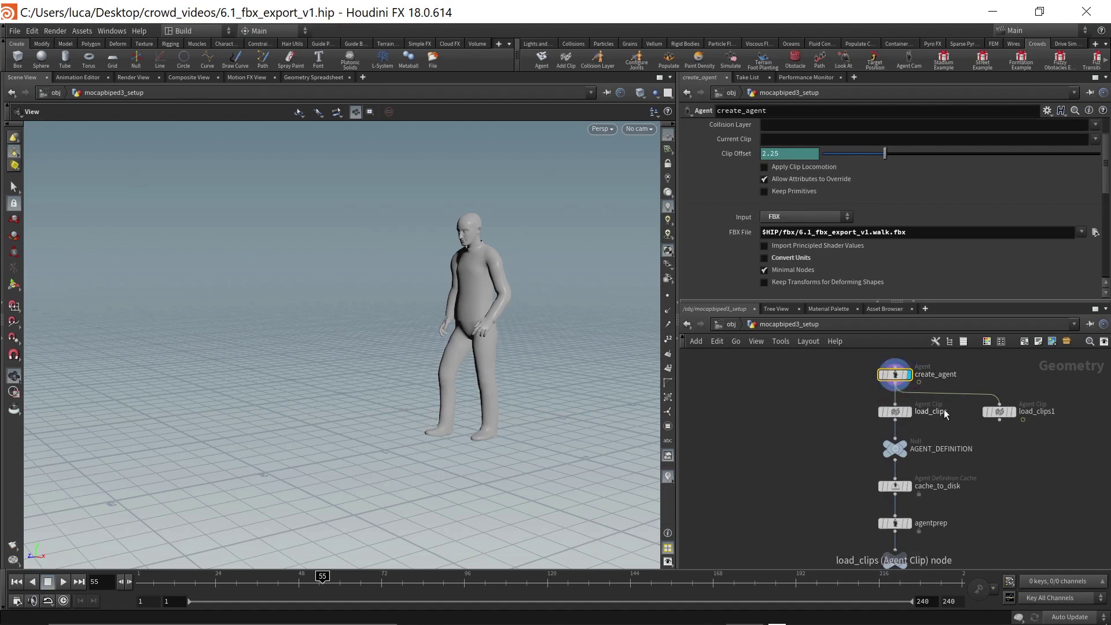
{"action": "scroll", "coordinate": [943, 410], "scroll_direction": "down", "scroll_amount": 1}
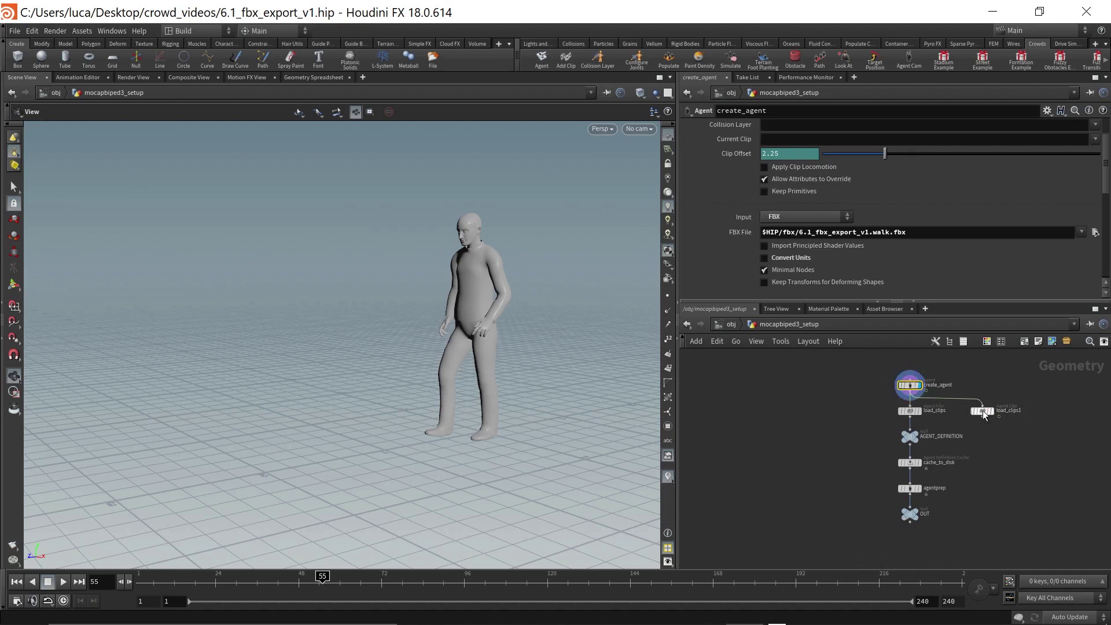
{"action": "scroll", "coordinate": [984, 415], "scroll_direction": "up", "scroll_amount": 2}
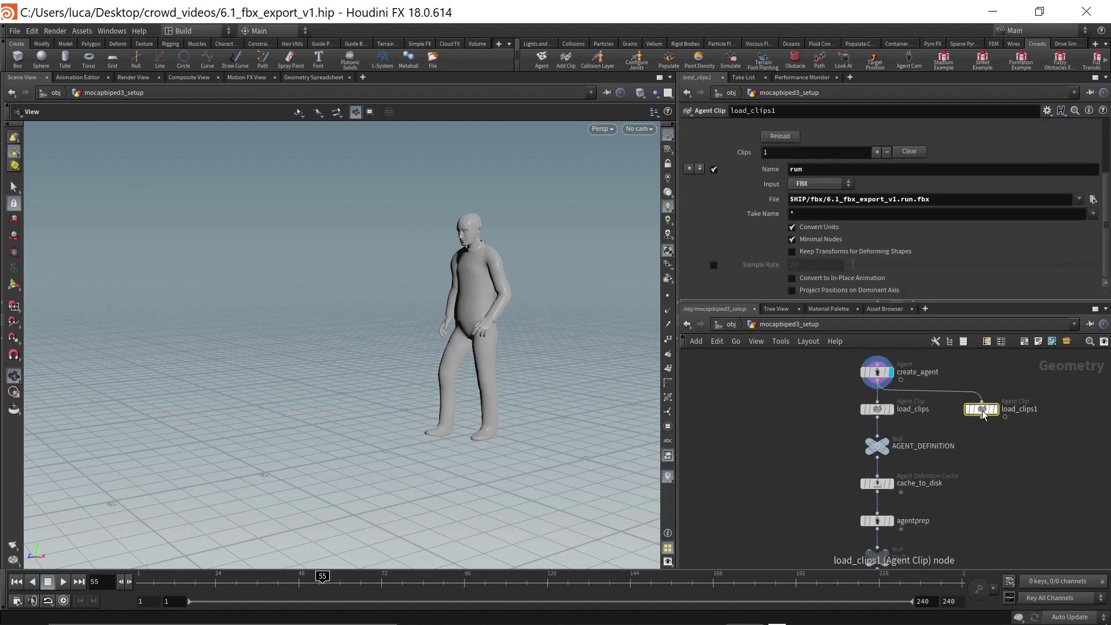
{"action": "key", "text": "Delete"}
Step: Display the OUT null at the end of the agent setup network
{"action": "scroll", "coordinate": [980, 420], "scroll_direction": "down", "scroll_amount": 2}
{"action": "scroll", "coordinate": [903, 527], "scroll_direction": "up", "scroll_amount": 2}
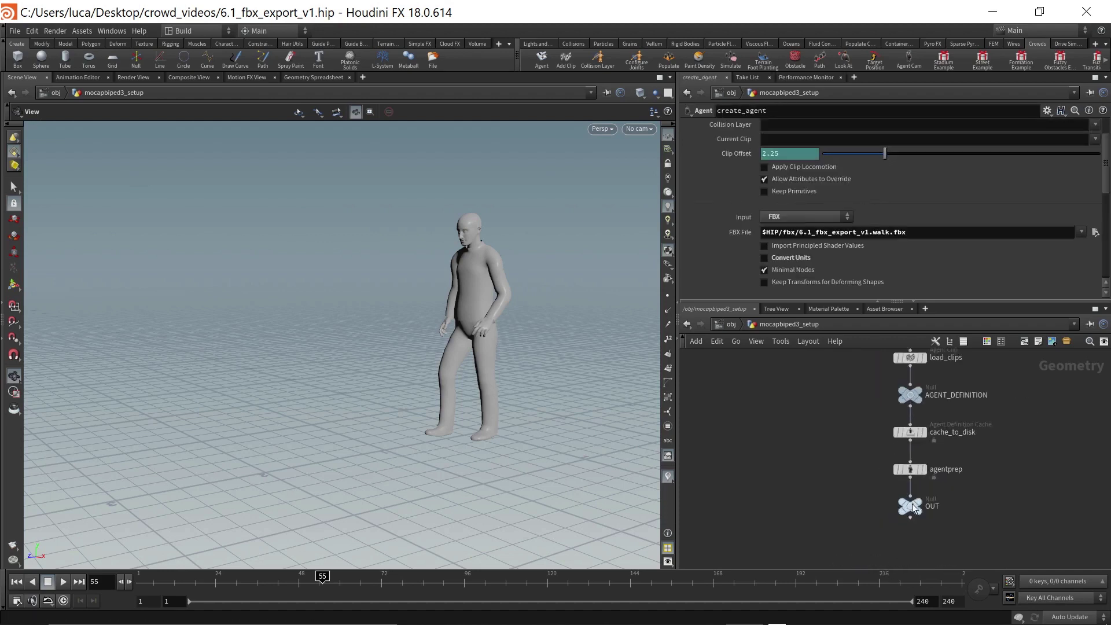
{"action": "left_click", "coordinate": [927, 491]}
{"action": "left_click", "coordinate": [910, 508]}
{"action": "scroll", "coordinate": [952, 498], "scroll_direction": "down", "scroll_amount": 3}
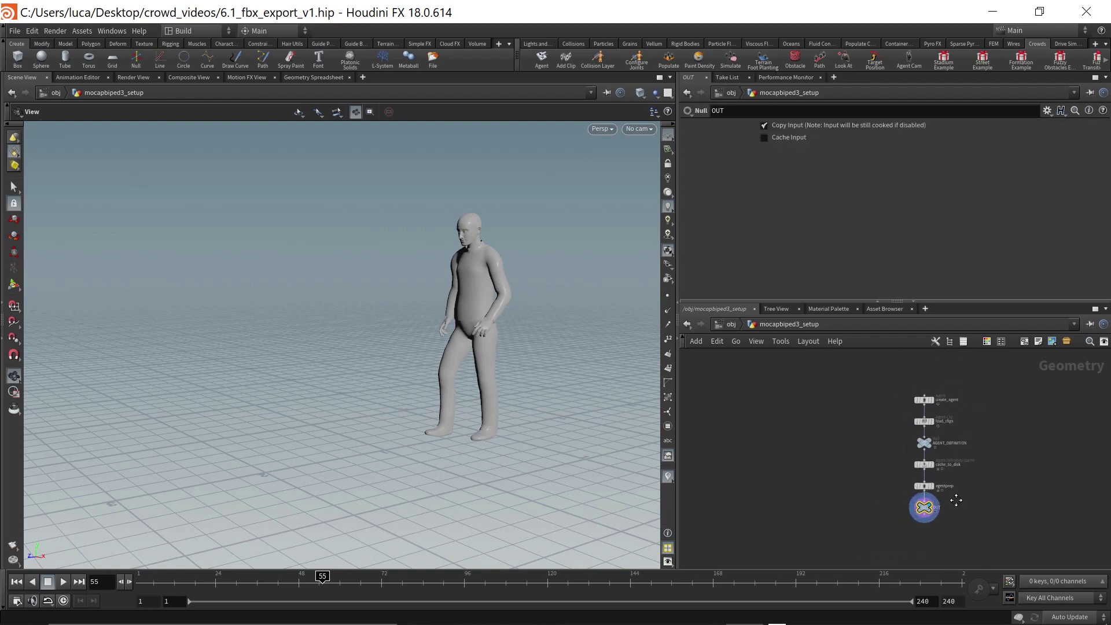
{"action": "scroll", "coordinate": [933, 507], "scroll_direction": "up", "scroll_amount": 1}
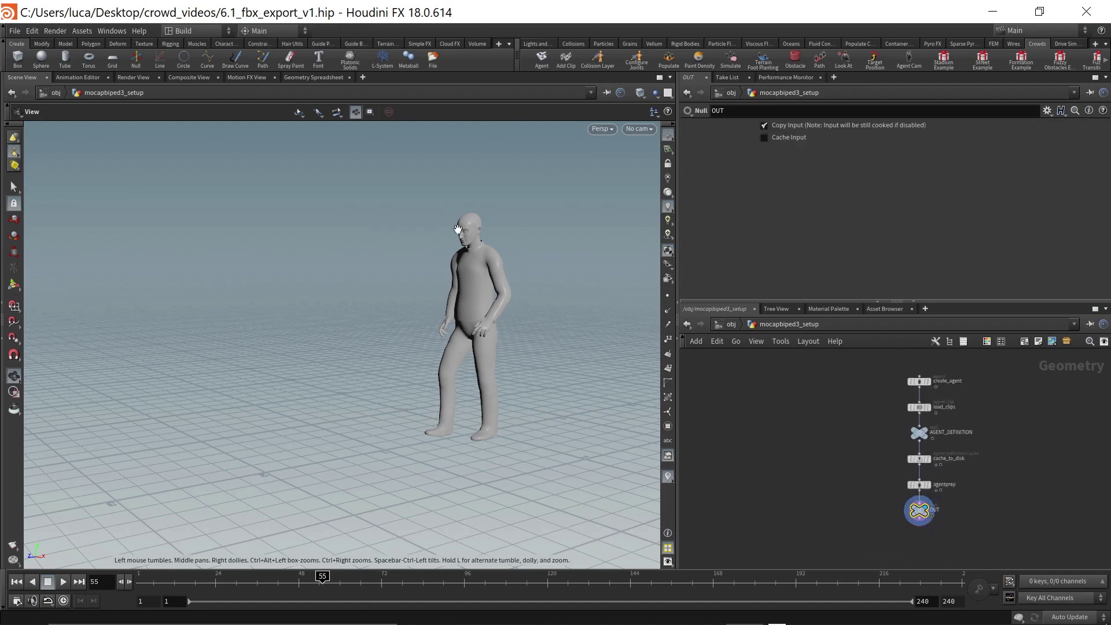
Step: Add 6.1_fbx_export_v1.run.fbx as an FBX clip named run to the agent with Add Clip while OUT is displayed
{"action": "left_click", "coordinate": [565, 61]}
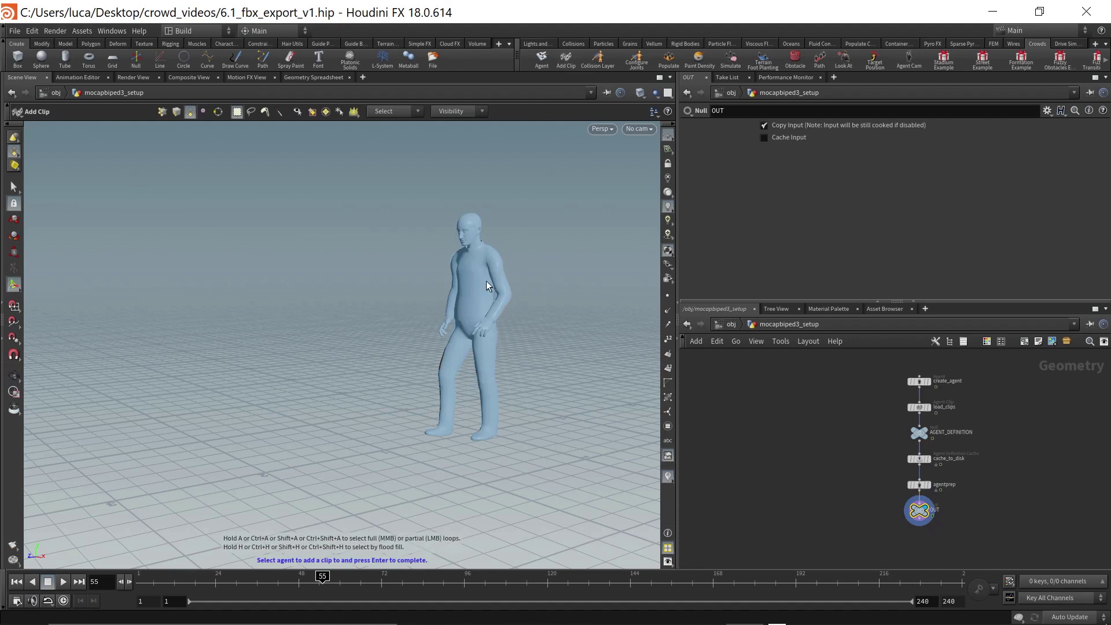
{"action": "left_click", "coordinate": [486, 280]}
{"action": "key", "text": "Return"}
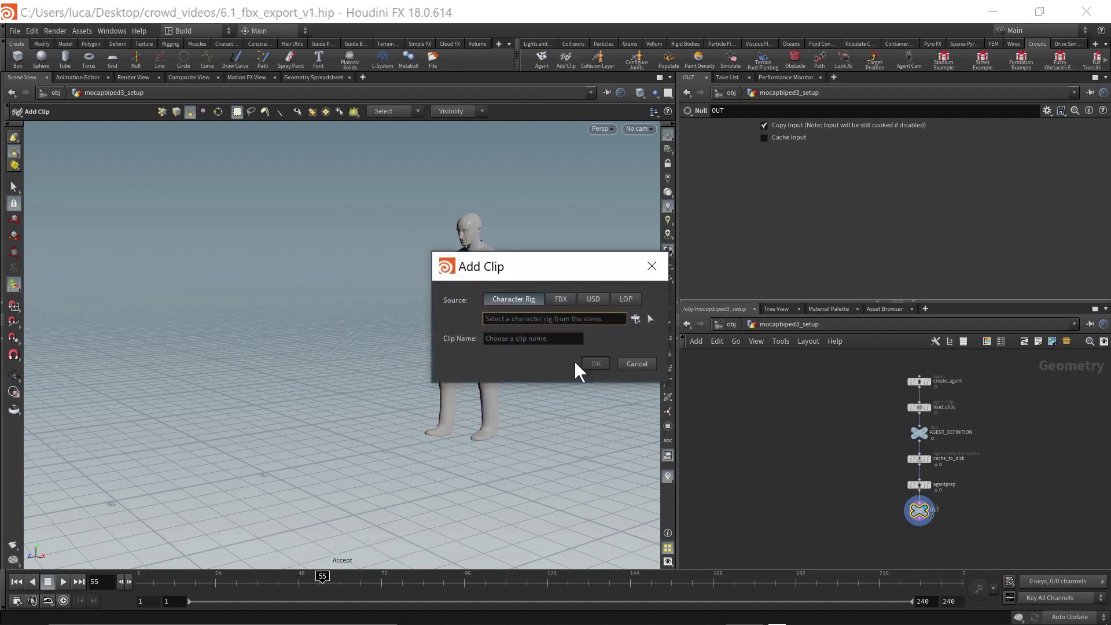
{"action": "left_click", "coordinate": [561, 298]}
{"action": "left_click", "coordinate": [648, 318]}
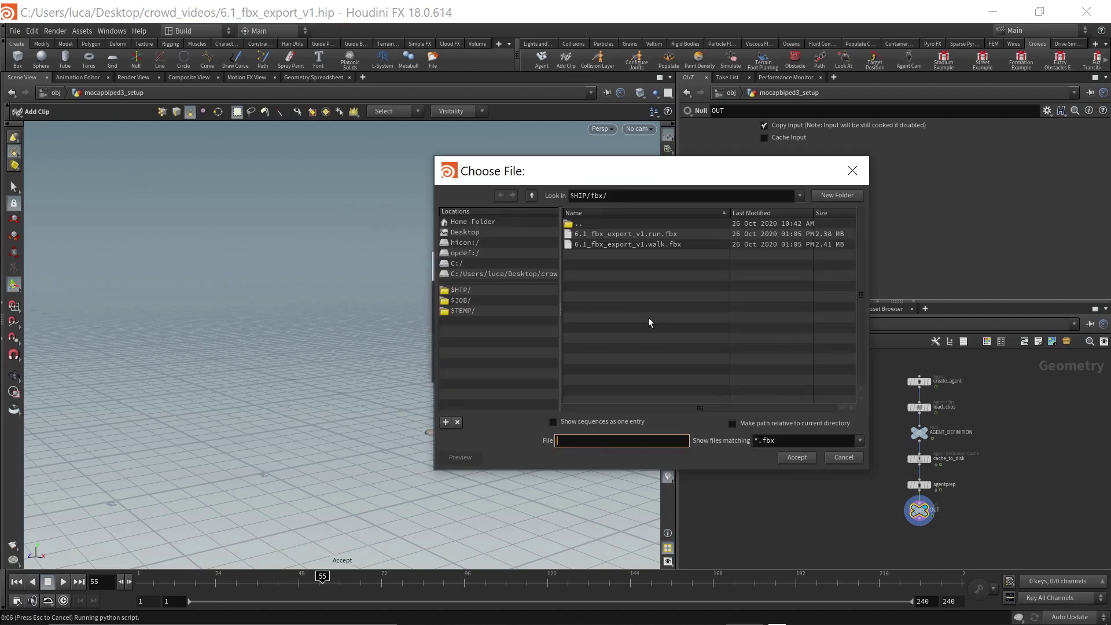
{"action": "left_click", "coordinate": [640, 233]}
{"action": "left_click", "coordinate": [797, 457]}
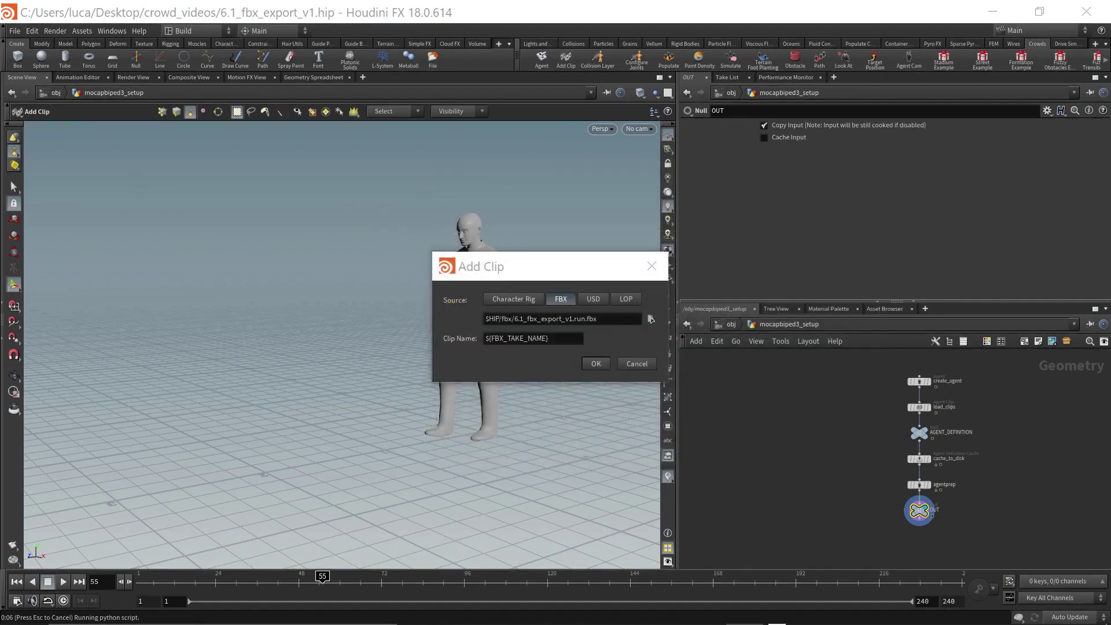
{"action": "triple_click", "coordinate": [503, 338]}
{"action": "type", "text": "run"}
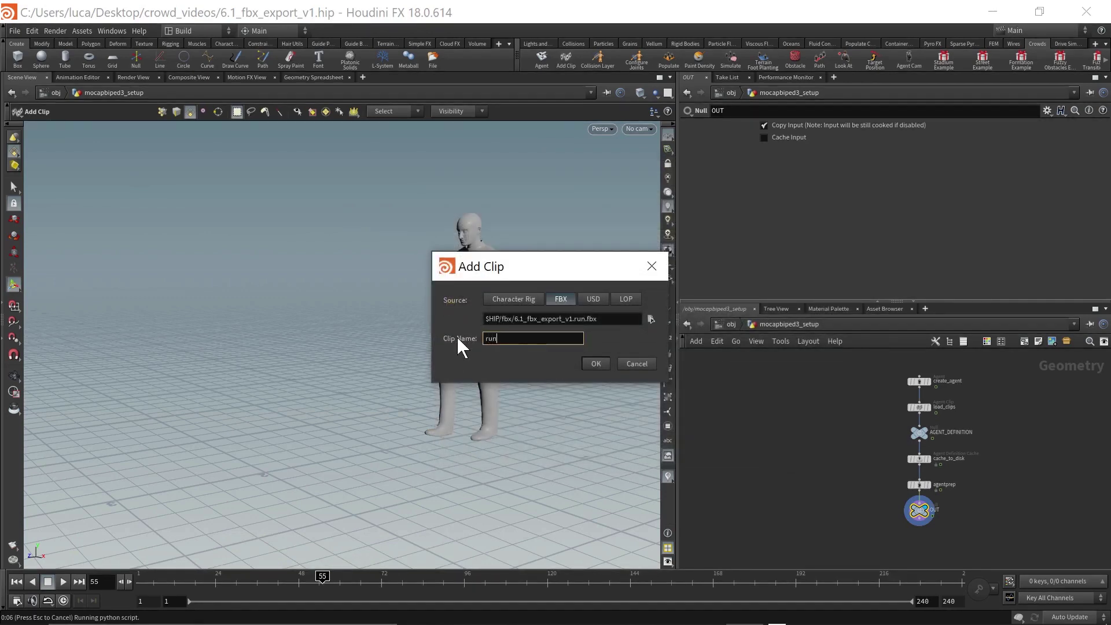
{"action": "left_click", "coordinate": [596, 363]}
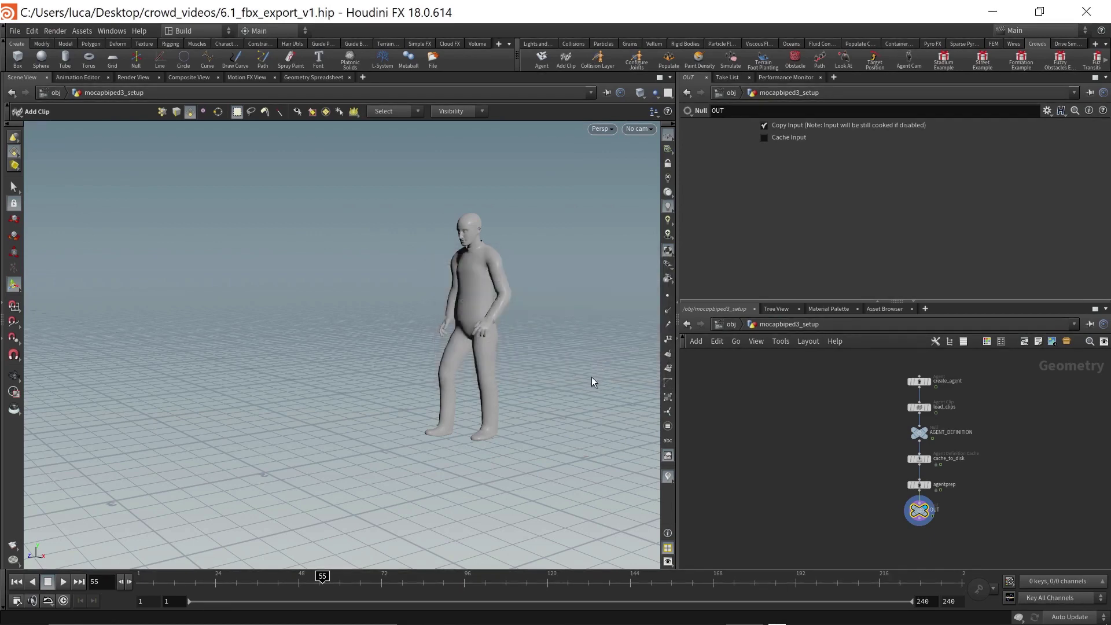
Step: Turn off Convert Units for the run clip in load_clips, matching the walk clip's import options
{"action": "key", "text": "Escape"}
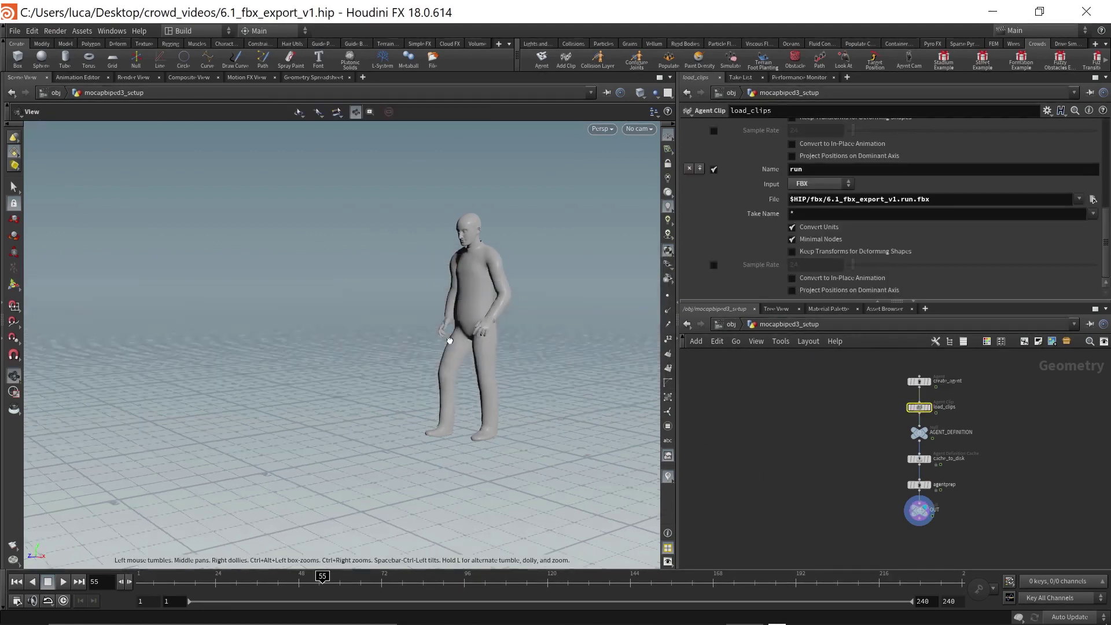
{"action": "scroll", "coordinate": [441, 335], "scroll_direction": "up", "scroll_amount": 3}
{"action": "middle_click_drag", "start_coordinate": [476, 316], "coordinate": [398, 338]}
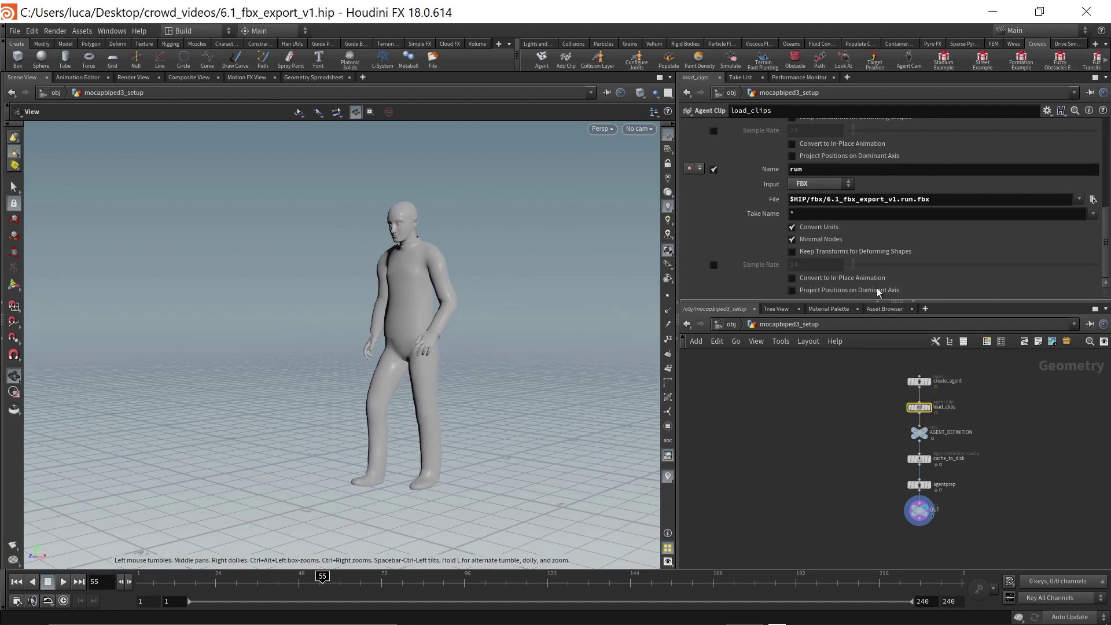
{"action": "scroll", "coordinate": [867, 190], "scroll_direction": "up", "scroll_amount": 6}
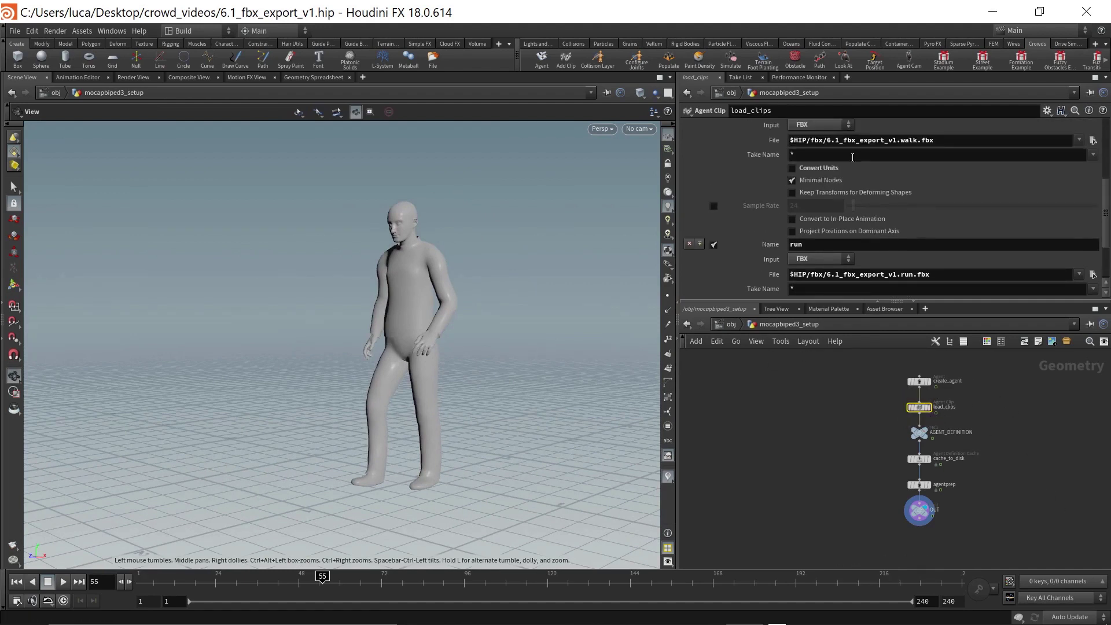
{"action": "scroll", "coordinate": [774, 167], "scroll_direction": "down", "scroll_amount": 5}
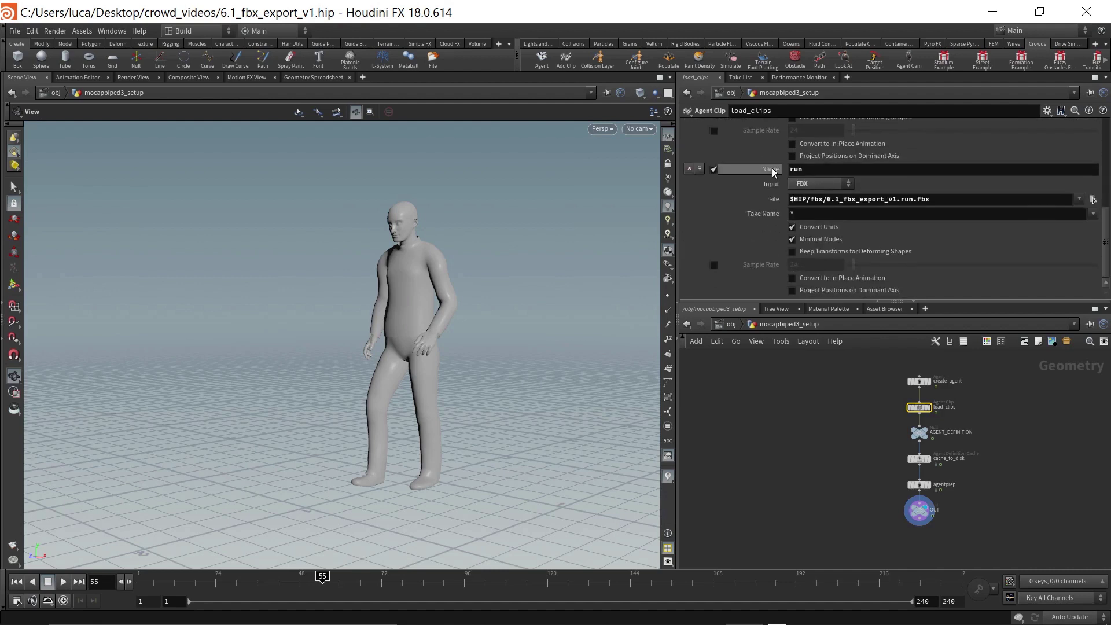
{"action": "left_click", "coordinate": [814, 227]}
{"action": "scroll", "coordinate": [856, 229], "scroll_direction": "up", "scroll_amount": 3}
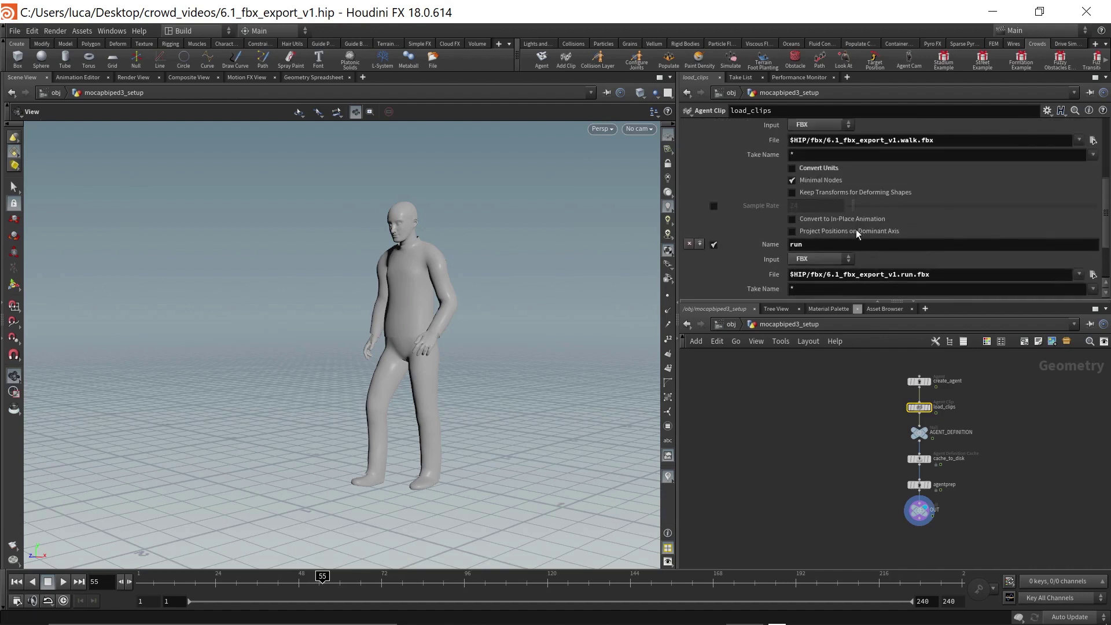
{"action": "scroll", "coordinate": [854, 242], "scroll_direction": "down", "scroll_amount": 3}
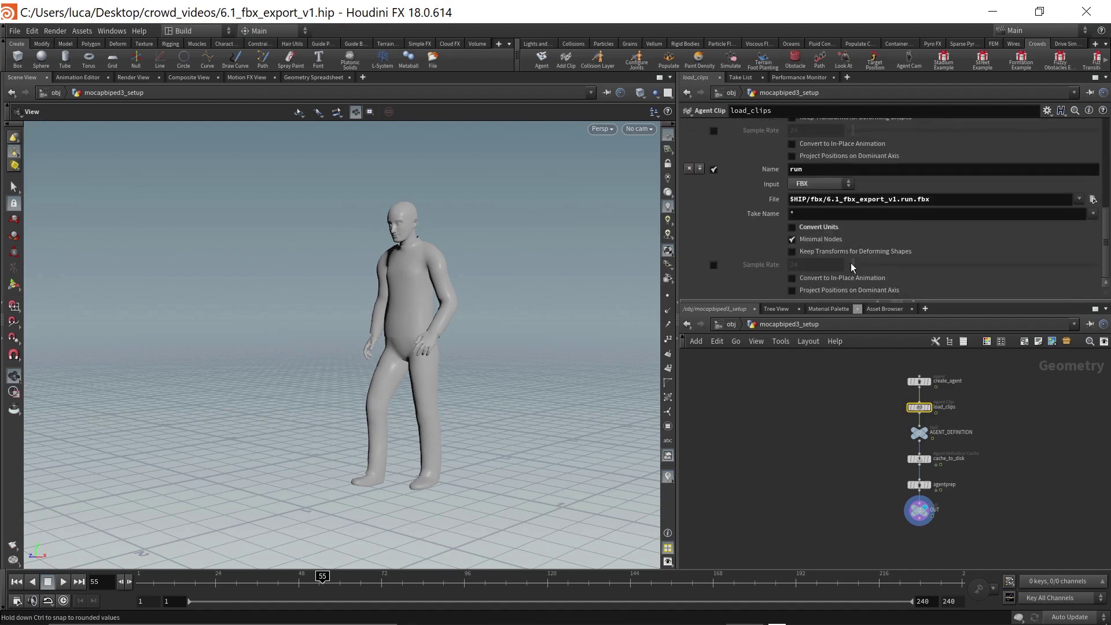
{"action": "left_click", "coordinate": [877, 472]}
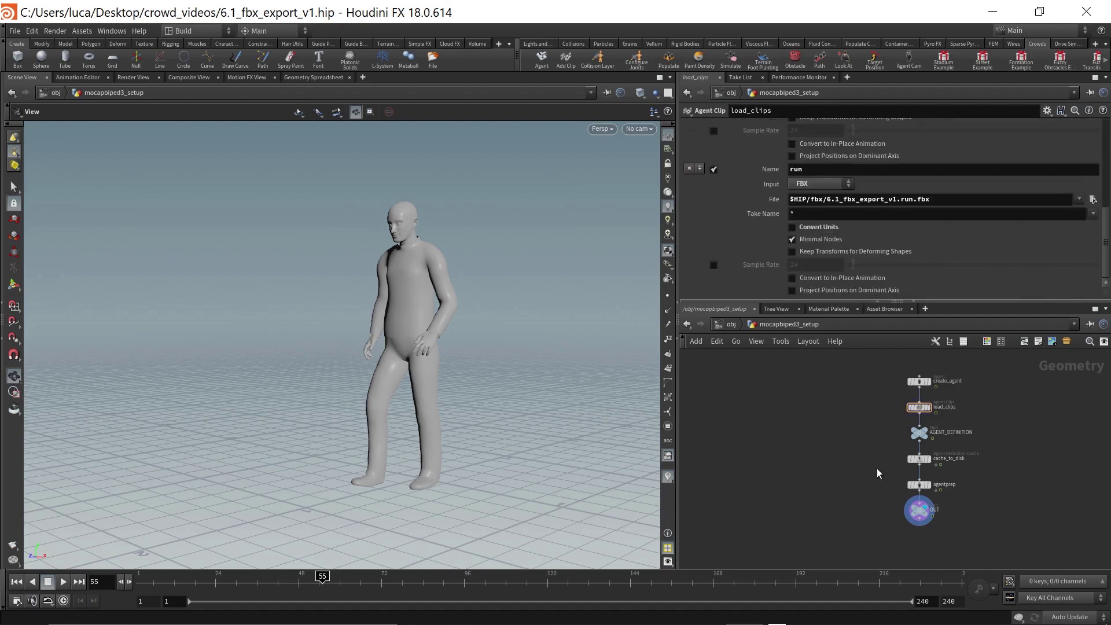
Step: Select the agentprep node and enlarge the parameter area to show more of its limb settings
{"action": "left_click", "coordinate": [920, 485]}
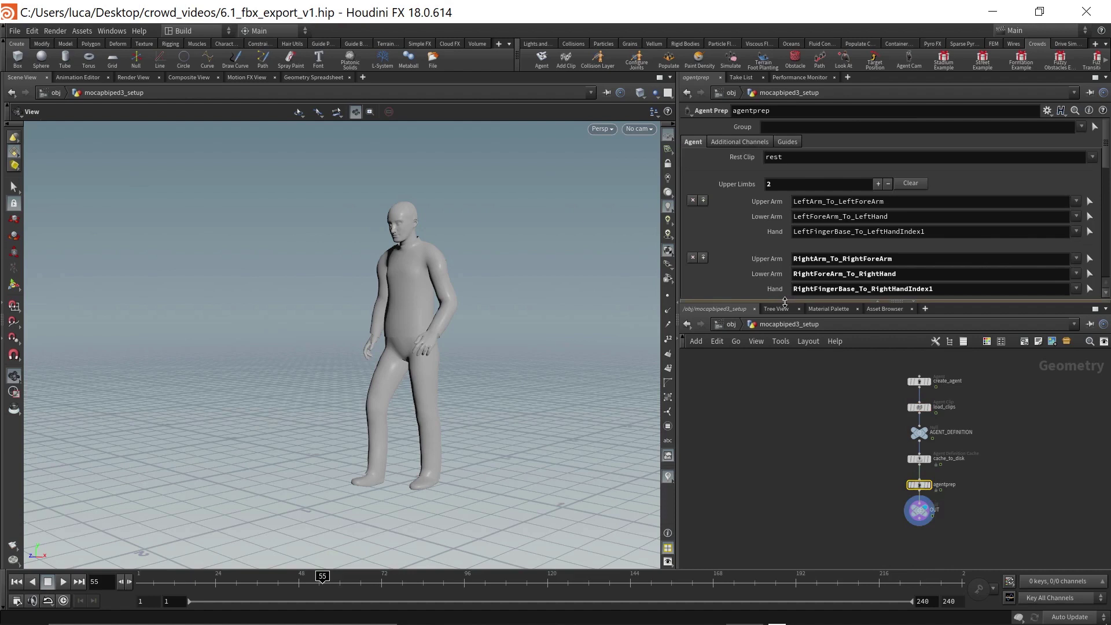
{"action": "left_click_drag", "start_coordinate": [785, 302], "coordinate": [785, 373]}
{"action": "left_click_drag", "start_coordinate": [1106, 156], "coordinate": [1107, 132]}
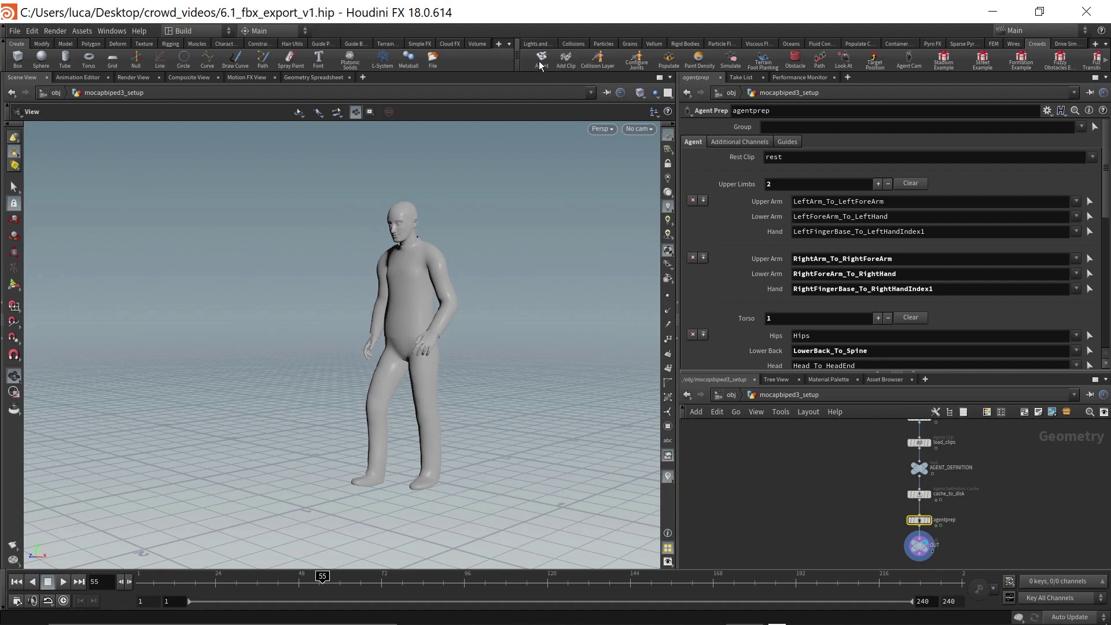
{"action": "scroll", "coordinate": [880, 451], "scroll_direction": "down", "scroll_amount": 3}
{"action": "middle_click_drag", "start_coordinate": [880, 450], "coordinate": [838, 446]}
{"action": "scroll", "coordinate": [869, 463], "scroll_direction": "up", "scroll_amount": 3}
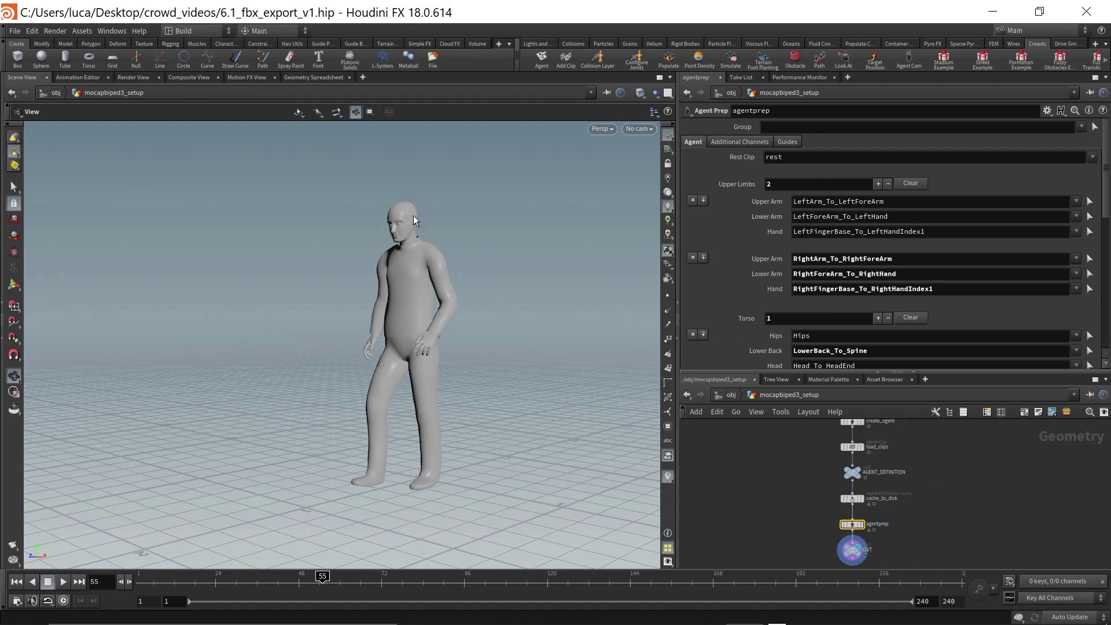
Step: Examine agentprep's joint assignments for the arms, torso and legs, including the joints available for the left upper arm
{"action": "scroll", "coordinate": [764, 245], "scroll_direction": "down", "scroll_amount": 1}
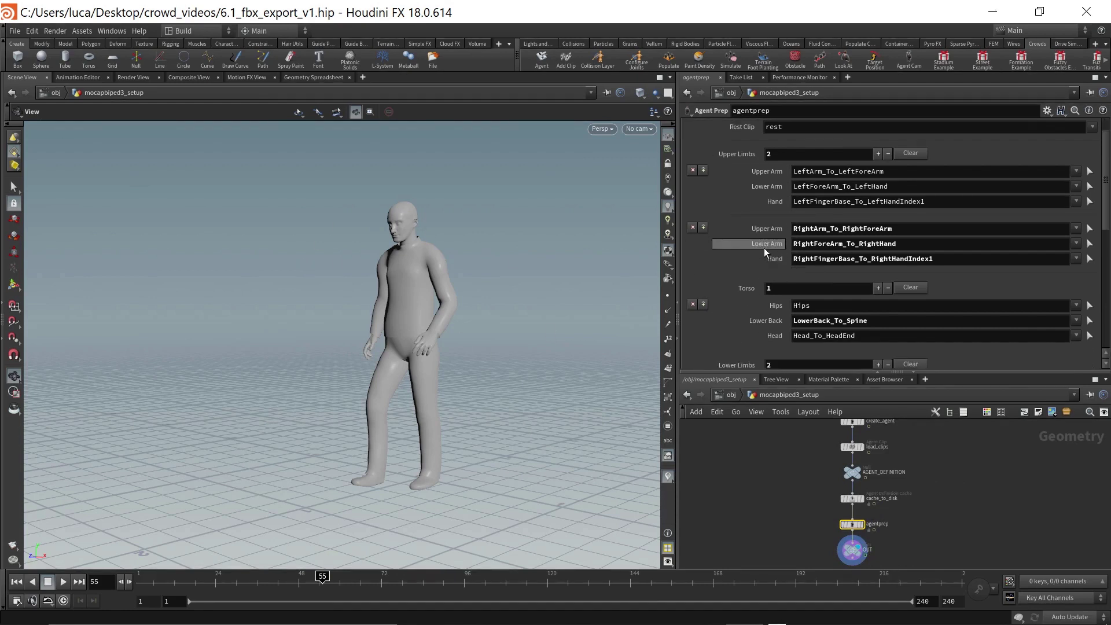
{"action": "scroll", "coordinate": [764, 247], "scroll_direction": "down", "scroll_amount": 1}
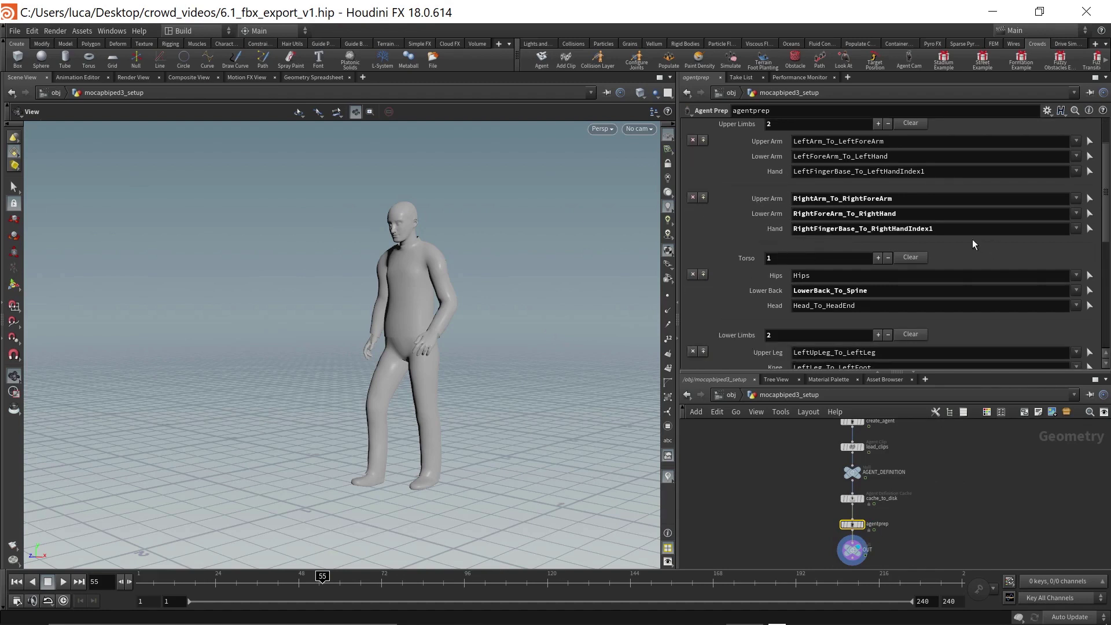
{"action": "scroll", "coordinate": [836, 328], "scroll_direction": "down", "scroll_amount": 3}
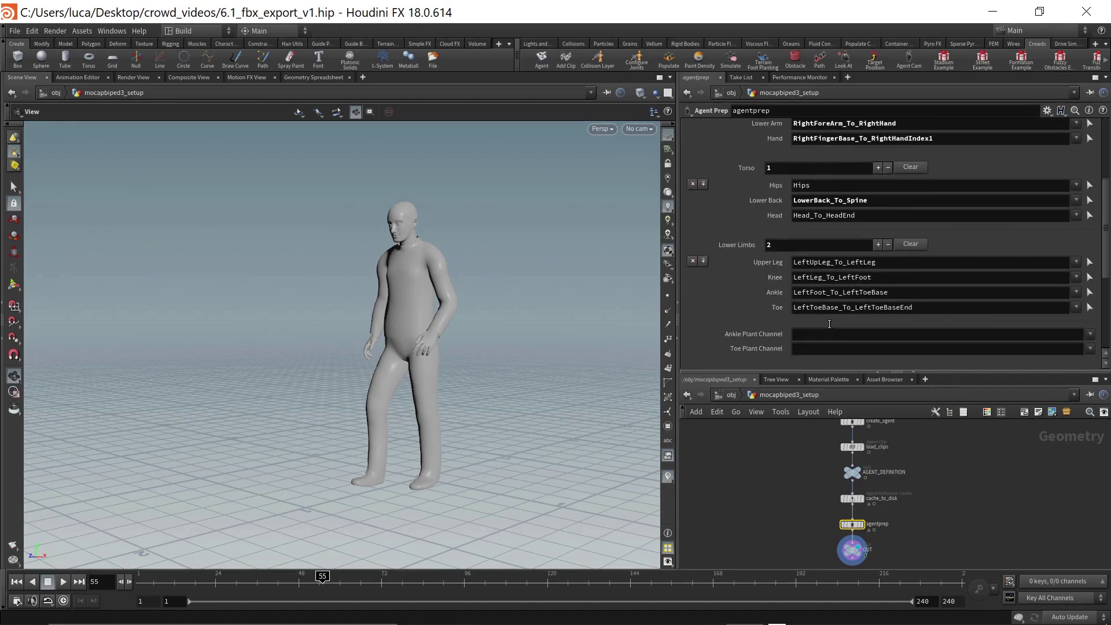
{"action": "scroll", "coordinate": [828, 324], "scroll_direction": "up", "scroll_amount": 5}
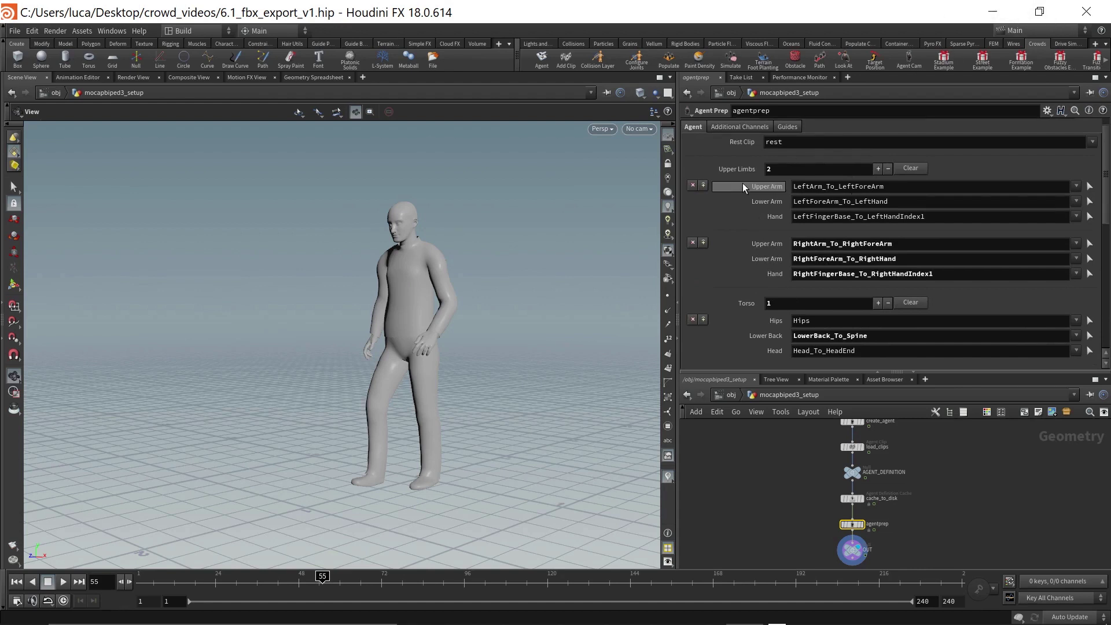
{"action": "left_click", "coordinate": [1076, 188]}
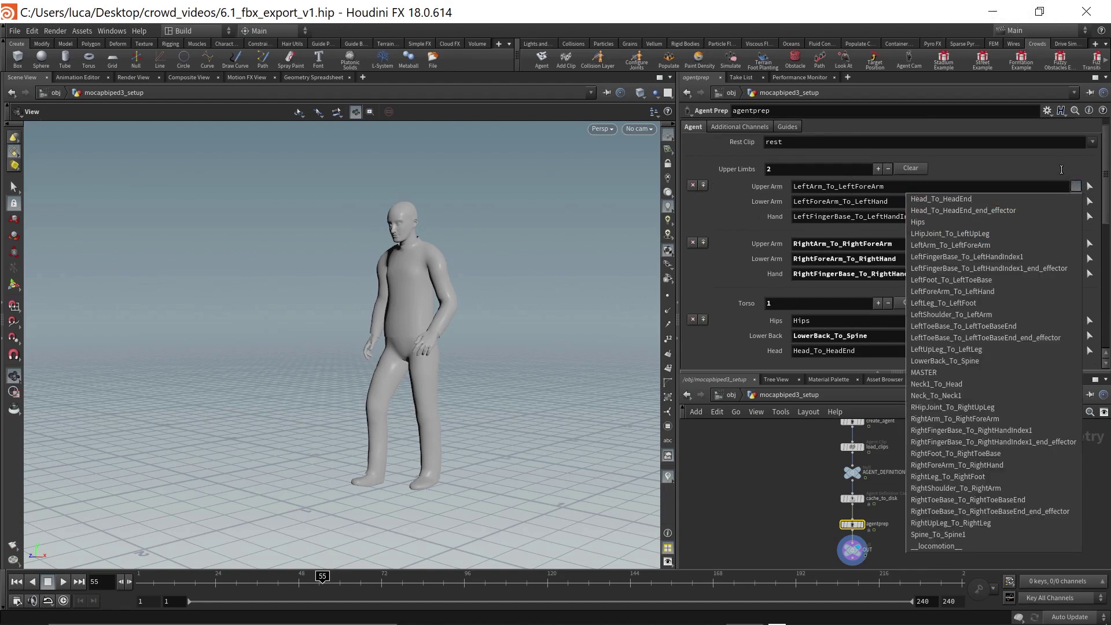
{"action": "left_click", "coordinate": [1059, 165]}
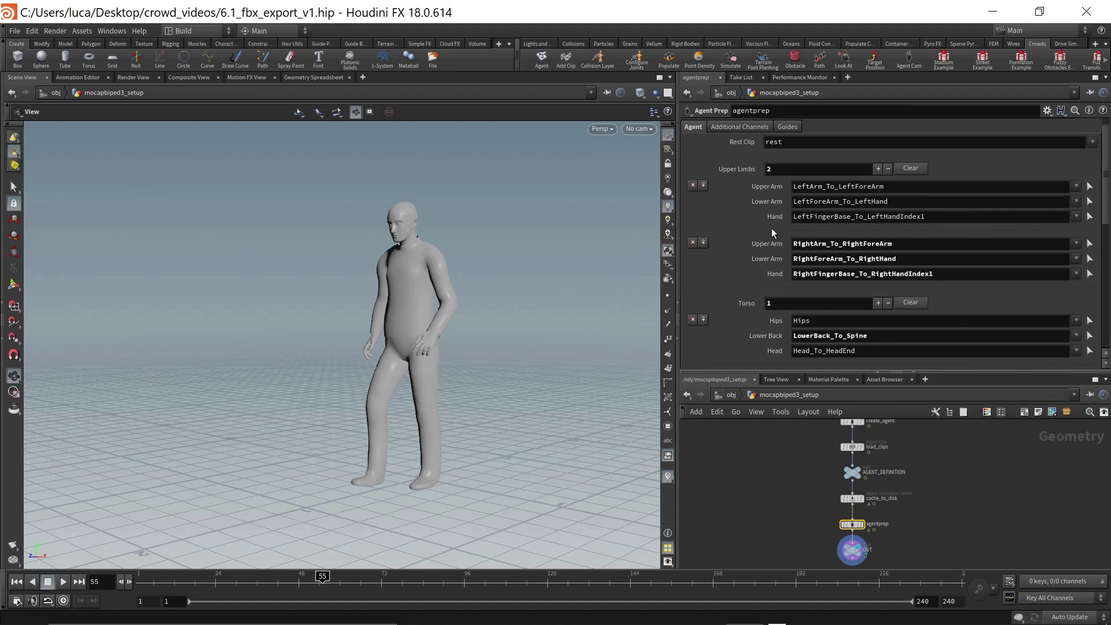
{"action": "scroll", "coordinate": [772, 228], "scroll_direction": "down", "scroll_amount": 1}
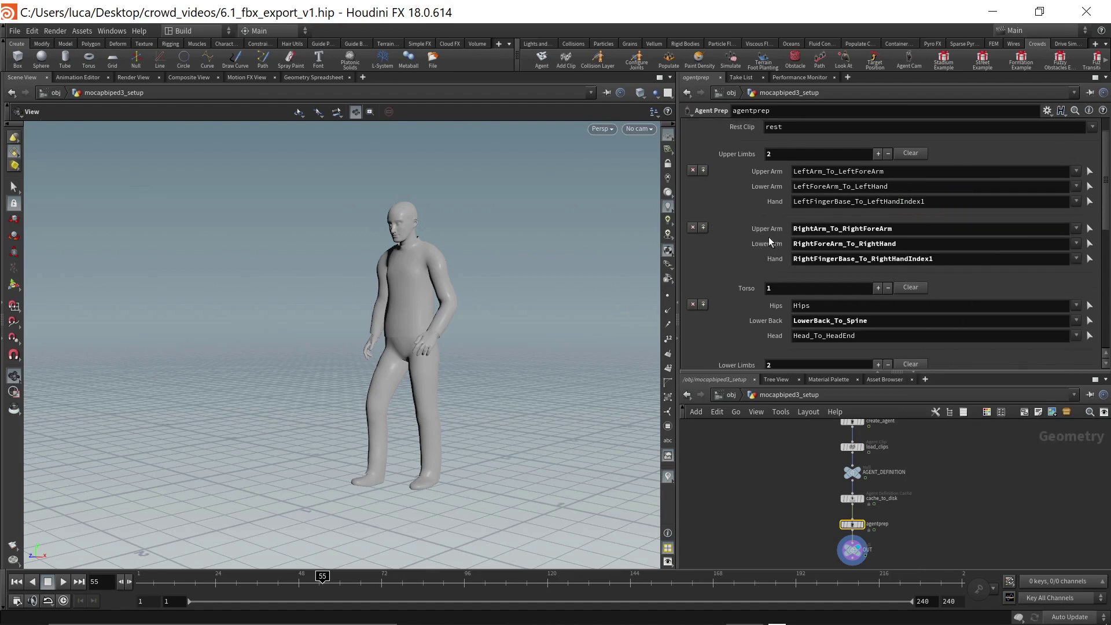
{"action": "scroll", "coordinate": [768, 238], "scroll_direction": "down", "scroll_amount": 5}
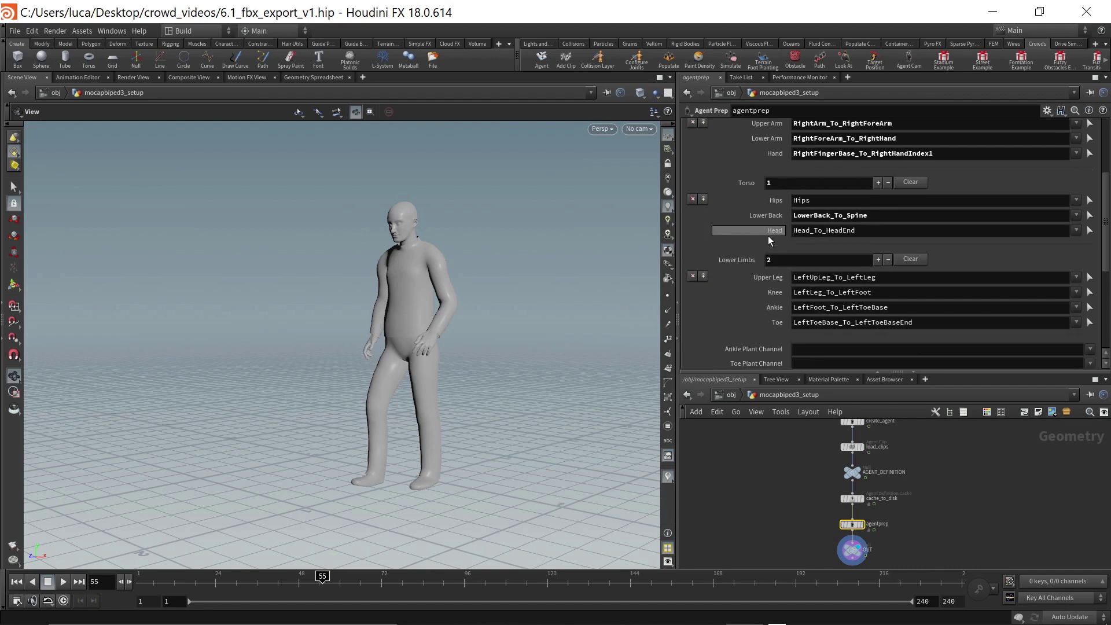
{"action": "scroll", "coordinate": [756, 217], "scroll_direction": "down", "scroll_amount": 1}
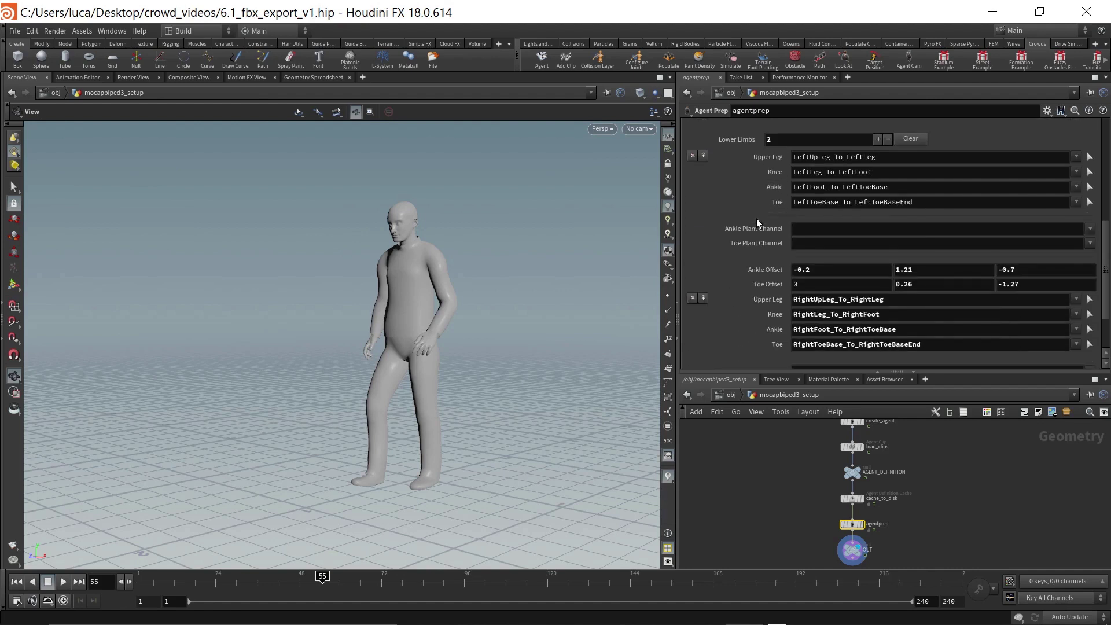
{"action": "scroll", "coordinate": [746, 284], "scroll_direction": "down", "scroll_amount": 1}
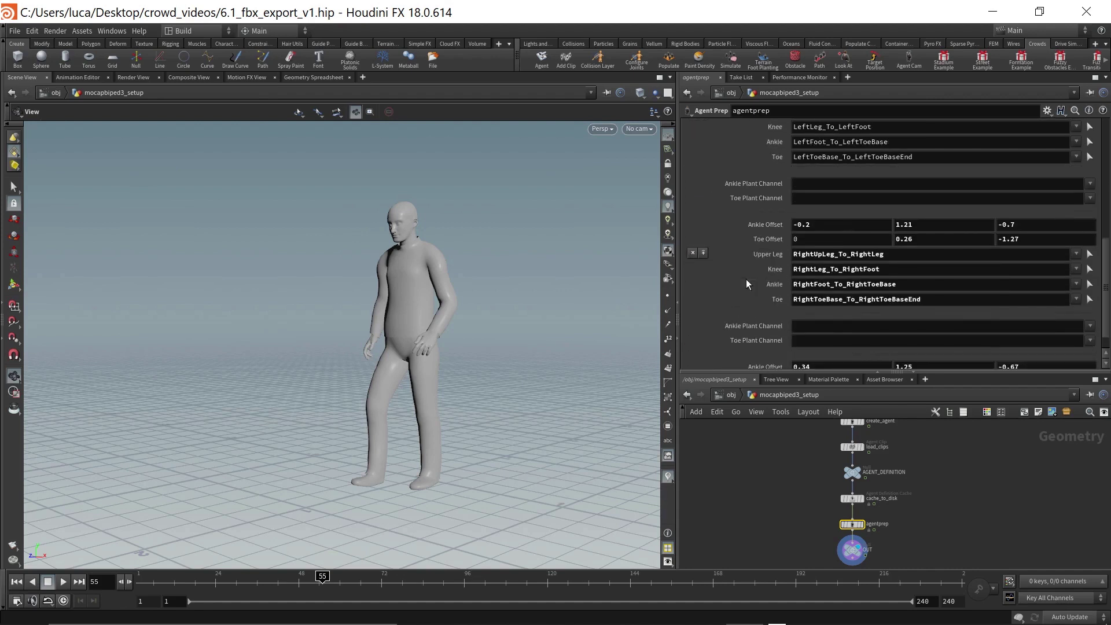
{"action": "scroll", "coordinate": [745, 278], "scroll_direction": "up", "scroll_amount": 3}
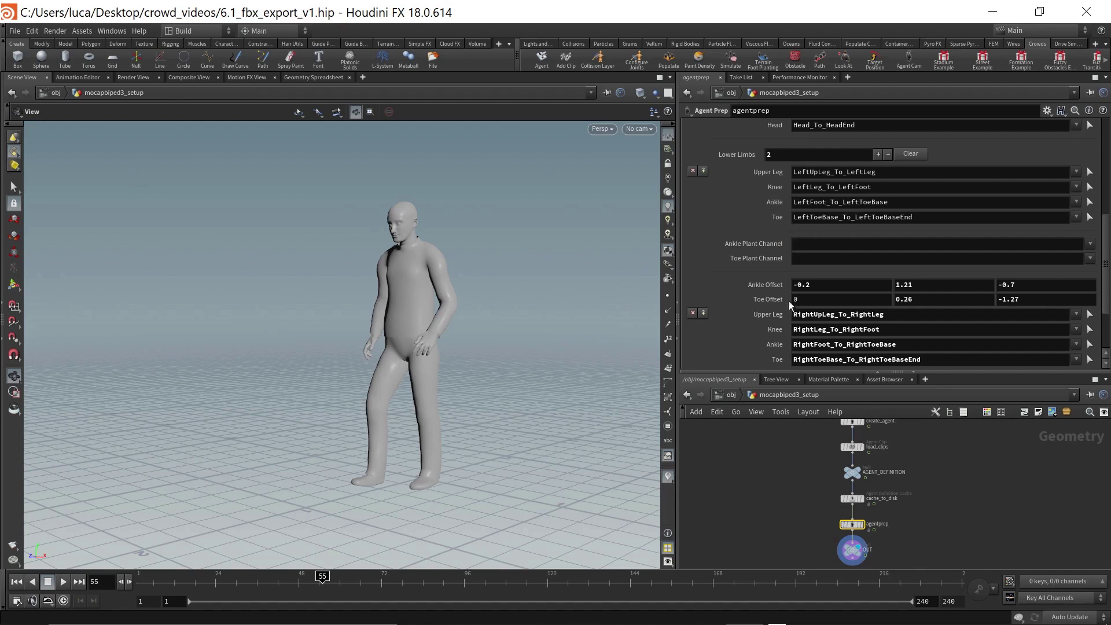
Step: Check which presets are available for agentprep and review its lower limb, torso and upper limb assignments again
{"action": "left_click", "coordinate": [1047, 111]}
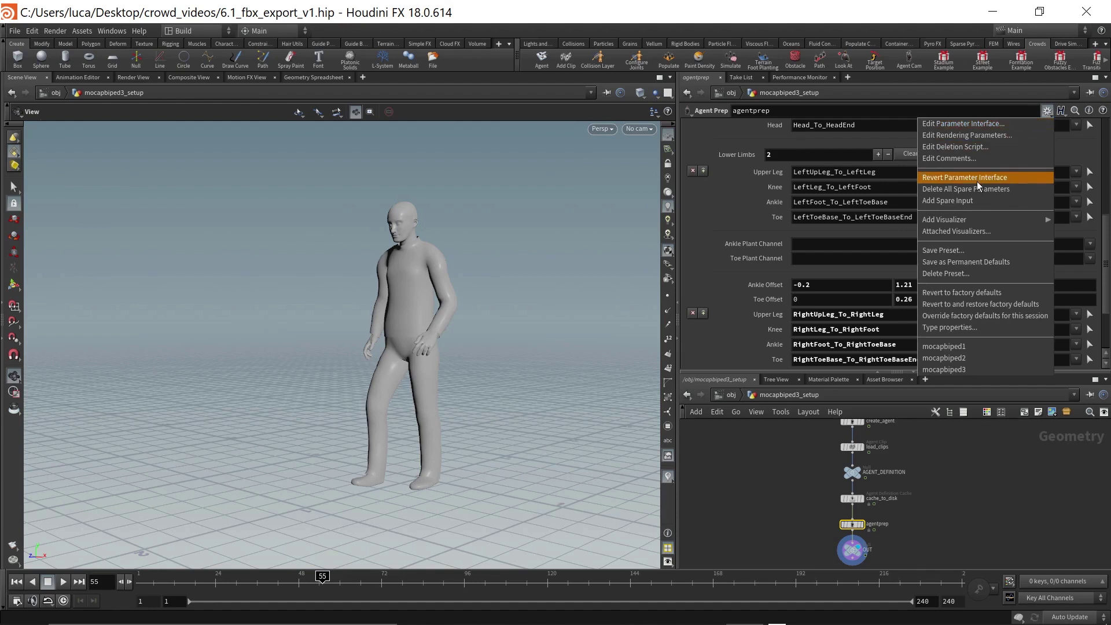
{"action": "left_click", "coordinate": [746, 199]}
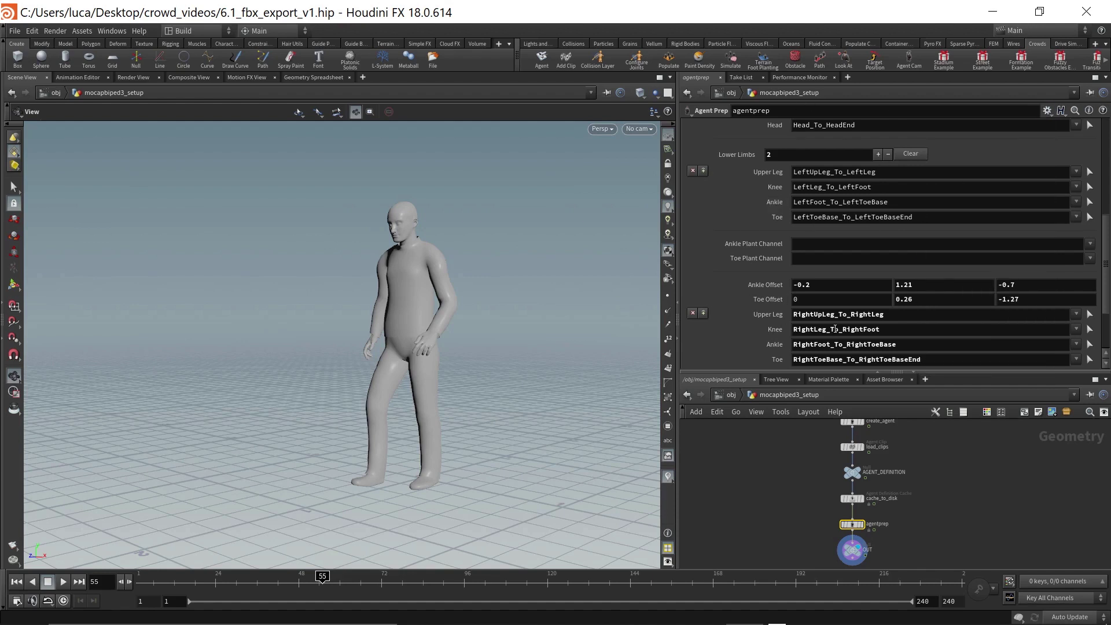
{"action": "scroll", "coordinate": [742, 223], "scroll_direction": "up", "scroll_amount": 10}
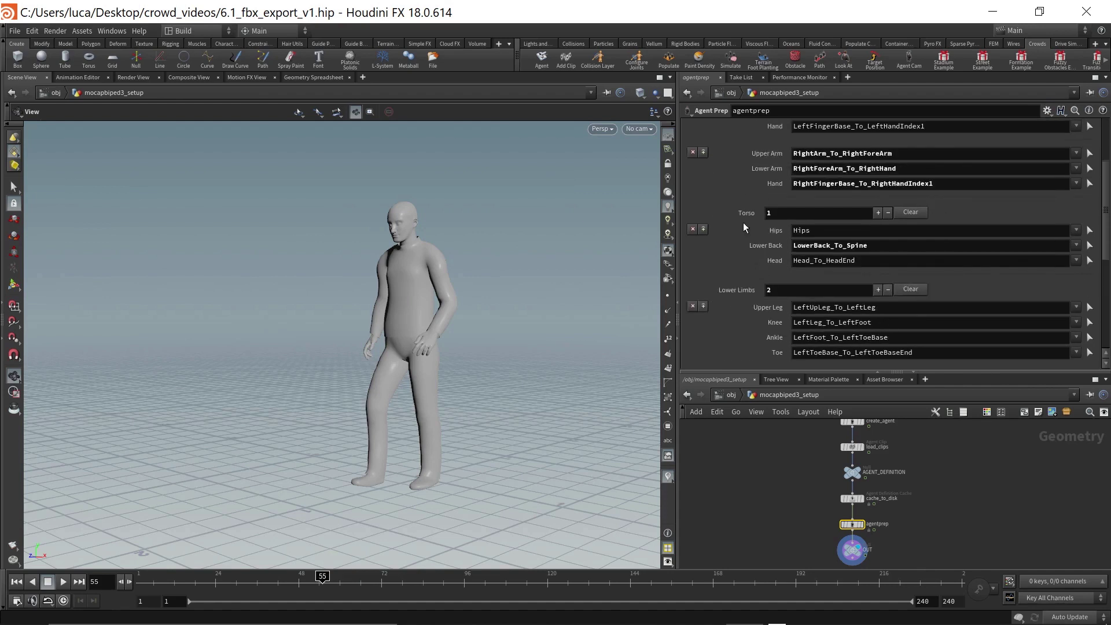
{"action": "mouse_move", "coordinate": [734, 185]}
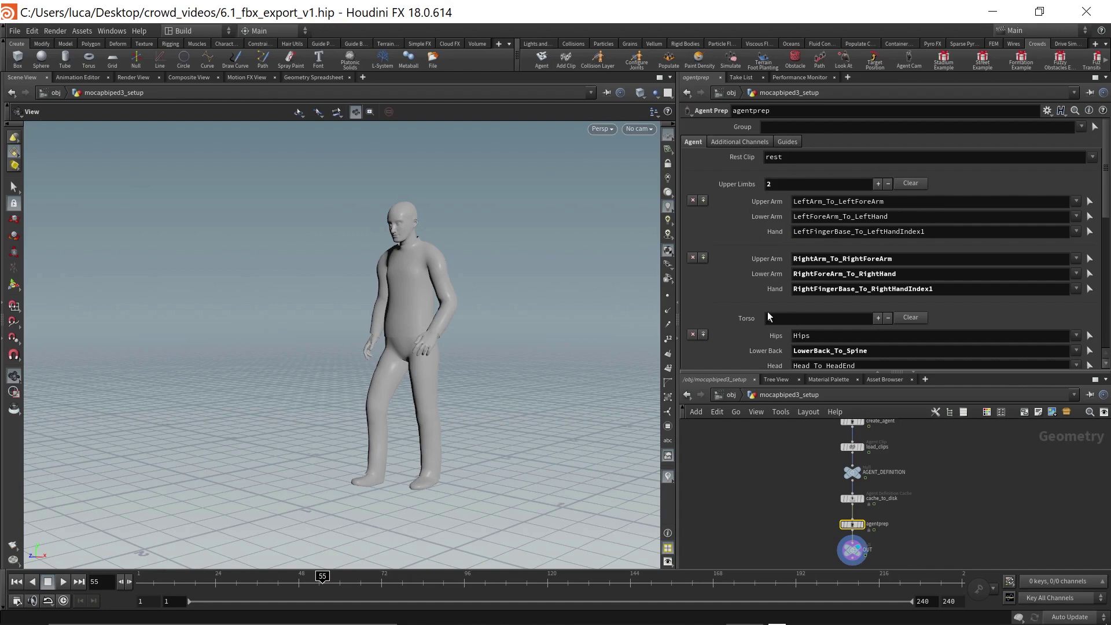
{"action": "scroll", "coordinate": [746, 275], "scroll_direction": "down", "scroll_amount": 10}
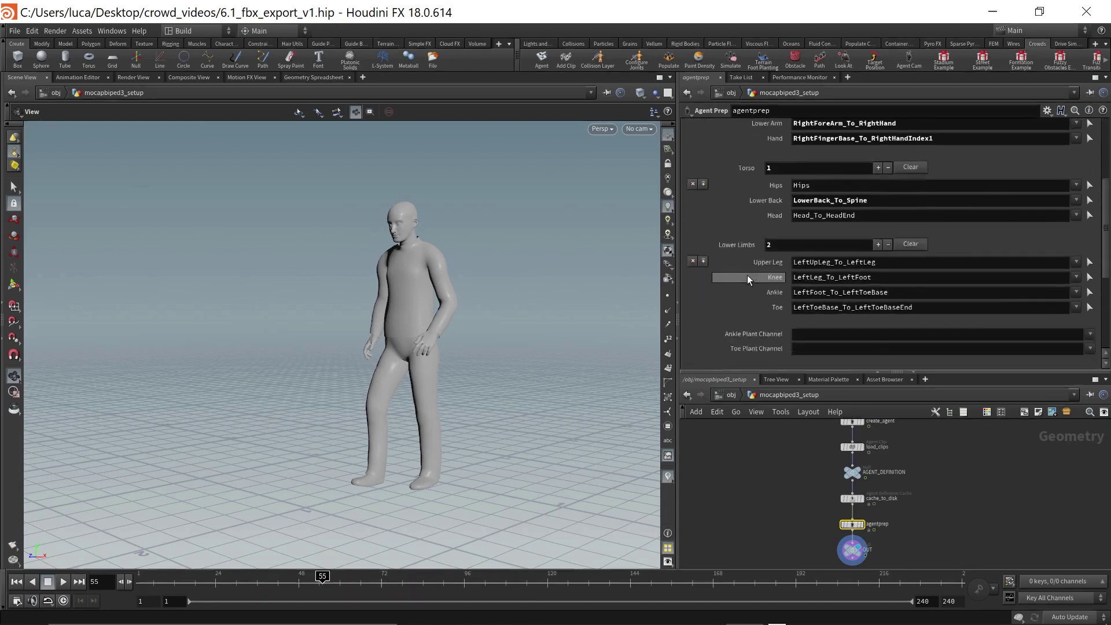
{"action": "scroll", "coordinate": [747, 276], "scroll_direction": "up", "scroll_amount": 6}
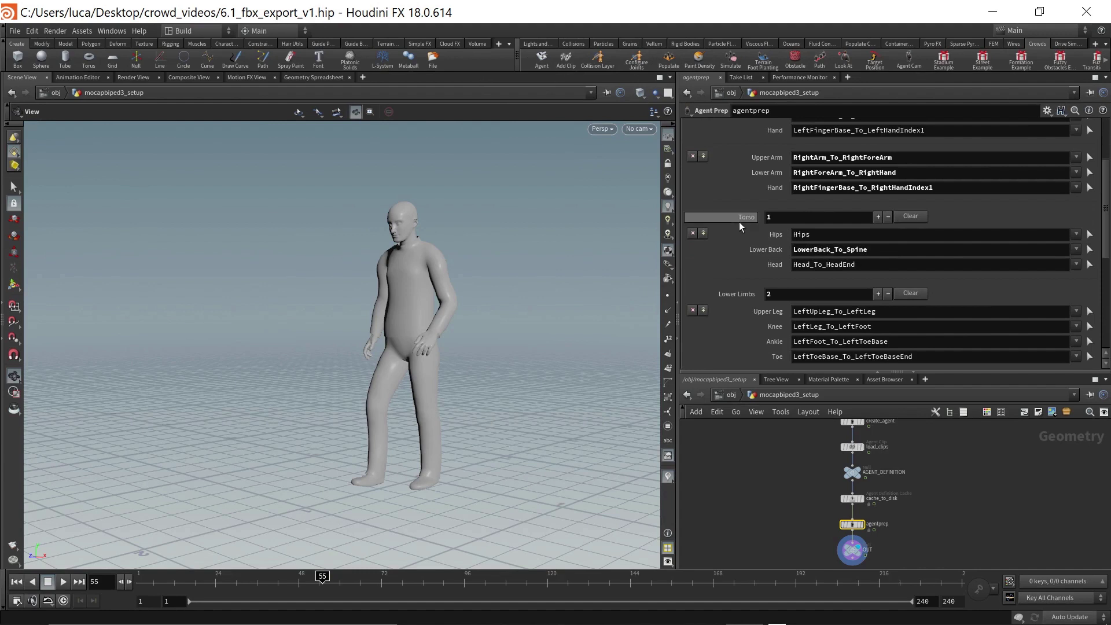
{"action": "scroll", "coordinate": [739, 221], "scroll_direction": "up", "scroll_amount": 3}
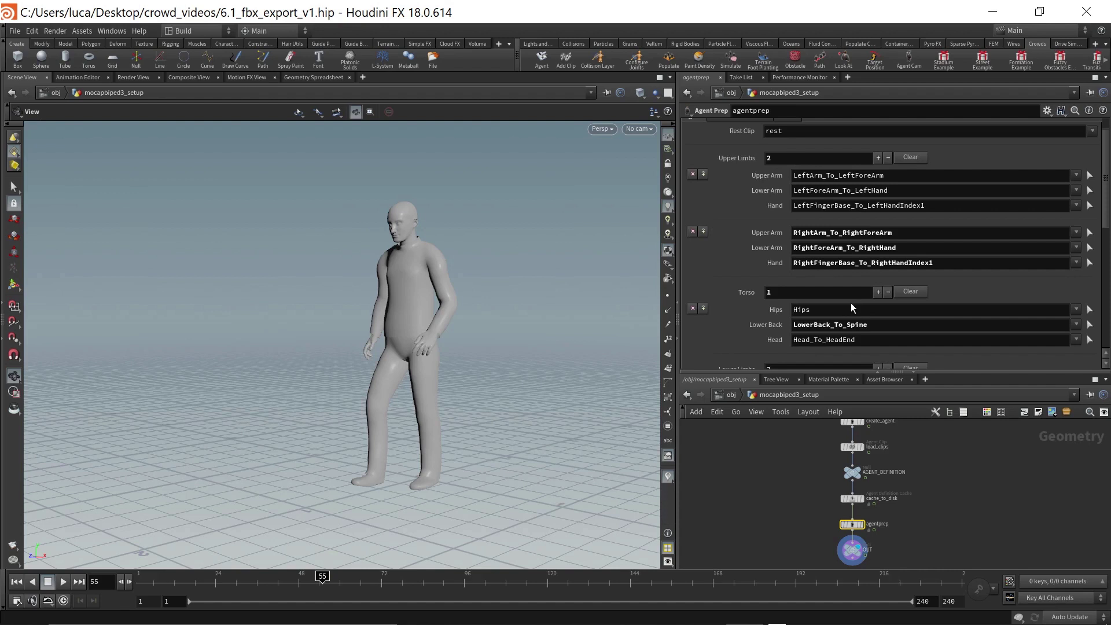
{"action": "scroll", "coordinate": [734, 194], "scroll_direction": "up", "scroll_amount": 1}
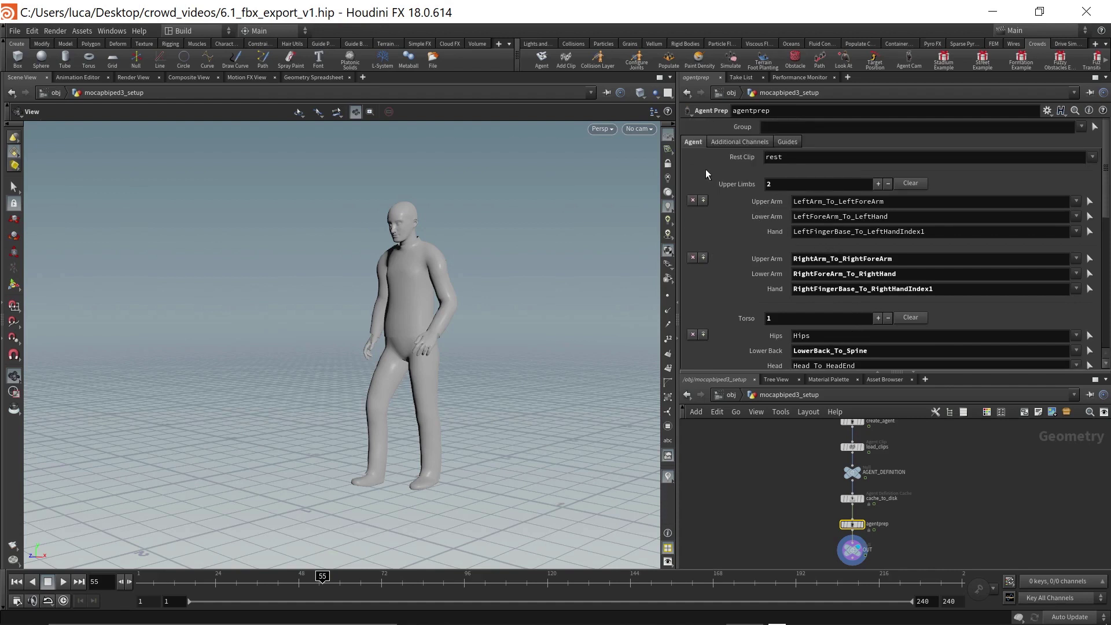
Step: Create a foot plant CHOP network from agentprep's additional channels and place the foot_plant_channels node beside agentprep
{"action": "left_click", "coordinate": [739, 143]}
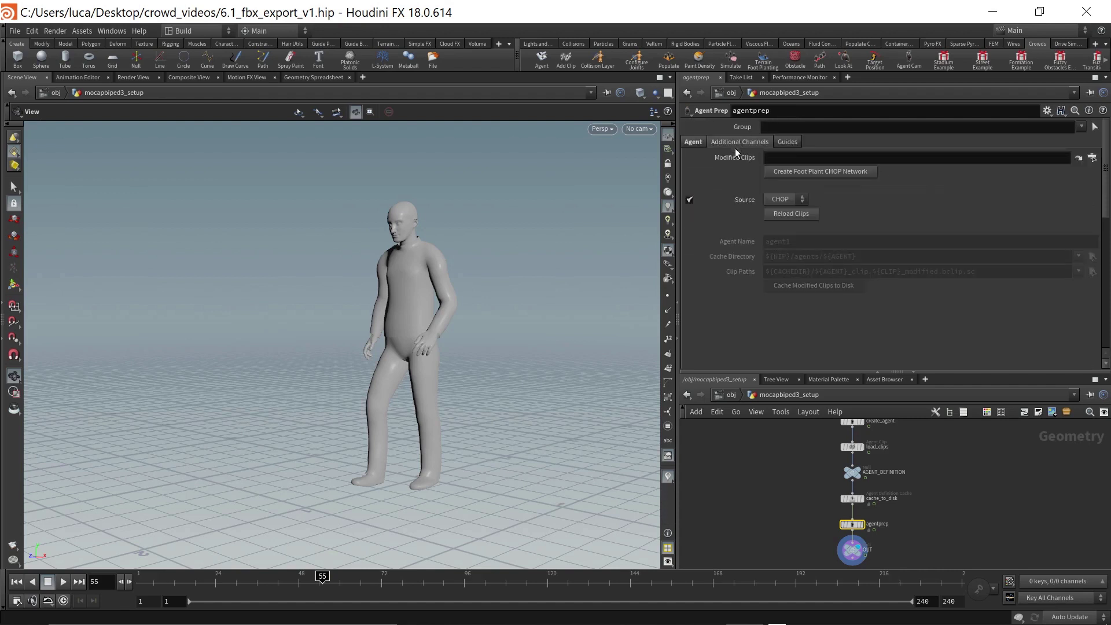
{"action": "left_click", "coordinate": [824, 171]}
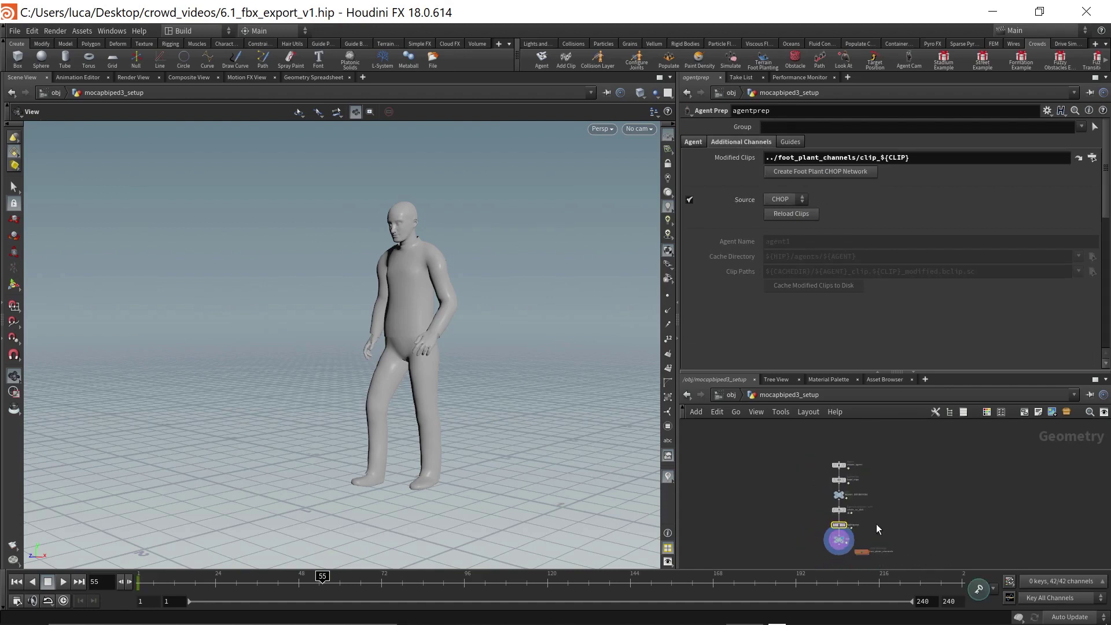
{"action": "left_click_drag", "start_coordinate": [860, 524], "coordinate": [898, 478]}
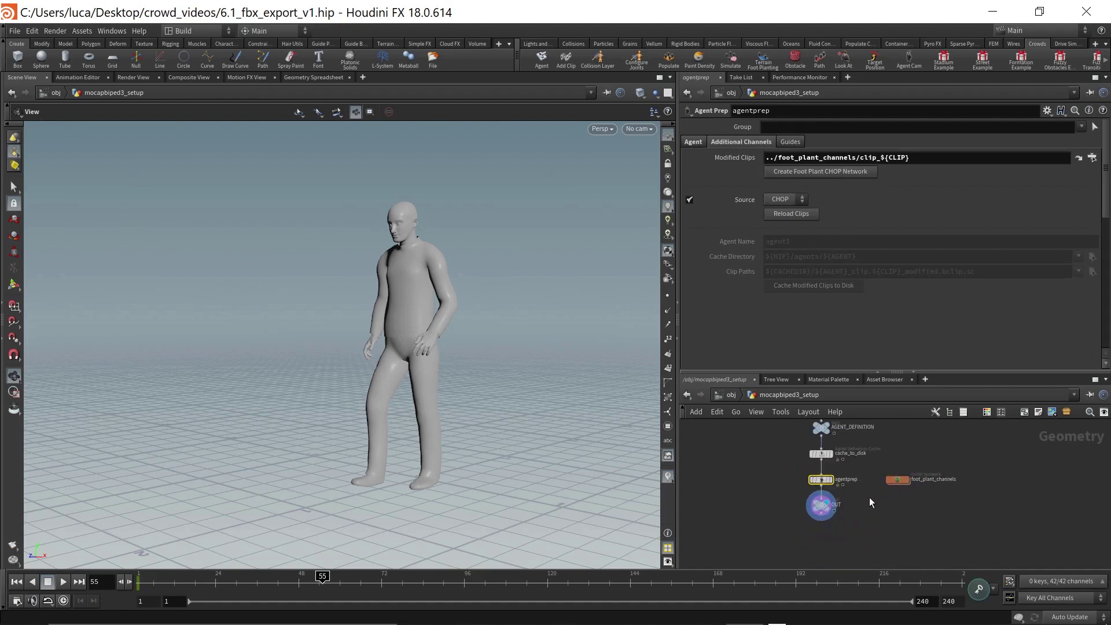
Step: Go up to the object level, re-enter mocapbiped3_setup and select load_clips to check the walk and run clip settings
{"action": "left_click", "coordinate": [731, 395]}
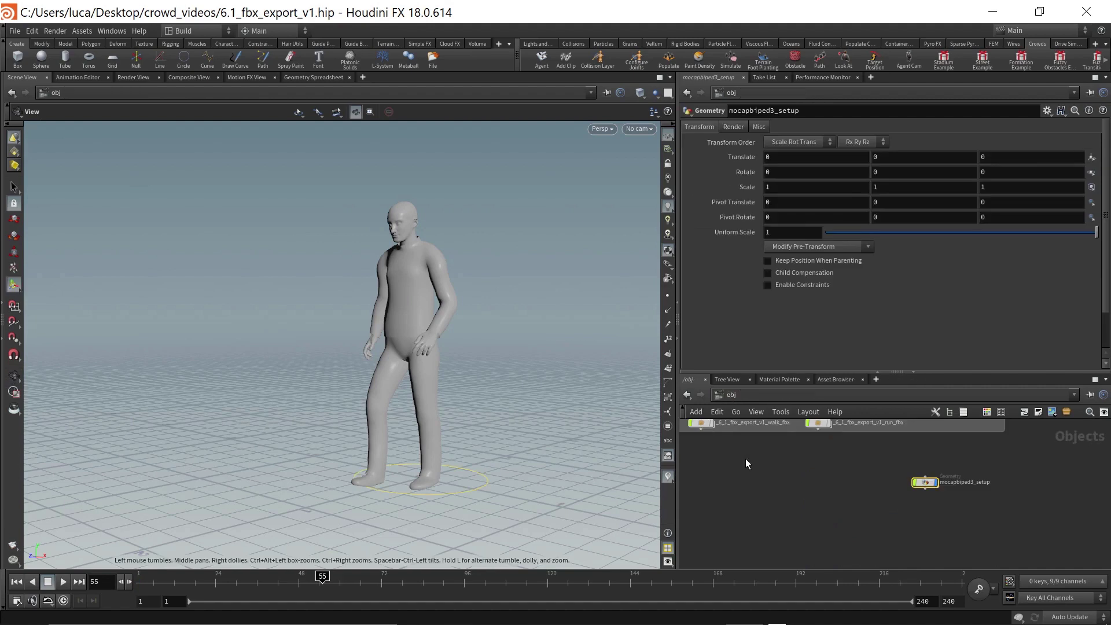
{"action": "double_click", "coordinate": [925, 481]}
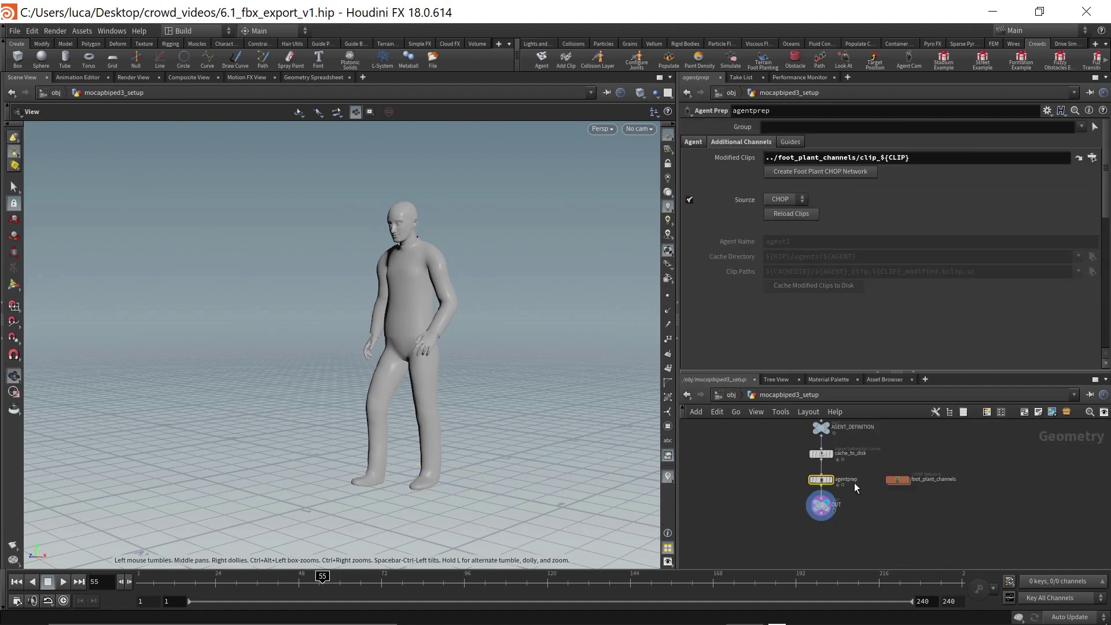
{"action": "scroll", "coordinate": [841, 511], "scroll_direction": "up", "scroll_amount": 3}
{"action": "left_click", "coordinate": [823, 486]}
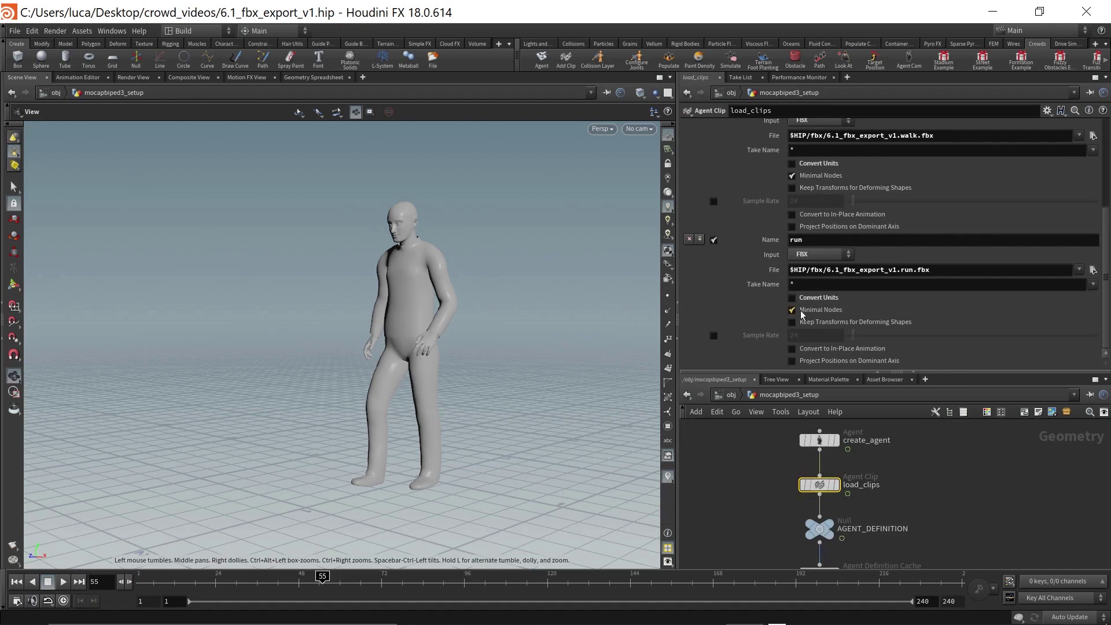
Step: Enable Convert to In-Place Animation for both the walk and run clips in load_clips
{"action": "scroll", "coordinate": [808, 348], "scroll_direction": "up", "scroll_amount": 3}
{"action": "scroll", "coordinate": [808, 348], "scroll_direction": "up", "scroll_amount": 2}
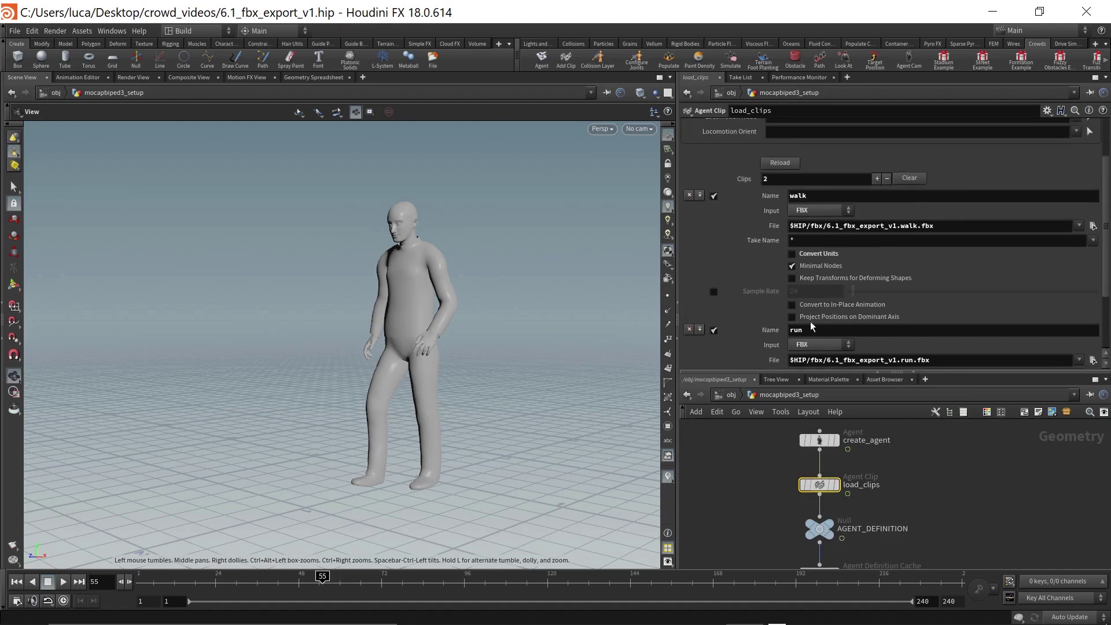
{"action": "left_click", "coordinate": [831, 305]}
{"action": "scroll", "coordinate": [831, 311], "scroll_direction": "down", "scroll_amount": 4}
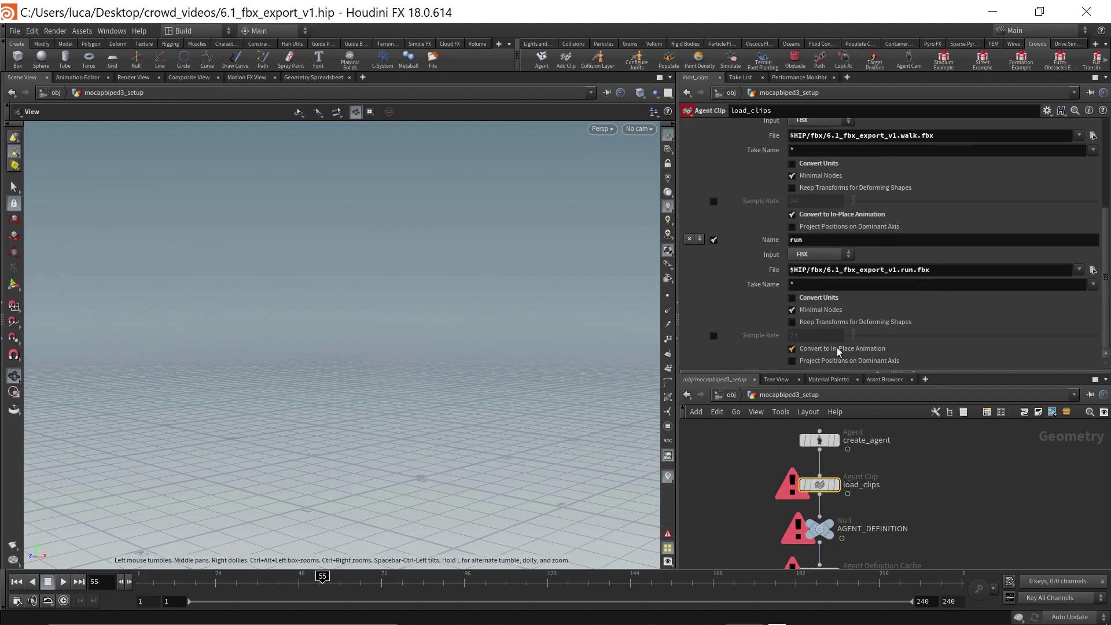
Step: Set the Locomotion Node of load_clips to Hips and its Locomotion Orient to RightUpLeg_To_RightLeg
{"action": "scroll", "coordinate": [837, 347], "scroll_direction": "up", "scroll_amount": 7}
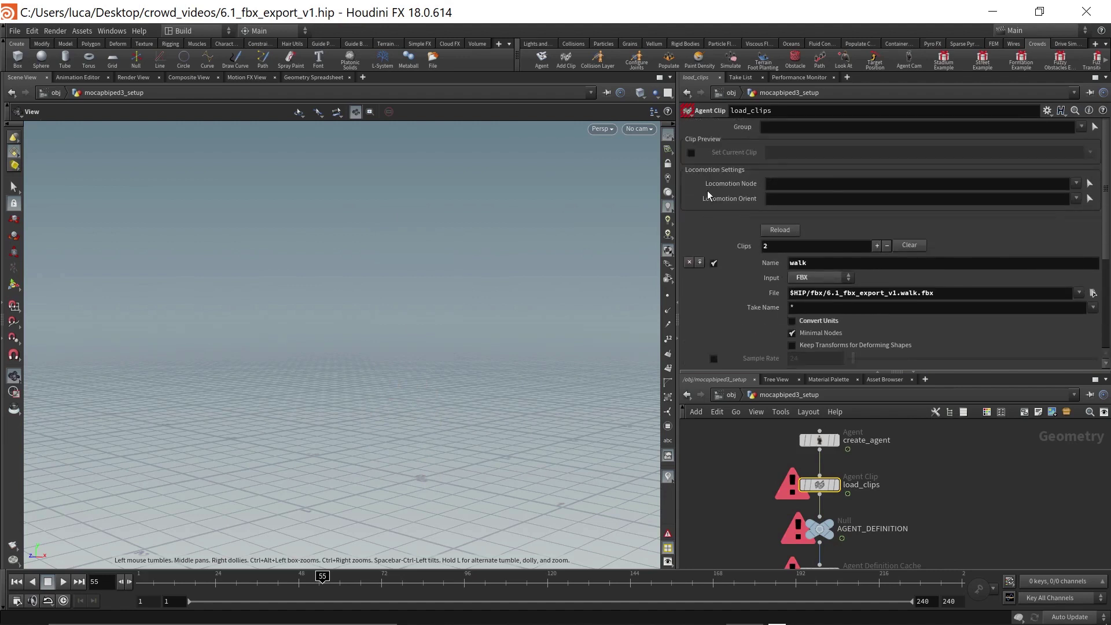
{"action": "left_click", "coordinate": [1076, 184]}
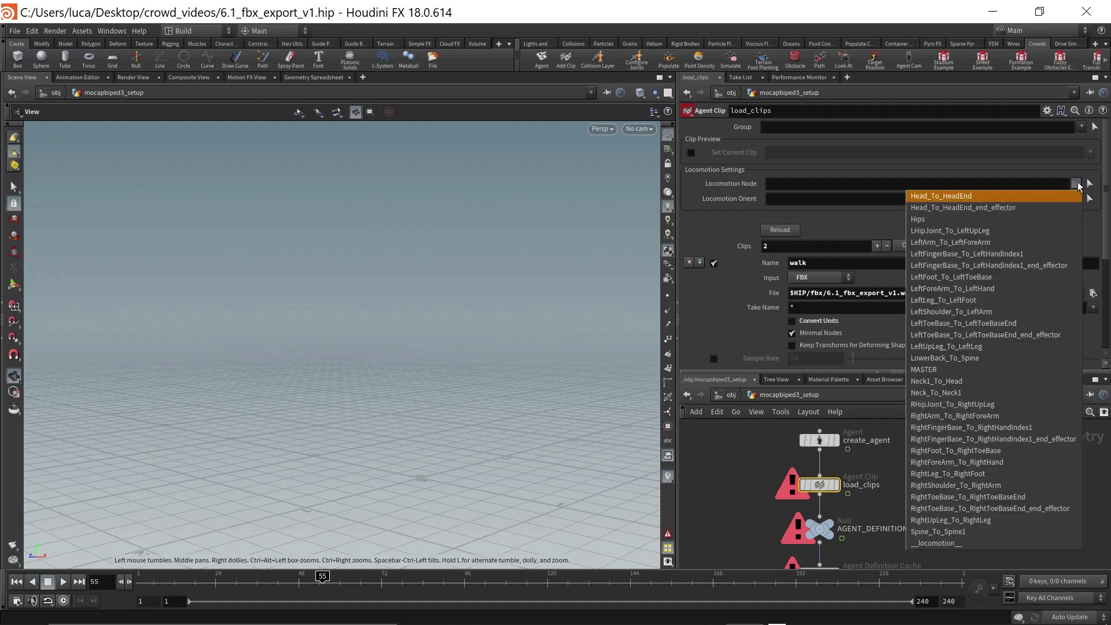
{"action": "left_click", "coordinate": [1018, 220]}
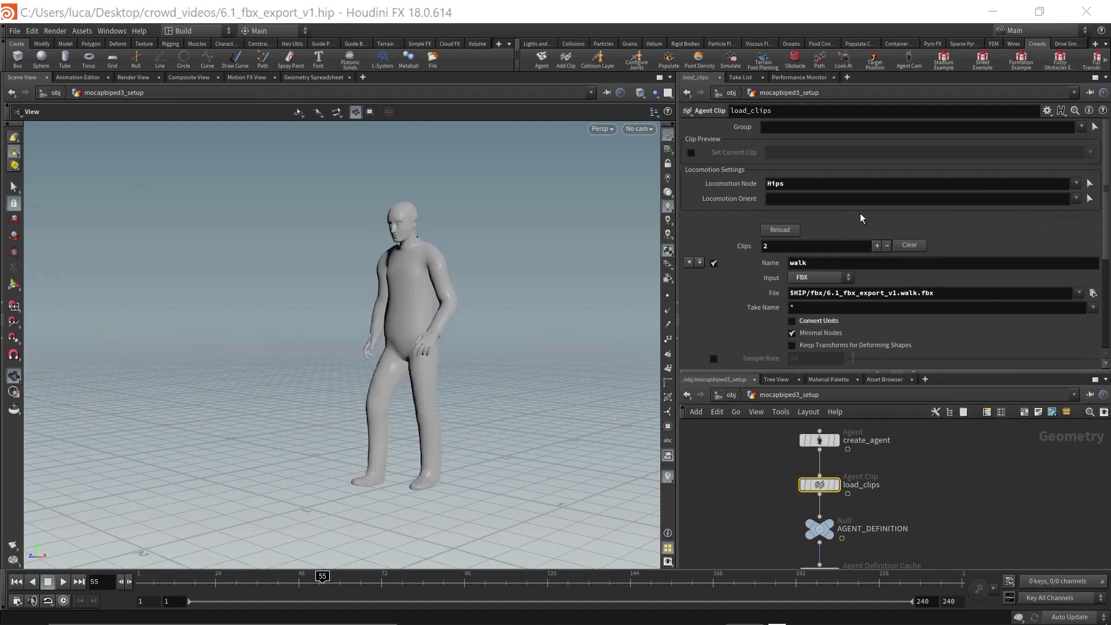
{"action": "left_click", "coordinate": [1076, 199]}
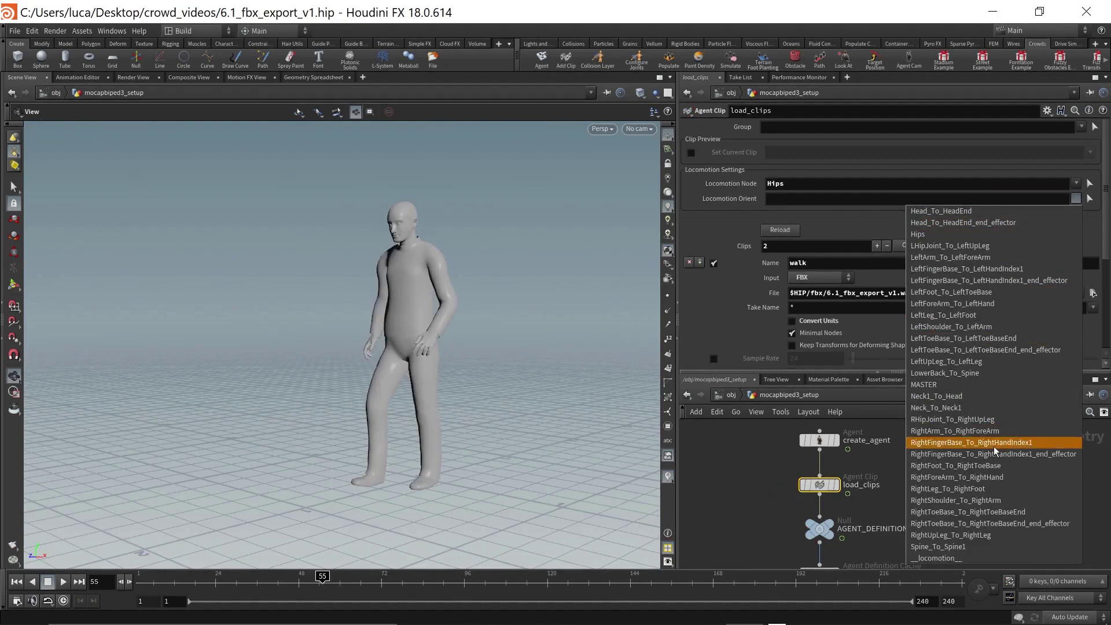
{"action": "left_click", "coordinate": [996, 541]}
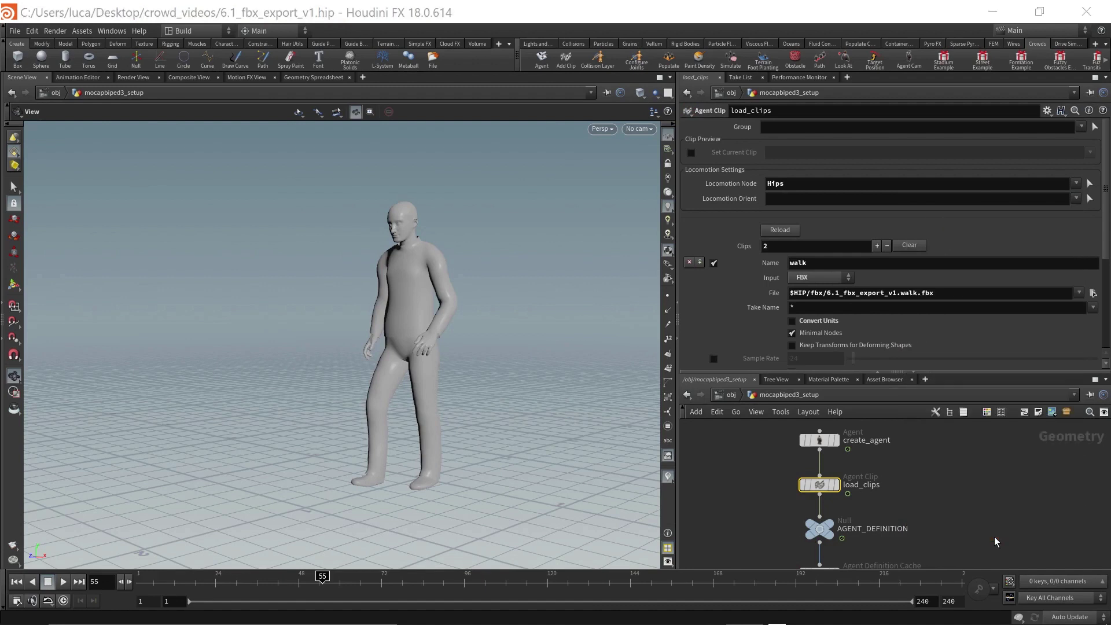
Step: Return to the object level and add a grid object beside mocapbiped3_setup
{"action": "scroll", "coordinate": [939, 486], "scroll_direction": "down", "scroll_amount": 5}
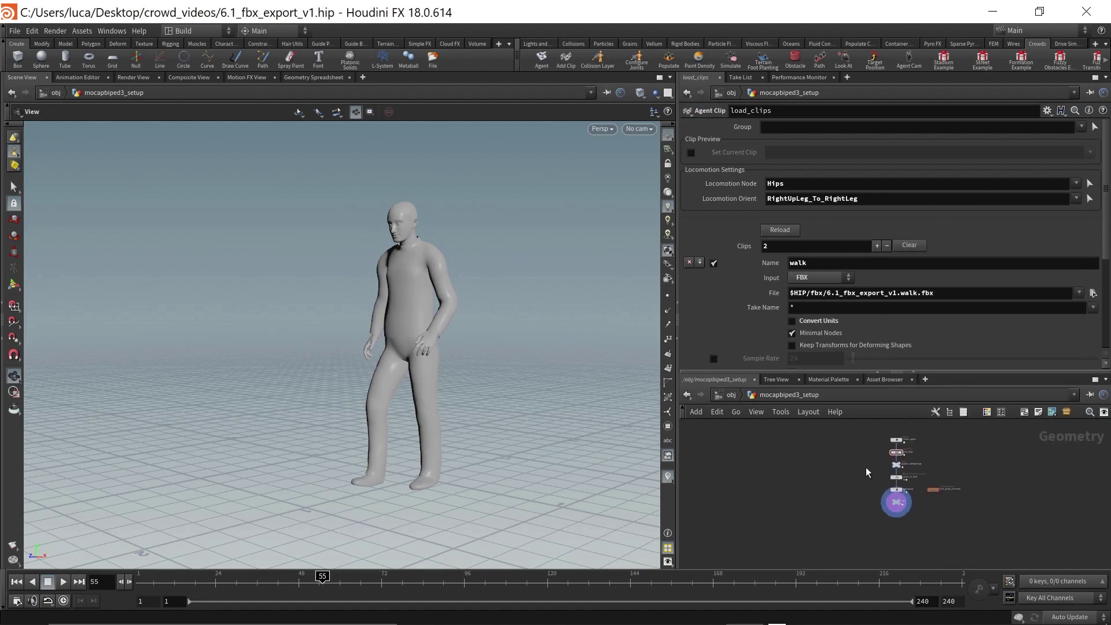
{"action": "key", "text": "h"}
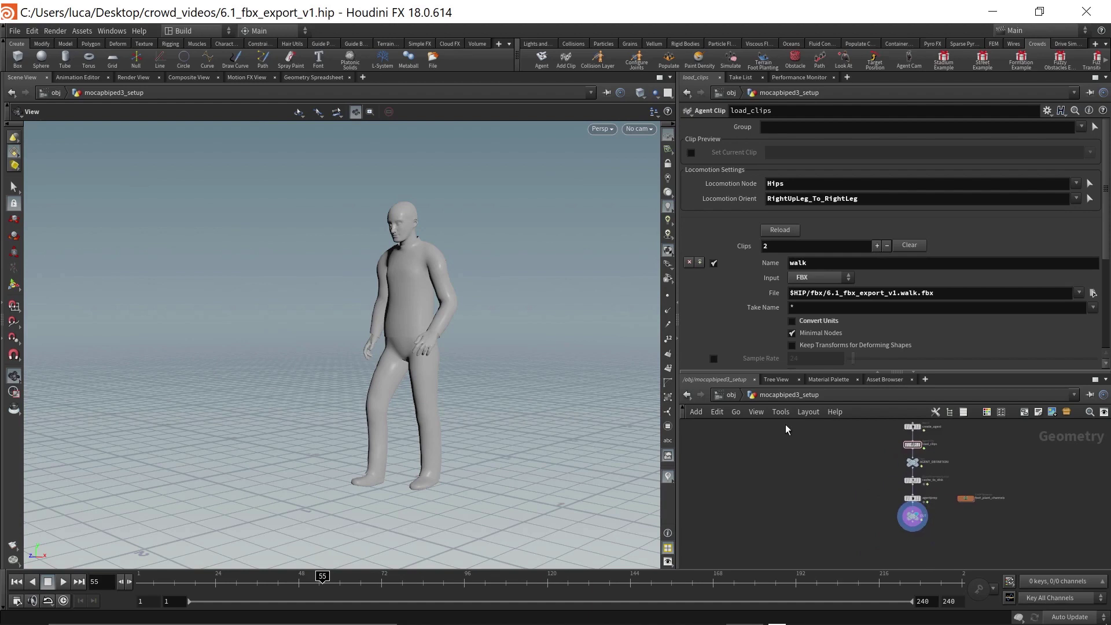
{"action": "left_click", "coordinate": [731, 395]}
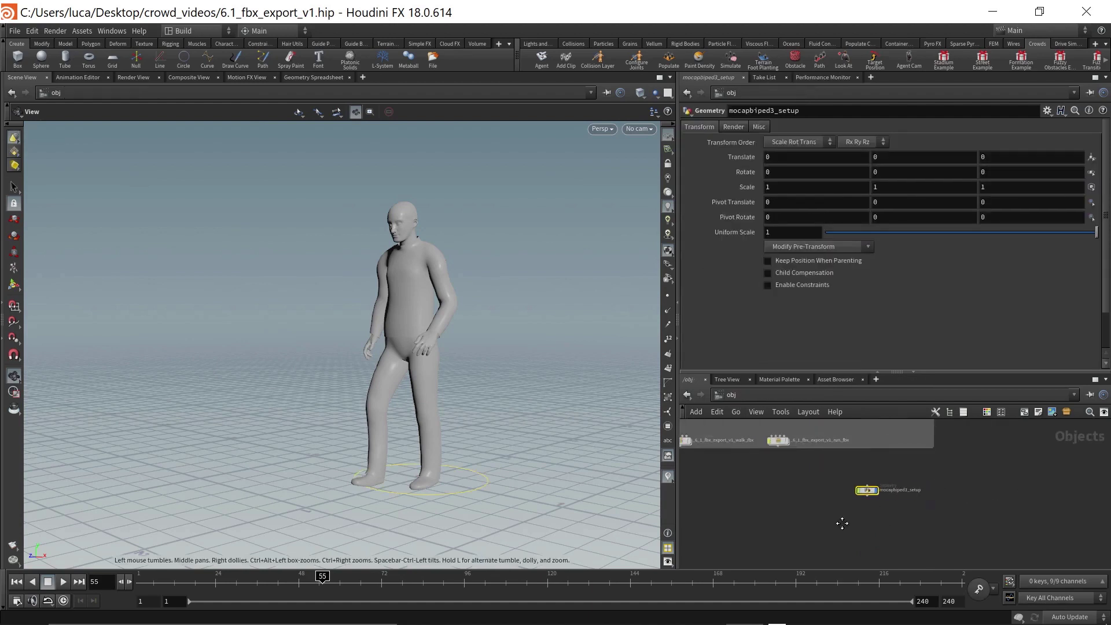
{"action": "key", "text": "Tab"}
{"action": "type", "text": "grid"}
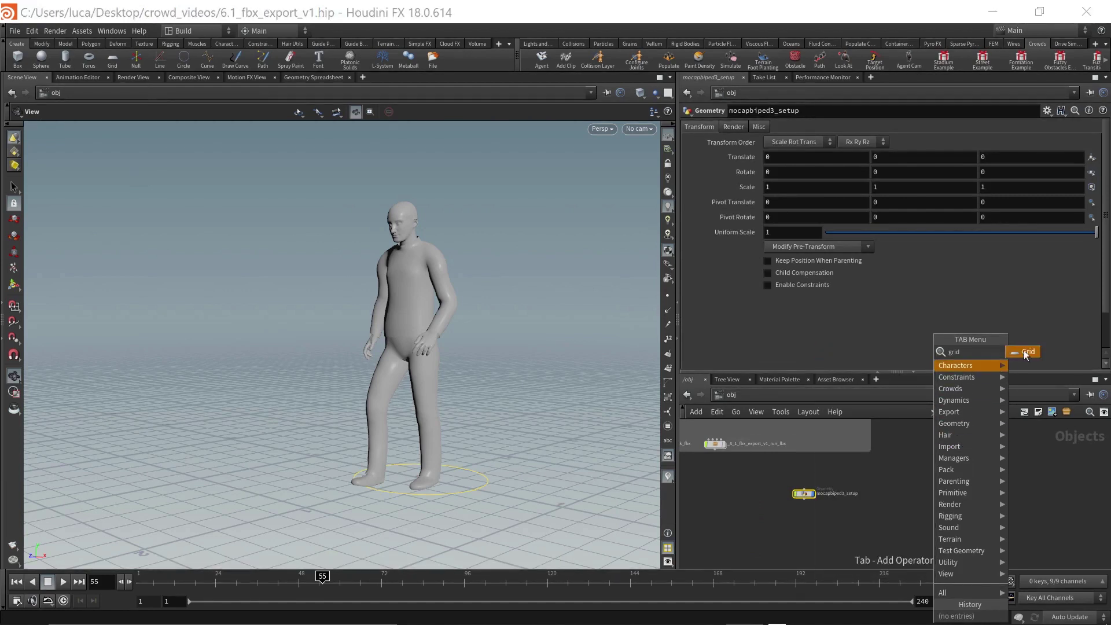
{"action": "left_click", "coordinate": [1022, 352]}
{"action": "left_click", "coordinate": [927, 496]}
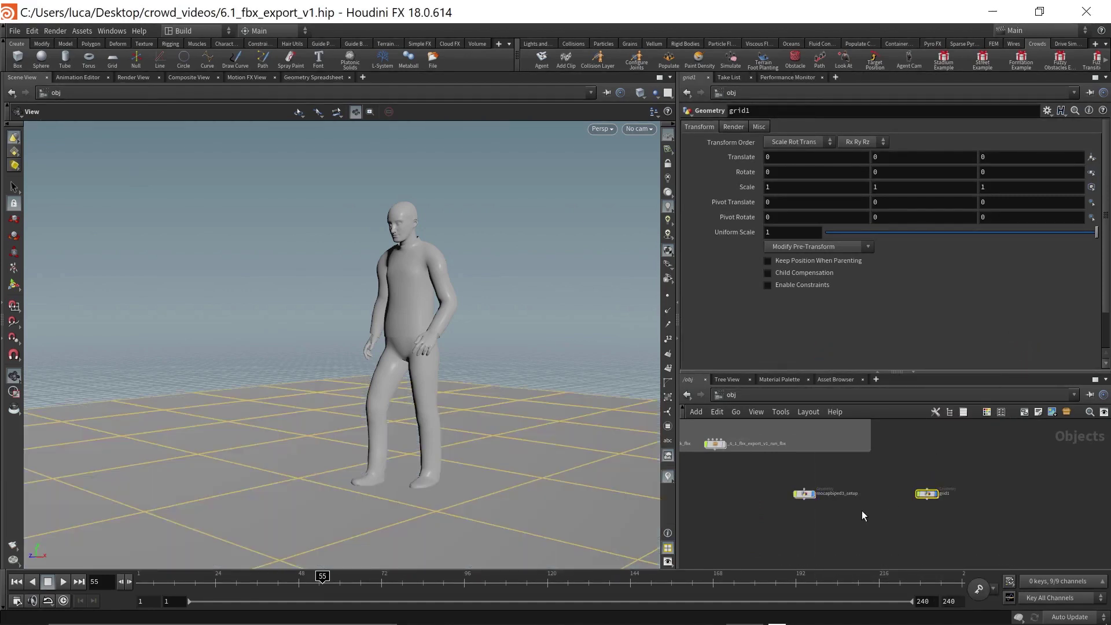
{"action": "middle_click_drag", "start_coordinate": [862, 510], "coordinate": [891, 501]}
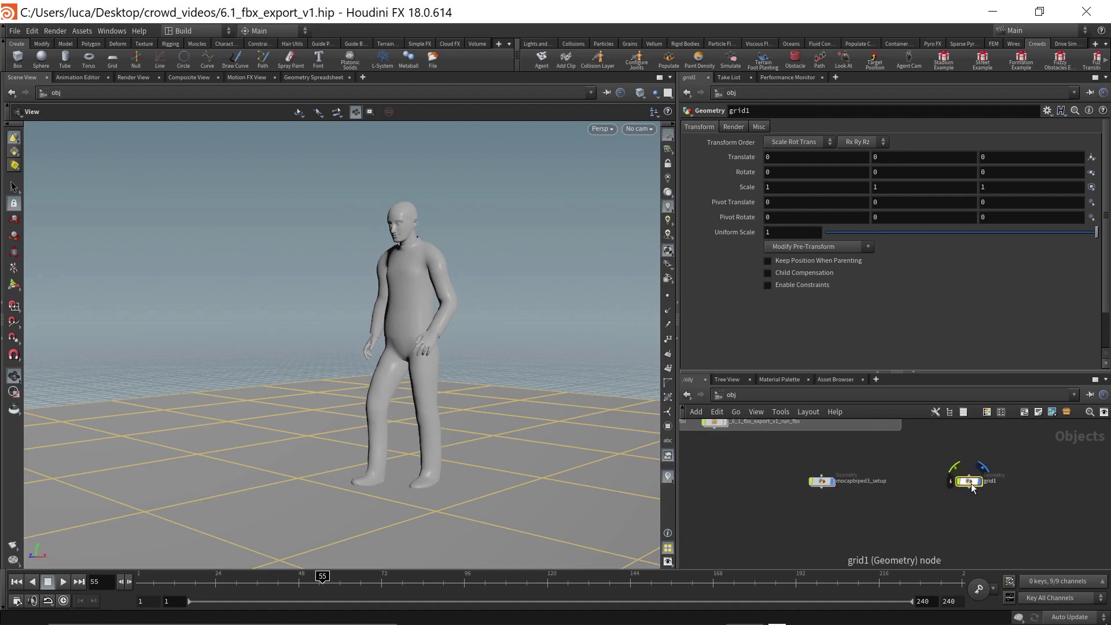
{"action": "left_click", "coordinate": [880, 502]}
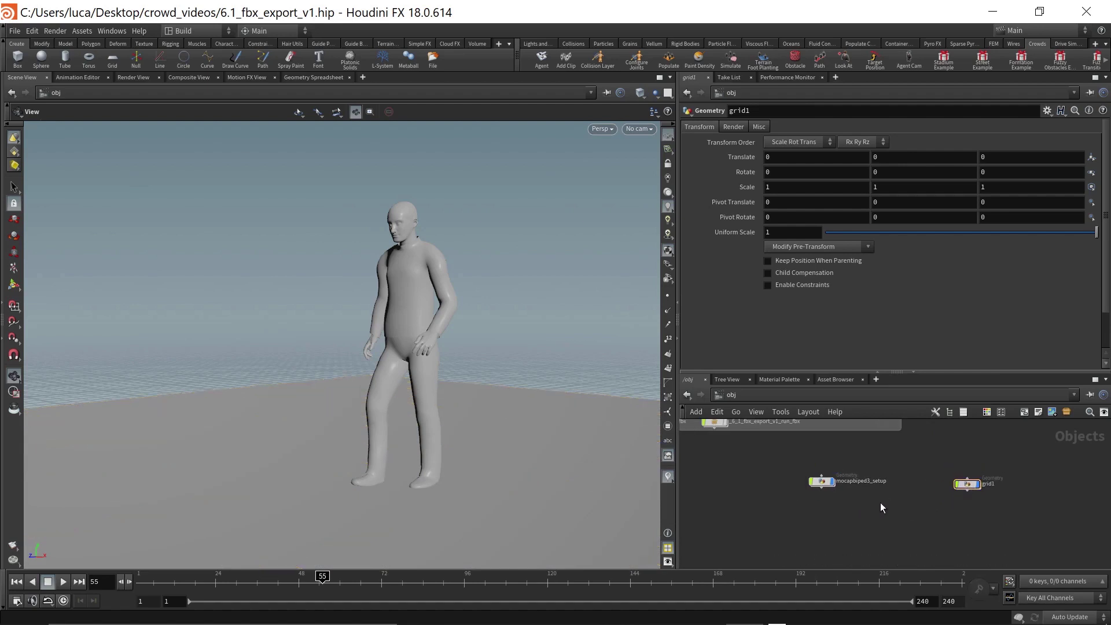
Step: Populate a crowd from the mocapbiped3_setup agent, using grid1 as the terrain for crowd placement
{"action": "left_click", "coordinate": [823, 483]}
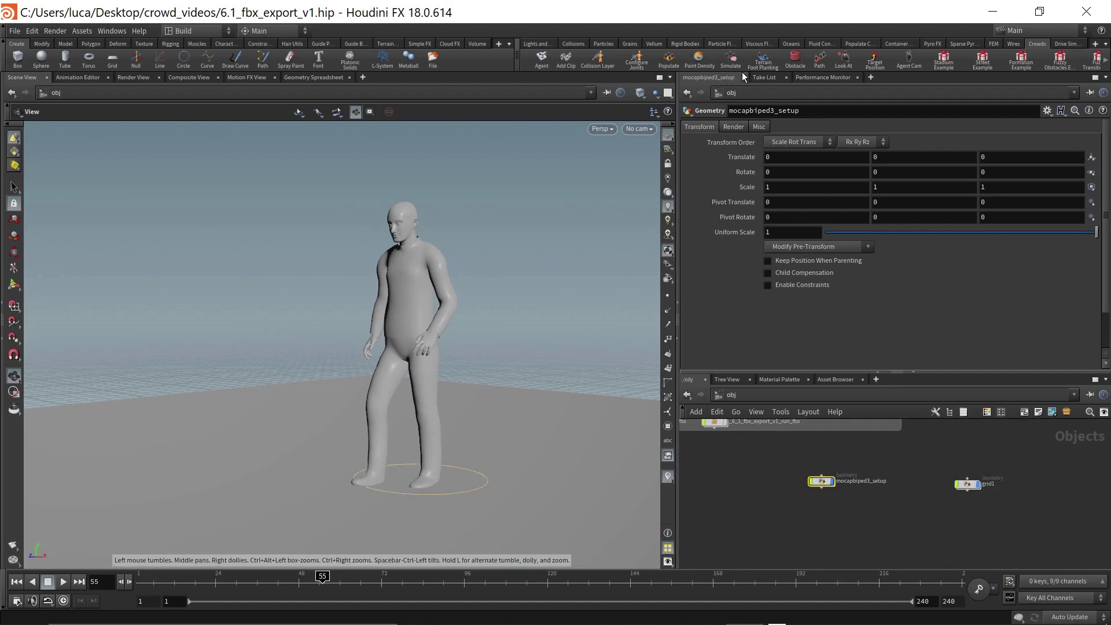
{"action": "left_click", "coordinate": [670, 59]}
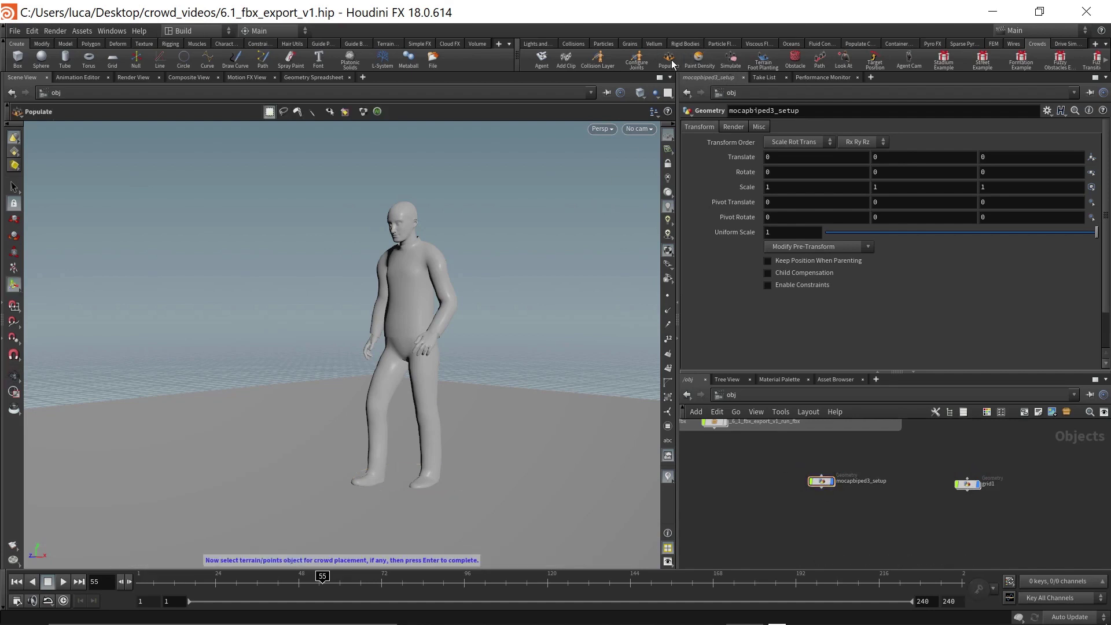
{"action": "left_click", "coordinate": [490, 418]}
{"action": "key", "text": "Return"}
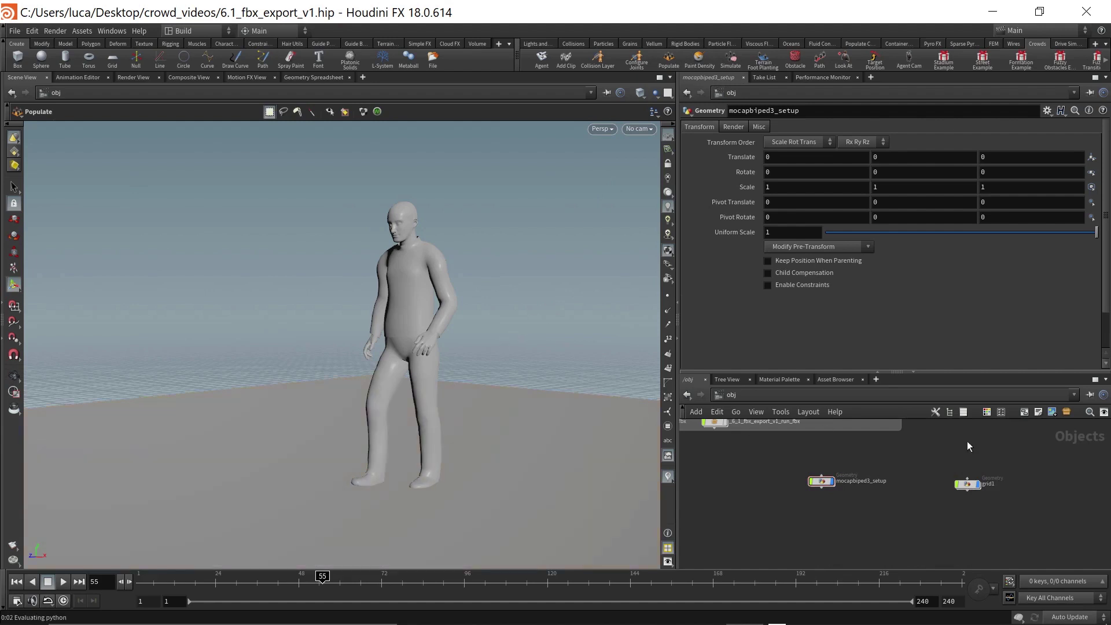
{"action": "left_click", "coordinate": [967, 484]}
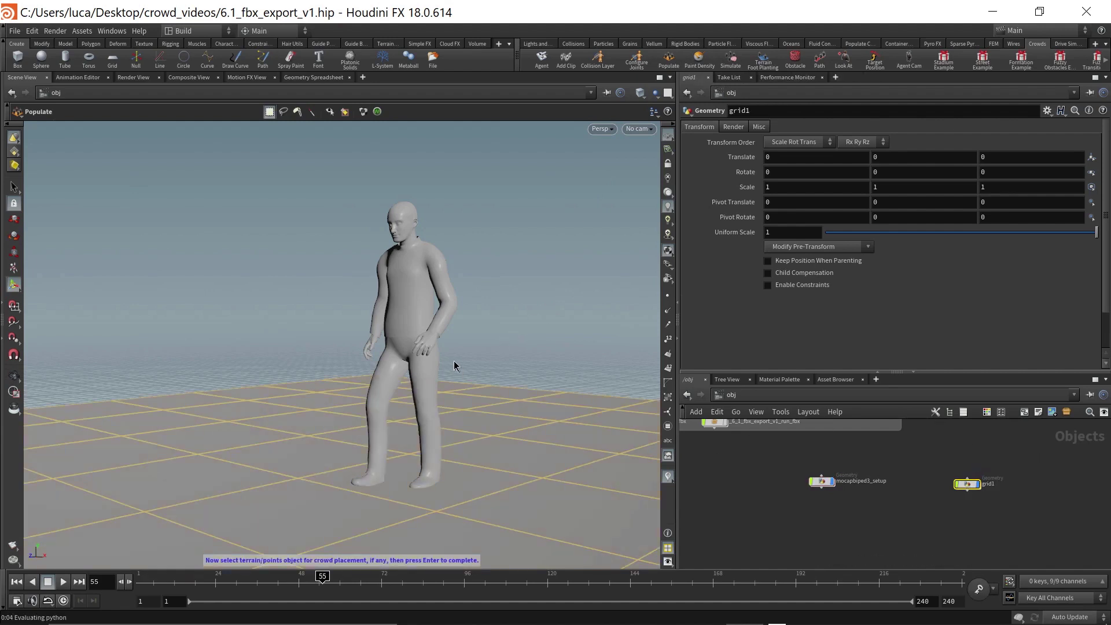
{"action": "key", "text": "Return"}
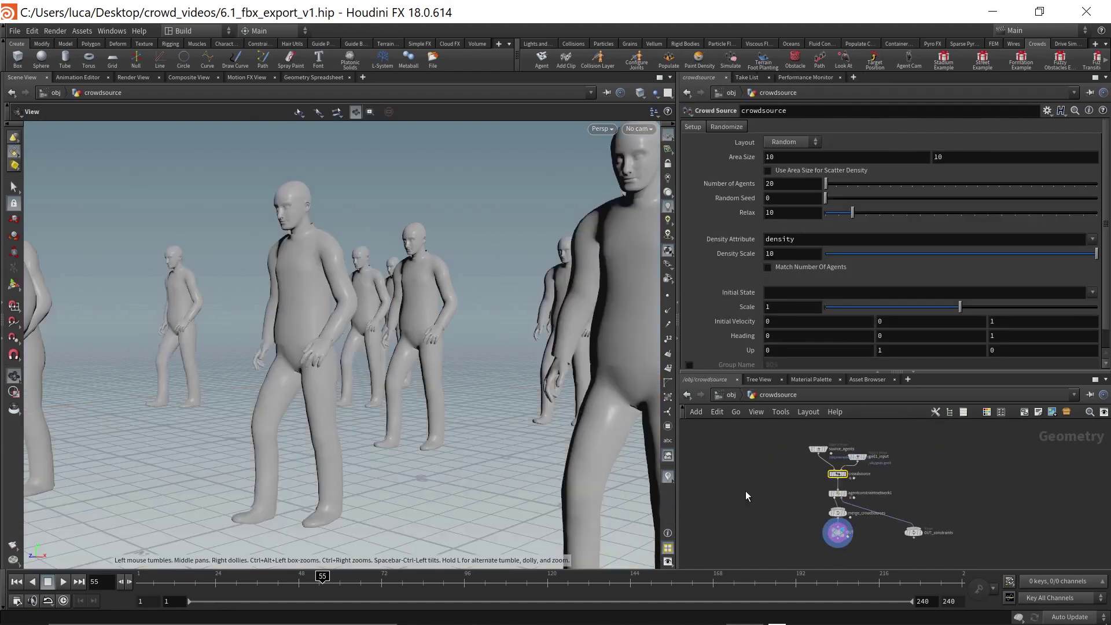
Step: Go back up to the object level and move the crowdsource node just below mocapbiped3_setup
{"action": "scroll", "coordinate": [775, 496], "scroll_direction": "up", "scroll_amount": 1}
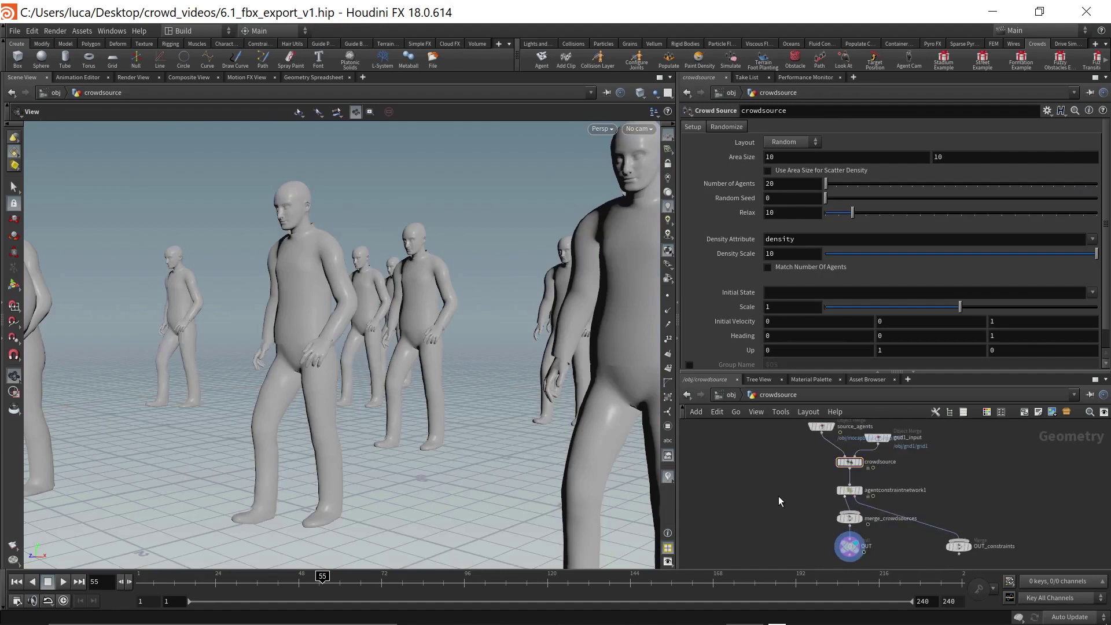
{"action": "scroll", "coordinate": [779, 495], "scroll_direction": "up", "scroll_amount": 1}
{"action": "key", "text": "u"}
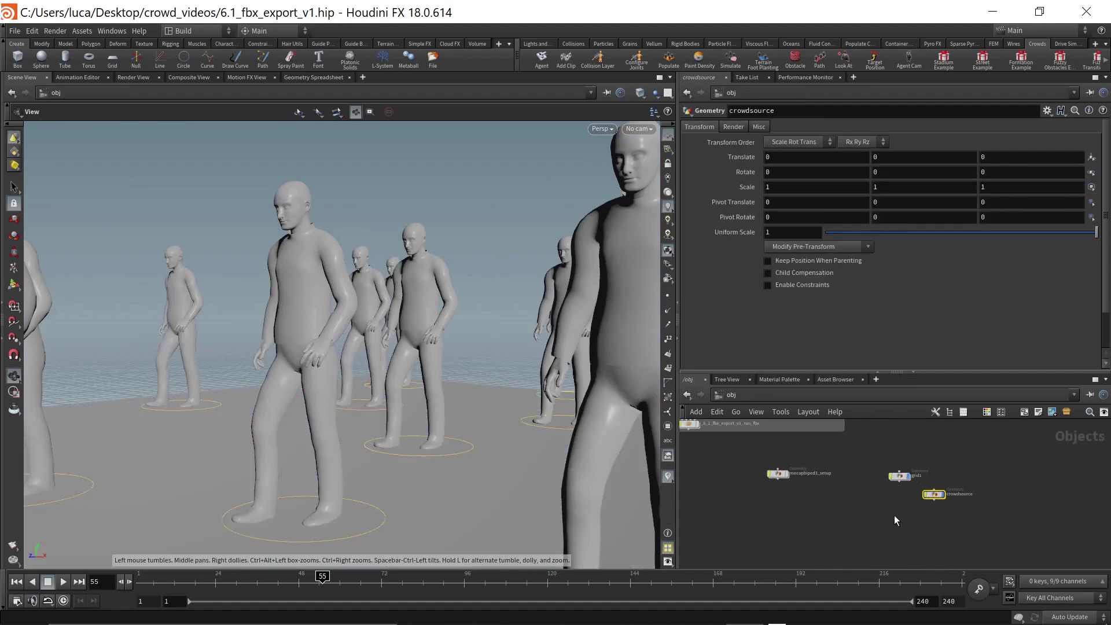
{"action": "left_click_drag", "start_coordinate": [933, 494], "coordinate": [801, 495]}
{"action": "left_click", "coordinate": [838, 526]}
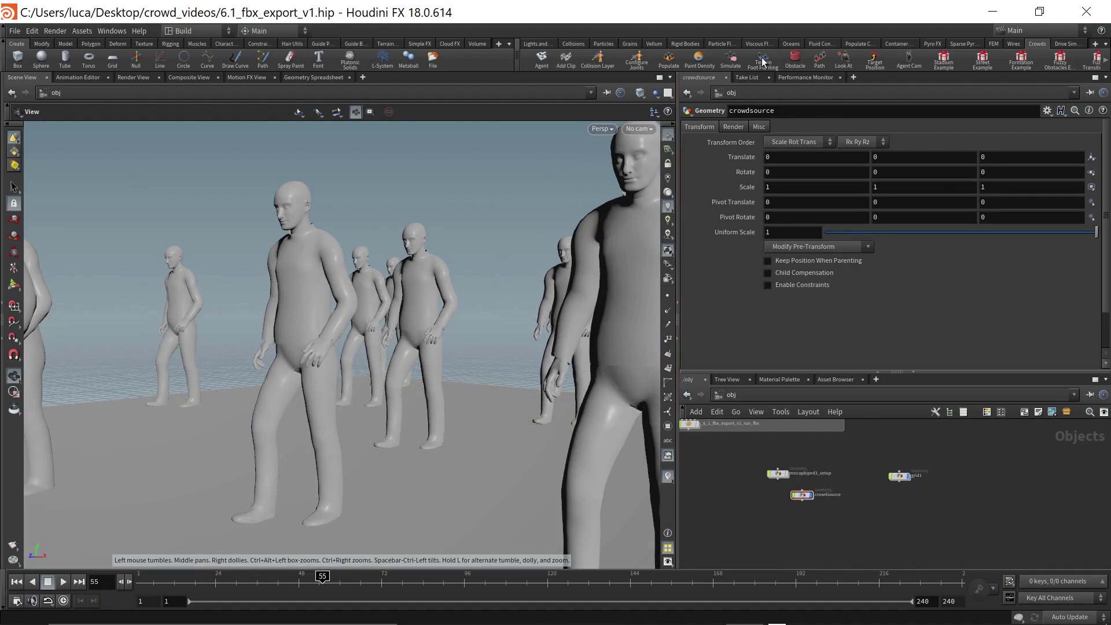
Step: Create a crowd simulation from the crowdsource object with the walk and run states
{"action": "left_click", "coordinate": [731, 64]}
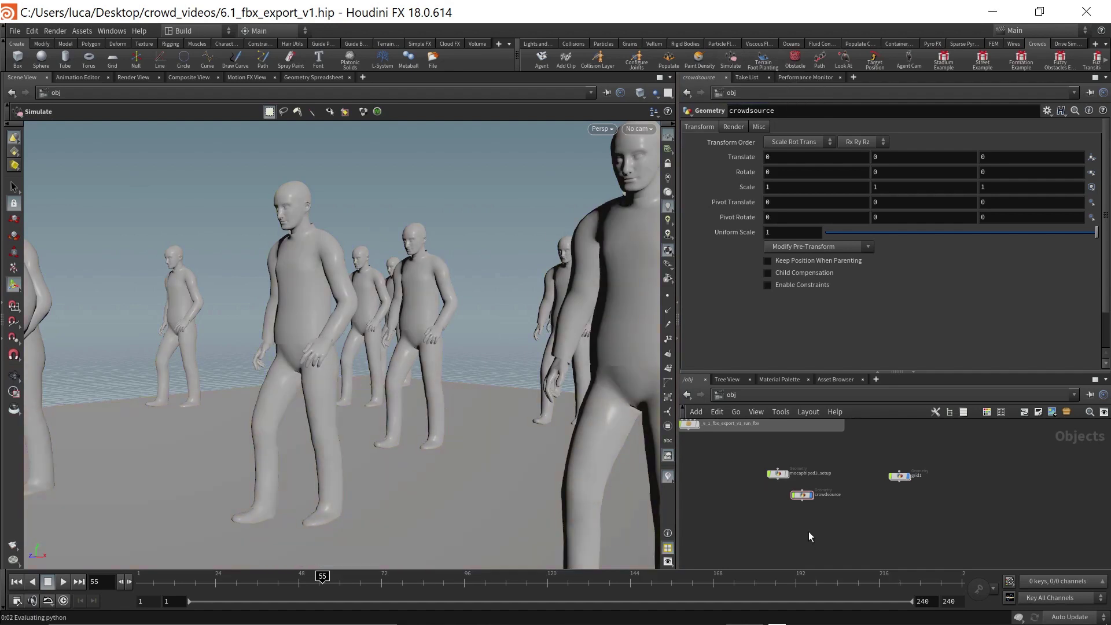
{"action": "left_click", "coordinate": [801, 495]}
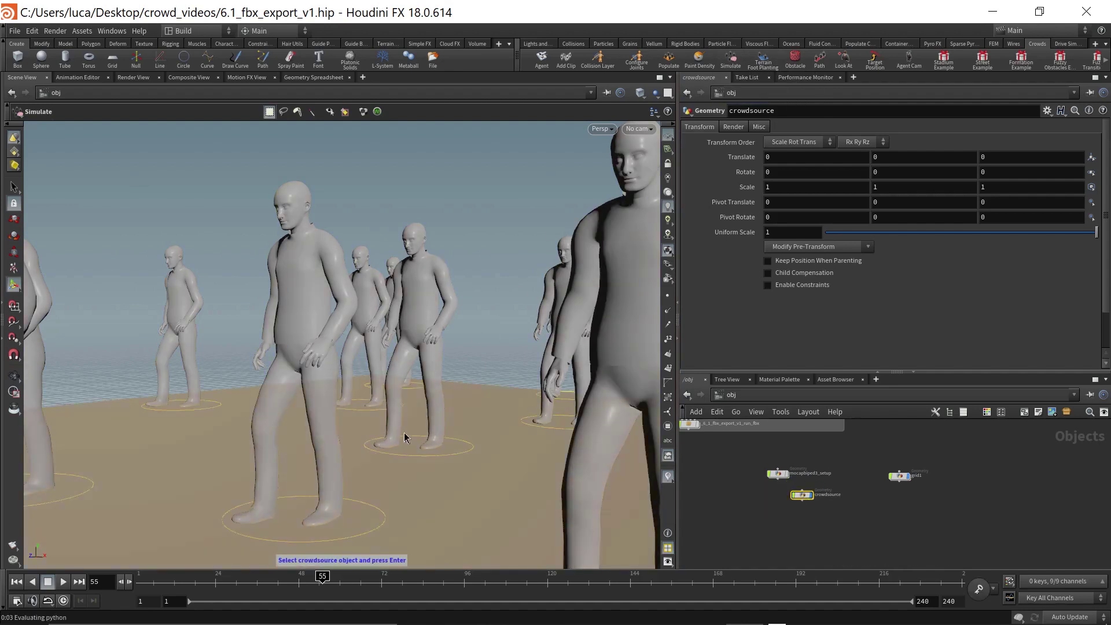
{"action": "key", "text": "Return"}
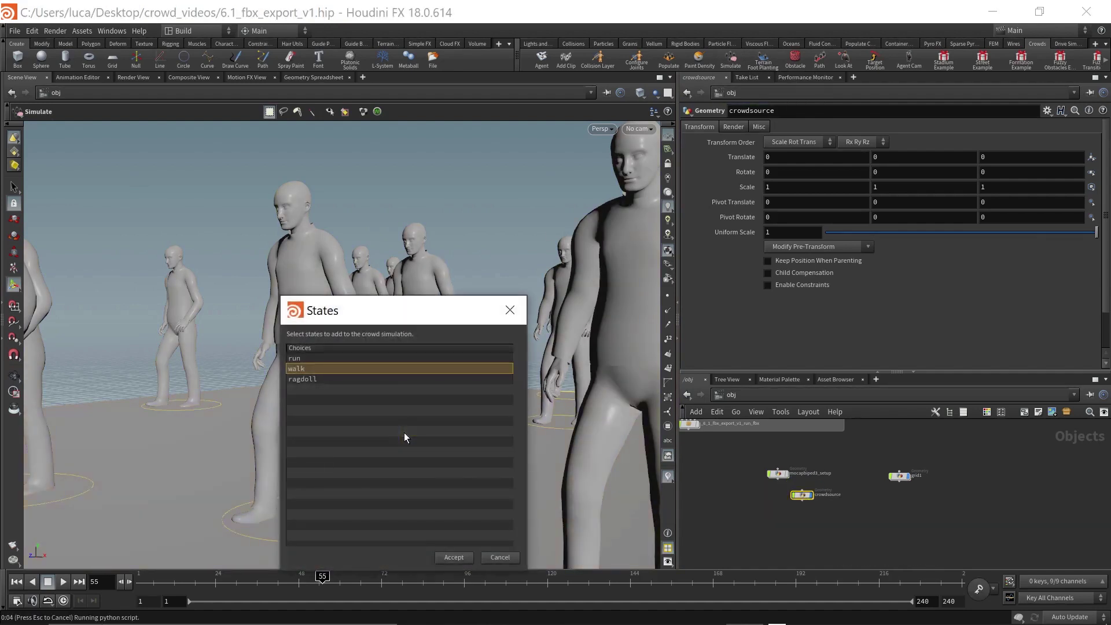
{"action": "left_click", "coordinate": [302, 358], "text": "ctrl"}
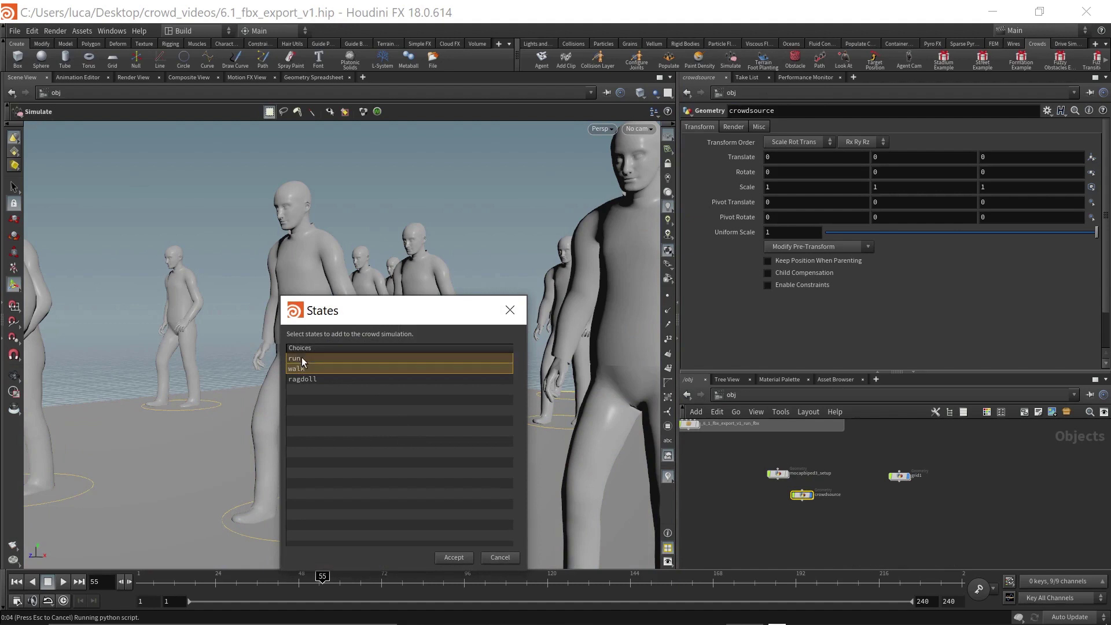
{"action": "left_click", "coordinate": [455, 557]}
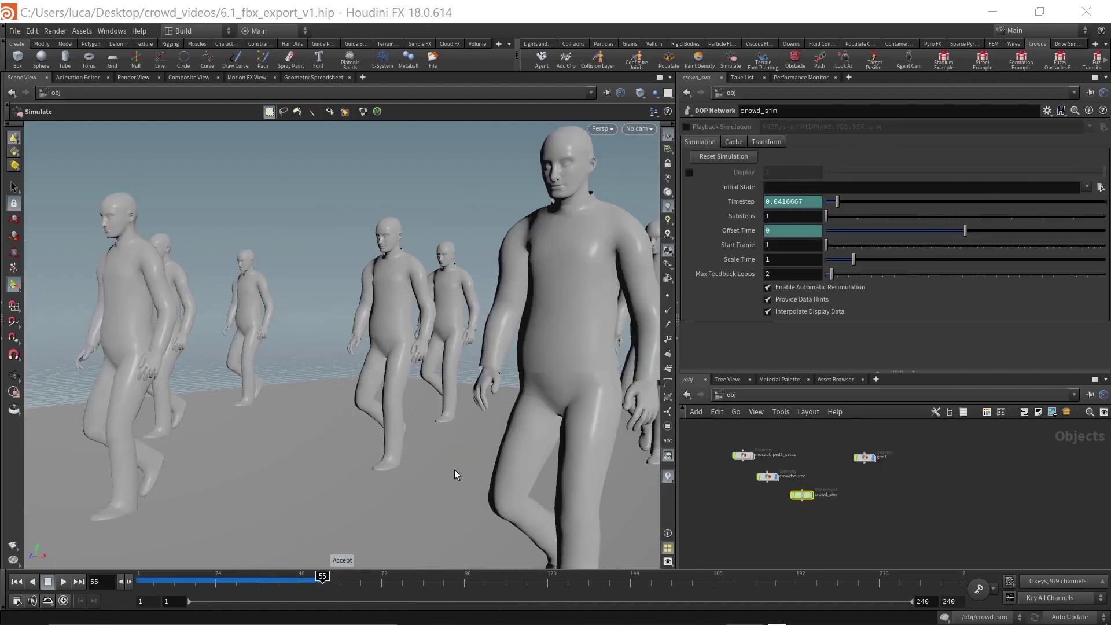
Step: Examine the simulated crowd standing on the grid and the crowd_sim node in the object network
{"action": "key", "text": "Escape"}
{"action": "key", "text": "g"}
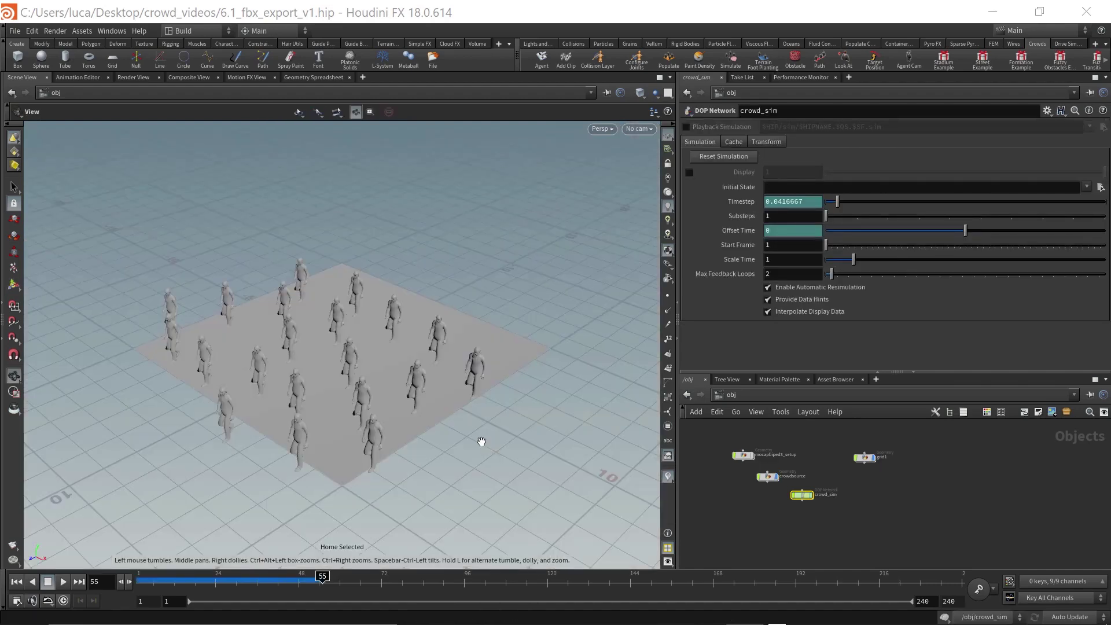
{"action": "left_click_drag", "start_coordinate": [478, 442], "coordinate": [363, 347]}
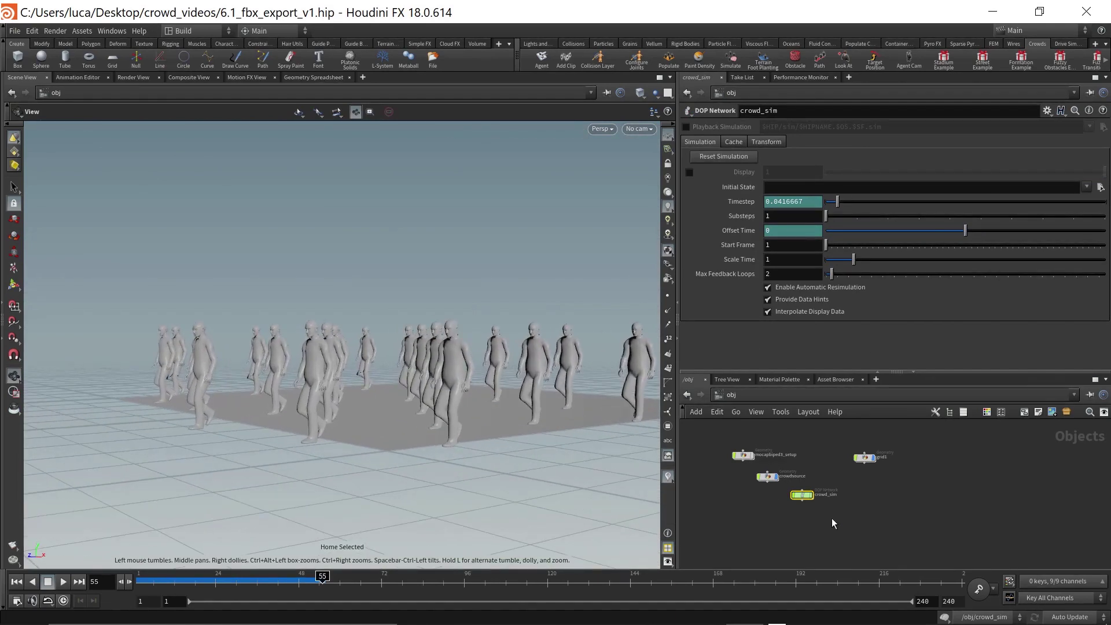
{"action": "scroll", "coordinate": [778, 483], "scroll_direction": "up", "scroll_amount": 3}
{"action": "left_click_drag", "start_coordinate": [787, 487], "coordinate": [786, 496]}
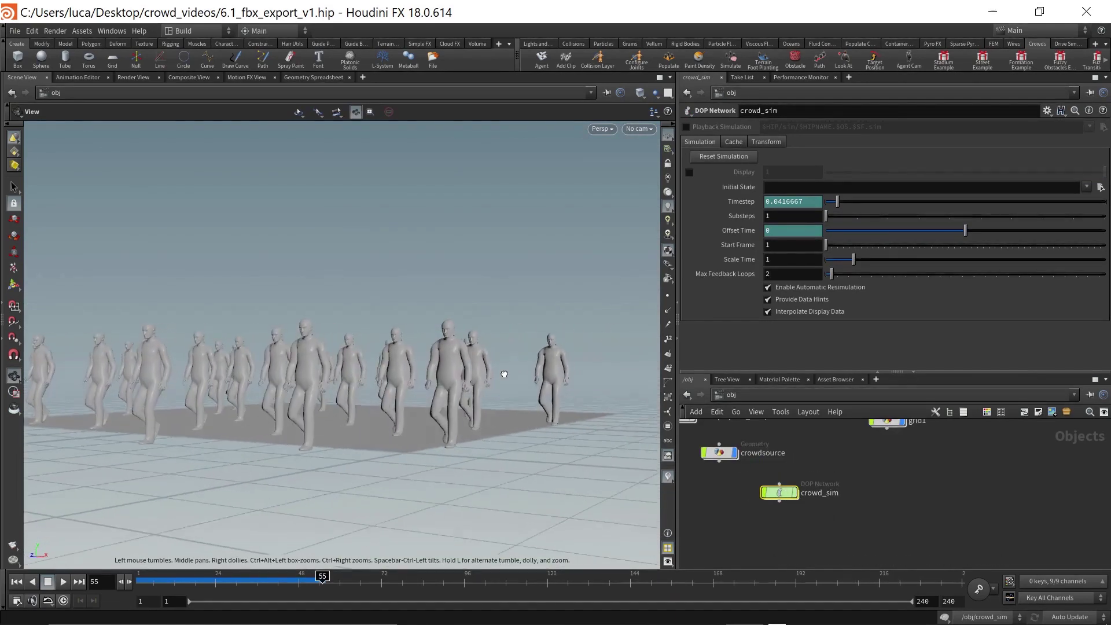
{"action": "scroll", "coordinate": [775, 515], "scroll_direction": "up", "scroll_amount": 2}
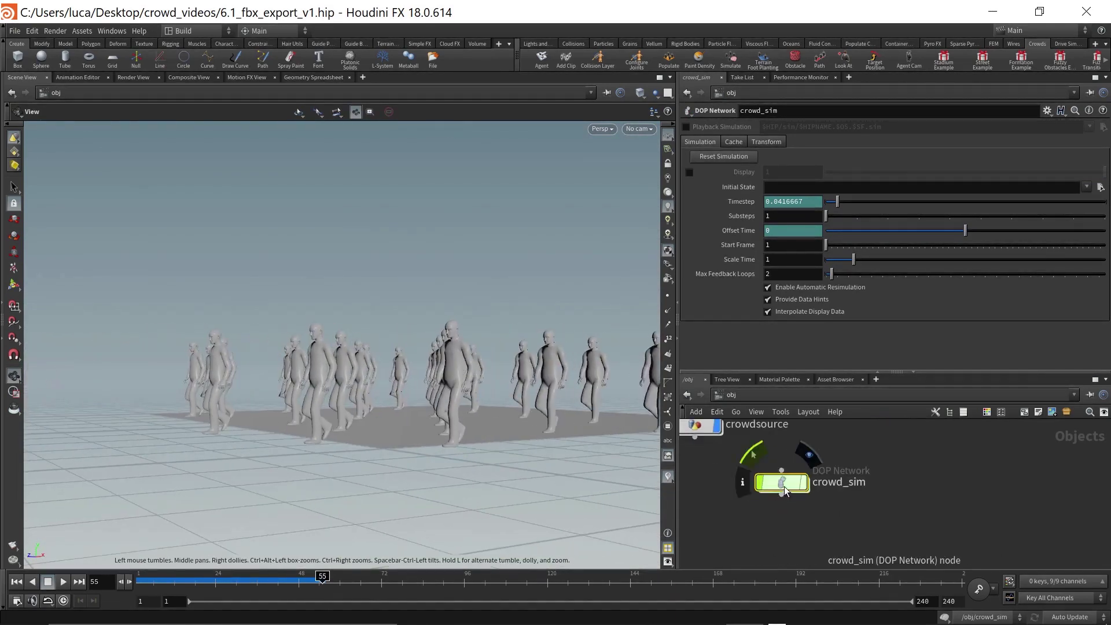
{"action": "scroll", "coordinate": [880, 434], "scroll_direction": "down", "scroll_amount": 4}
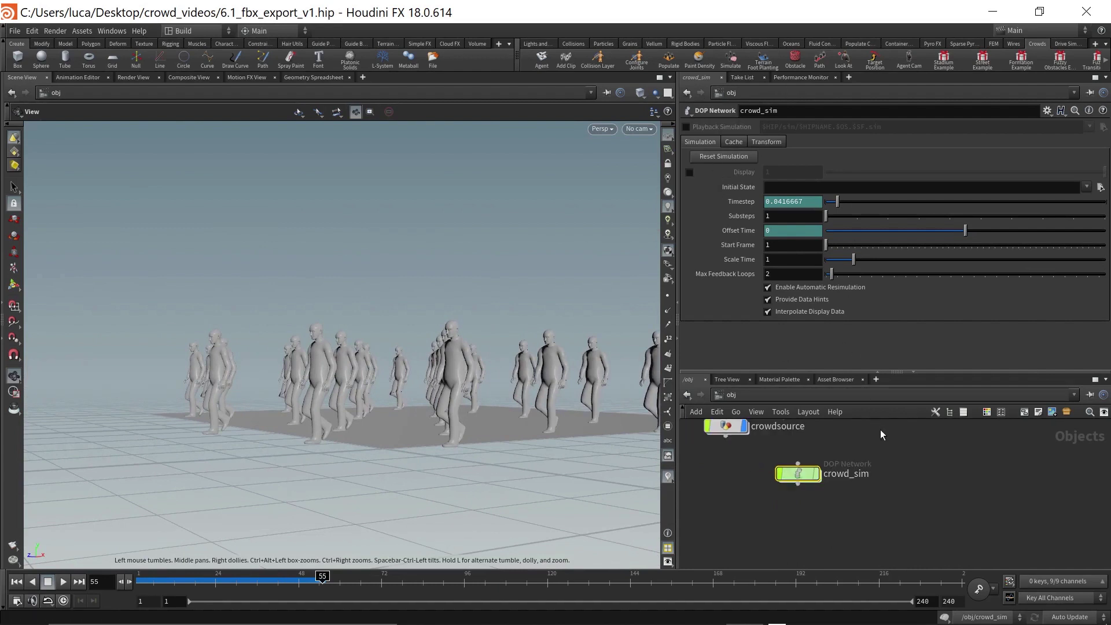
{"action": "scroll", "coordinate": [846, 542], "scroll_direction": "up", "scroll_amount": 2}
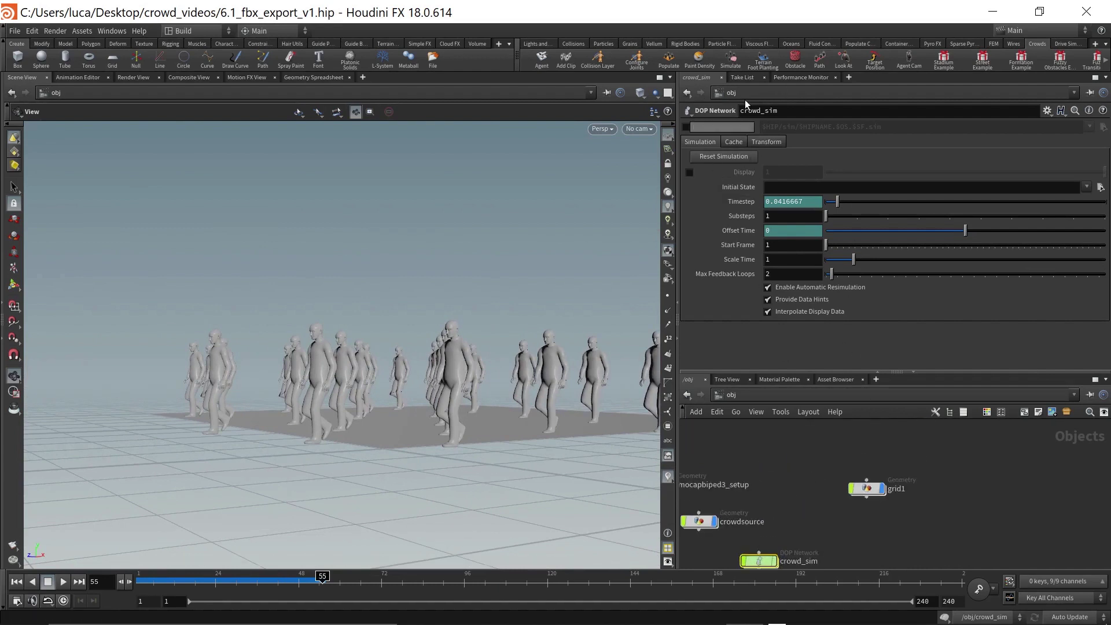
Step: Add terrain foot planting to the crowd simulation with grid1 as the terrain object
{"action": "left_click", "coordinate": [763, 60]}
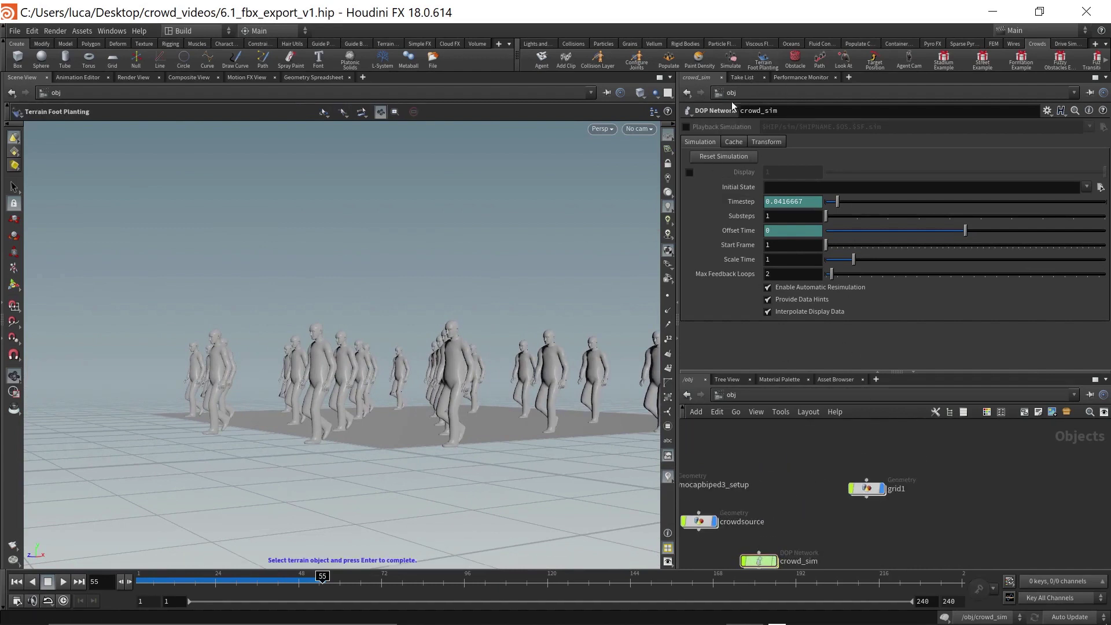
{"action": "left_click", "coordinate": [441, 444]}
{"action": "key", "text": "Return"}
{"action": "left_click", "coordinate": [866, 489]}
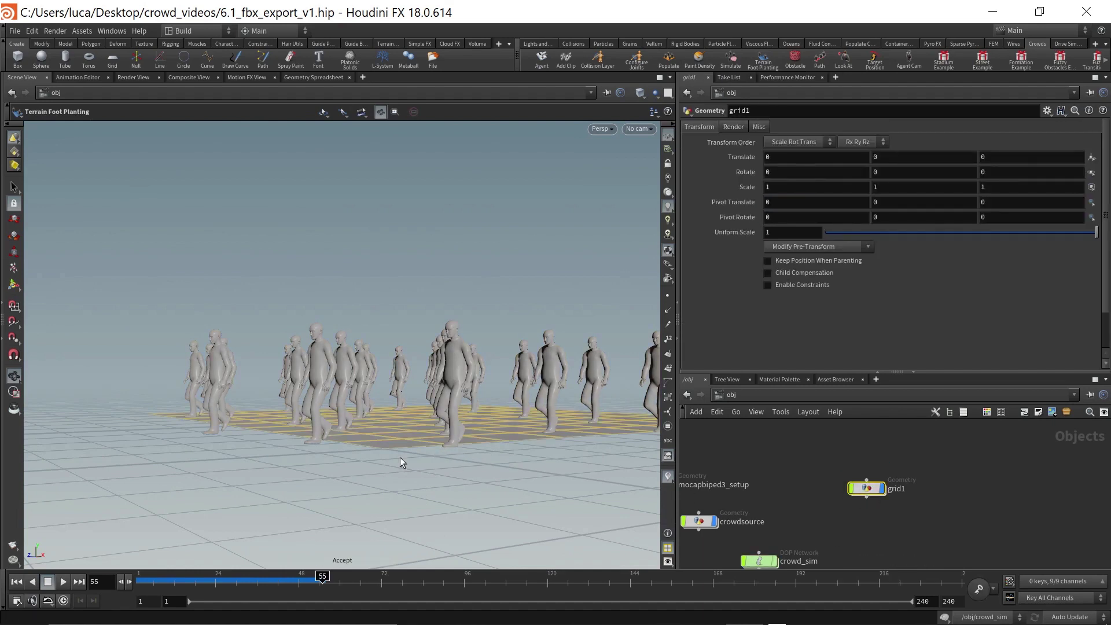
Step: Enable Show Guide Geometry, Enable Foot Locking and Adjust Hips in the crowdsolver's terrain settings
{"action": "left_click", "coordinate": [953, 486]}
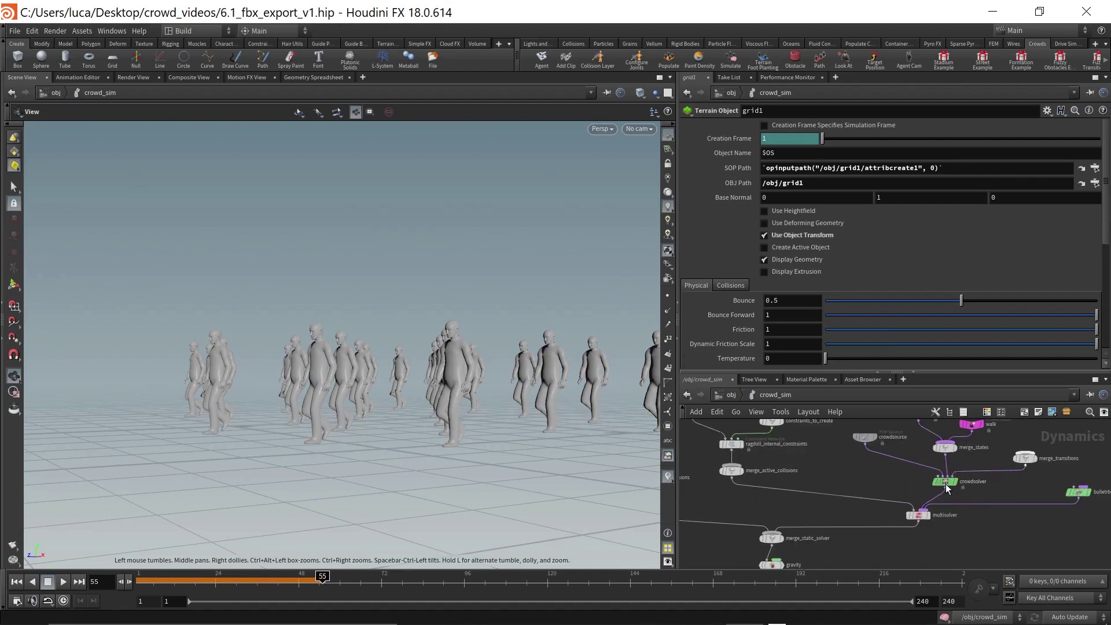
{"action": "left_click", "coordinate": [816, 128]}
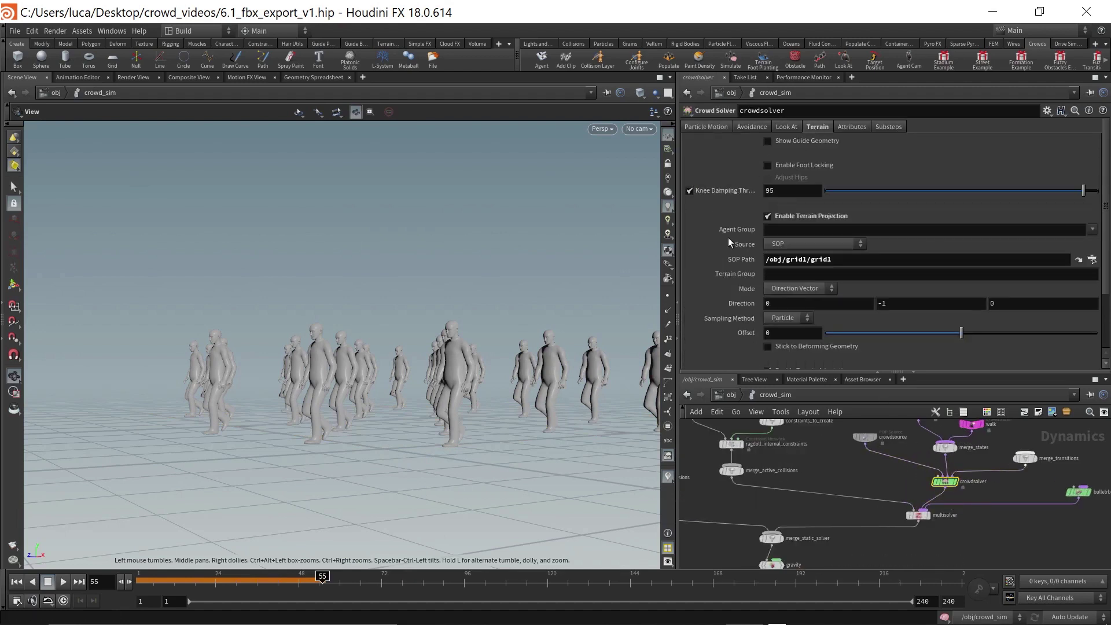
{"action": "left_click", "coordinate": [797, 141]}
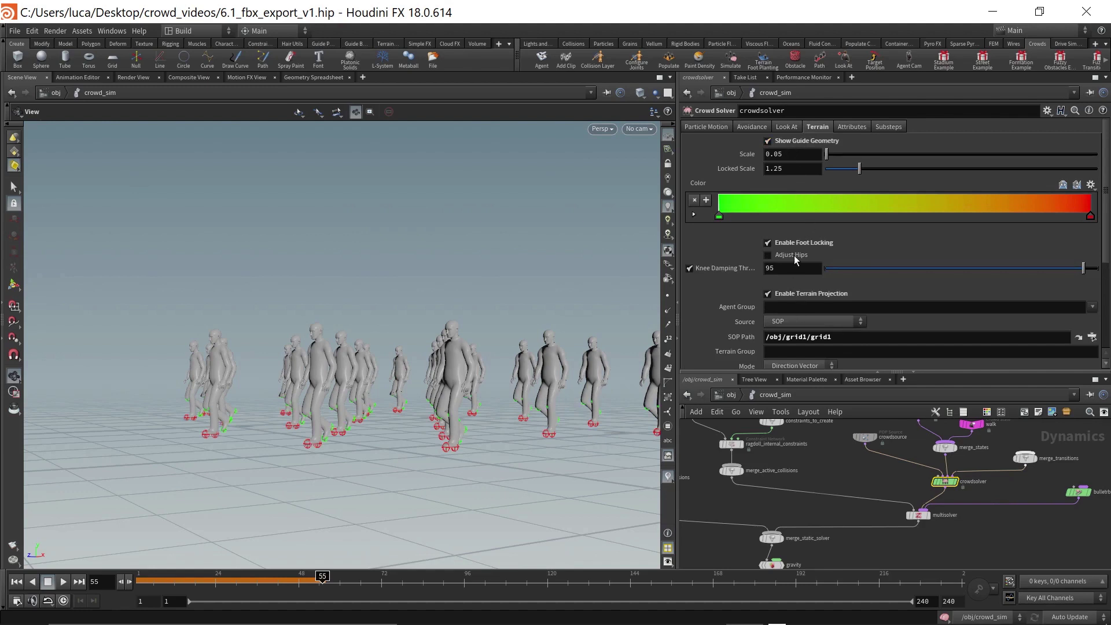
{"action": "scroll", "coordinate": [798, 257], "scroll_direction": "down", "scroll_amount": 5}
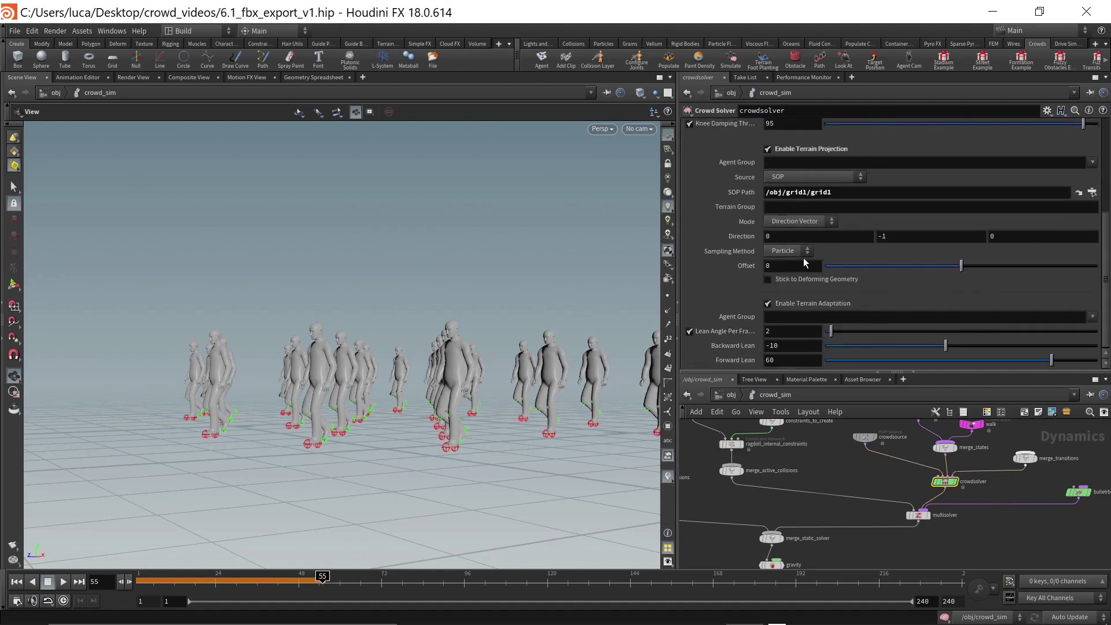
{"action": "scroll", "coordinate": [802, 257], "scroll_direction": "up", "scroll_amount": 6}
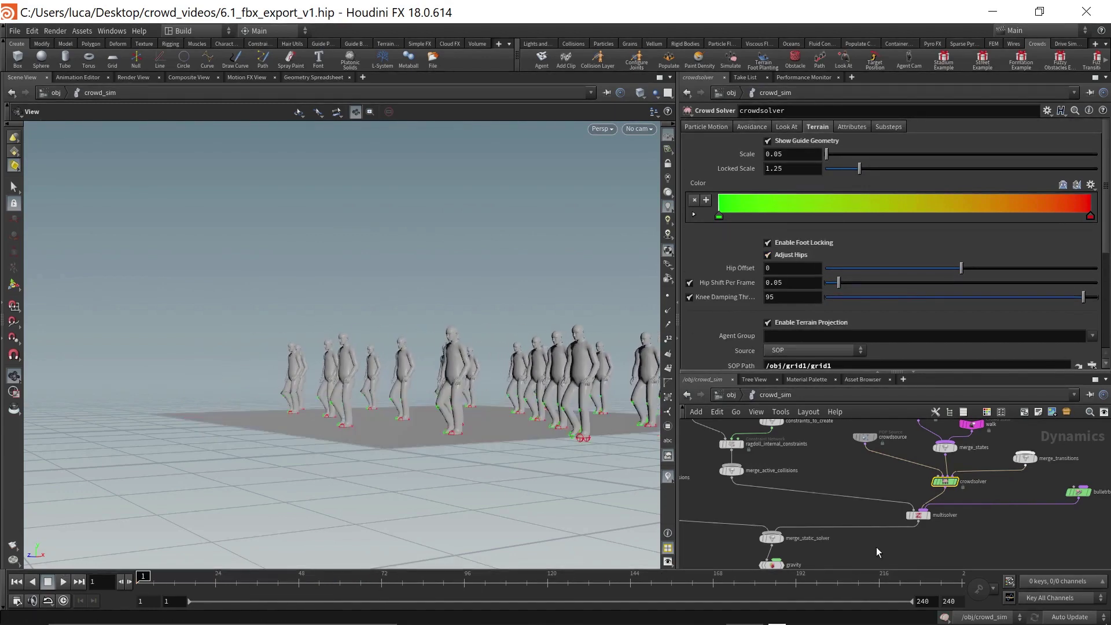
Step: Set the size of the grid inside the grid1 object to 100 by 100 and return to the object level
{"action": "scroll", "coordinate": [283, 437], "scroll_direction": "down", "scroll_amount": 3}
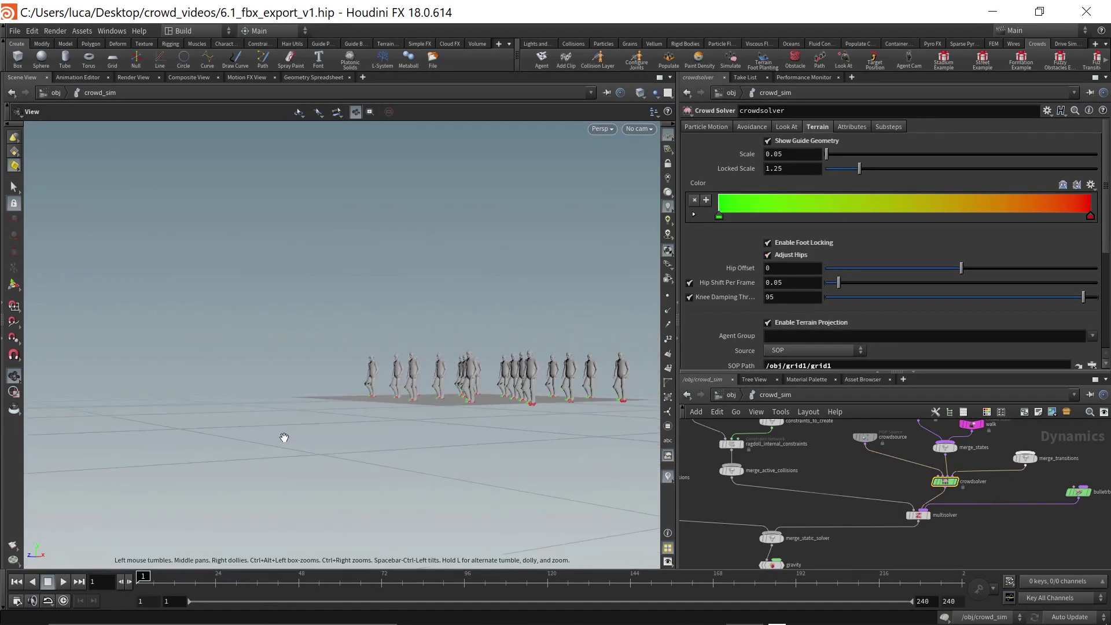
{"action": "key", "text": "u"}
{"action": "double_click", "coordinate": [866, 489]}
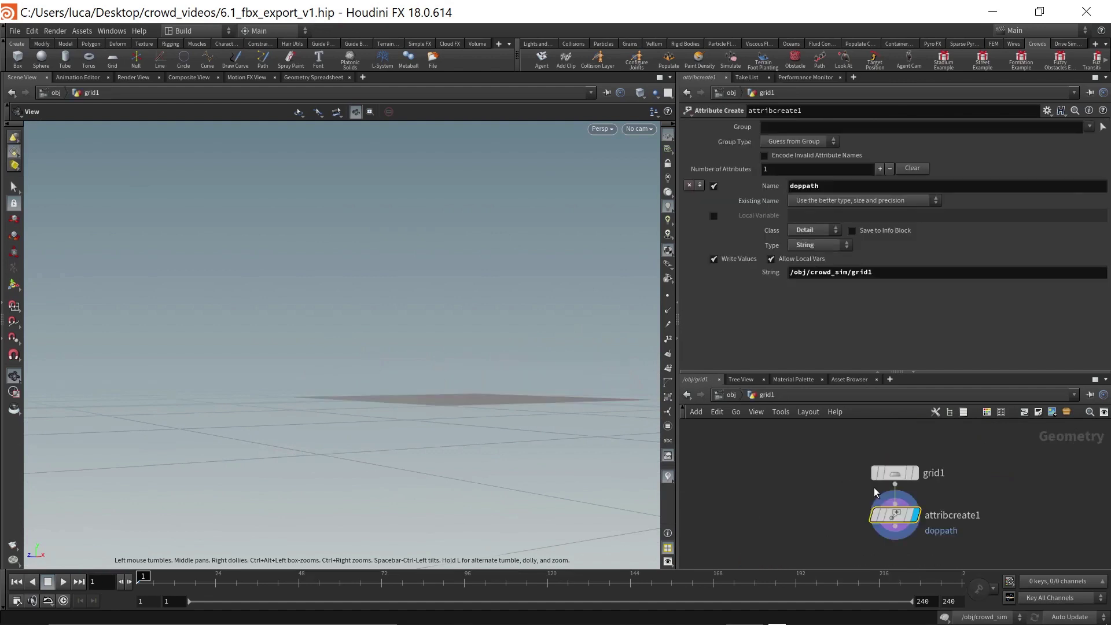
{"action": "key", "text": "u"}
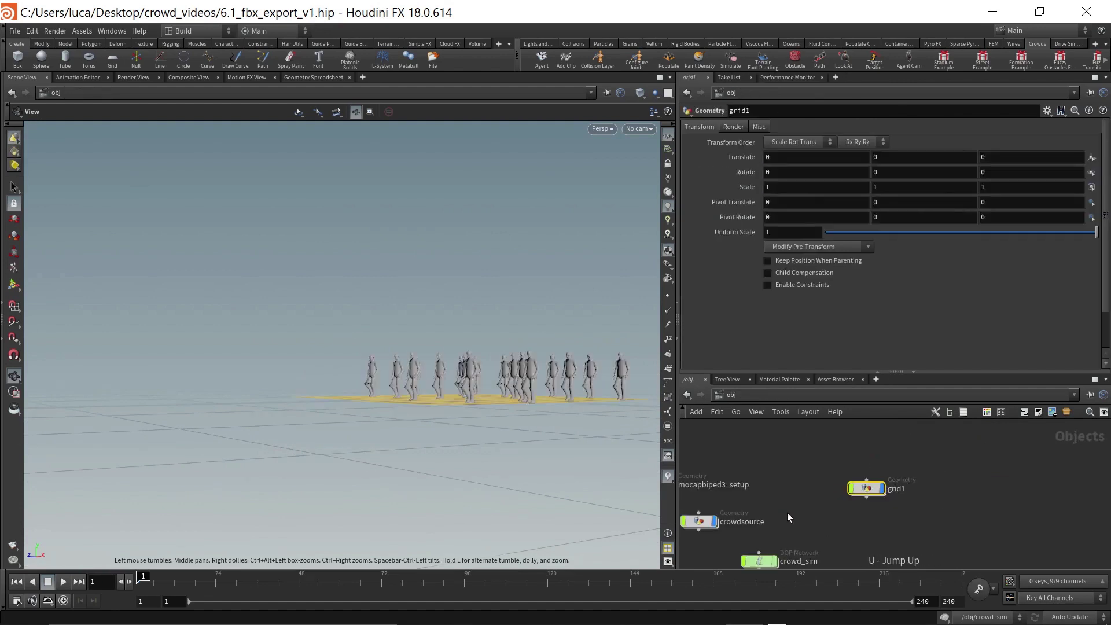
{"action": "double_click", "coordinate": [872, 489]}
{"action": "left_click", "coordinate": [892, 470]}
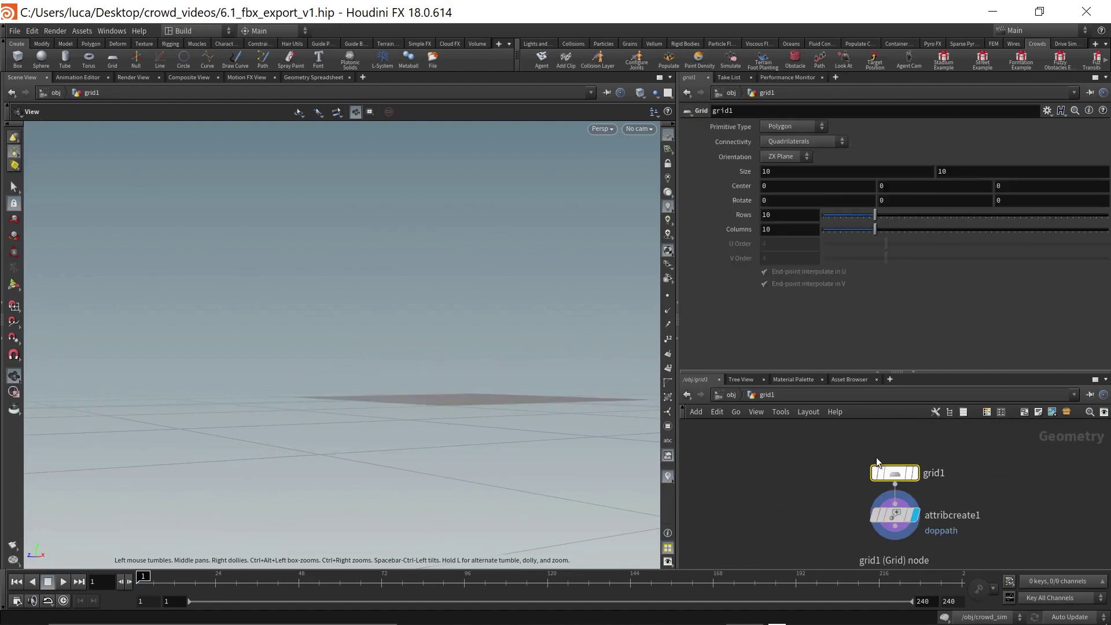
{"action": "left_click", "coordinate": [786, 171]}
{"action": "type", "text": "1"}
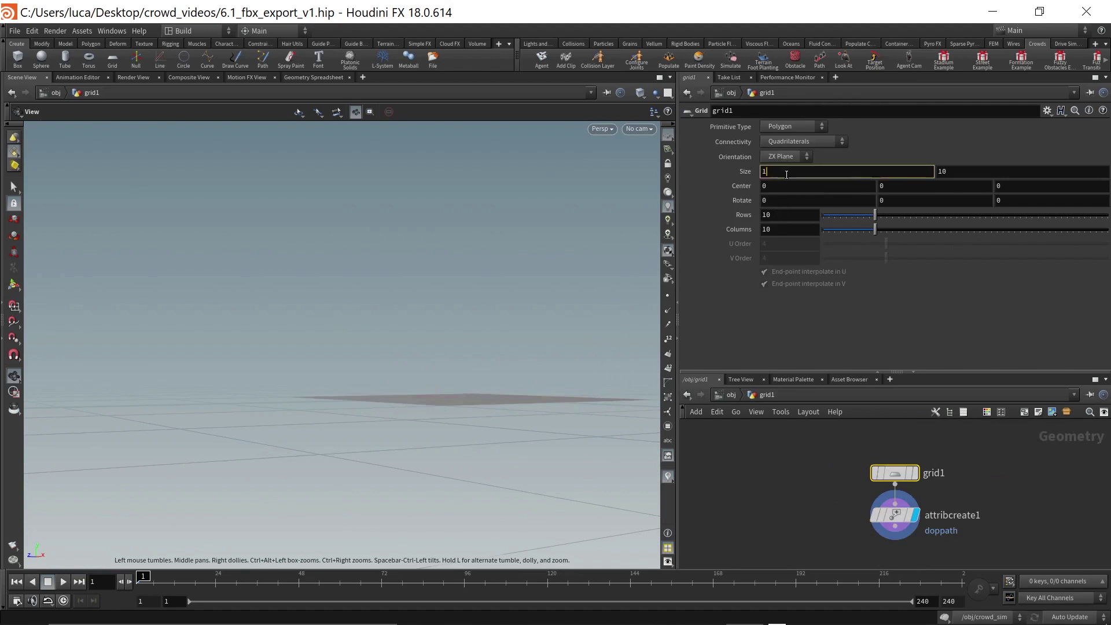
{"action": "type", "text": "00"}
{"action": "key", "text": "Tab"}
{"action": "type", "text": "100"}
{"action": "key", "text": "Return"}
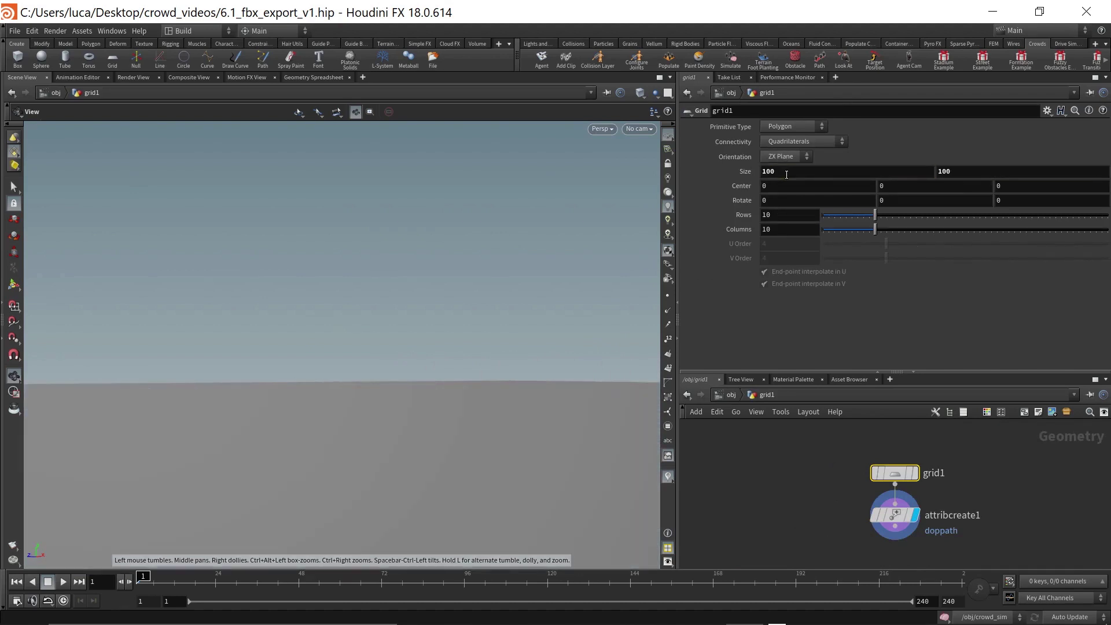
{"action": "left_click", "coordinate": [730, 395]}
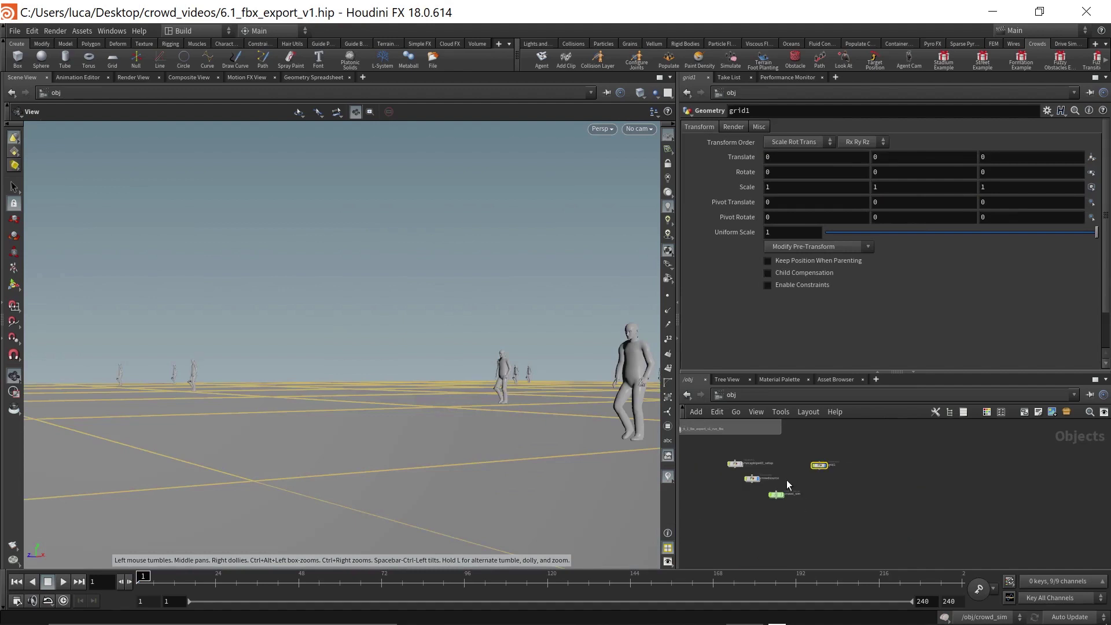
Step: Inside crowd_sim, play the simulation to check the agents' foot planting on the grid, and go back to frame 1
{"action": "double_click", "coordinate": [772, 505]}
{"action": "left_click_drag", "start_coordinate": [514, 451], "coordinate": [383, 366]}
{"action": "right_click_drag", "start_coordinate": [383, 366], "coordinate": [536, 199]}
{"action": "left_click_drag", "start_coordinate": [536, 199], "coordinate": [469, 321]}
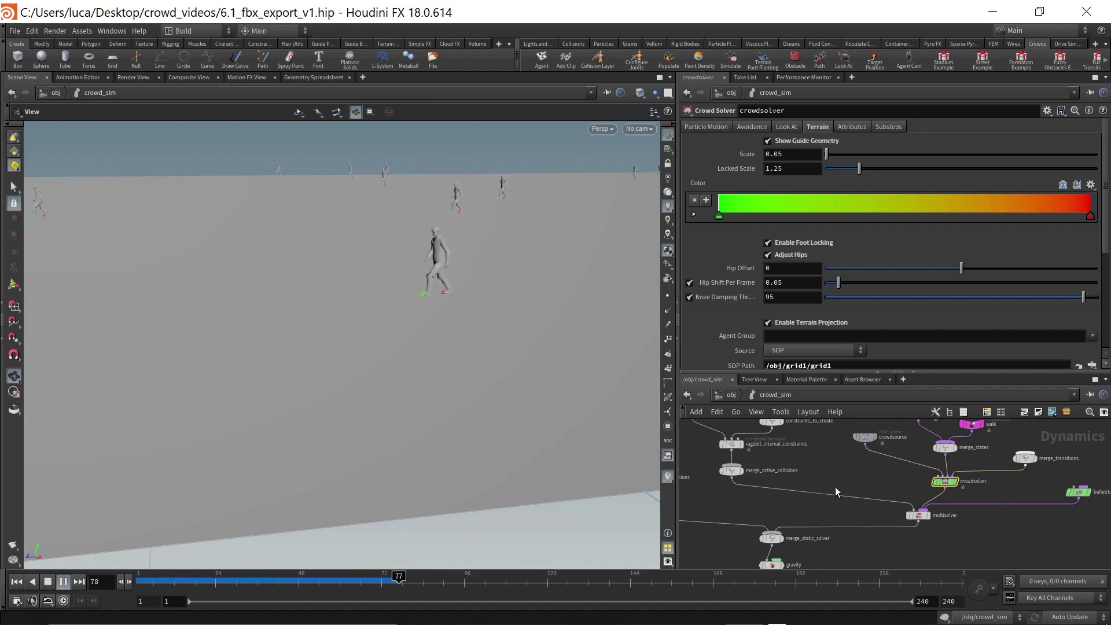
{"action": "key", "text": "Left"}
{"action": "key", "text": "Left"}
{"action": "key", "text": "Left"}
{"action": "key", "text": "Left"}
{"action": "key", "text": "Left"}
{"action": "key", "text": "Left"}
{"action": "key", "text": "Left"}
{"action": "key", "text": "Left"}
{"action": "key", "text": "Left"}
{"action": "key", "text": "Left"}
{"action": "key", "text": "Left"}
{"action": "key", "text": "Left"}
{"action": "key", "text": "Left"}
{"action": "key", "text": "Left"}
{"action": "key", "text": "Left"}
{"action": "key", "text": "Left"}
{"action": "key", "text": "Left"}
{"action": "key", "text": "Left"}
{"action": "key", "text": "Left"}
{"action": "key", "text": "Left"}
{"action": "key", "text": "Left"}
{"action": "key", "text": "Left"}
{"action": "key", "text": "Left"}
{"action": "key", "text": "Left"}
{"action": "key", "text": "Left"}
{"action": "key", "text": "Left"}
{"action": "key", "text": "Left"}
{"action": "key", "text": "Left"}
{"action": "key", "text": "Left"}
{"action": "key", "text": "Left"}
{"action": "key", "text": "Left"}
{"action": "key", "text": "Left"}
{"action": "key", "text": "Left"}
{"action": "key", "text": "Left"}
{"action": "key", "text": "Left"}
{"action": "key", "text": "Left"}
{"action": "key", "text": "Left"}
{"action": "key", "text": "Left"}
{"action": "key", "text": "Left"}
{"action": "key", "text": "Left"}
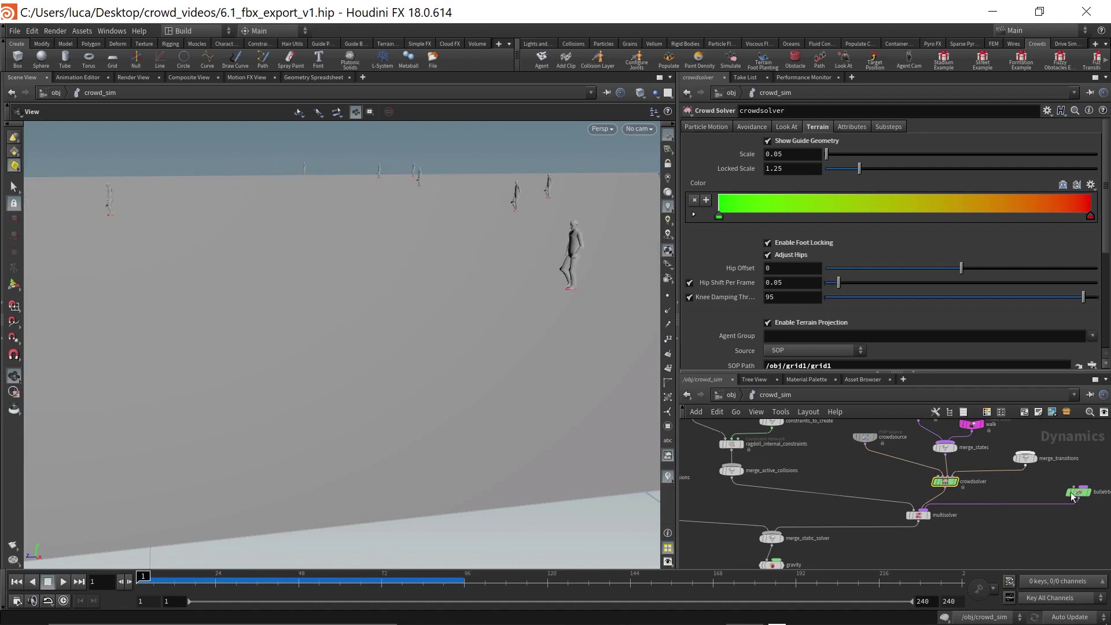
Step: Add a Crowd Trigger node above merge_transitions in the crowd_sim network
{"action": "middle_click_drag", "start_coordinate": [1032, 457], "coordinate": [953, 524]}
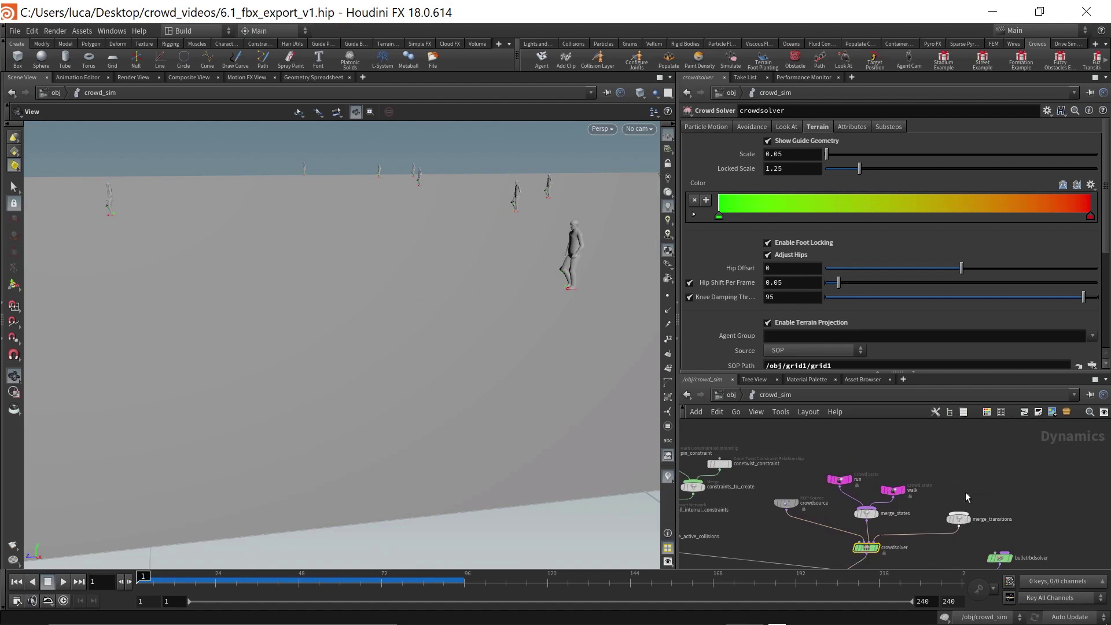
{"action": "scroll", "coordinate": [965, 491], "scroll_direction": "up", "scroll_amount": 3}
{"action": "key", "text": "Tab"}
{"action": "type", "text": "trig"}
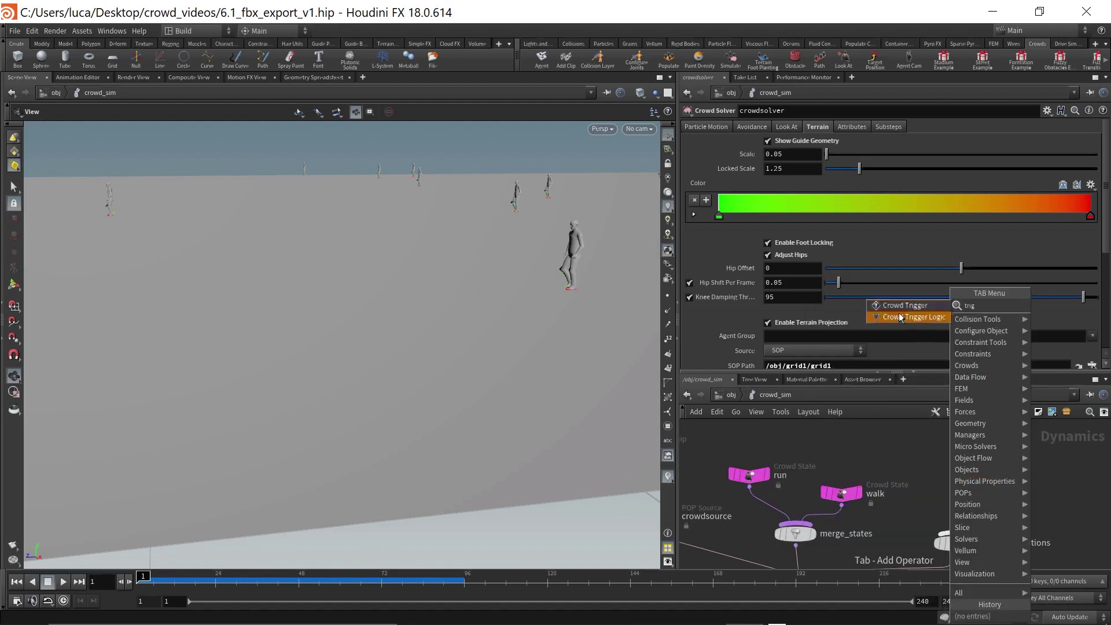
{"action": "left_click", "coordinate": [901, 317]}
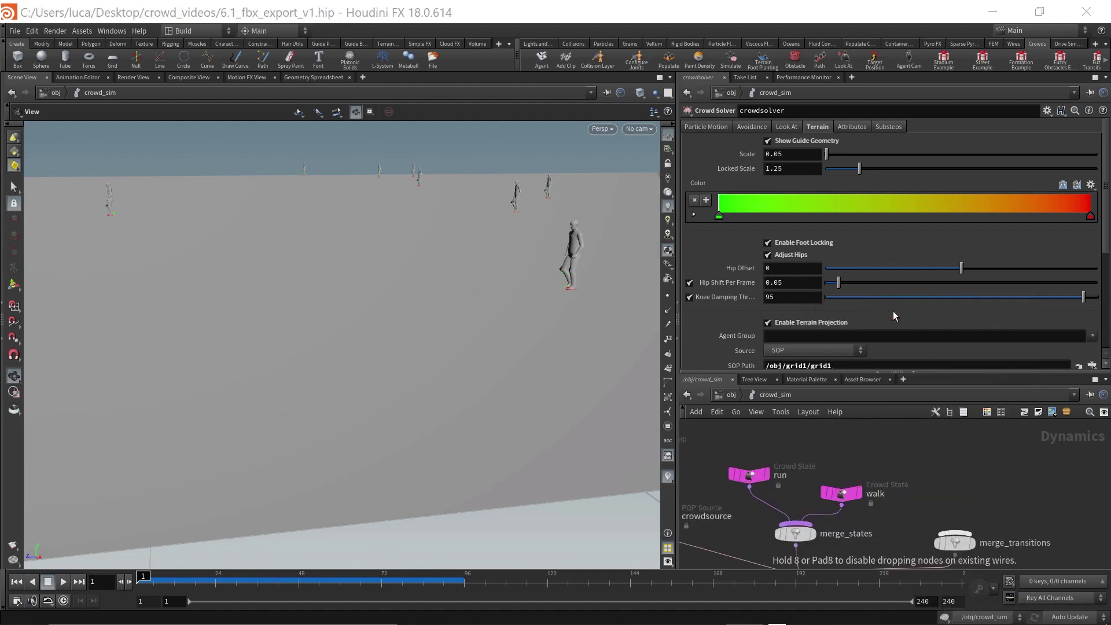
{"action": "left_click", "coordinate": [964, 460]}
Step: Add a Crowd Transition node between the crowd trigger and merge_transitions
{"action": "key", "text": "Tab"}
{"action": "type", "text": "tra"}
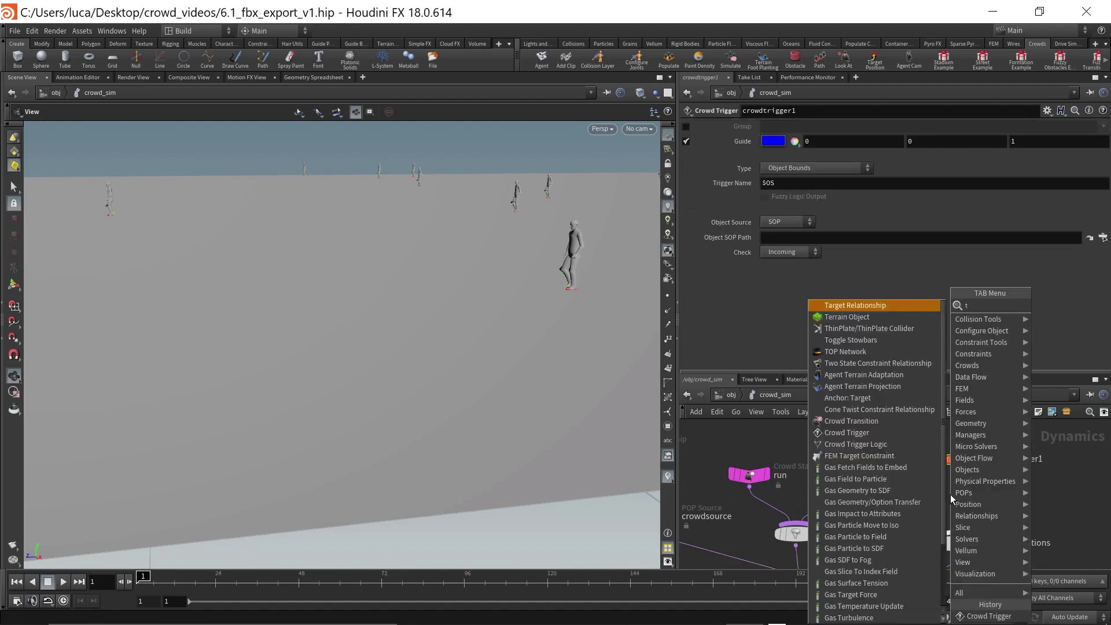
{"action": "key", "text": "BackSpace"}
{"action": "key", "text": "BackSpace"}
{"action": "key", "text": "BackSpace"}
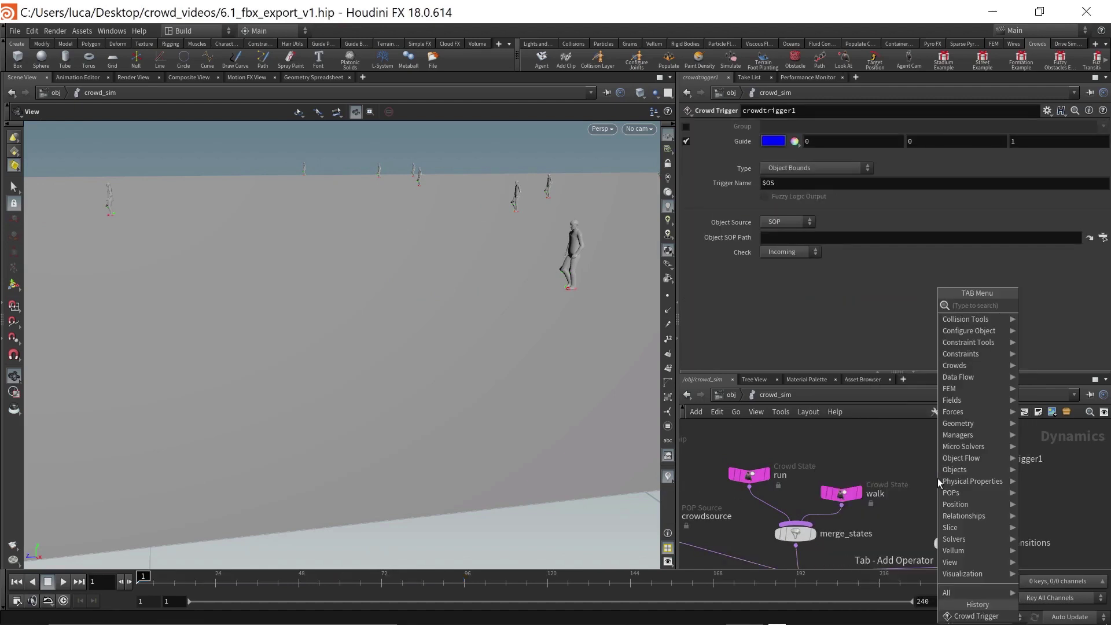
{"action": "type", "text": "tra"}
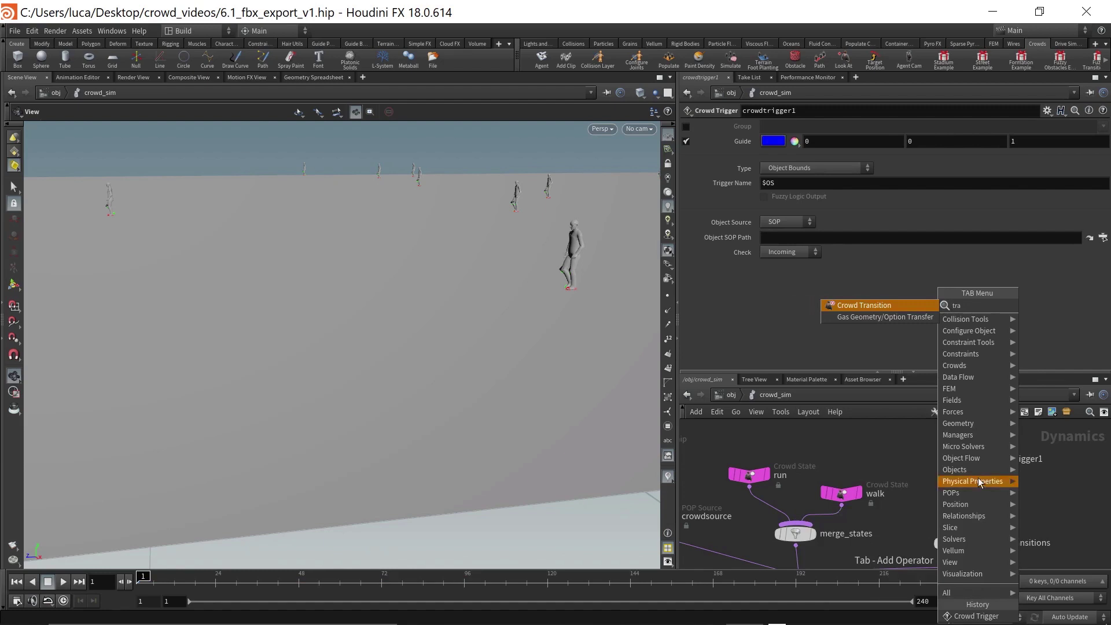
{"action": "left_click", "coordinate": [870, 311]}
{"action": "left_click", "coordinate": [956, 503]}
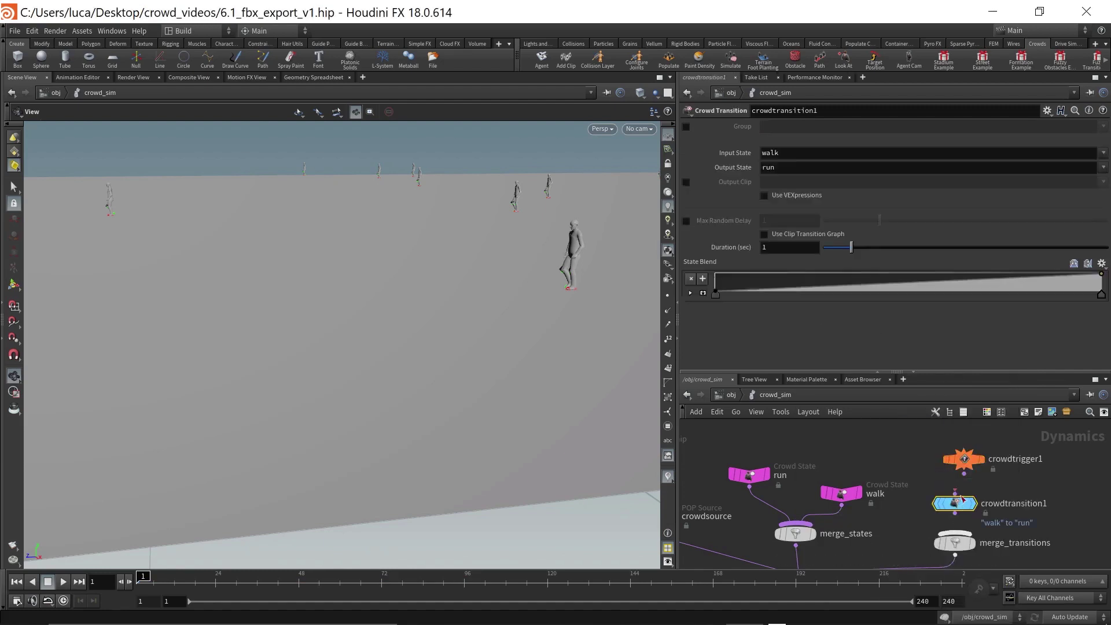
Step: Wire the crowd trigger into the crowd transition and the transition into merge_transitions
{"action": "left_click_drag", "start_coordinate": [964, 473], "coordinate": [949, 493]}
{"action": "left_click", "coordinate": [955, 503]}
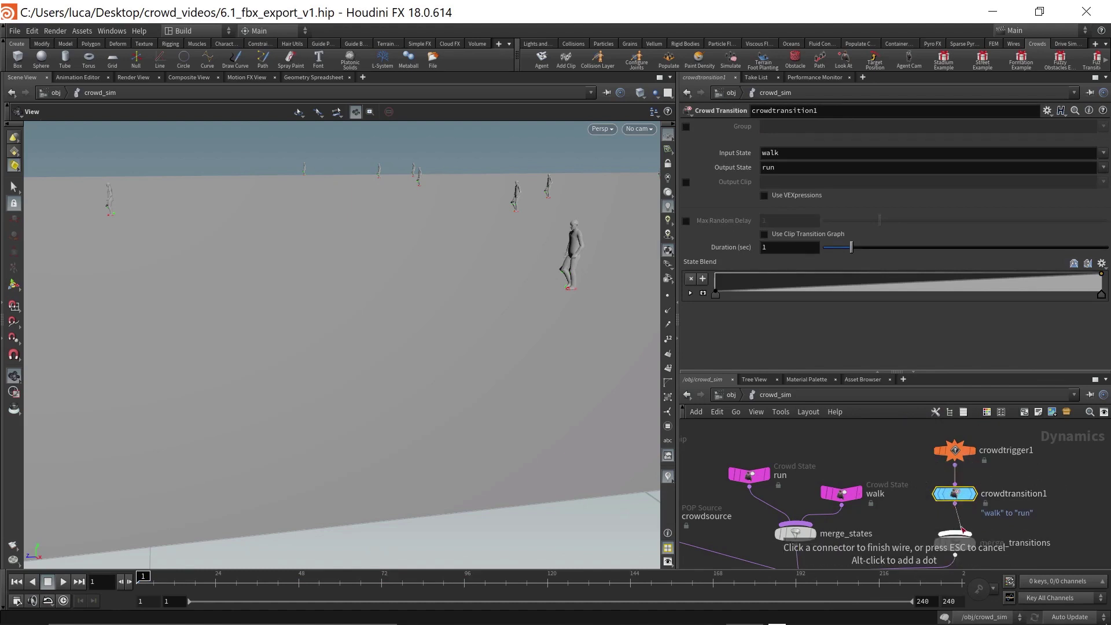
{"action": "left_click", "coordinate": [955, 534]}
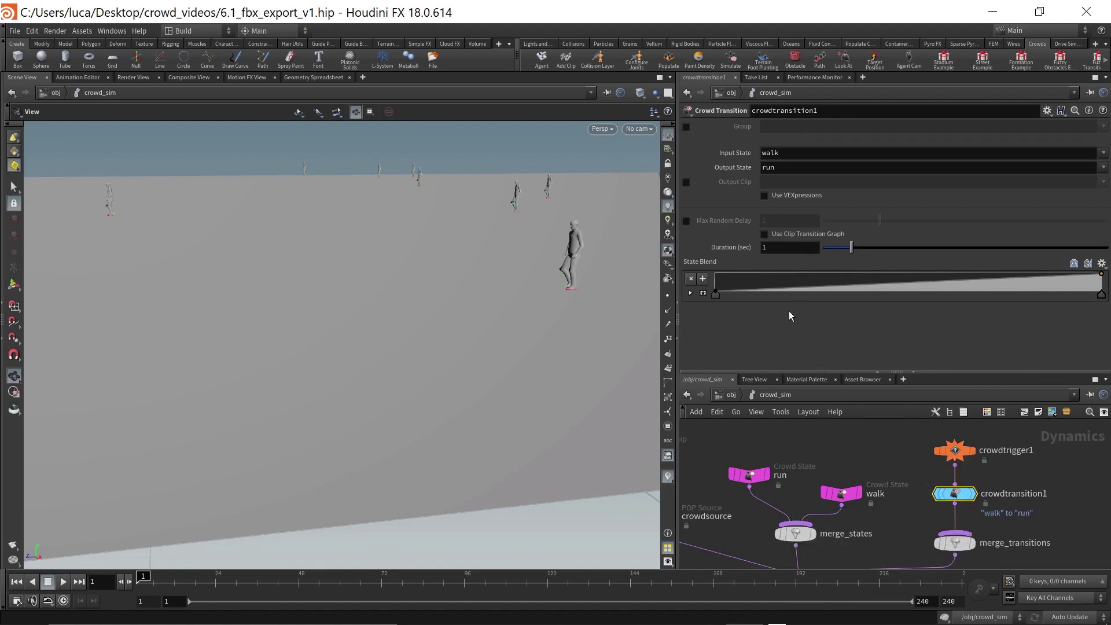
Step: Configure the crowd trigger as Time (Current) in Seconds, with playback time 2 and random offset 0
{"action": "left_click", "coordinate": [955, 450]}
{"action": "left_click", "coordinate": [796, 168]}
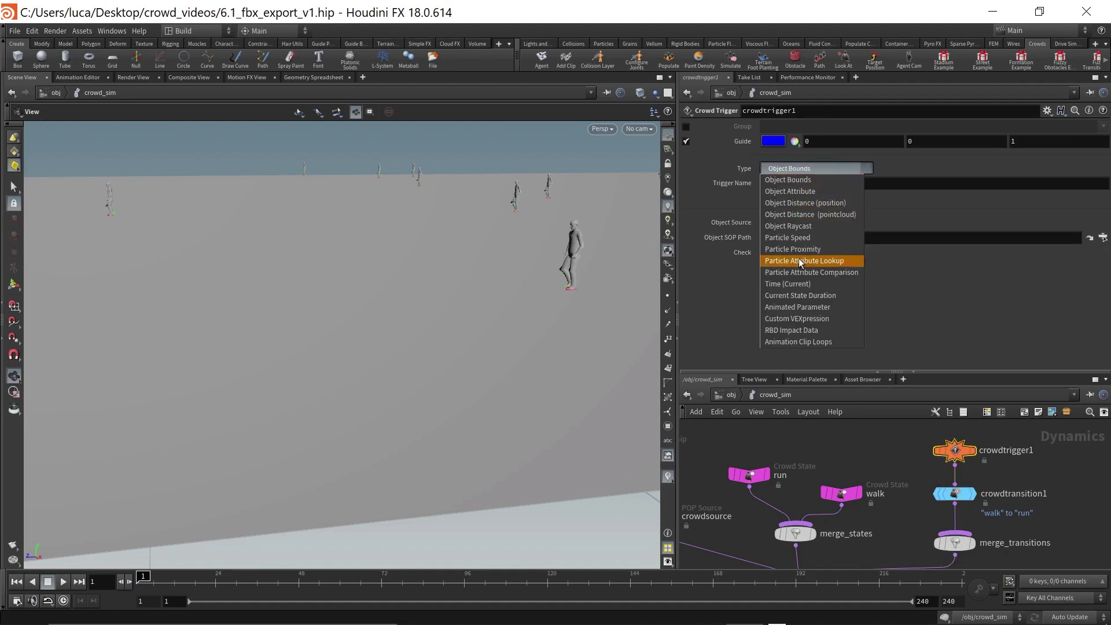
{"action": "left_click", "coordinate": [788, 285]}
{"action": "left_click", "coordinate": [786, 252]}
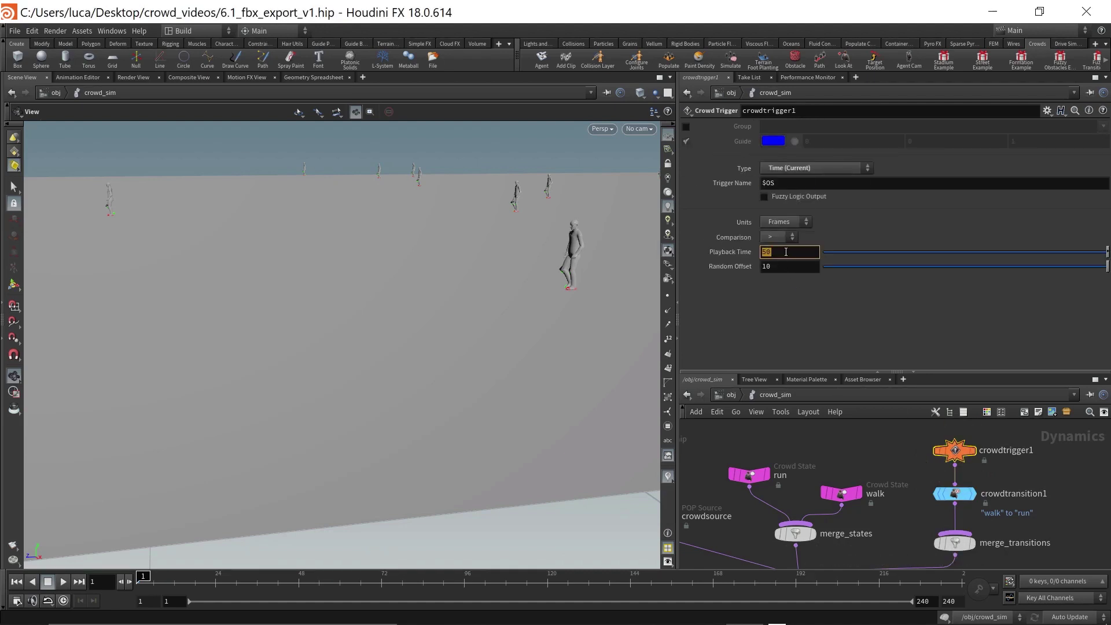
{"action": "type", "text": "2"}
{"action": "key", "text": "Tab"}
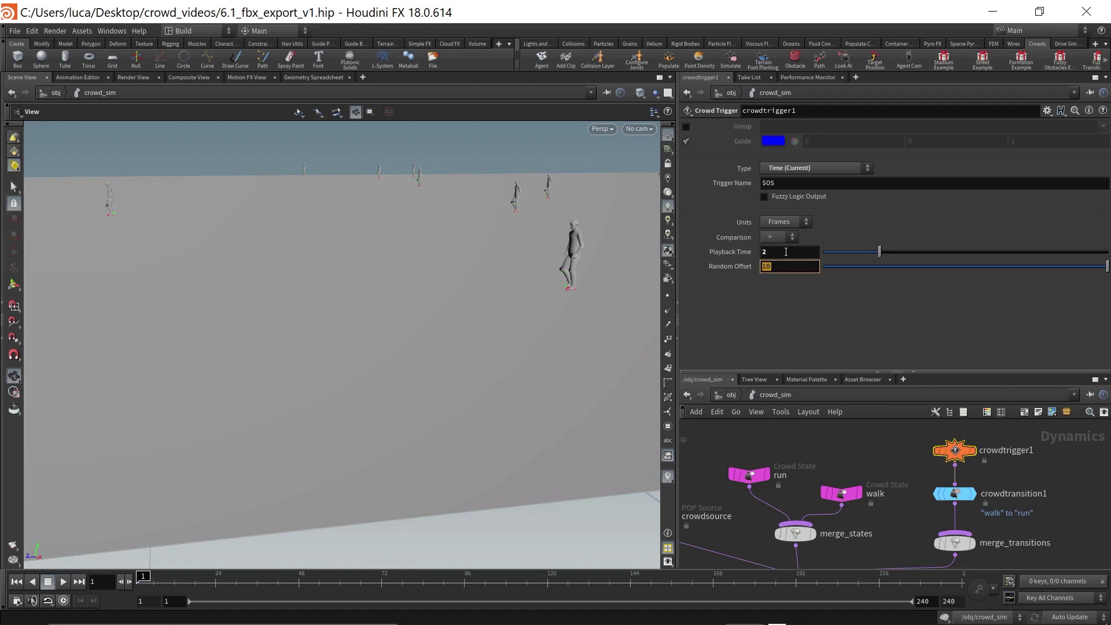
{"action": "type", "text": "0"}
{"action": "key", "text": "Return"}
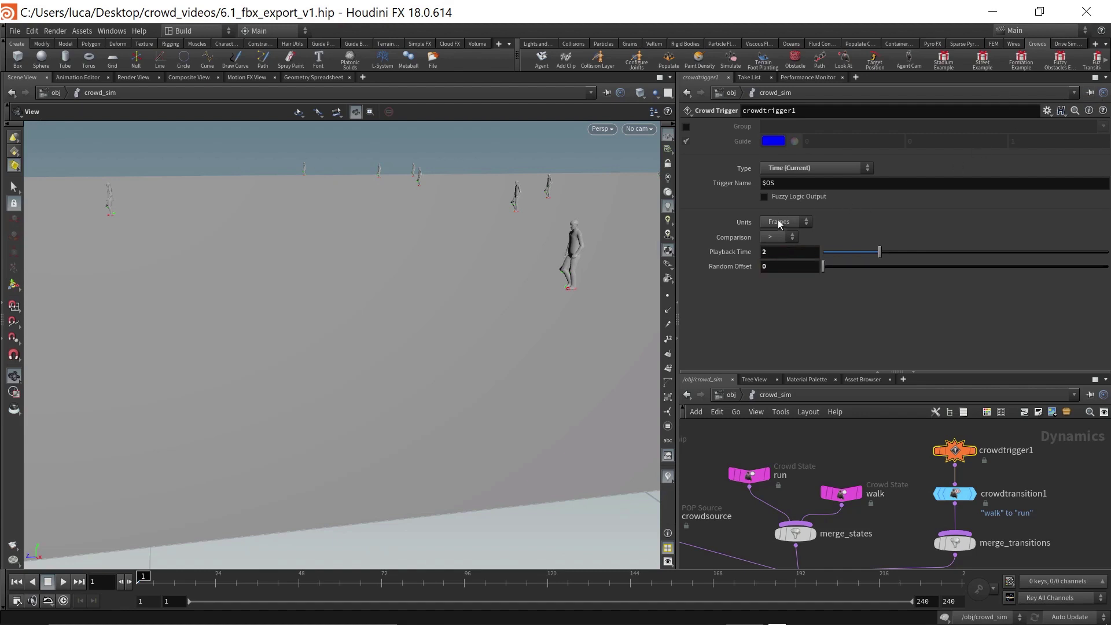
{"action": "left_click", "coordinate": [779, 224]}
{"action": "left_click", "coordinate": [780, 234]}
Step: Play the simulation to check how the agents change from walk to run, and return to frame 1
{"action": "scroll", "coordinate": [993, 522], "scroll_direction": "down", "scroll_amount": 5}
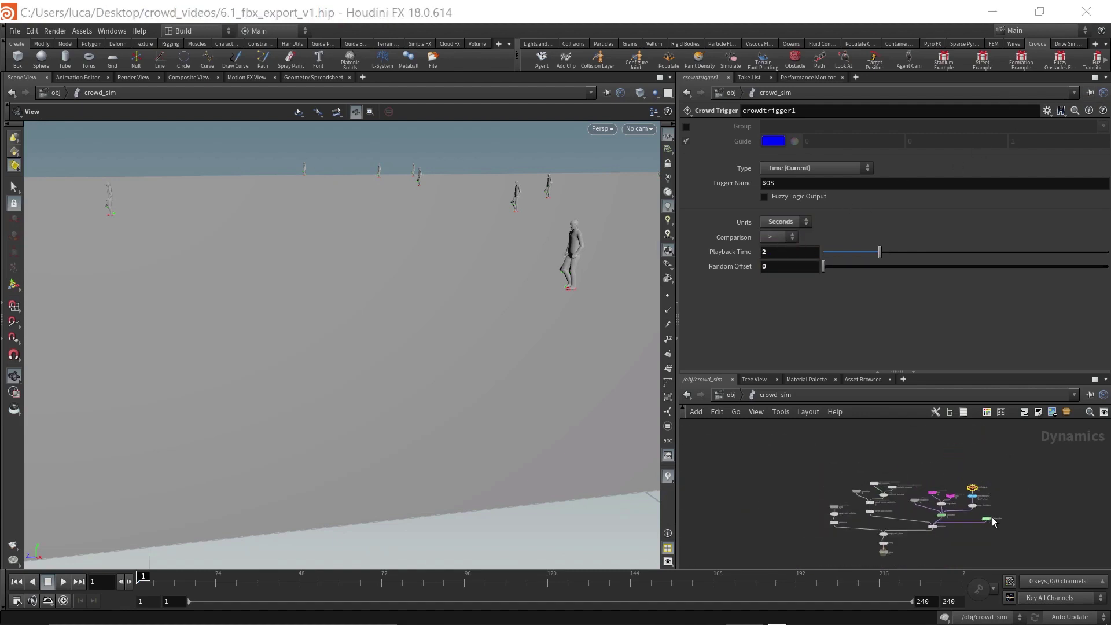
{"action": "scroll", "coordinate": [993, 522], "scroll_direction": "up", "scroll_amount": 2}
{"action": "right_click_drag", "start_coordinate": [455, 344], "coordinate": [404, 318]}
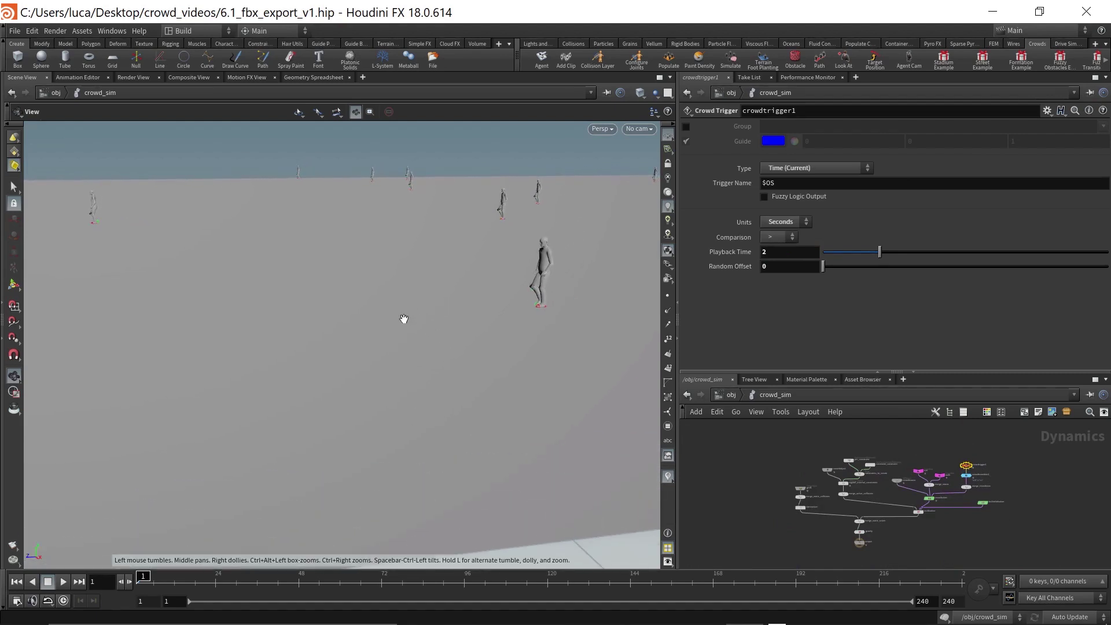
{"action": "key", "text": "Up"}
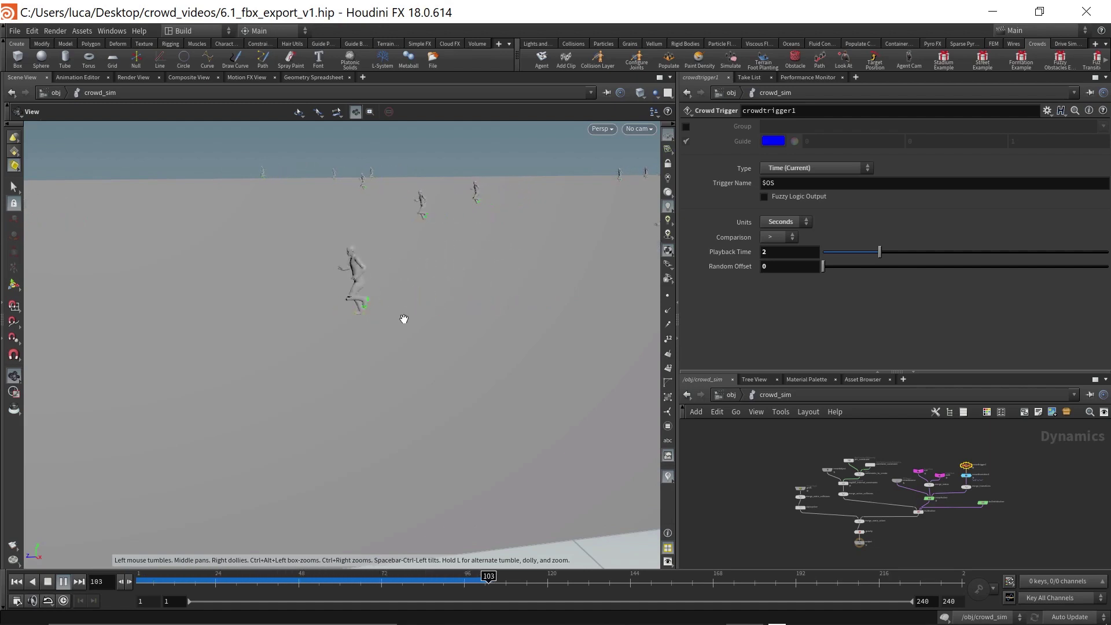
{"action": "key", "text": "Up"}
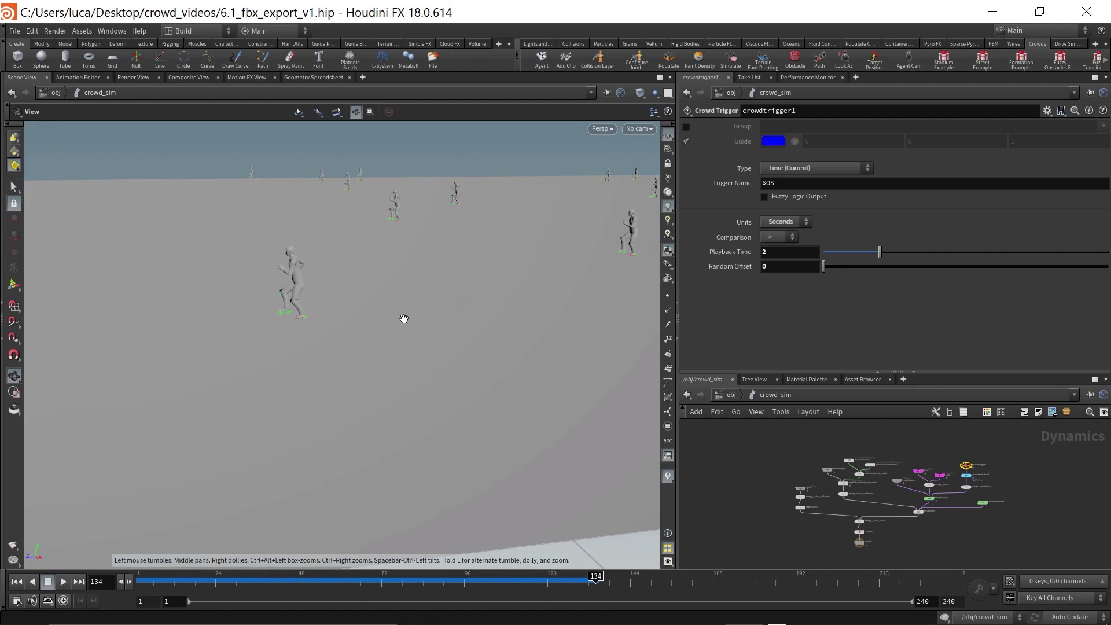
{"action": "key", "text": "ctrl+Up"}
{"action": "key", "text": "Up"}
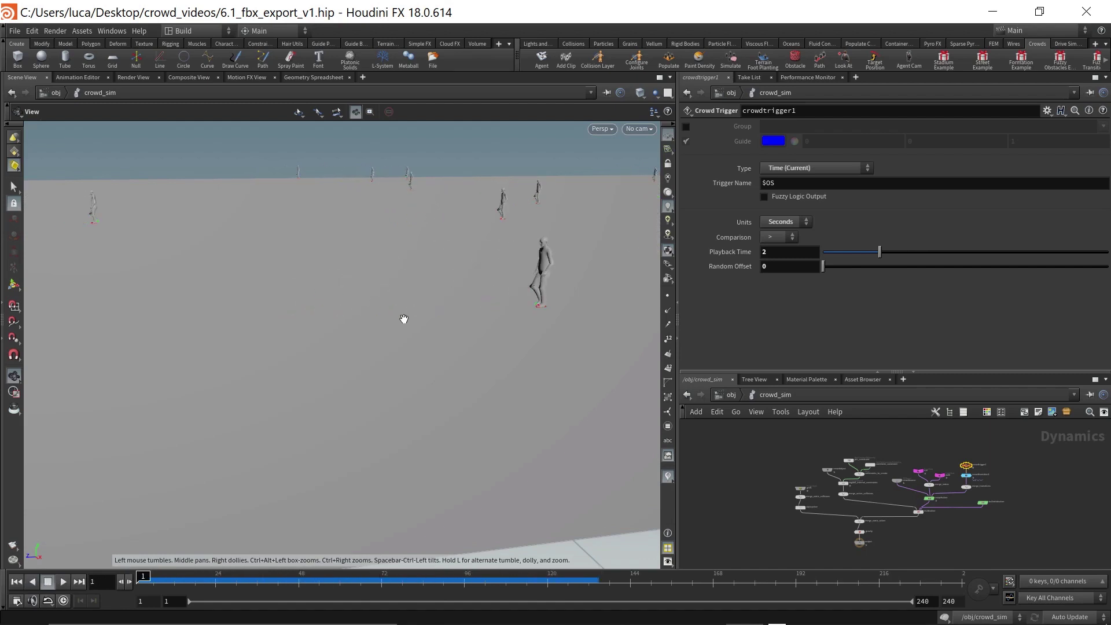
{"action": "key", "text": "ctrl+Up"}
Step: Set the clip playback type to Locomotive for both the run and walk crowd states
{"action": "scroll", "coordinate": [926, 477], "scroll_direction": "up", "scroll_amount": 5}
{"action": "left_click", "coordinate": [901, 471]}
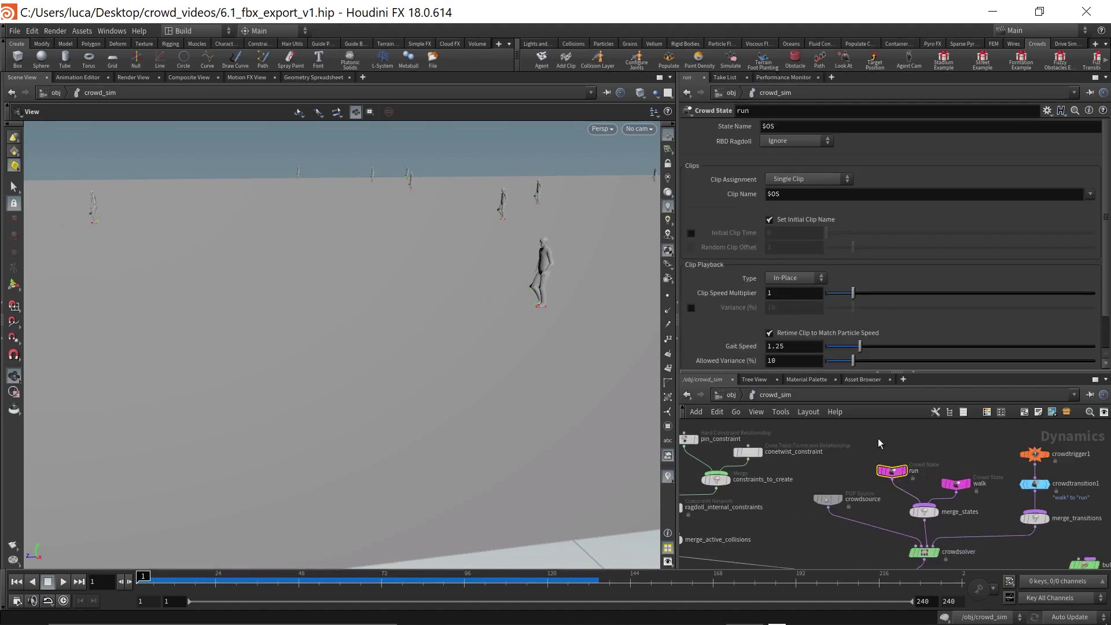
{"action": "left_click", "coordinate": [961, 486], "text": "shift"}
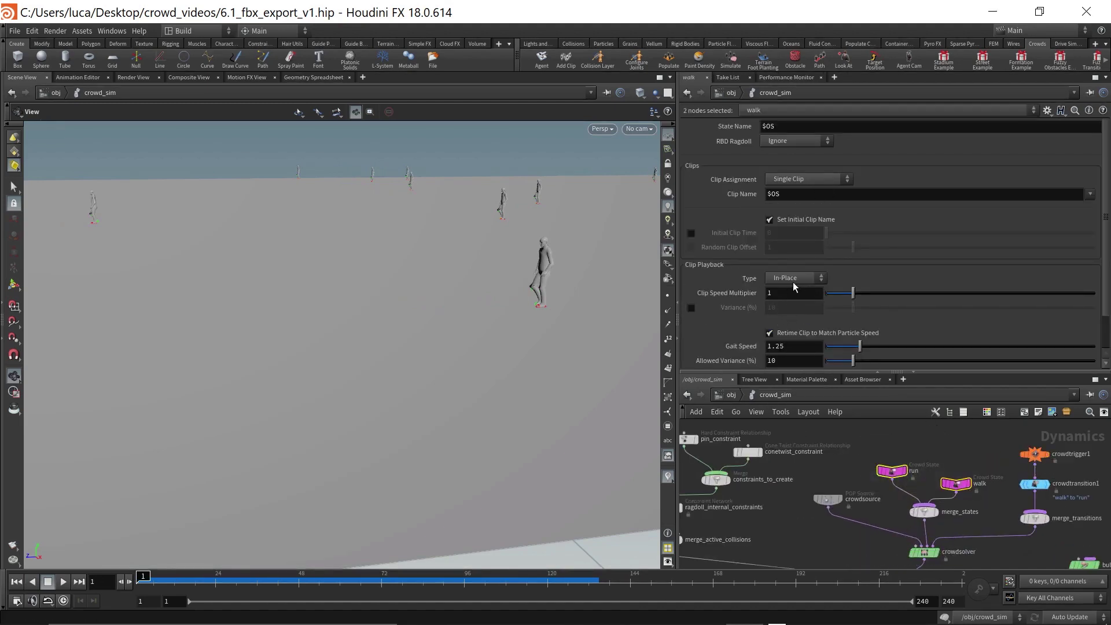
{"action": "left_click", "coordinate": [796, 279]}
{"action": "left_click", "coordinate": [788, 301]}
Step: Play the simulation from frame 1 to check the locomotive walk-to-run motion, and return to the object-level network
{"action": "scroll", "coordinate": [873, 446], "scroll_direction": "down", "scroll_amount": 5}
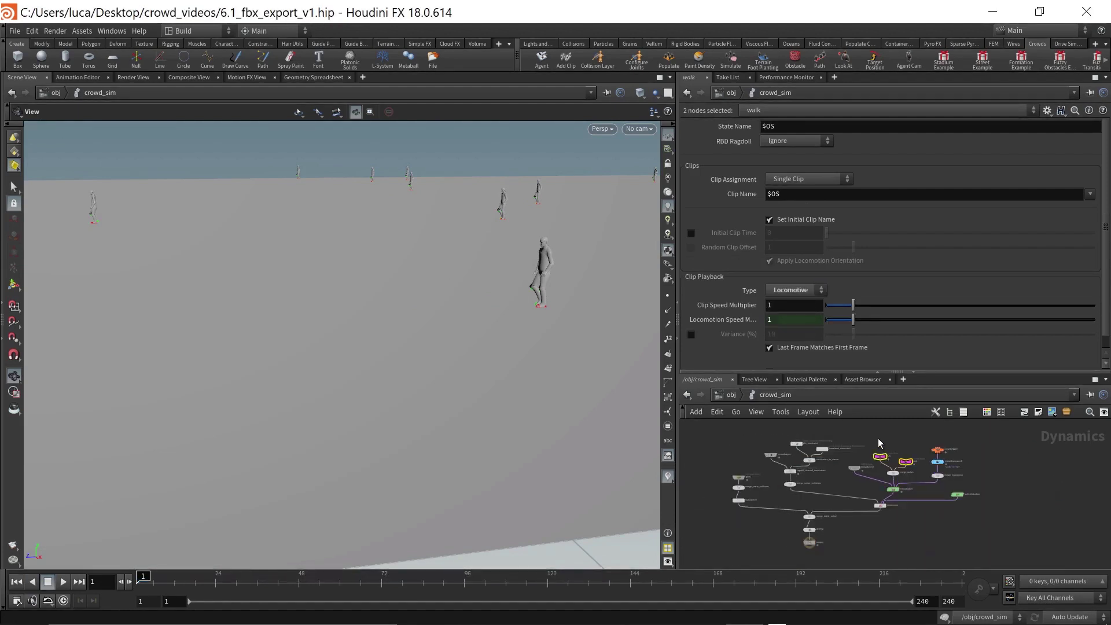
{"action": "key", "text": "Up"}
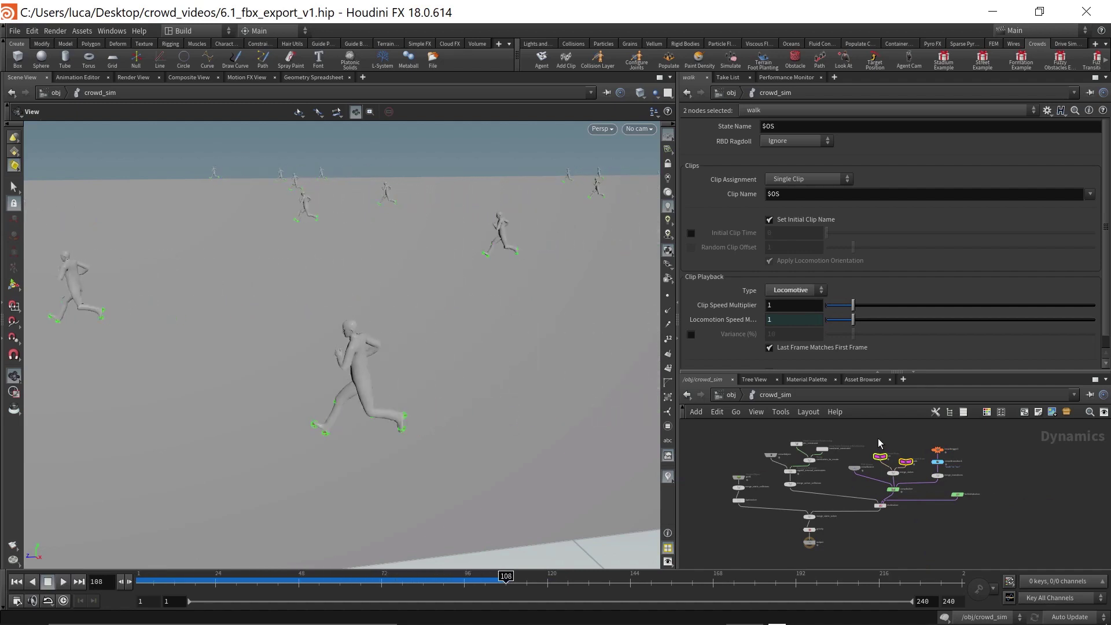
{"action": "key", "text": "ctrl+Up"}
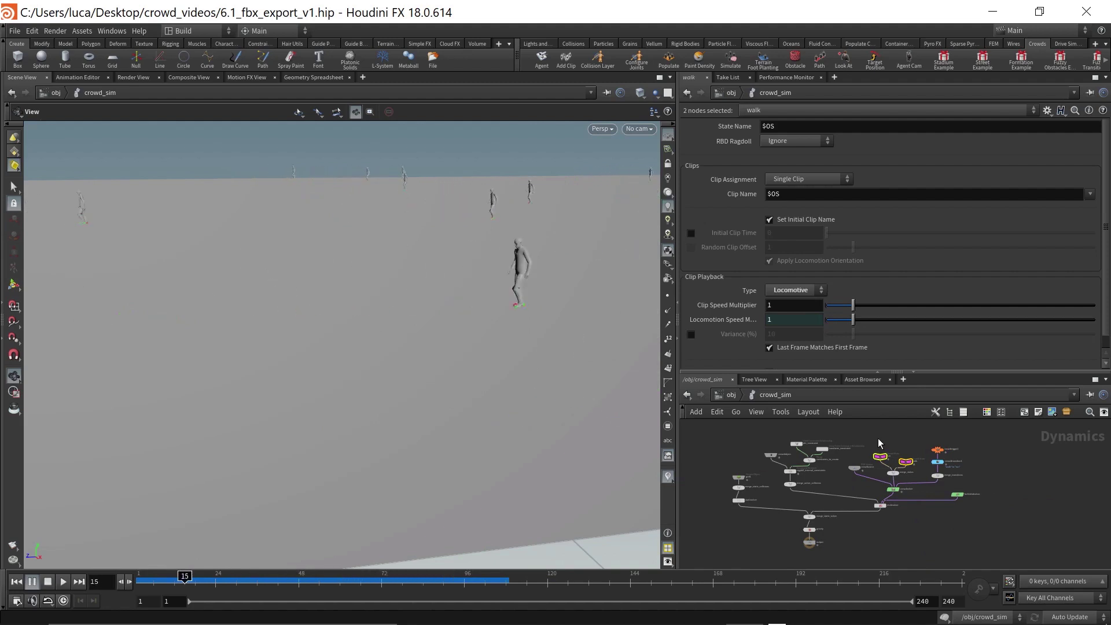
{"action": "key", "text": "ctrl+Up"}
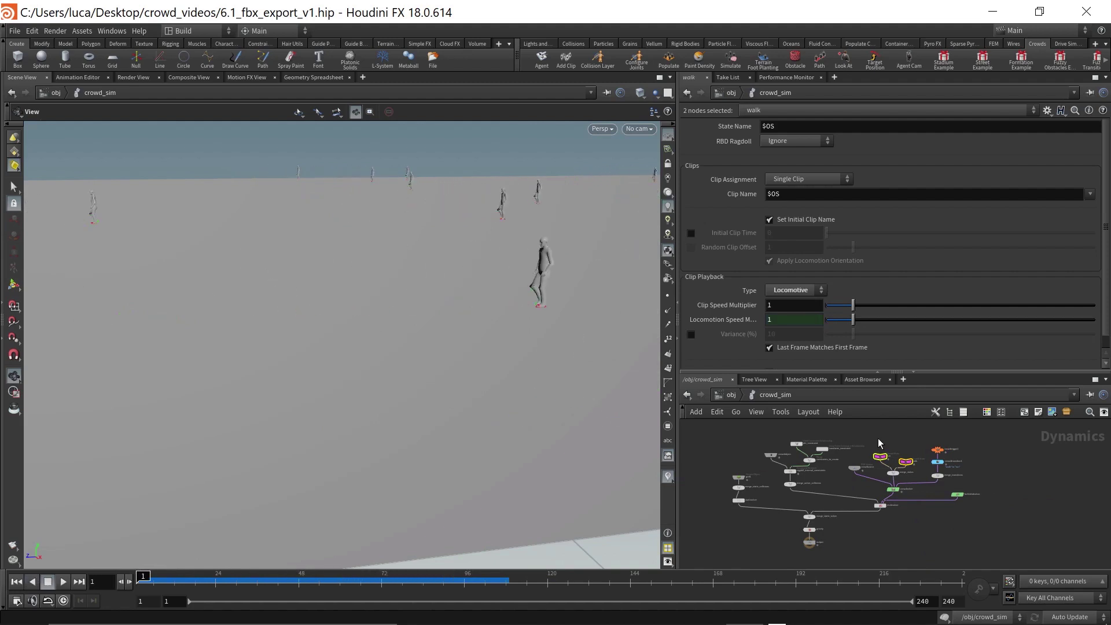
{"action": "left_click", "coordinate": [731, 396]}
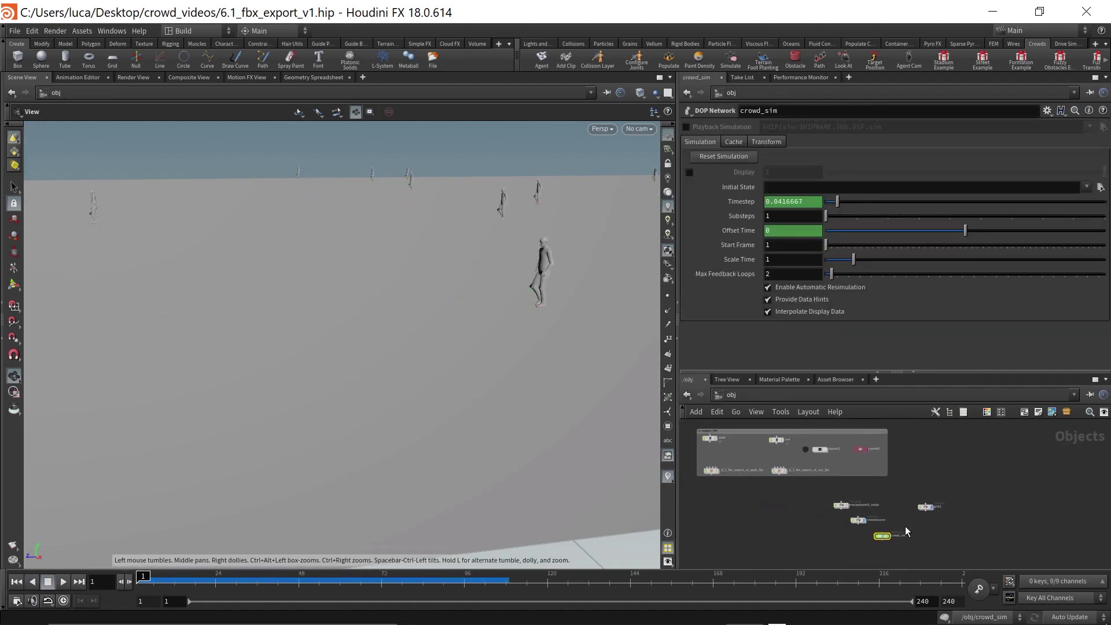